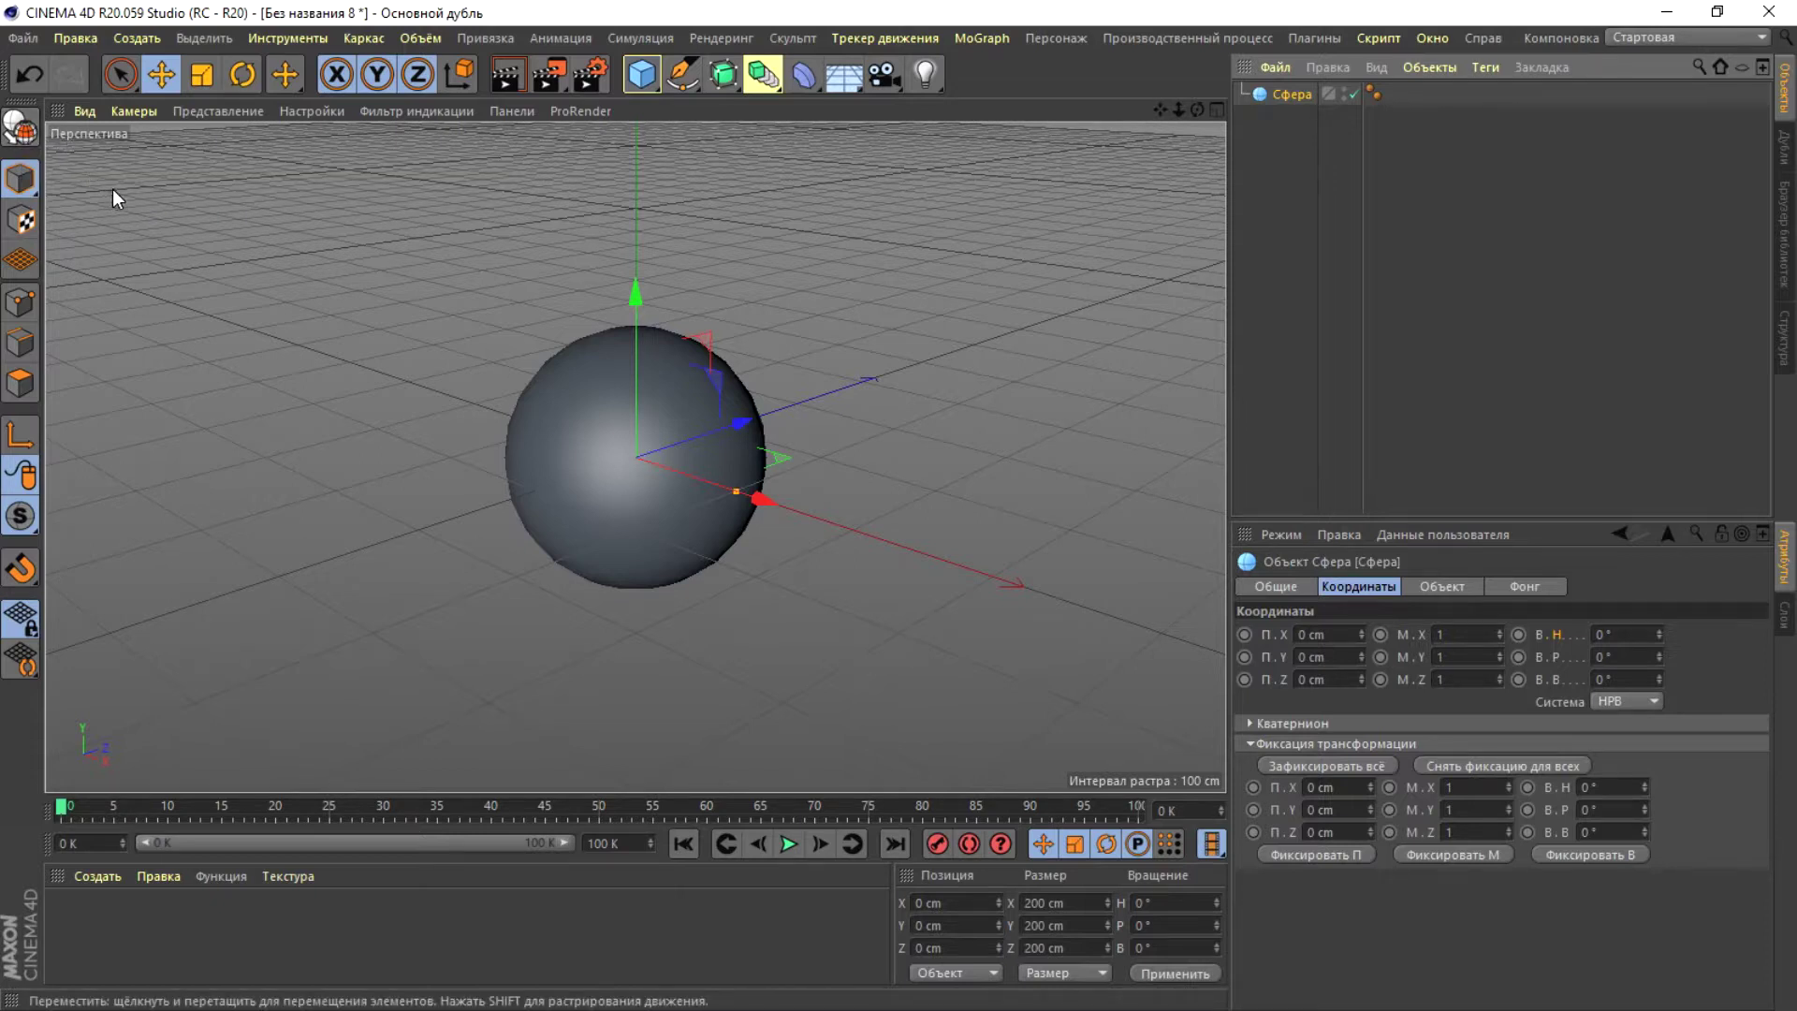
# - Convert the sphere primitive into an editable polygon object and display it with Quick Shading (Lines)
pyautogui.click(364, 40)
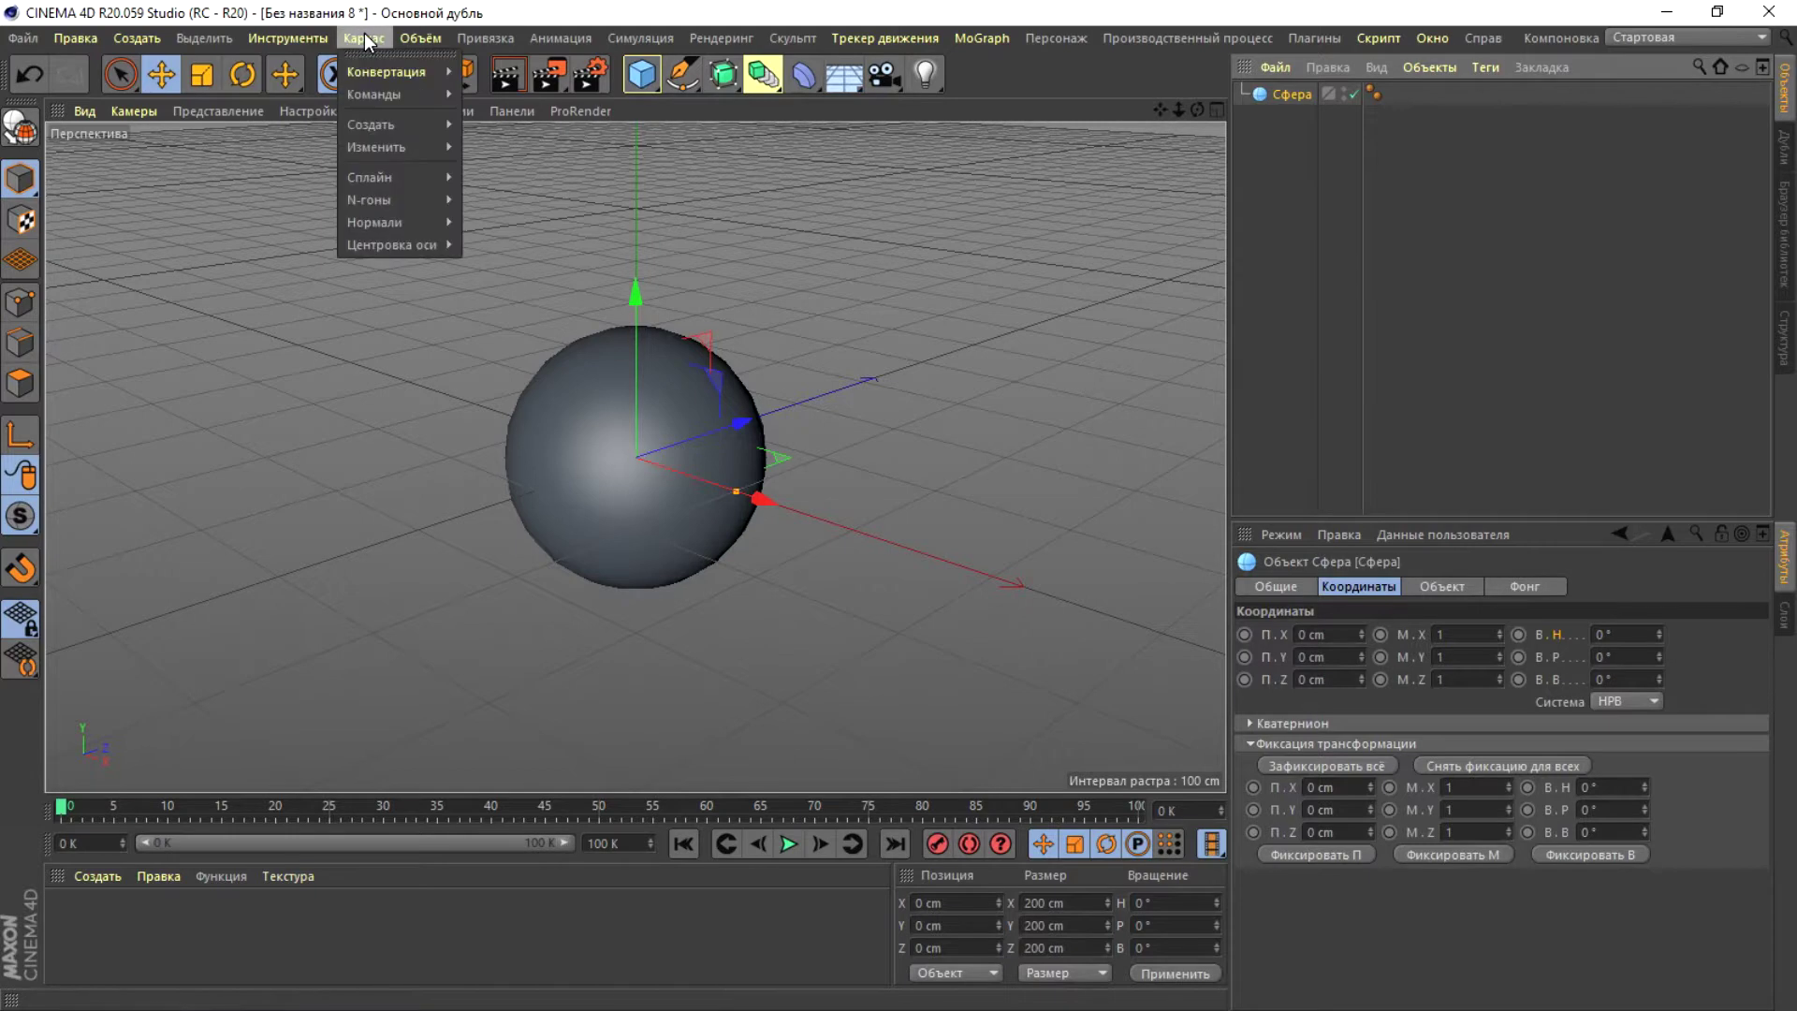
pyautogui.moveTo(371, 69)
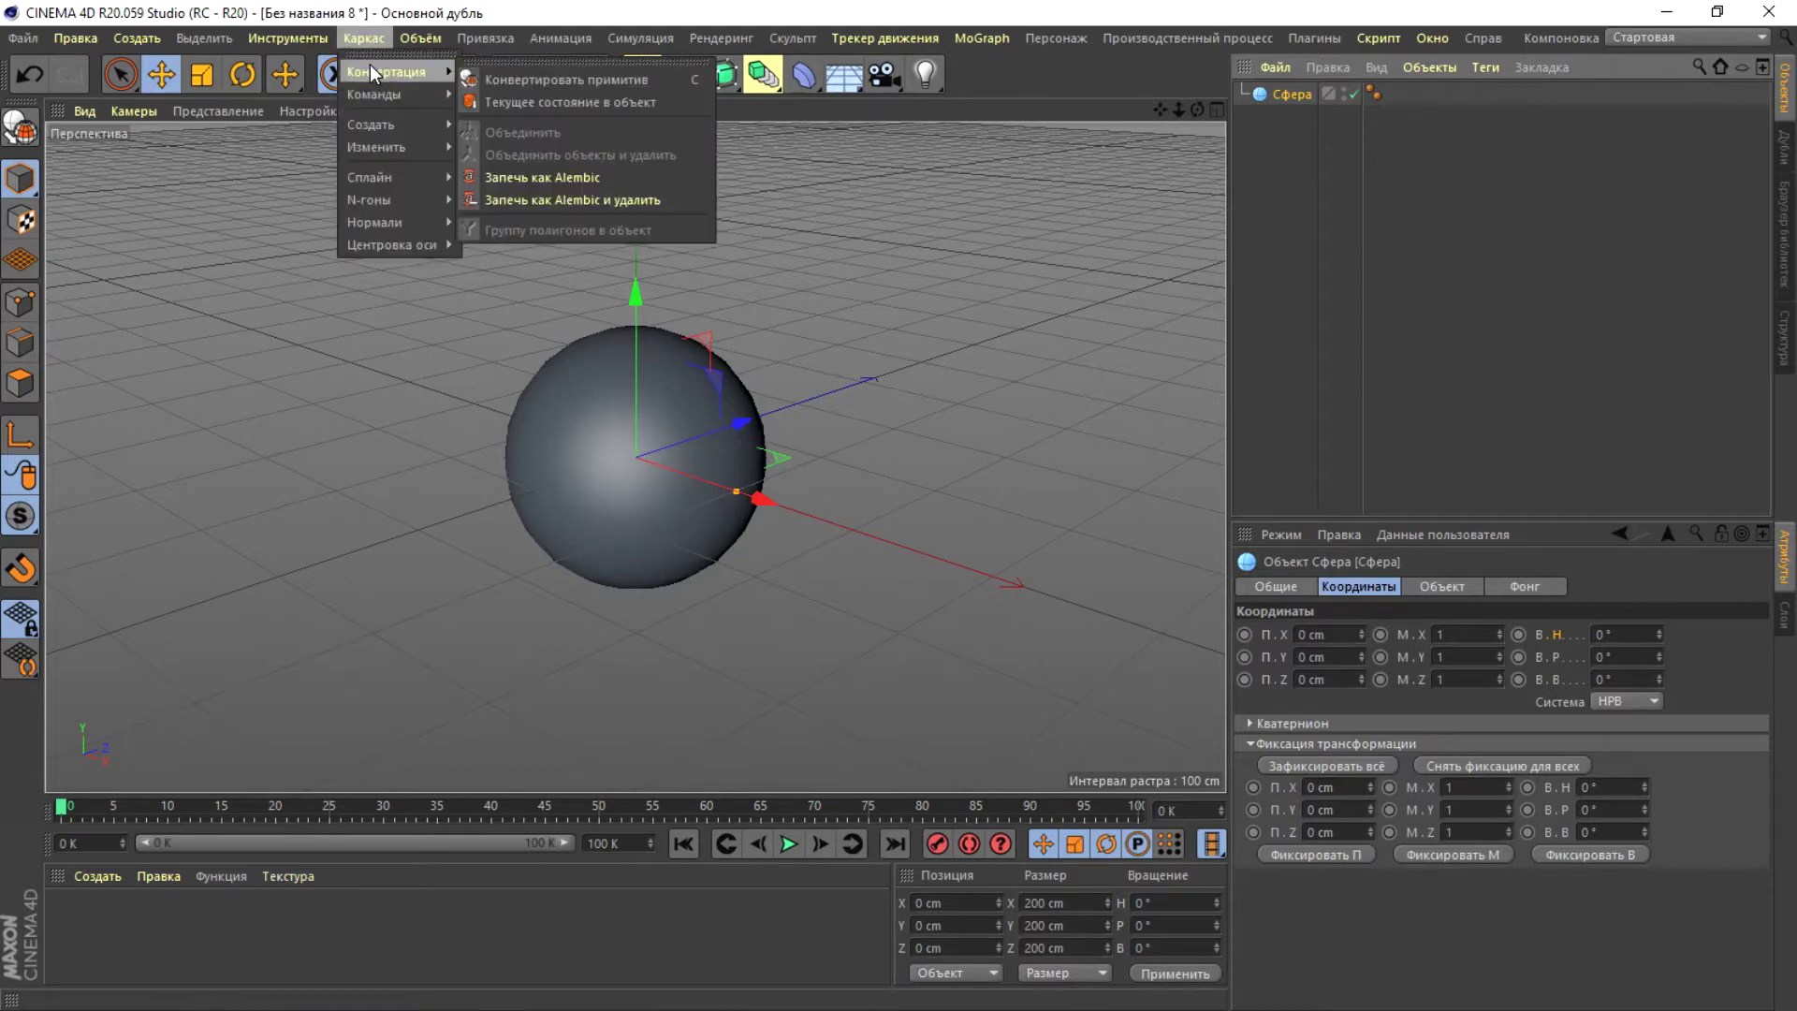
pyautogui.click(548, 79)
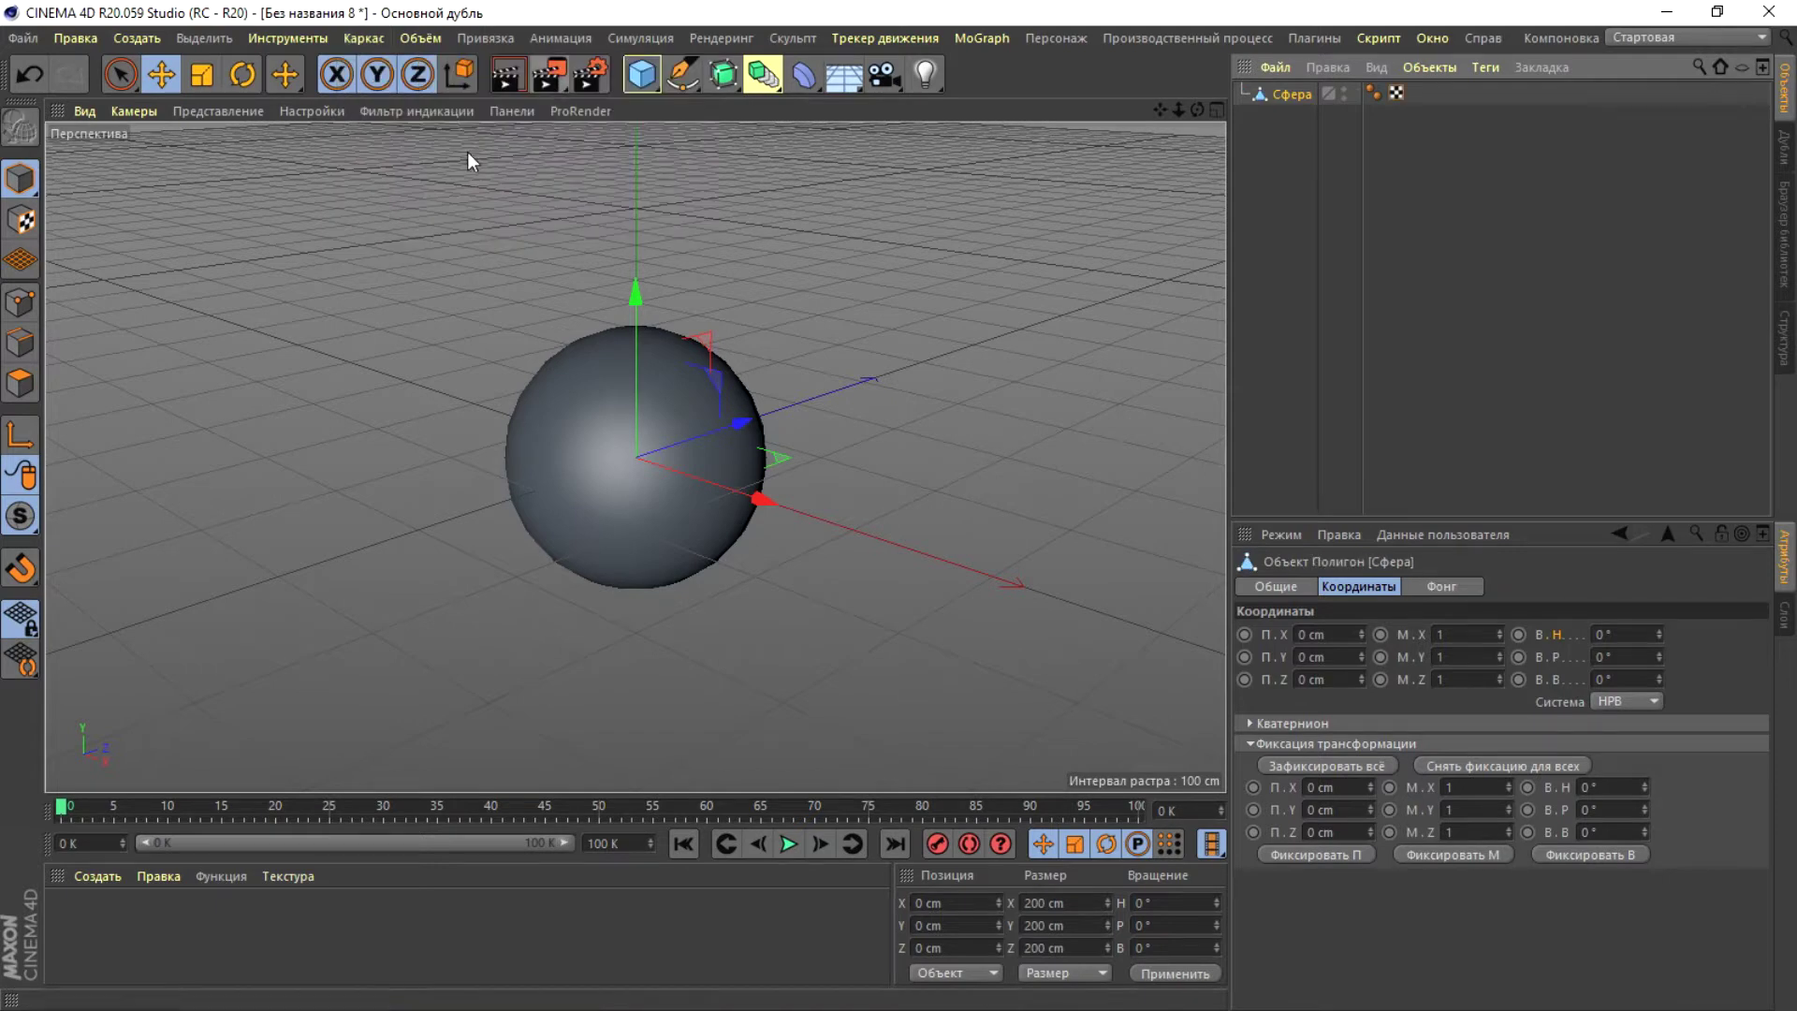
pyautogui.click(221, 110)
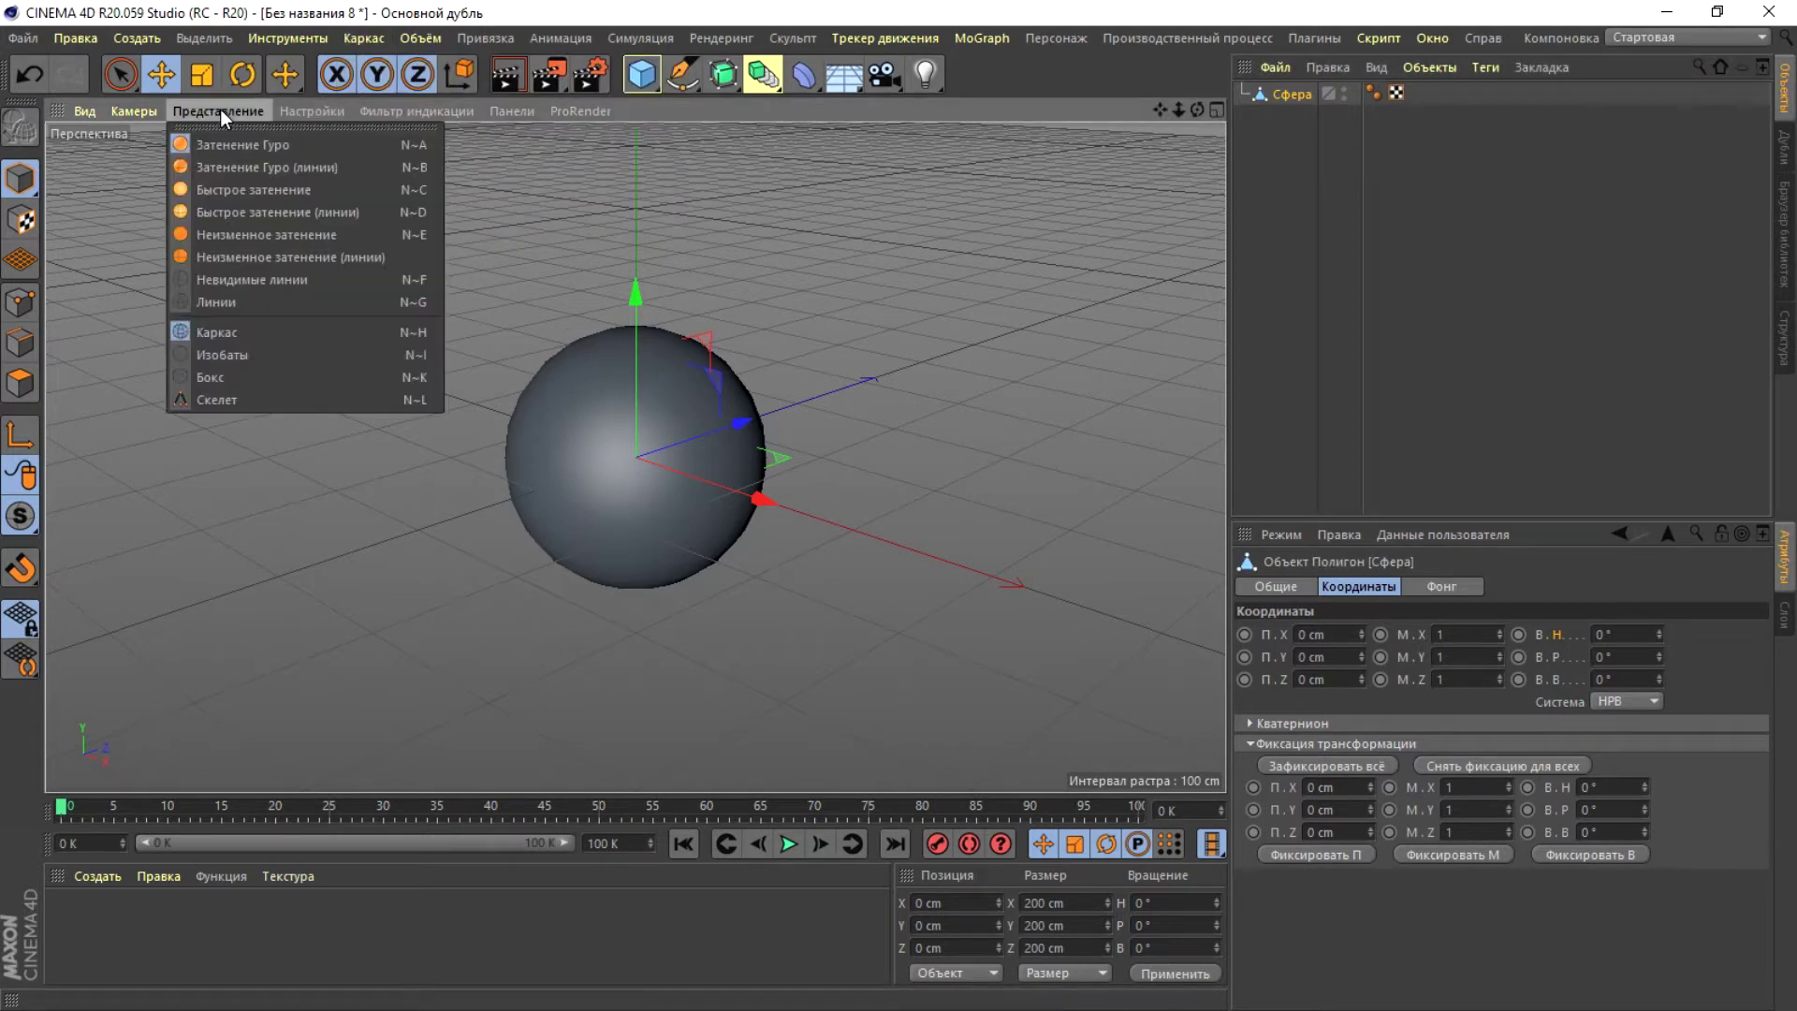
pyautogui.click(238, 211)
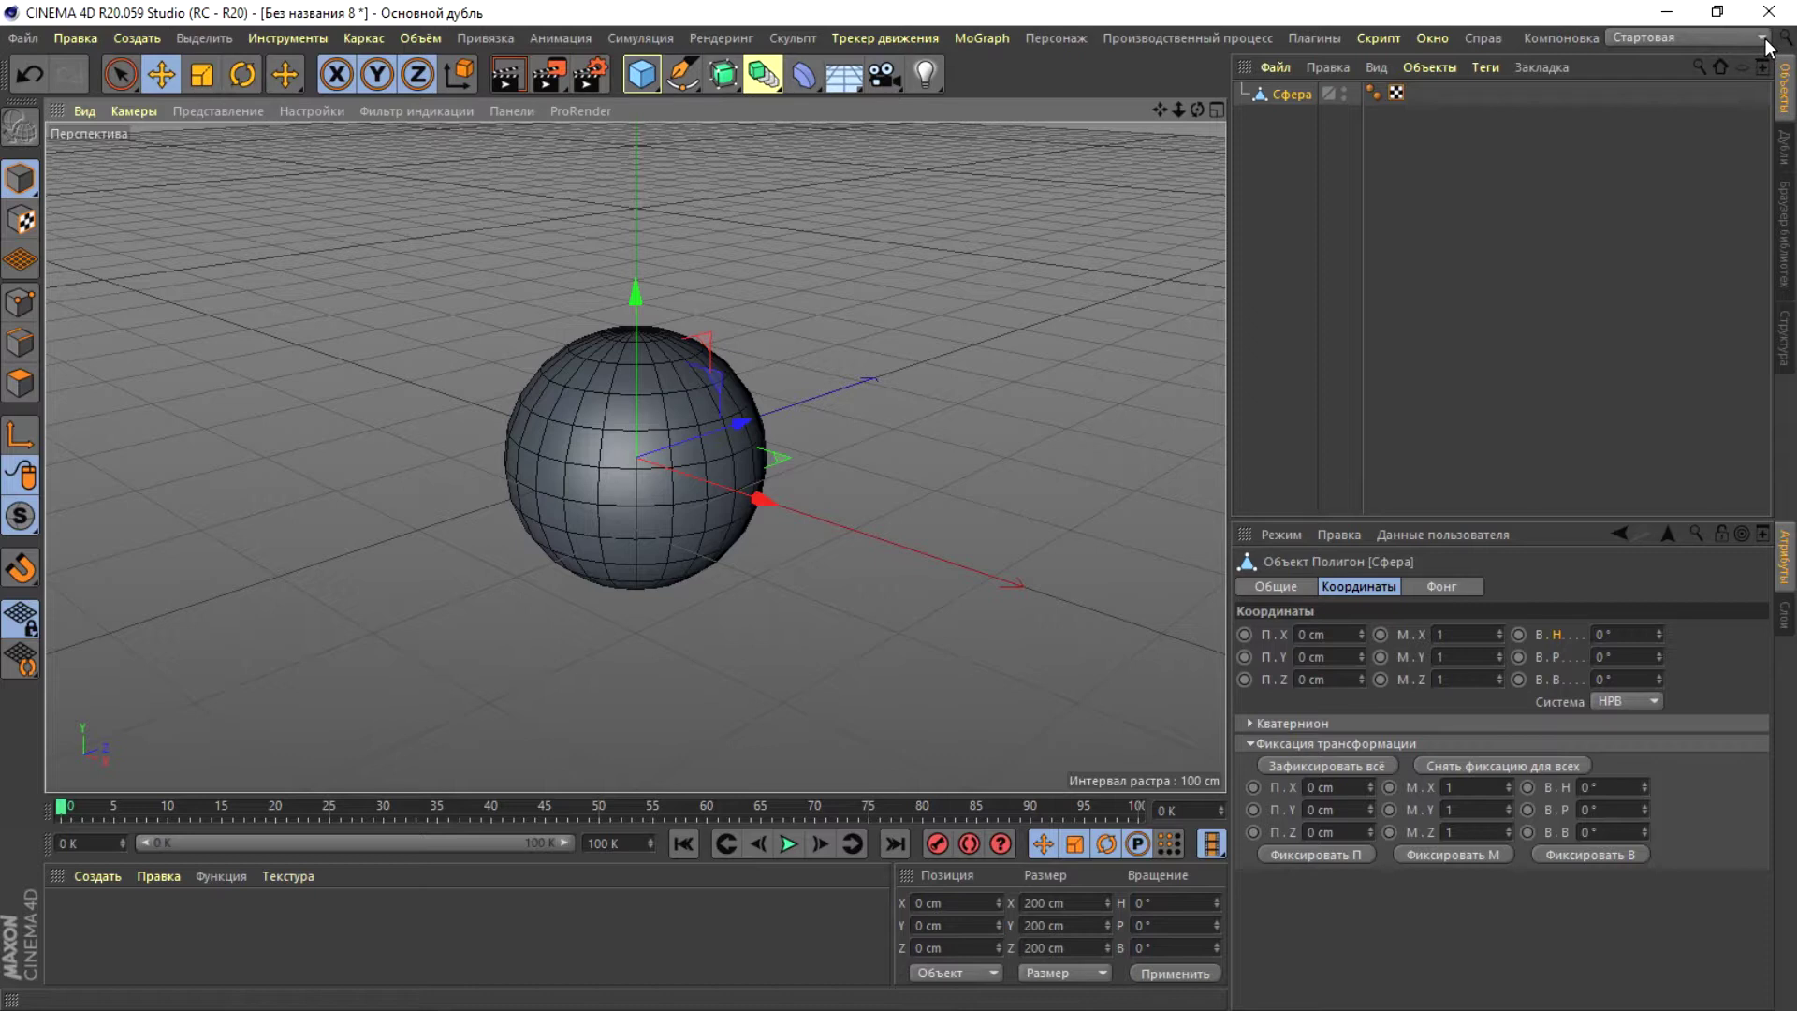
# - Switch to the BP - 3D Paint layout and run the BodyPaint 3D Setup Wizard on the sphere with Optimal Cubic Mapping, Color and Alpha channels
pyautogui.click(1763, 39)
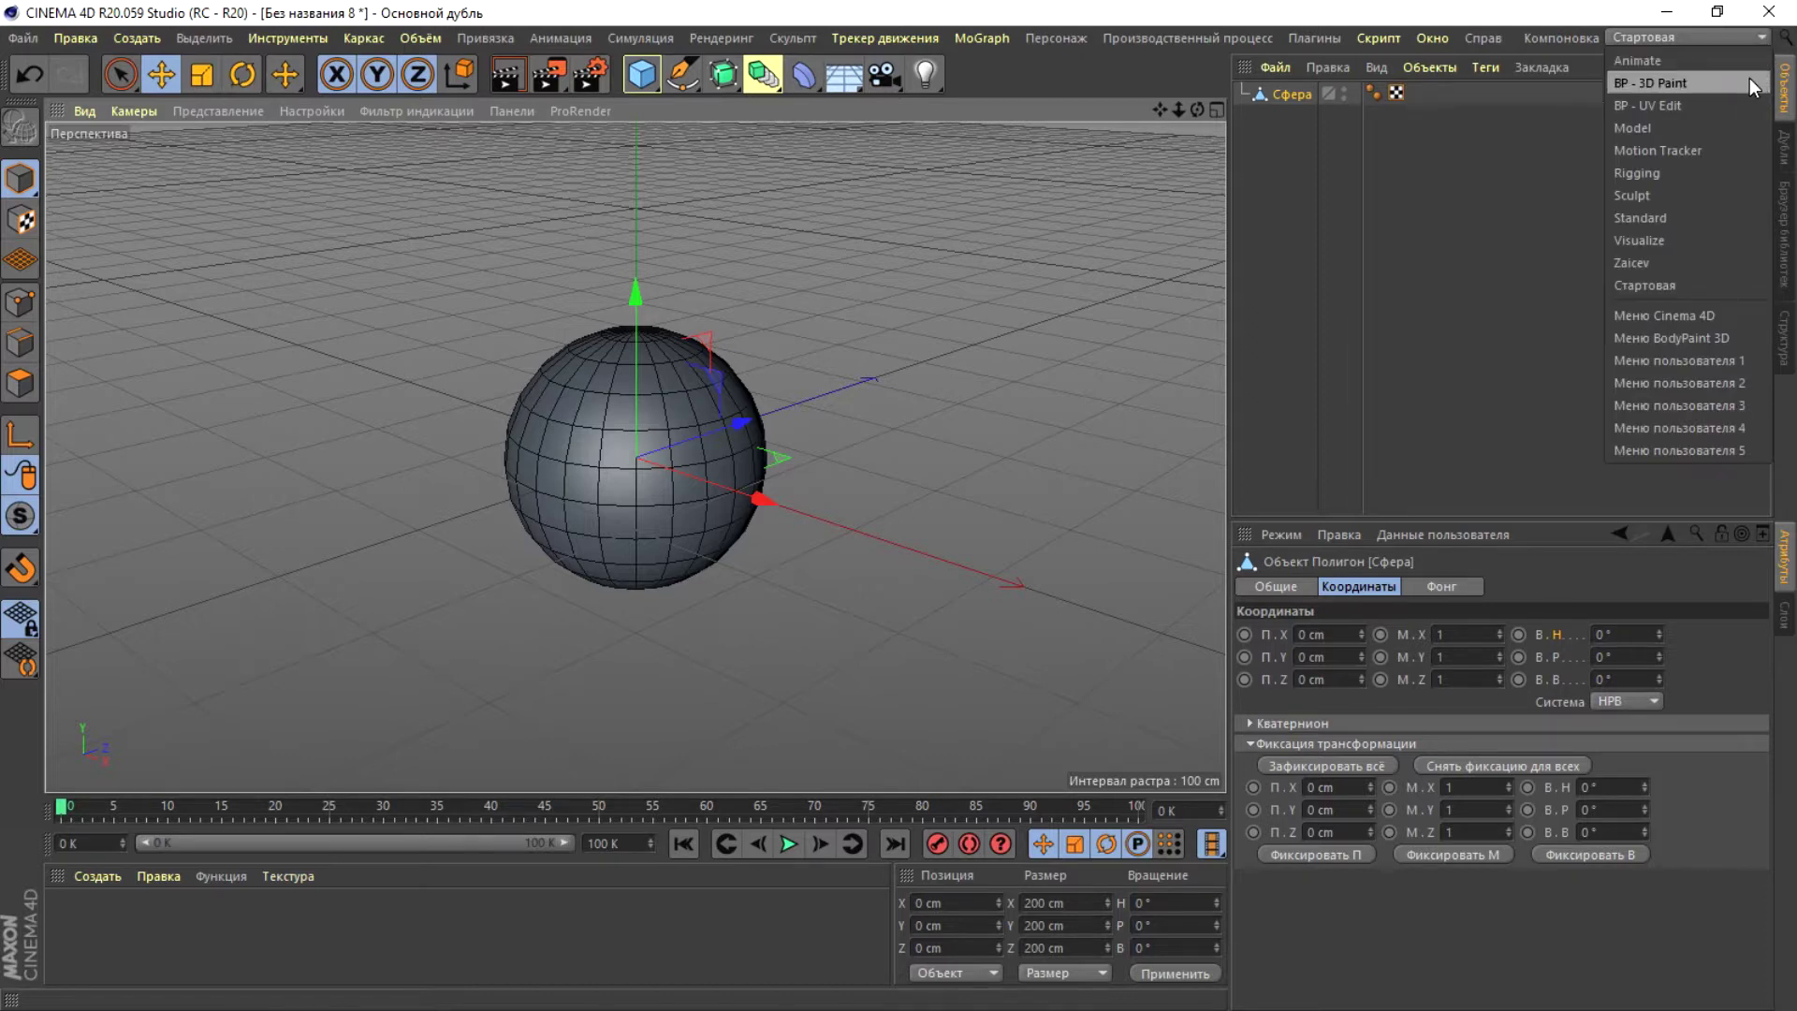
pyautogui.click(1748, 81)
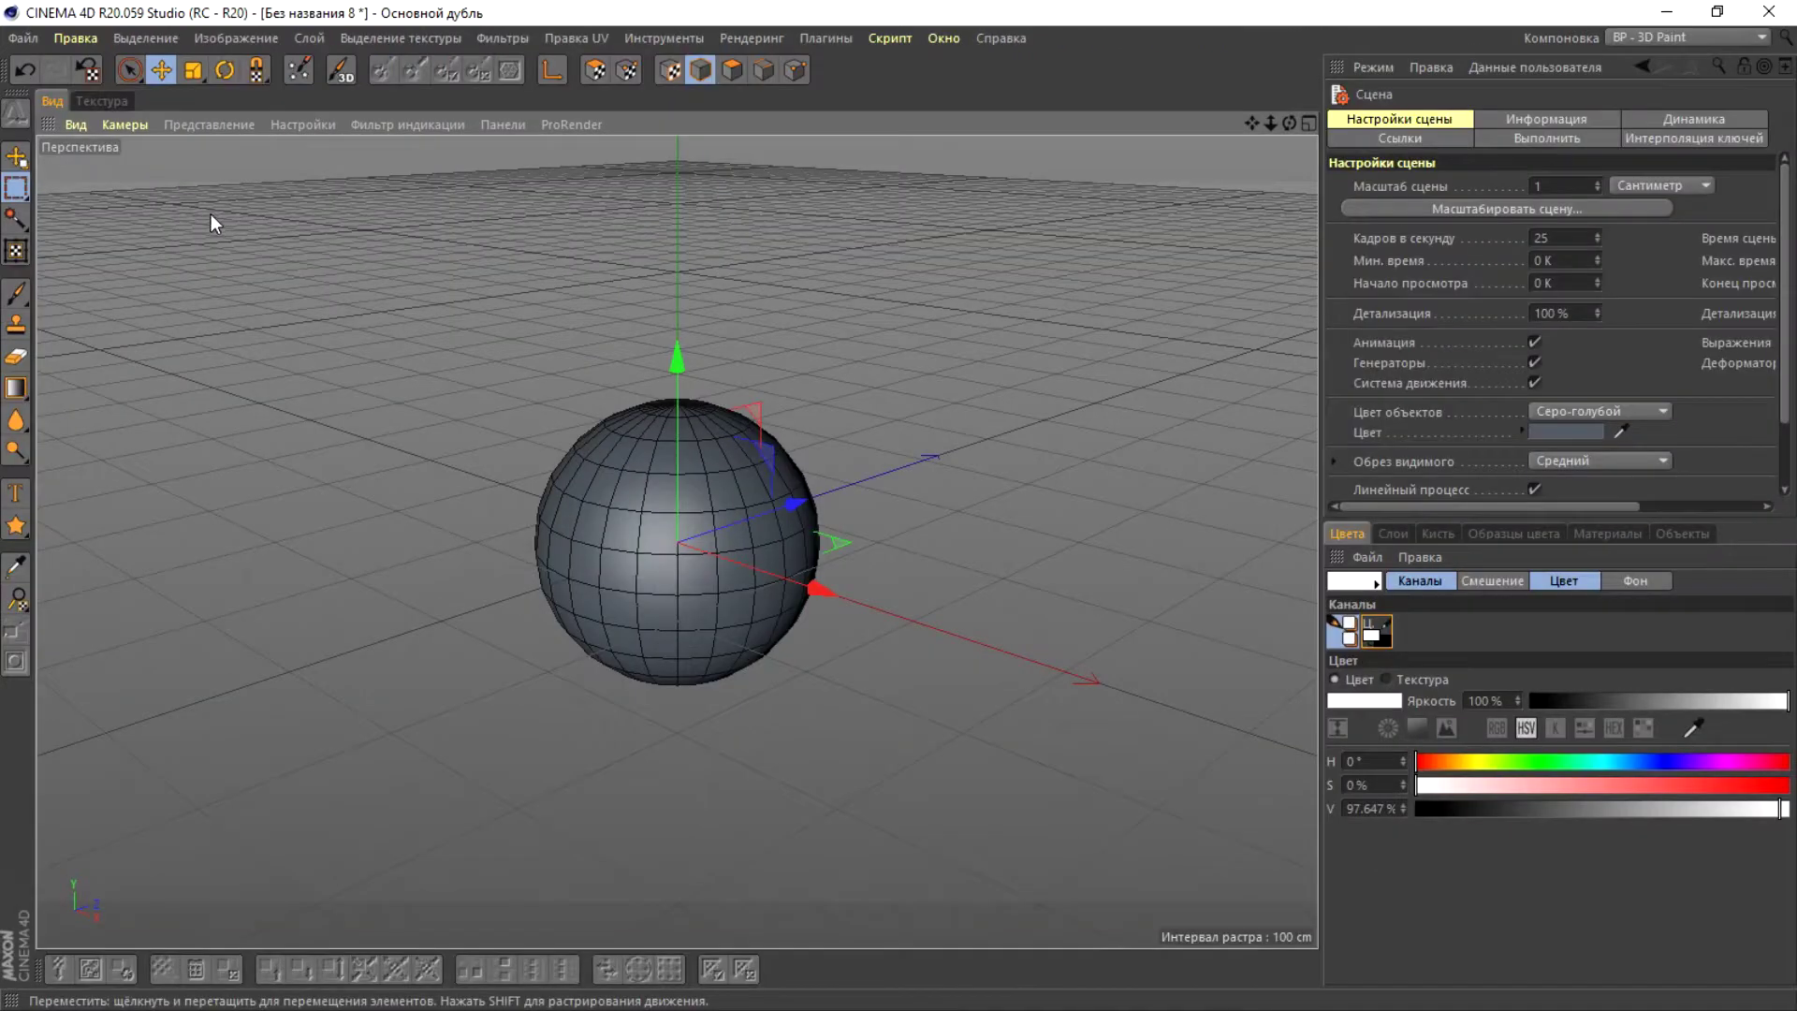
pyautogui.click(298, 71)
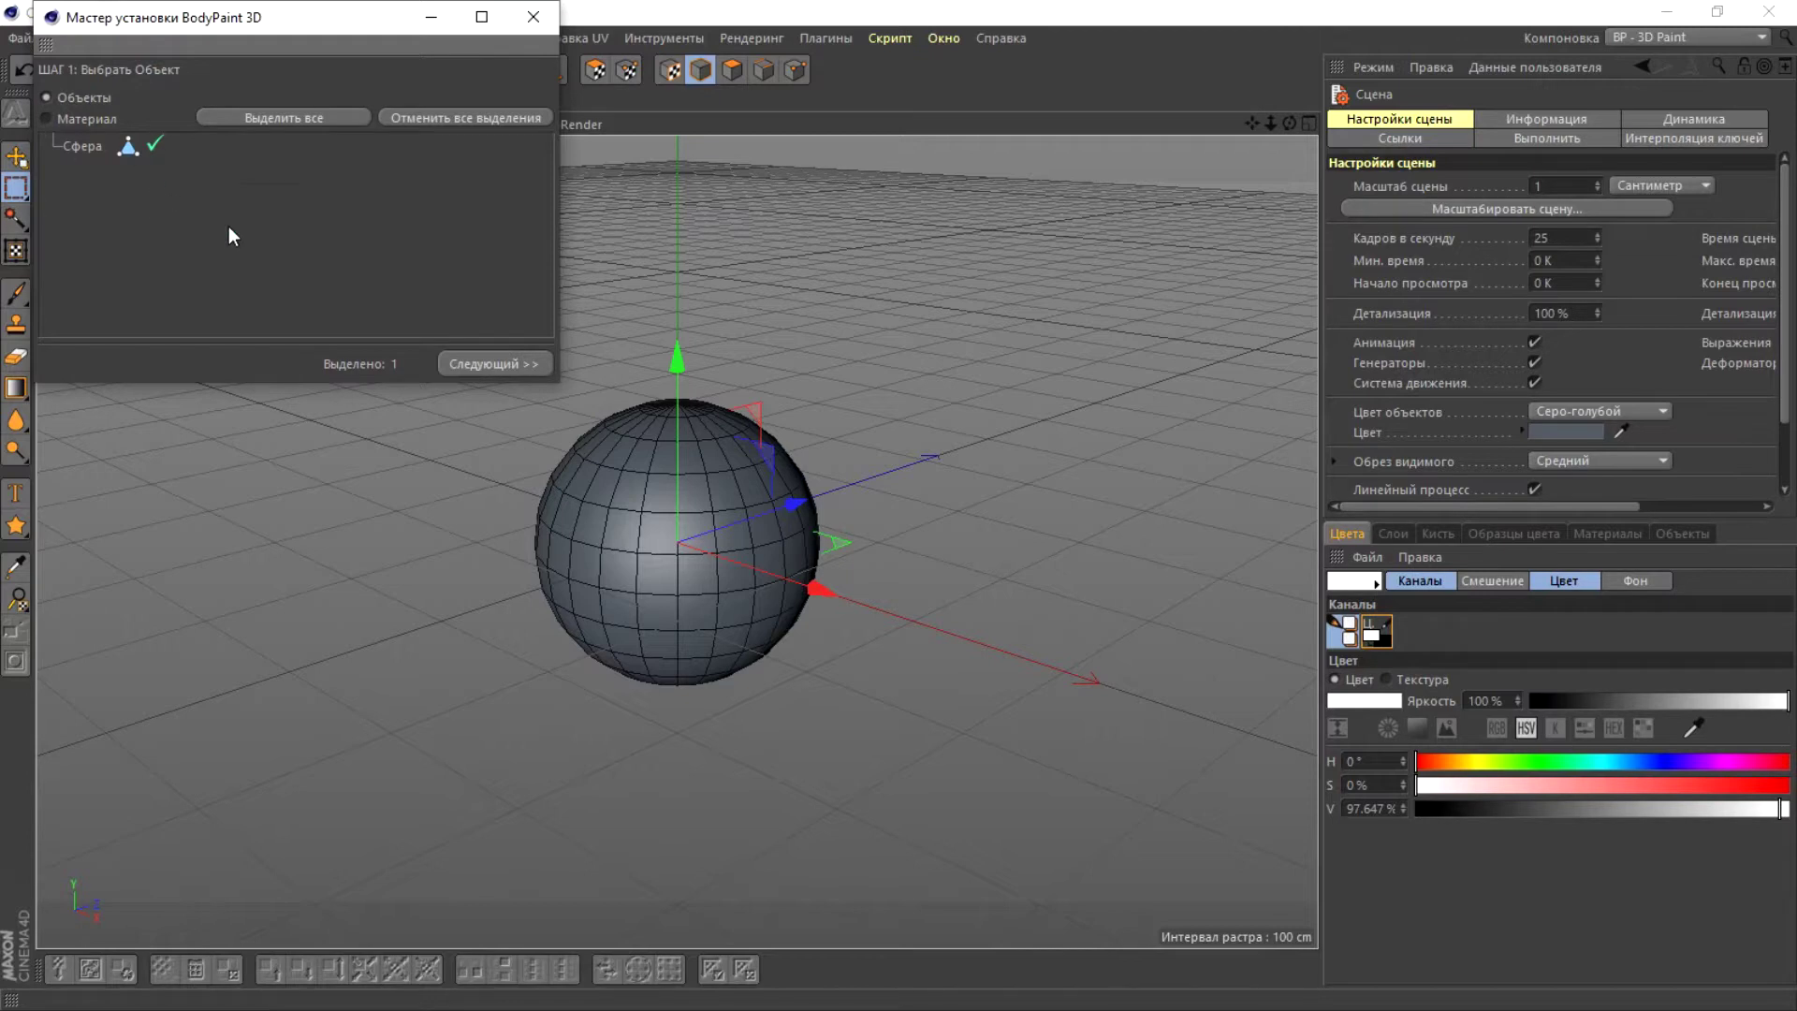
pyautogui.click(503, 362)
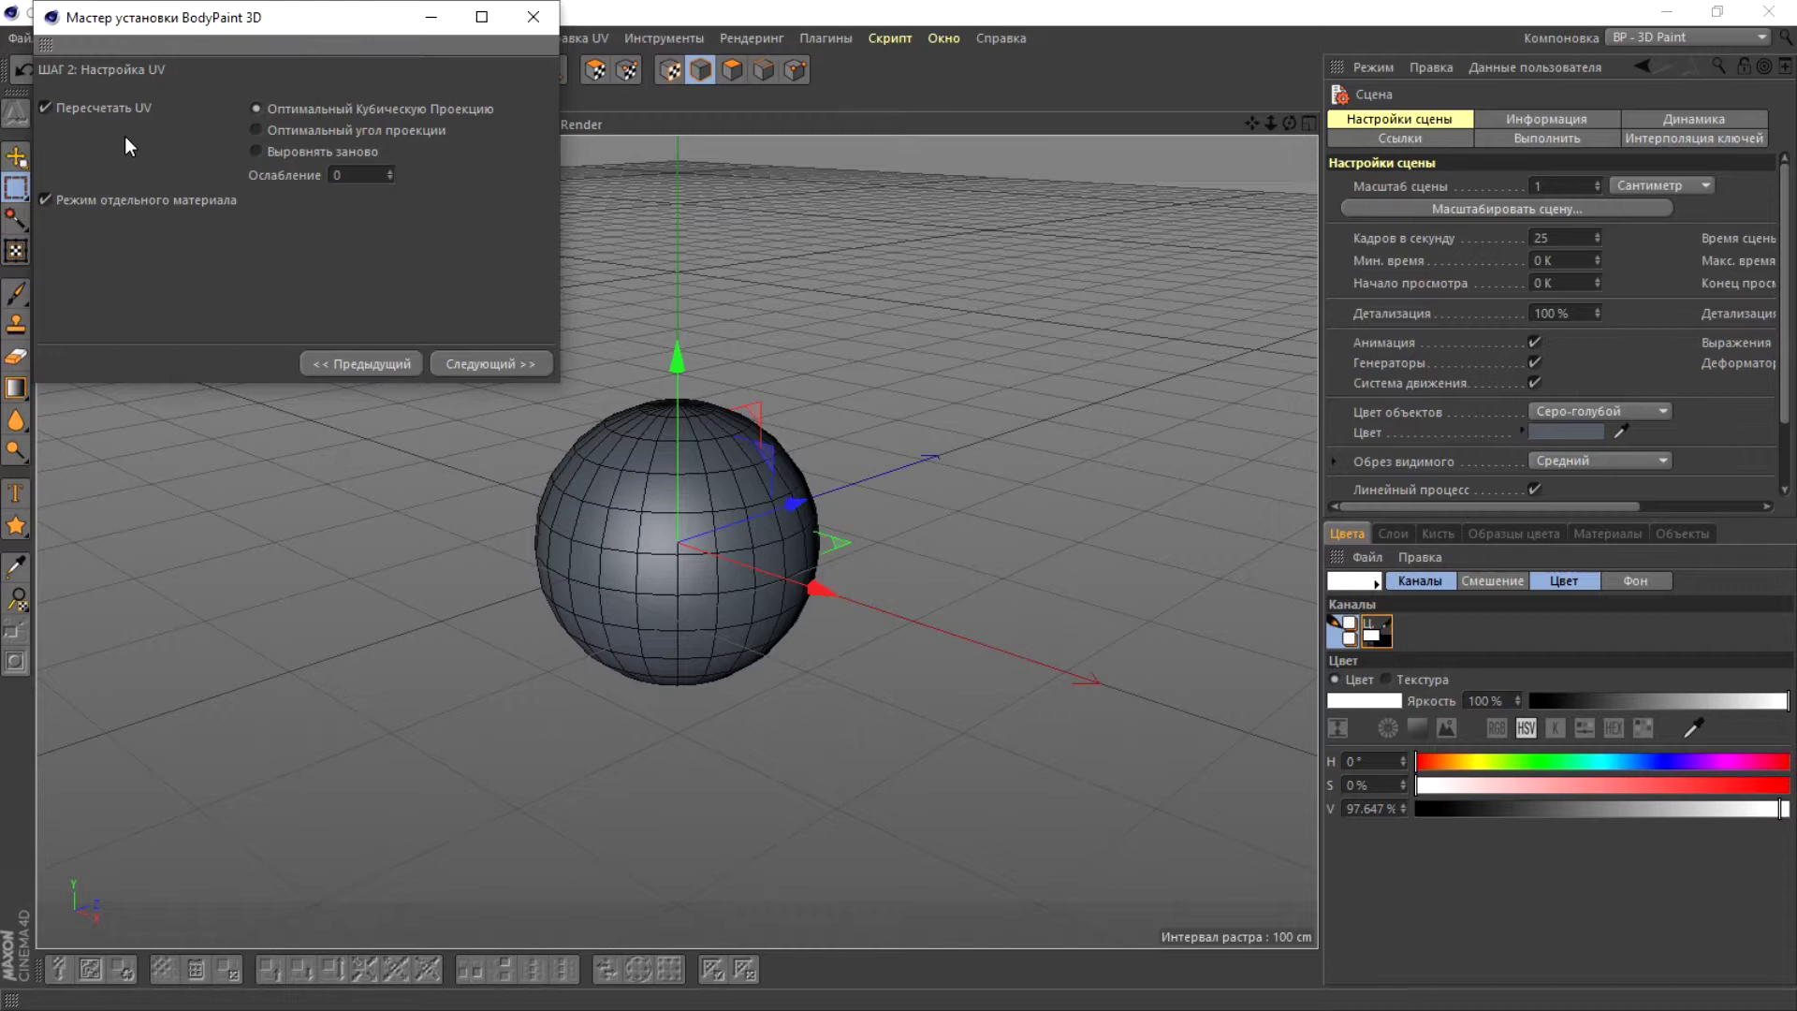
pyautogui.click(479, 356)
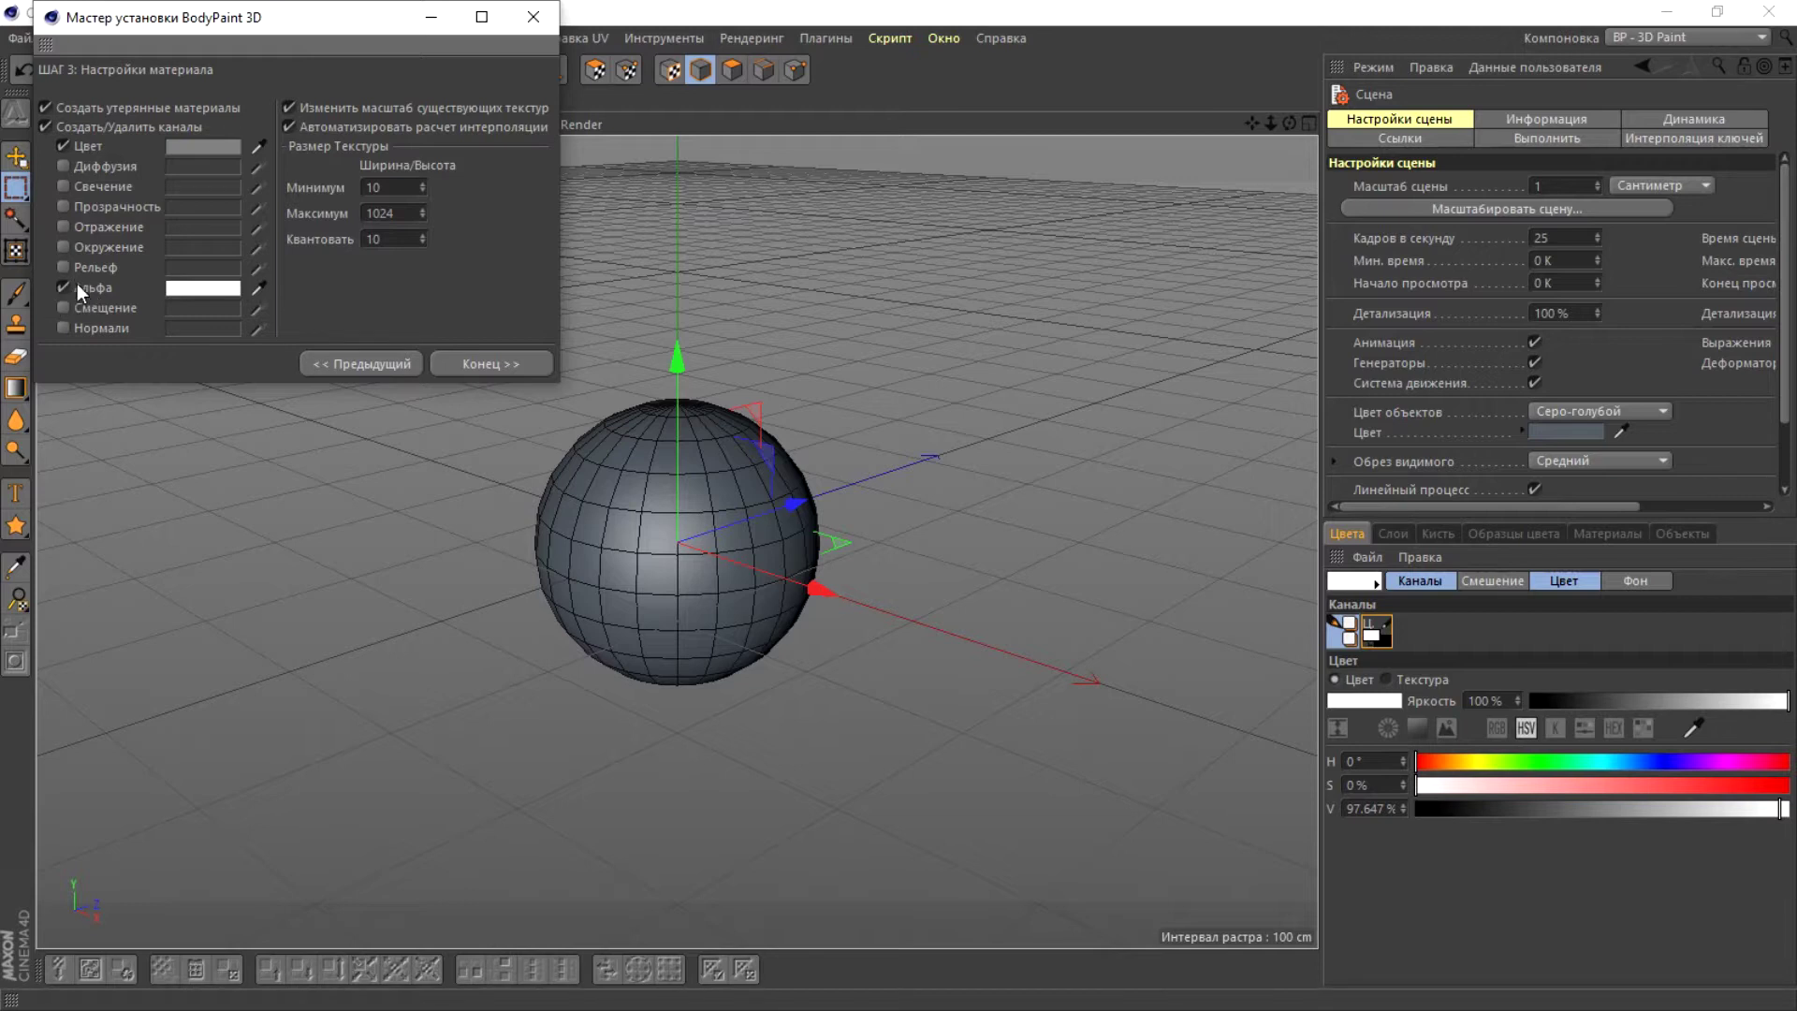
pyautogui.click(492, 364)
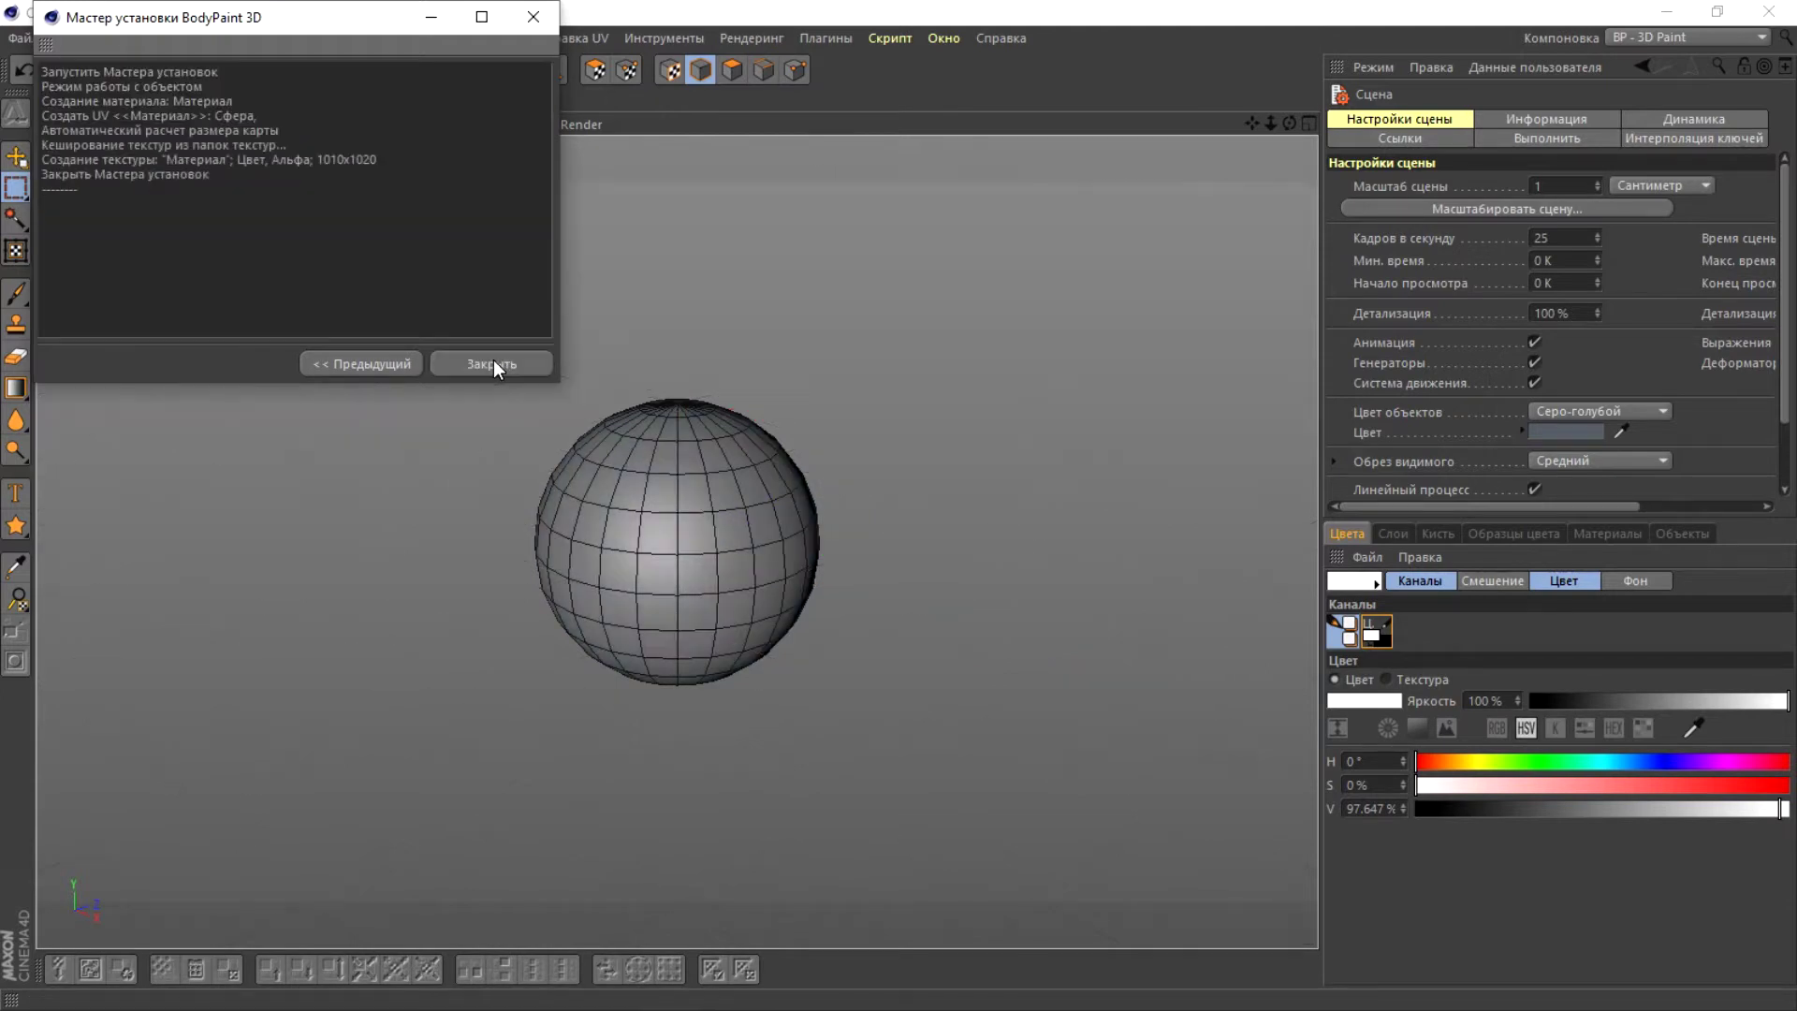
pyautogui.click(492, 363)
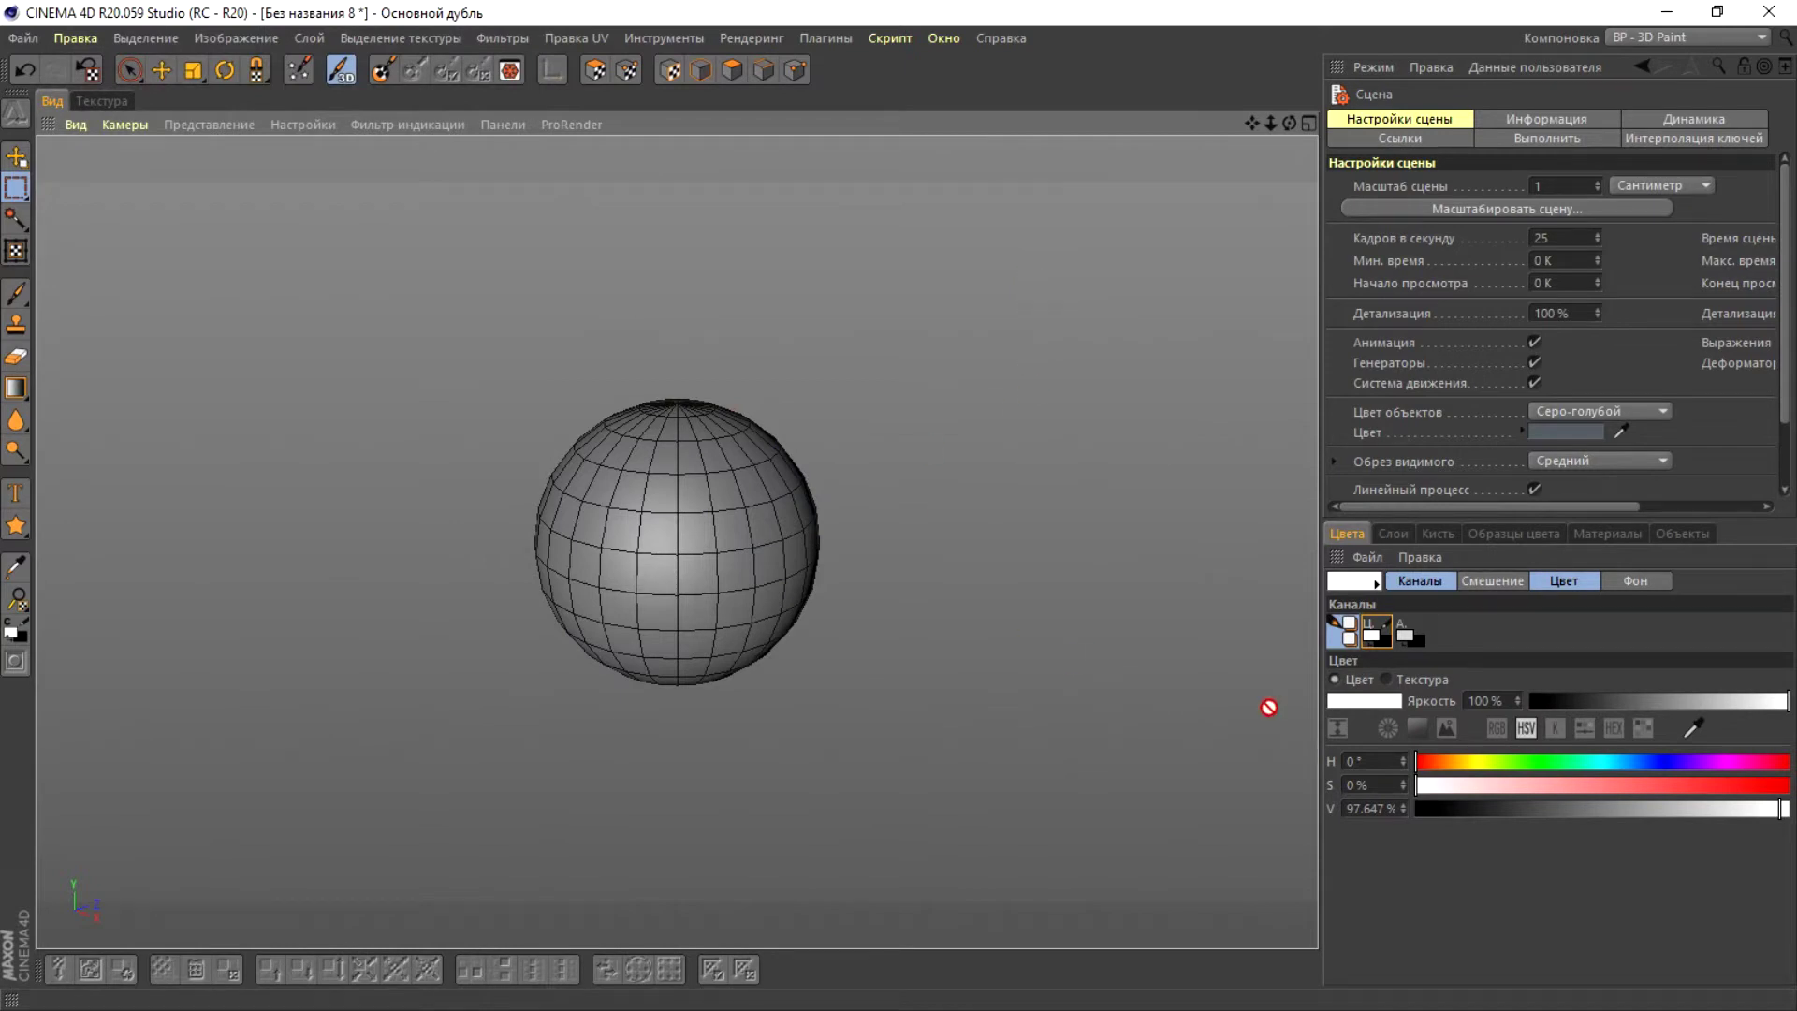
# - Show the material's color texture with the sphere's UV mesh in the texture view and activate the Rectangle Selection tool
pyautogui.click(1415, 634)
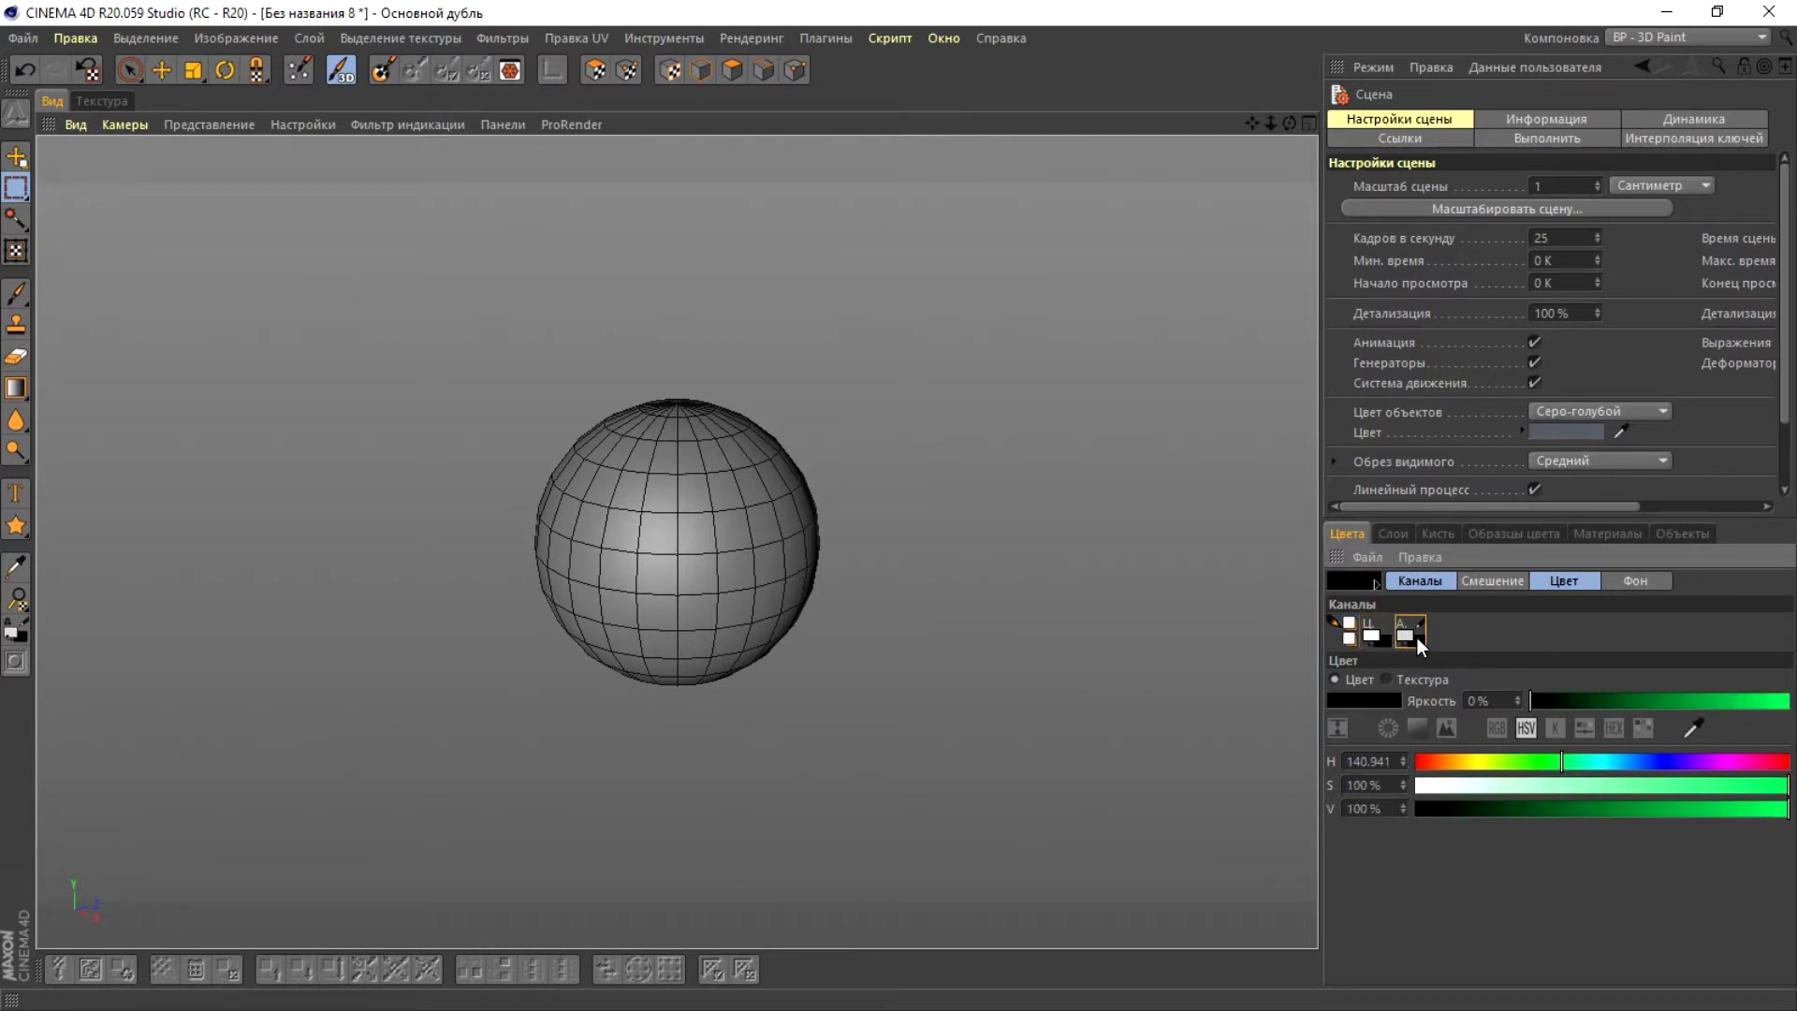
pyautogui.click(1367, 632)
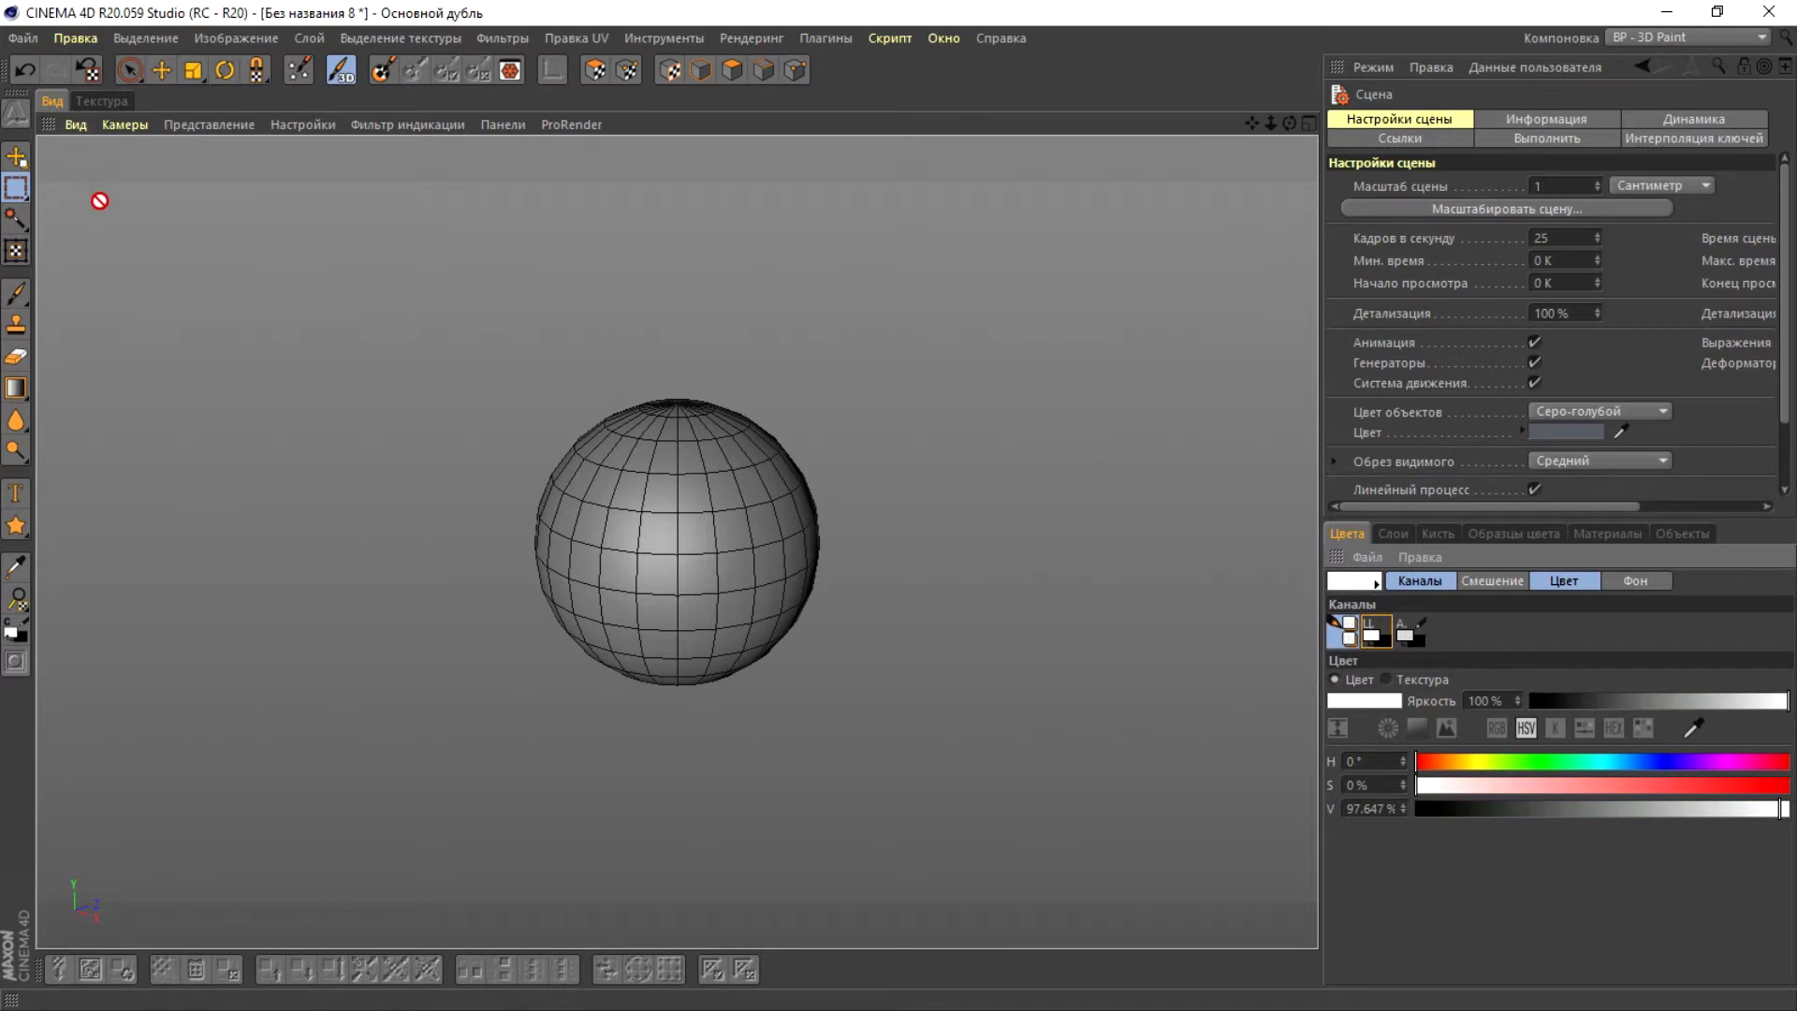
pyautogui.click(105, 101)
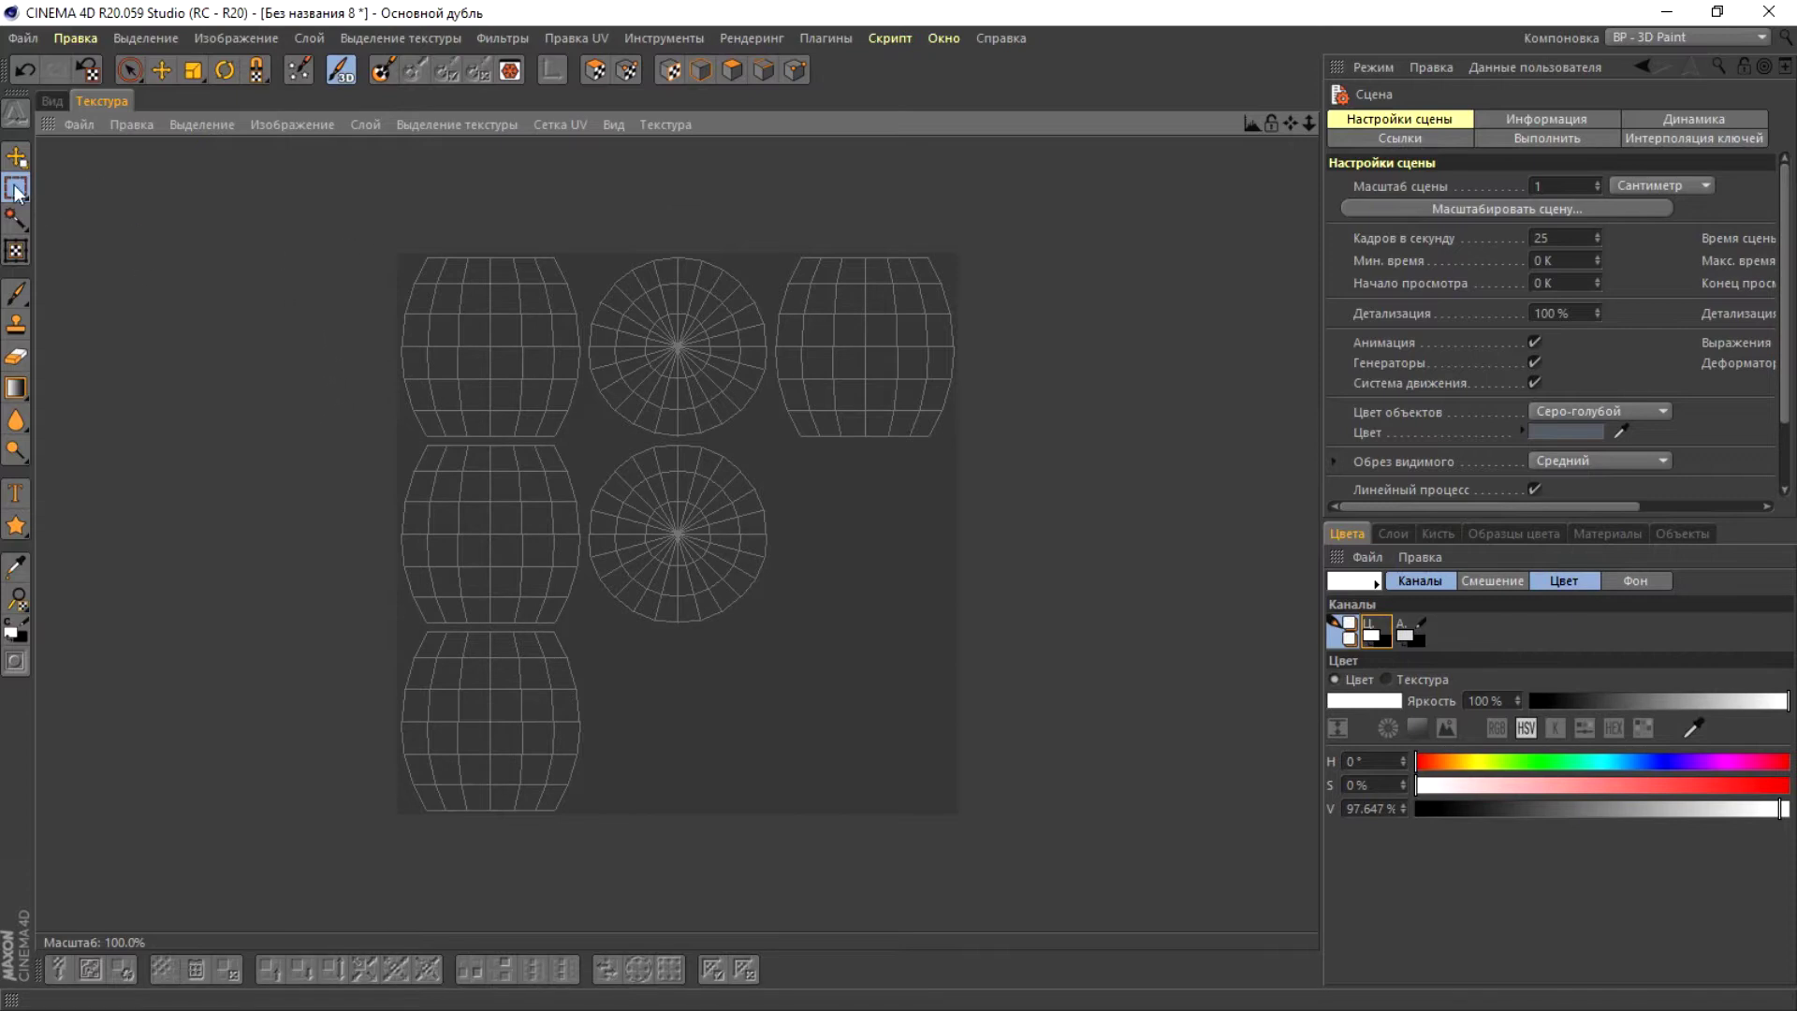
pyautogui.moveTo(16, 187); pyautogui.dragTo(53, 218)
pyautogui.click(556, 441)
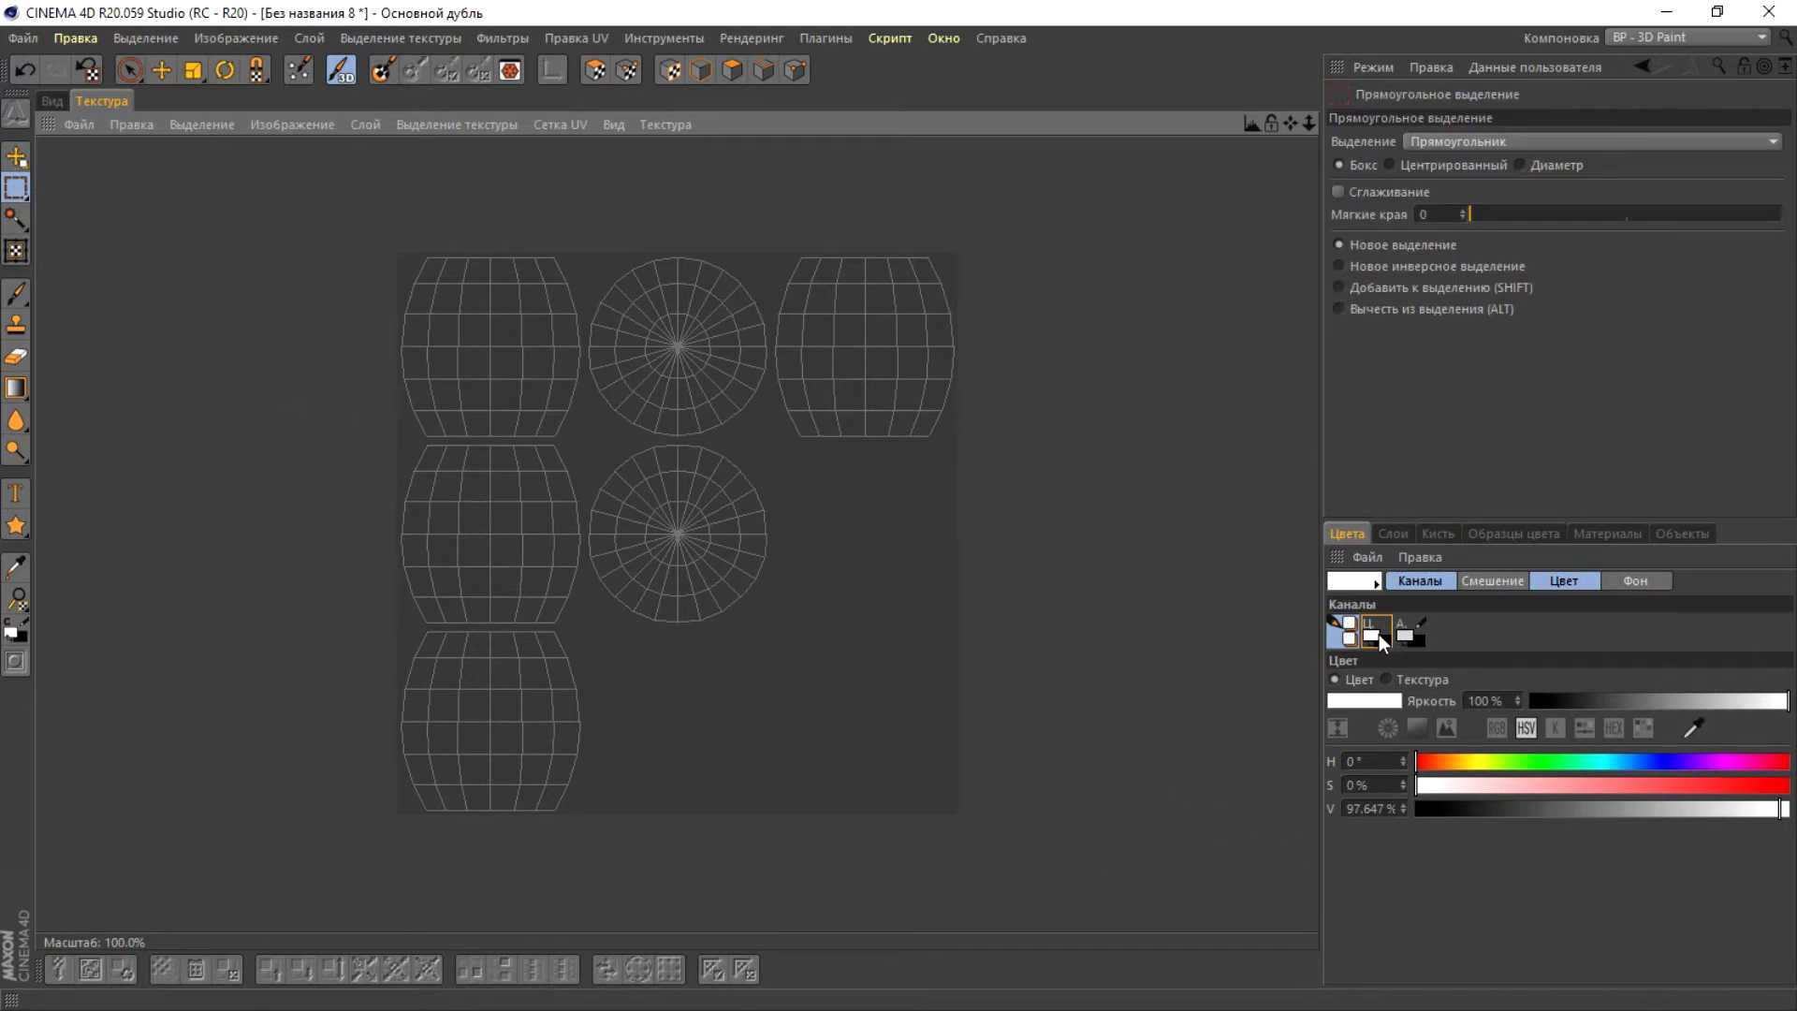
pyautogui.click(1373, 632)
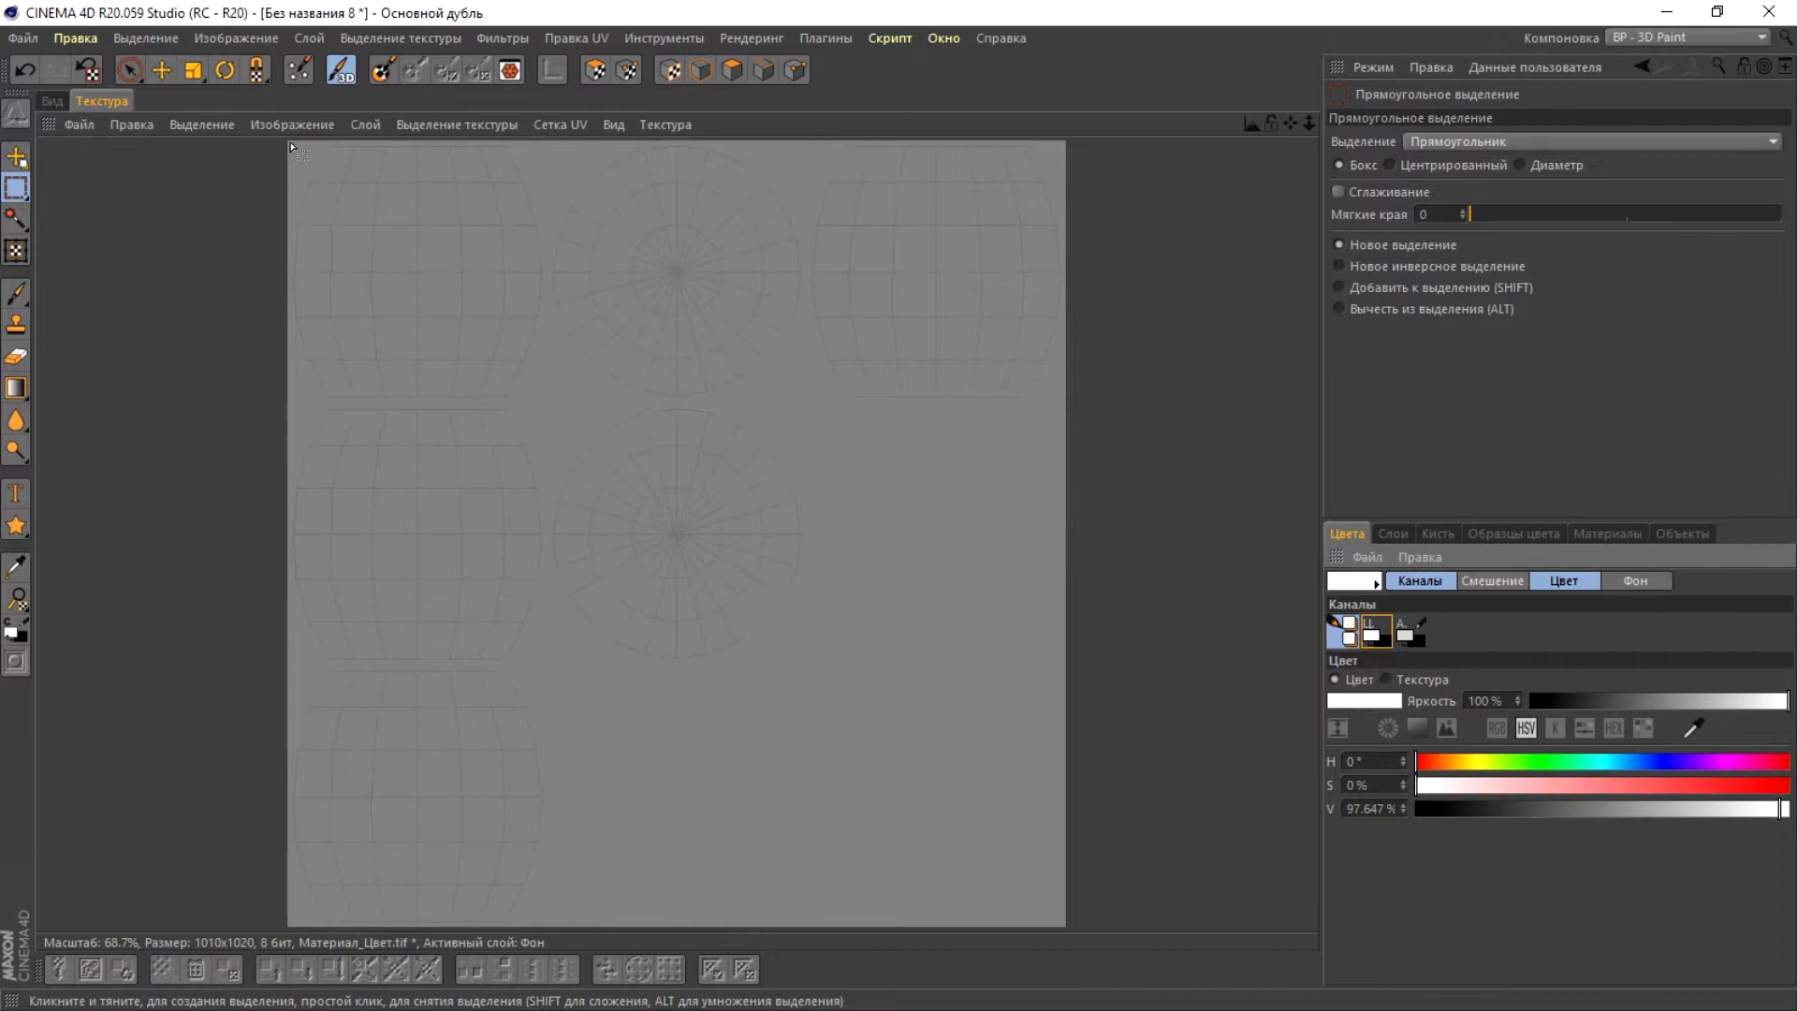
# - Add a new layer above the background and enclose the upper-left UV island of the color texture in a rectangular selection
pyautogui.moveTo(290, 145); pyautogui.dragTo(549, 405)
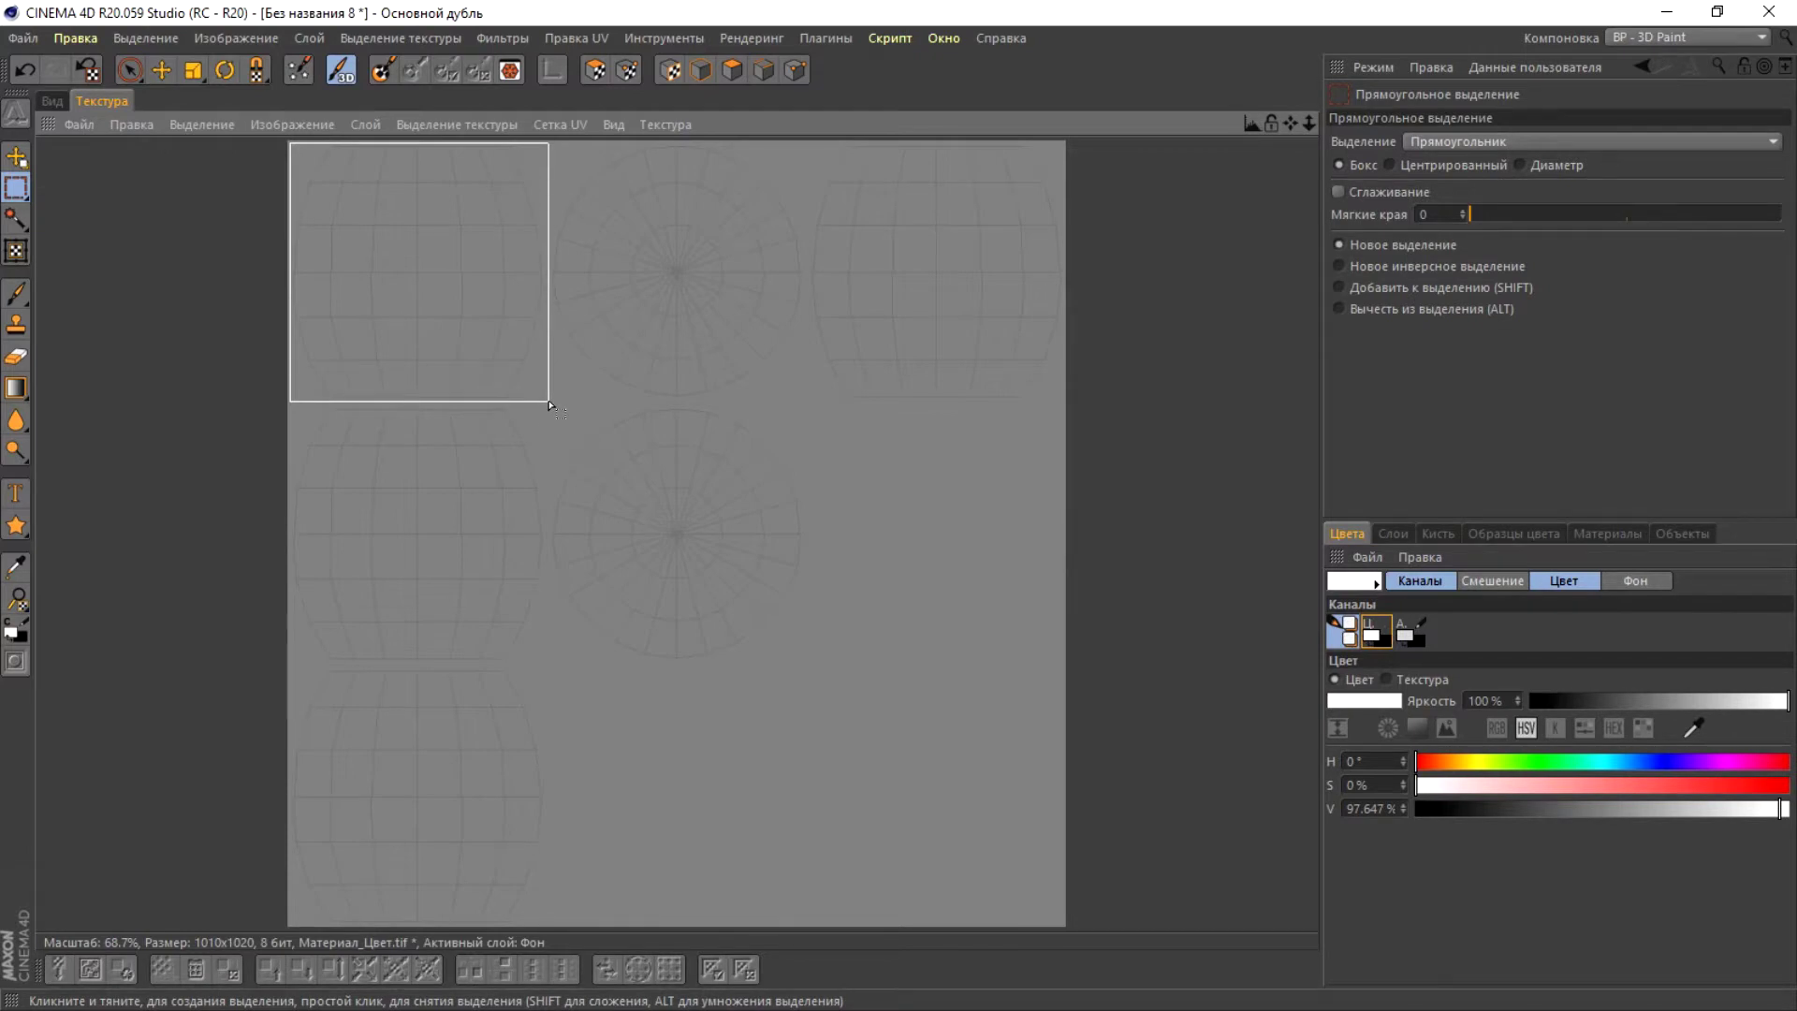
pyautogui.moveTo(549, 405); pyautogui.dragTo(549, 403)
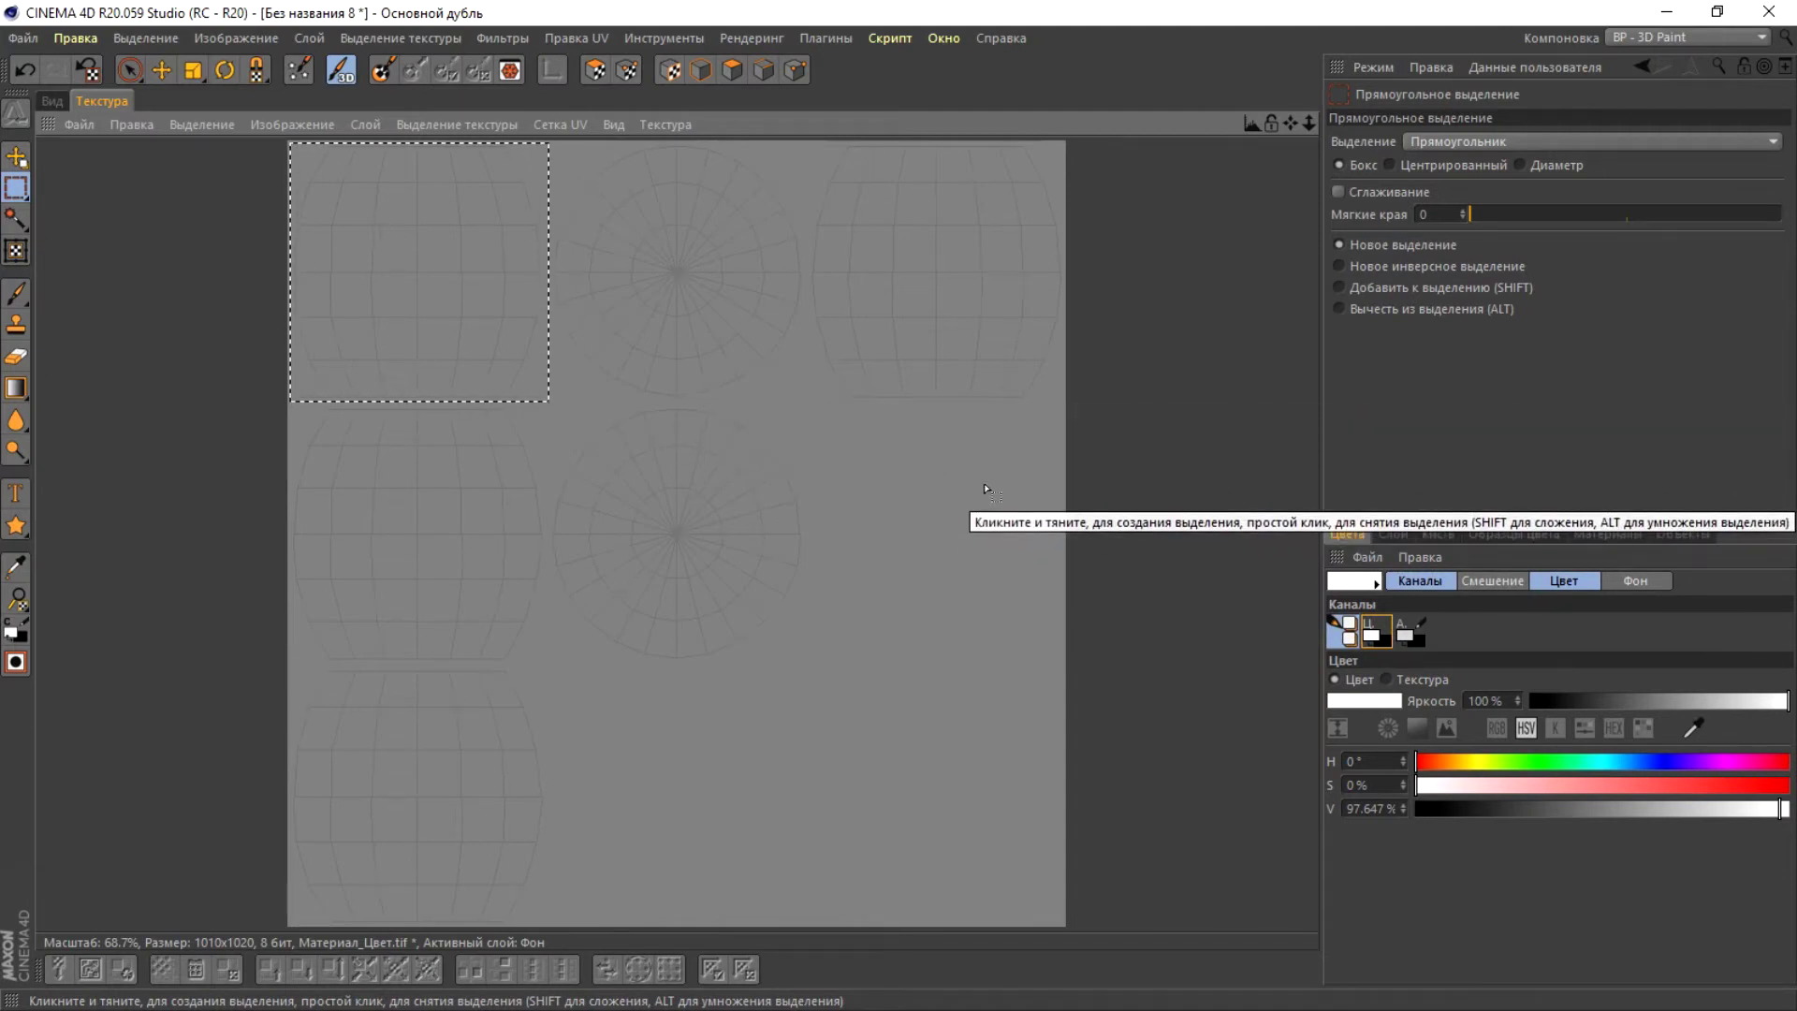
pyautogui.click(1401, 534)
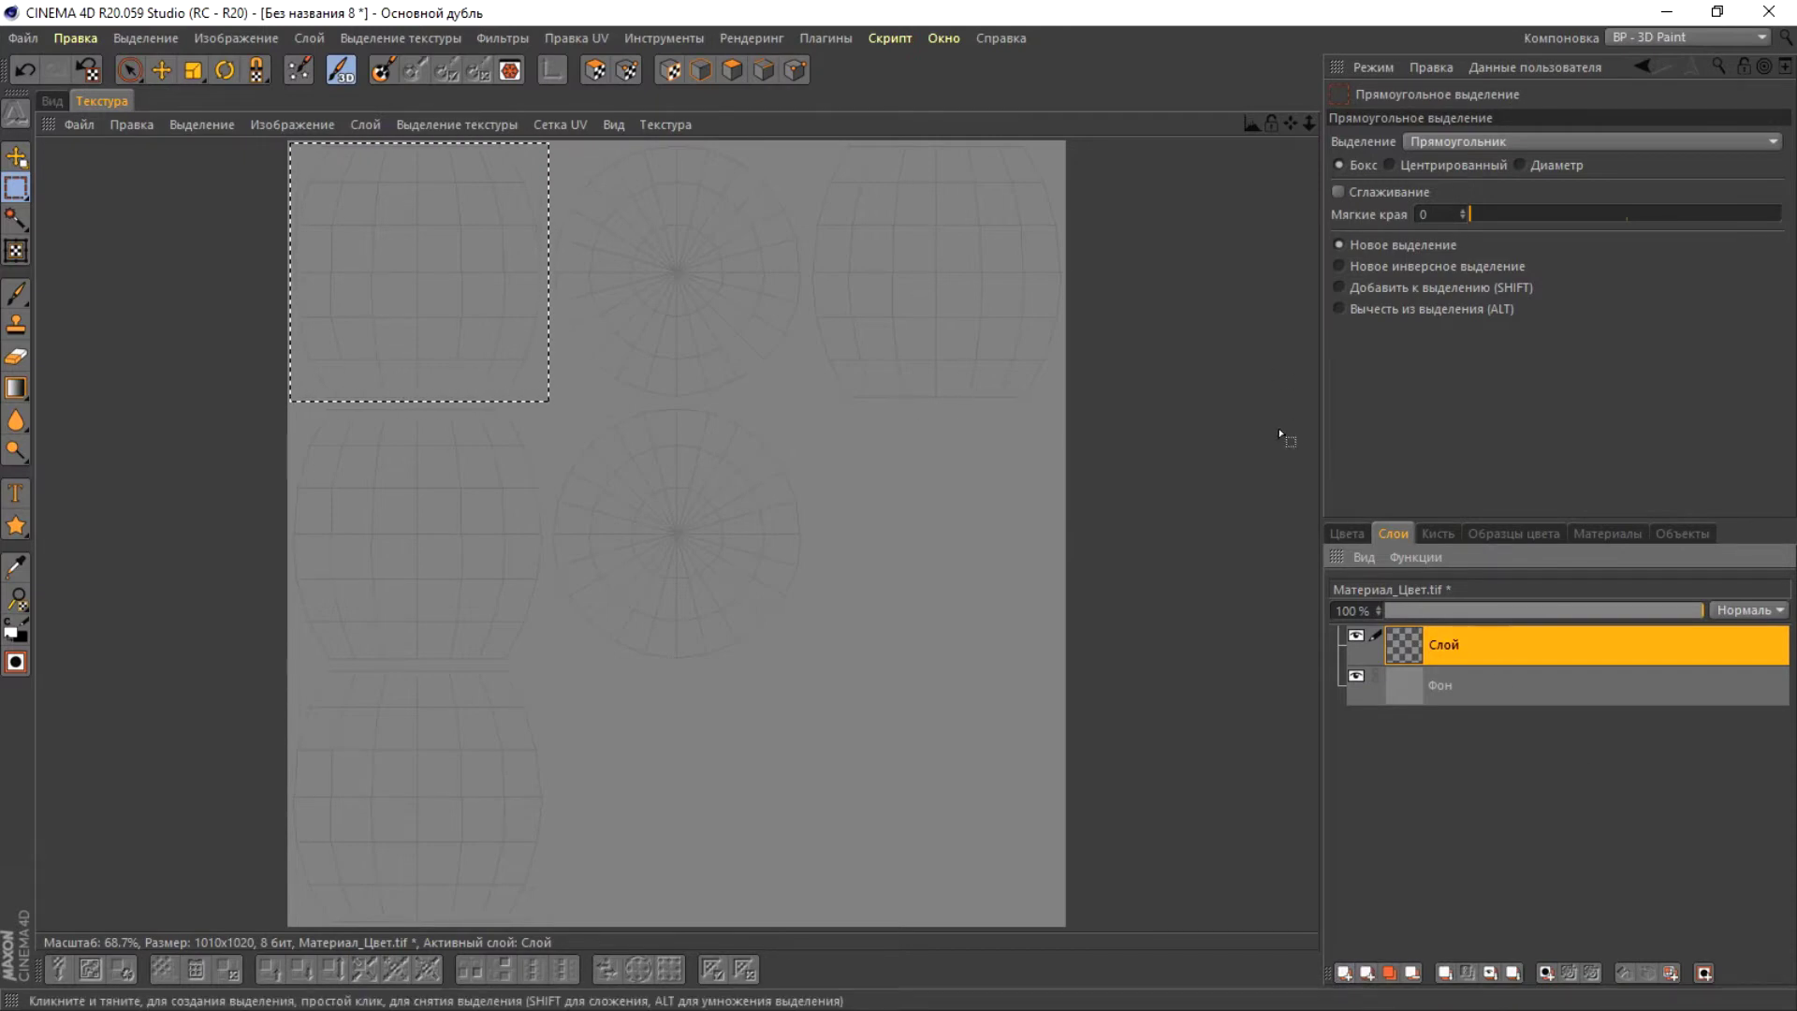
pyautogui.click(1345, 532)
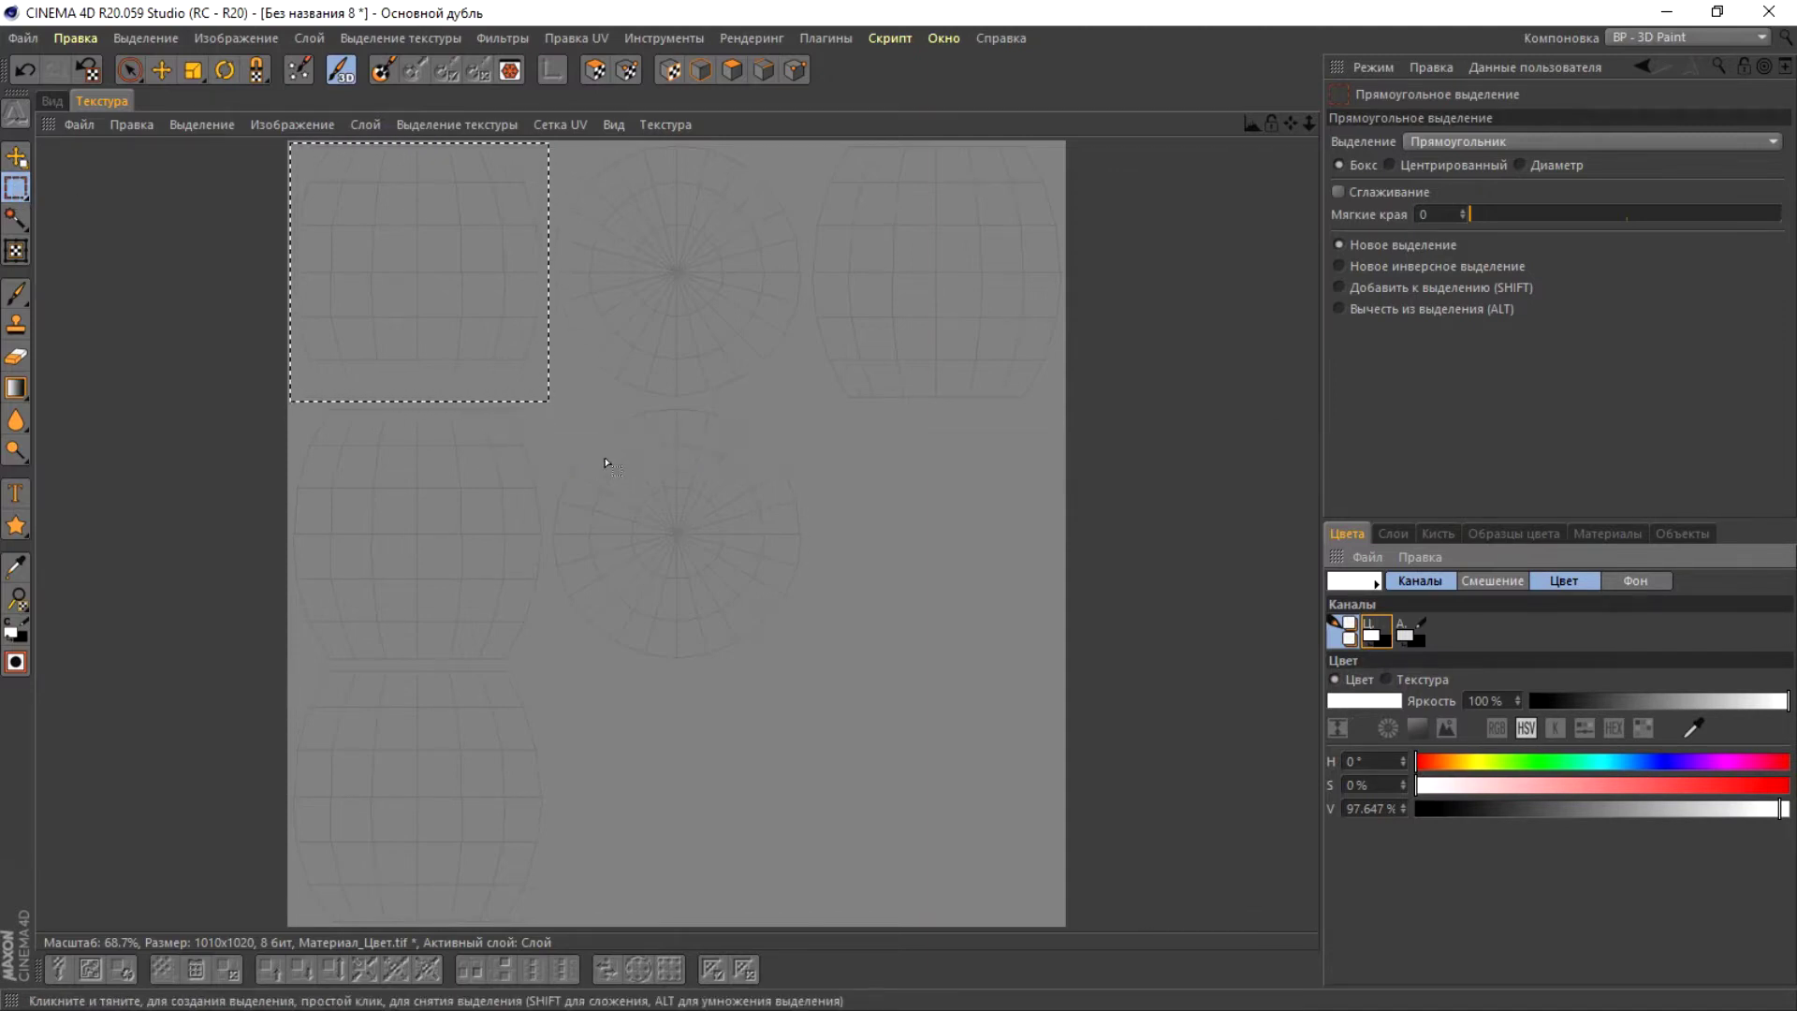
pyautogui.click(553, 426)
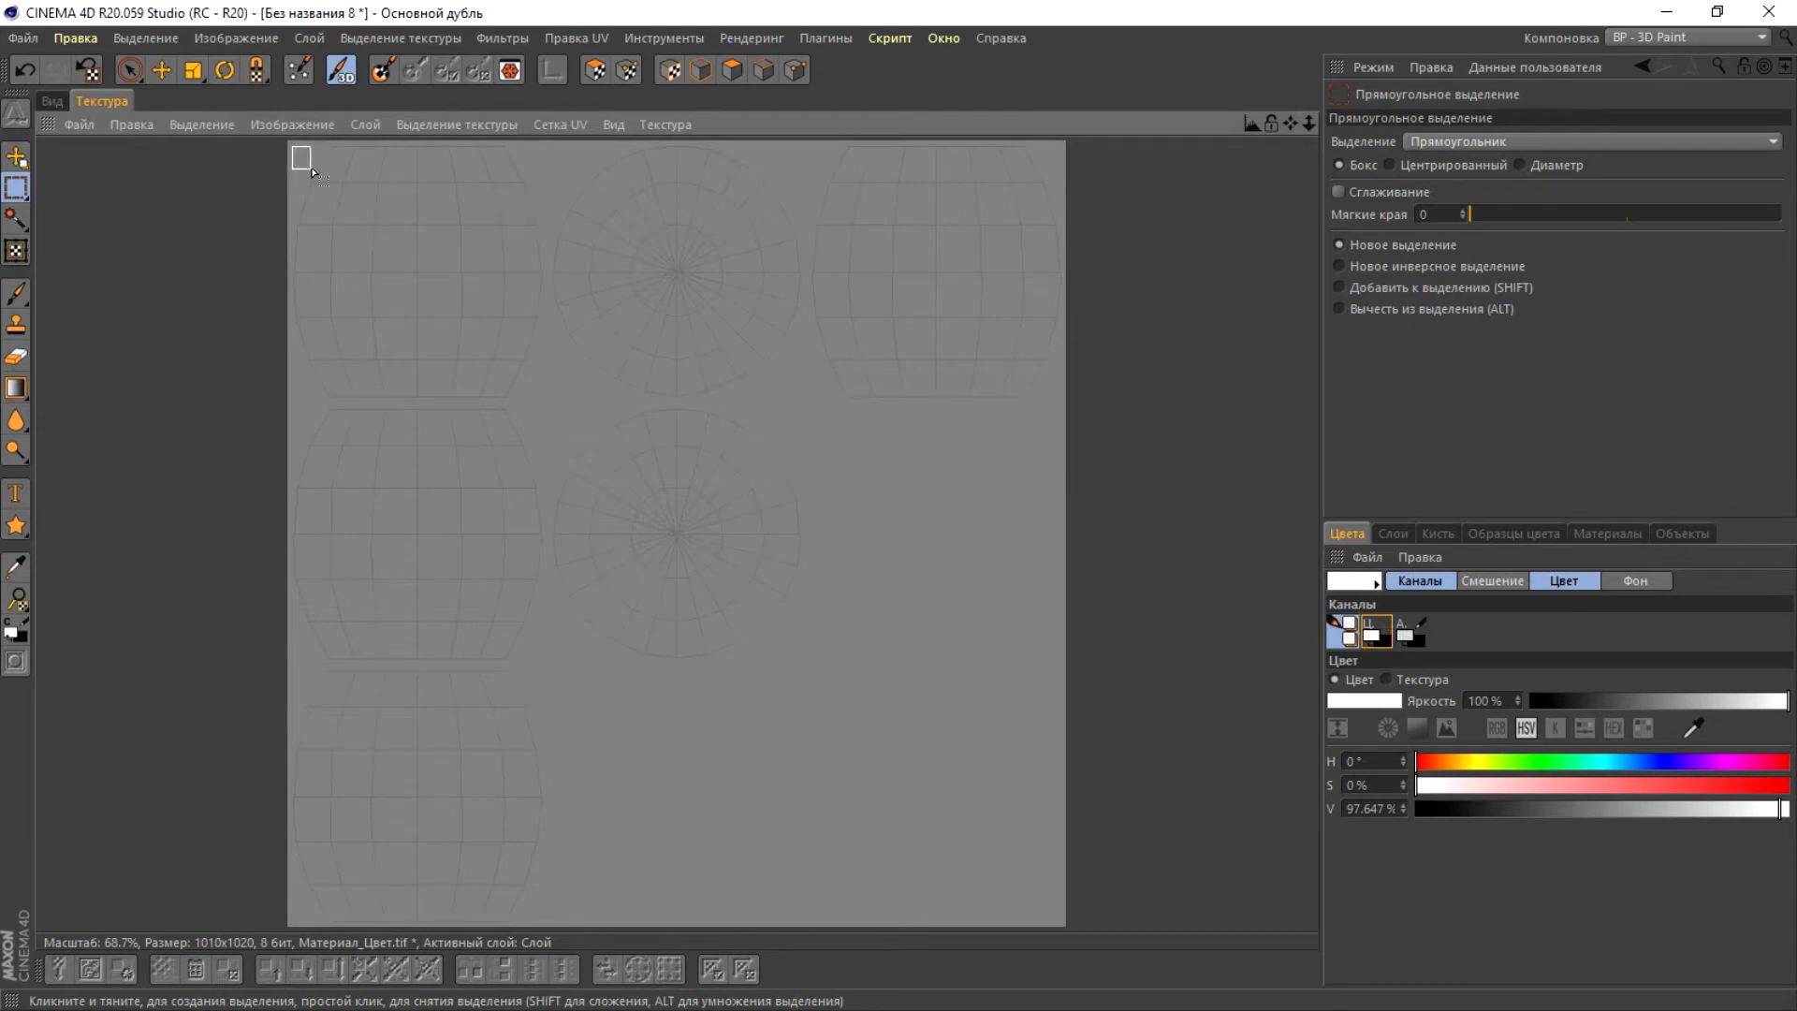
pyautogui.moveTo(363, 229); pyautogui.dragTo(545, 407)
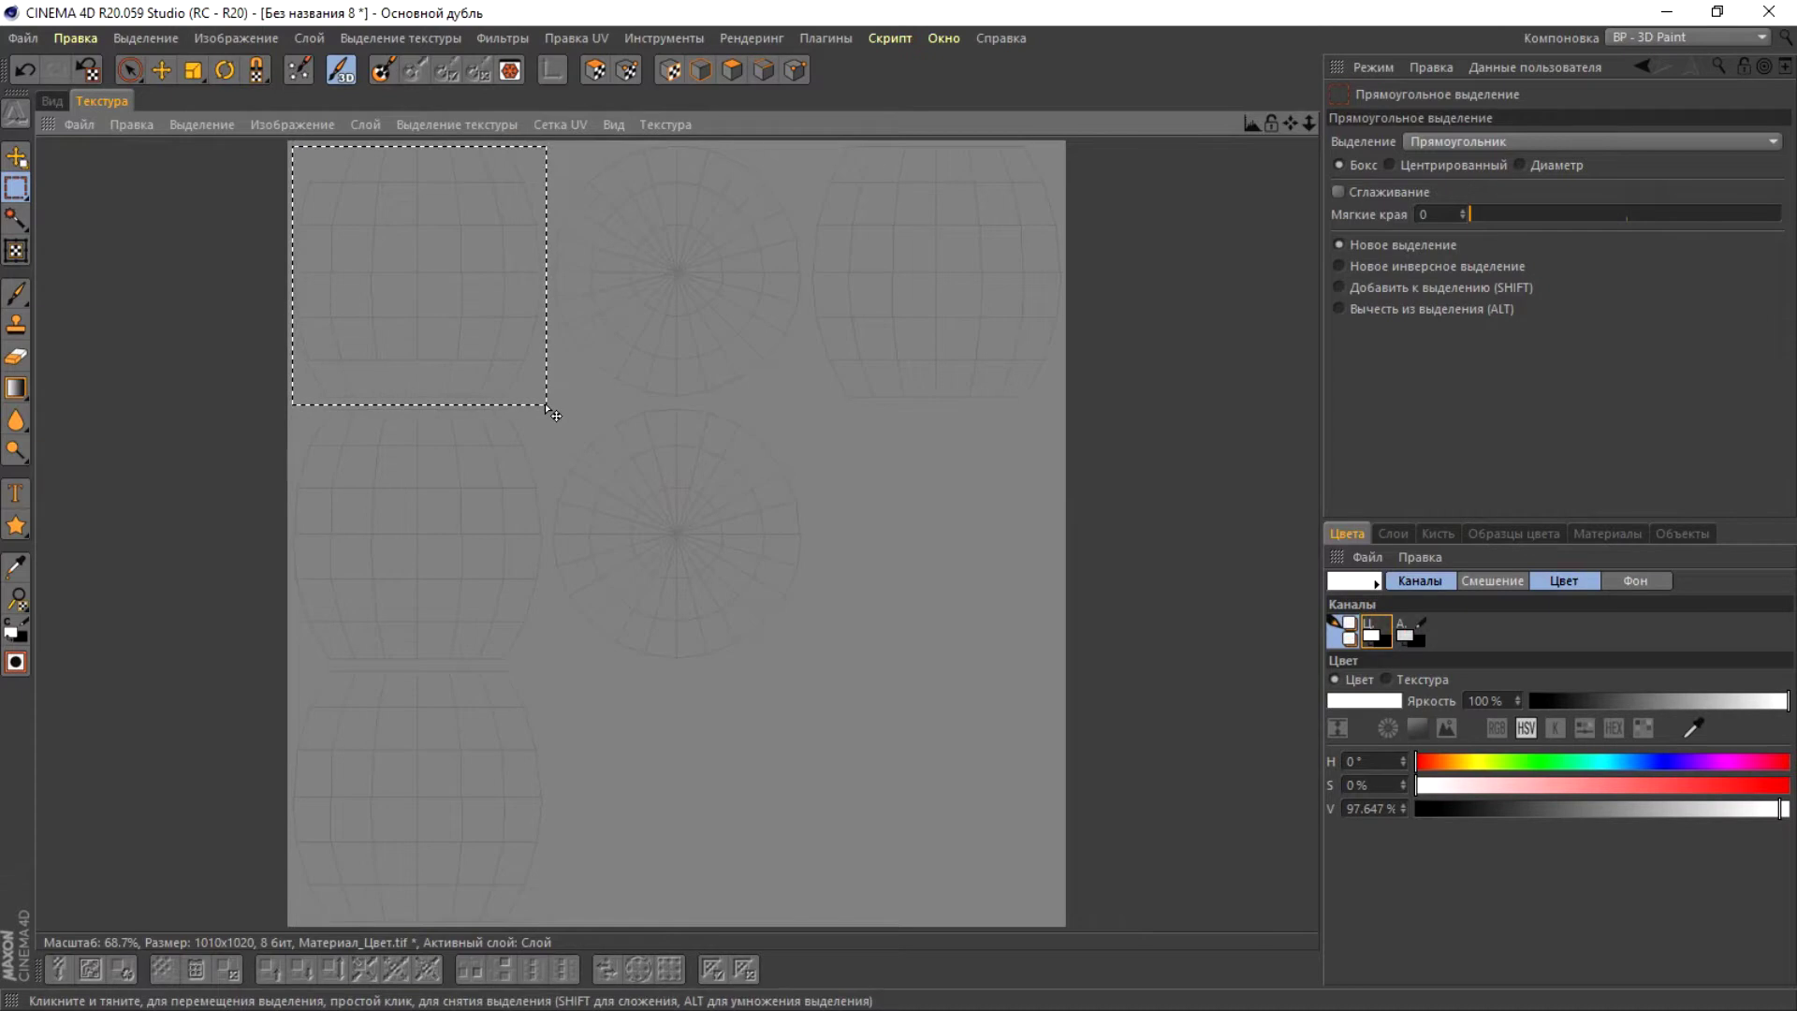
# - Sample a pinkish-red paint color from the hue spectrum, with hue 339.529°, saturation 100% and value 100%
pyautogui.click(1778, 762)
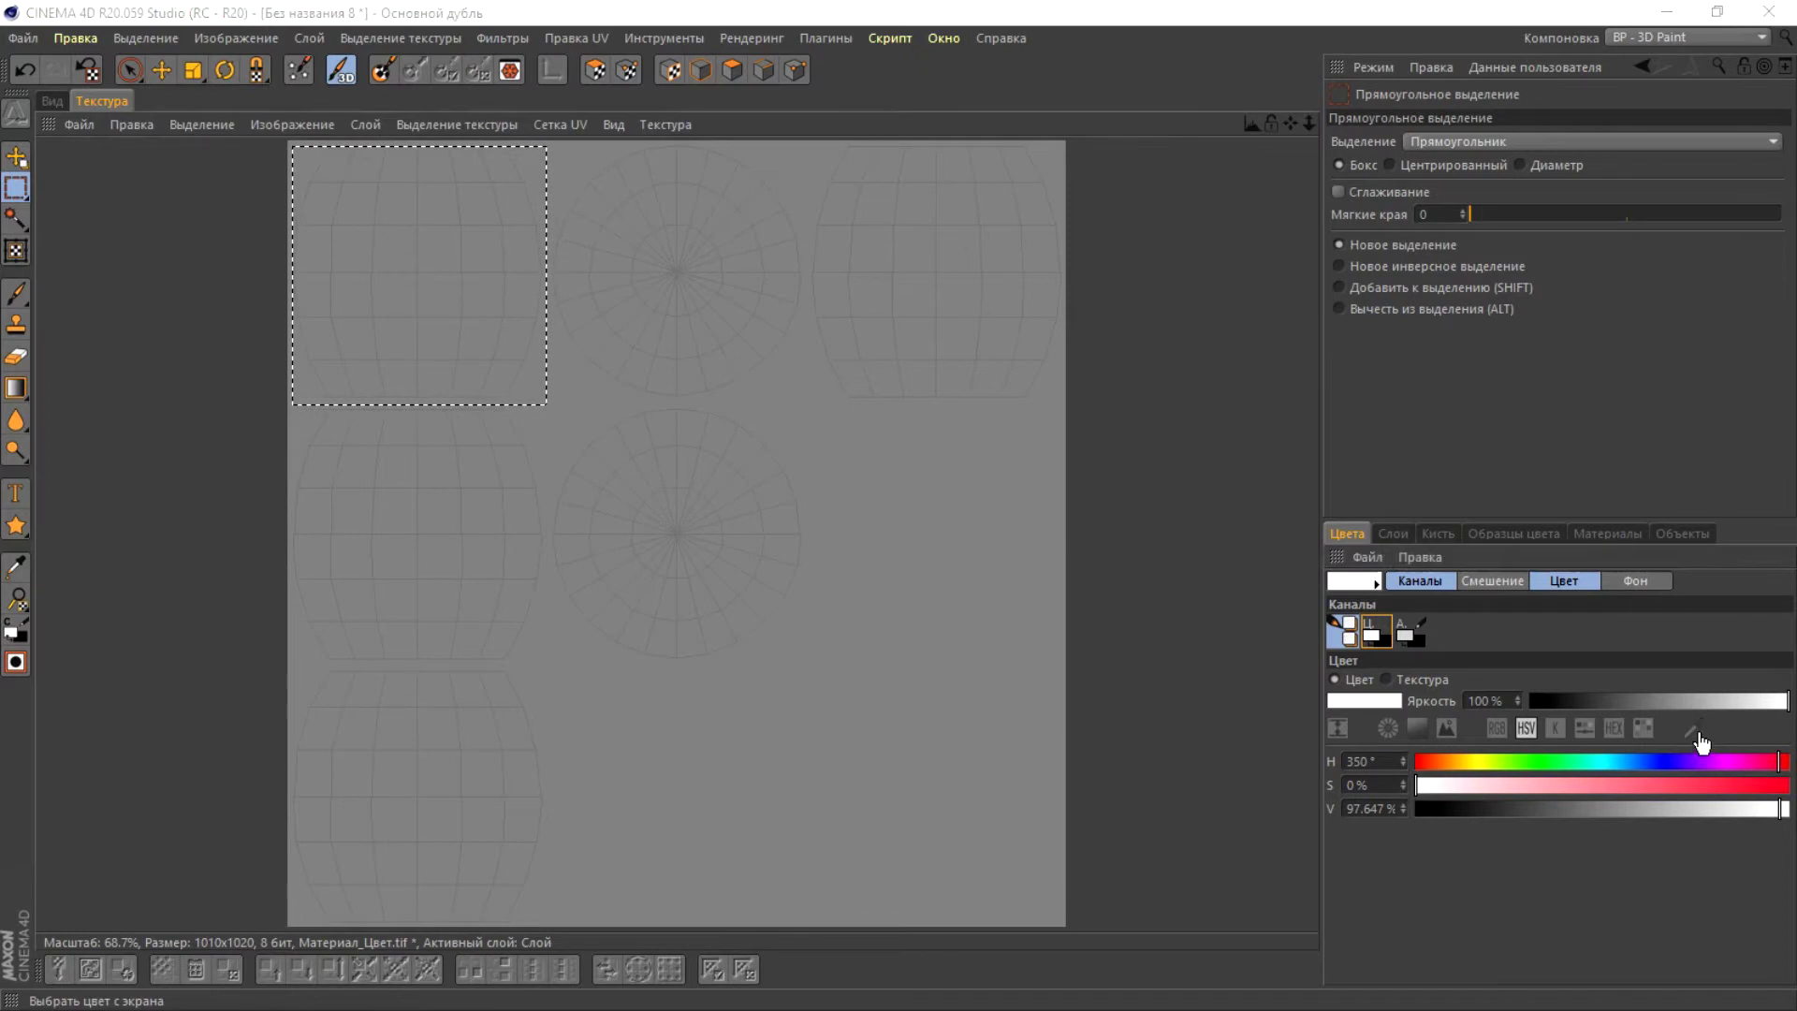
pyautogui.click(1692, 727)
pyautogui.click(1776, 762)
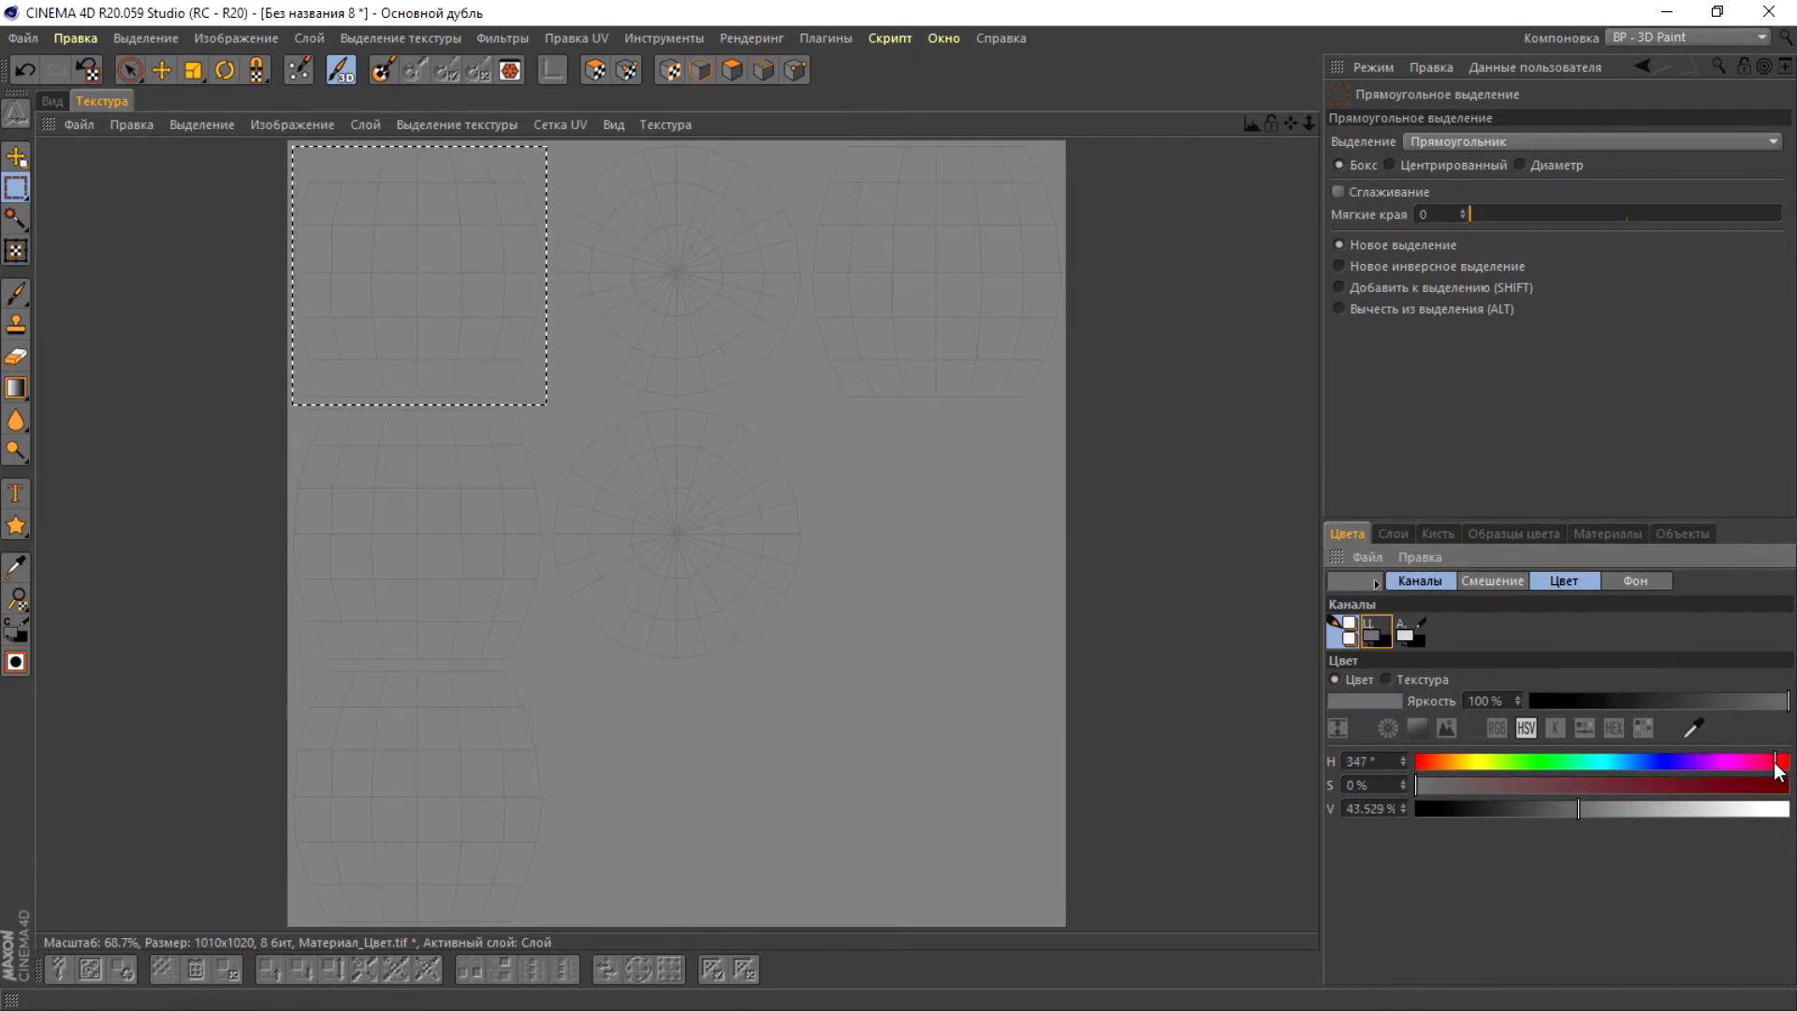
pyautogui.click(1772, 761)
pyautogui.click(1698, 734)
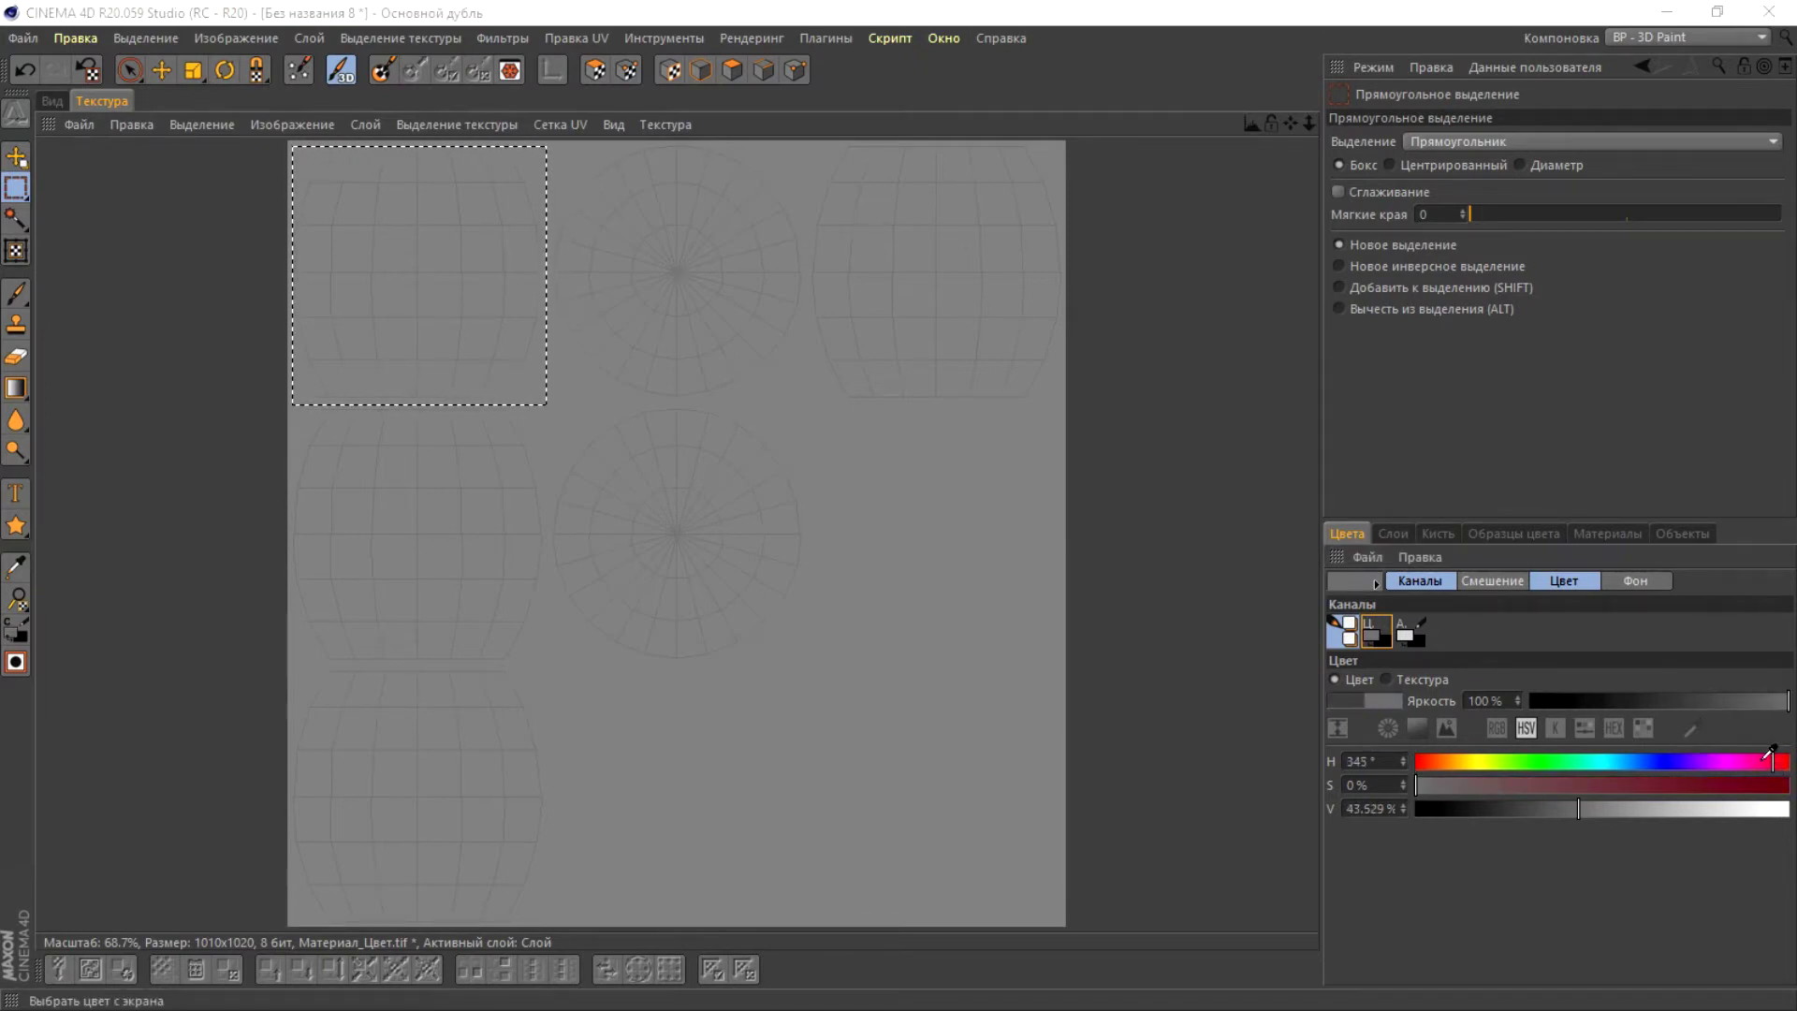
pyautogui.click(1771, 763)
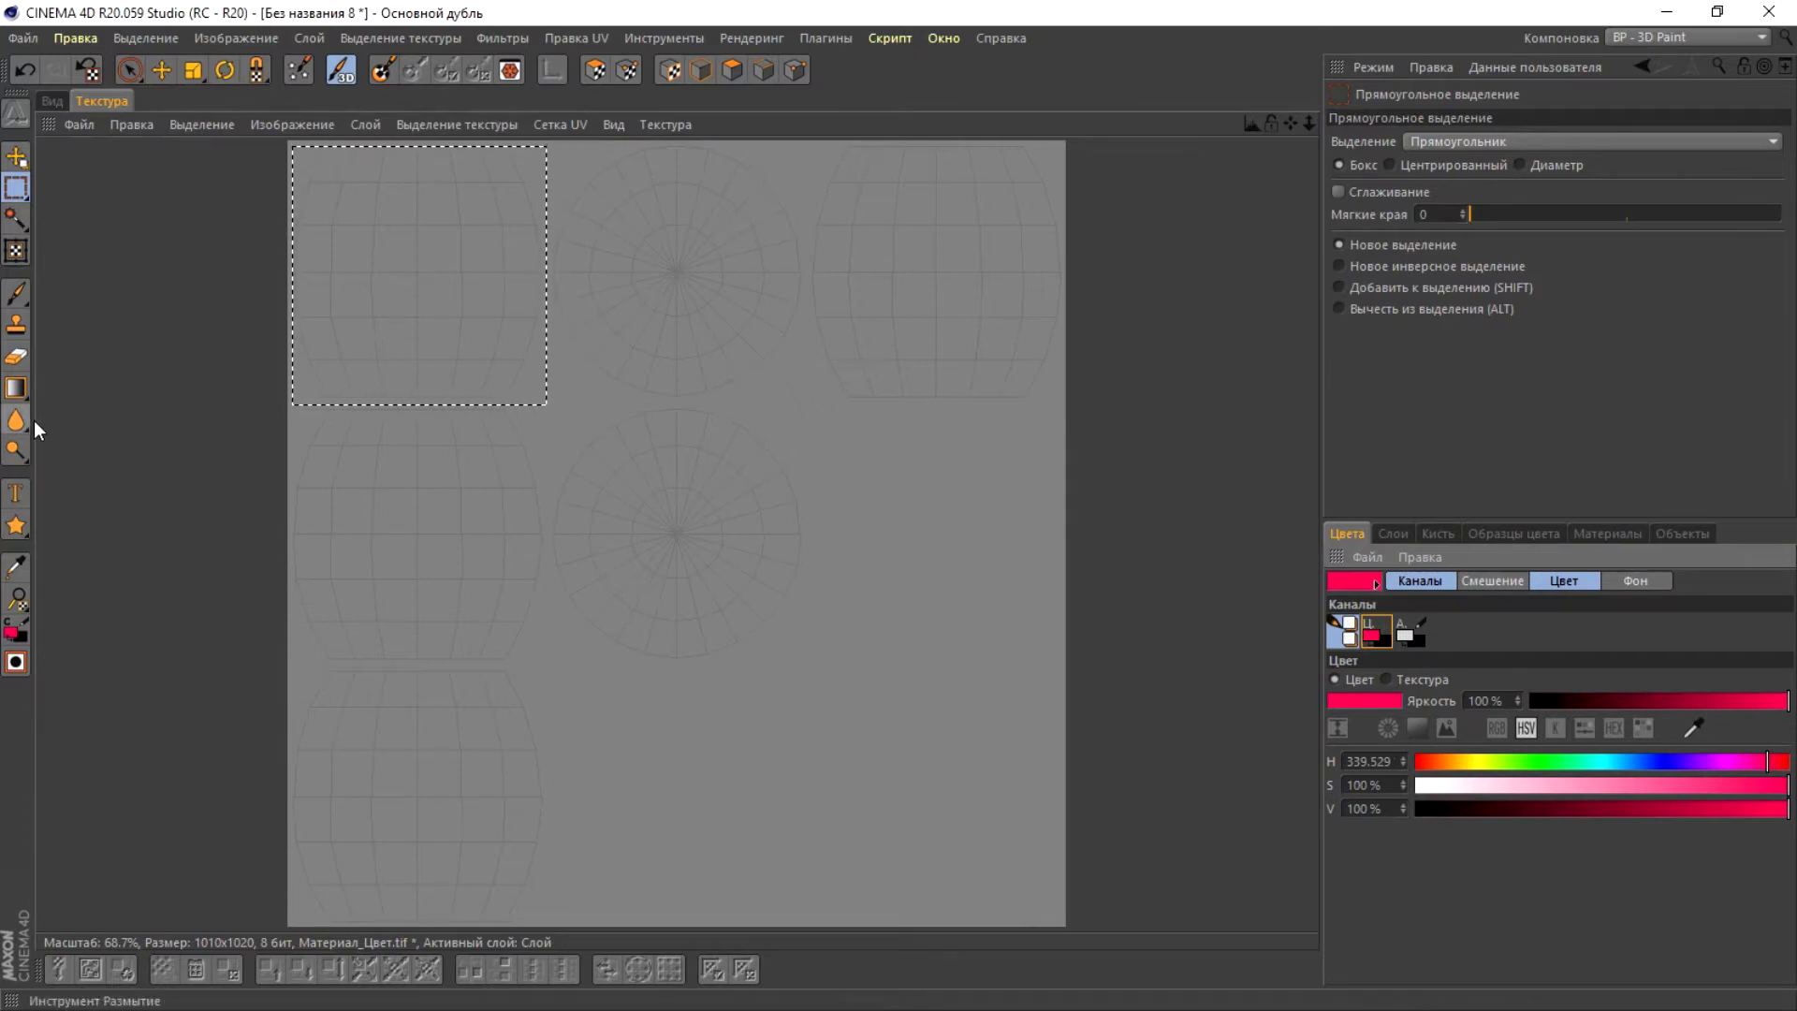
# - Activate the Gradient tool with its linear type for painting on the color texture
pyautogui.click(26, 395)
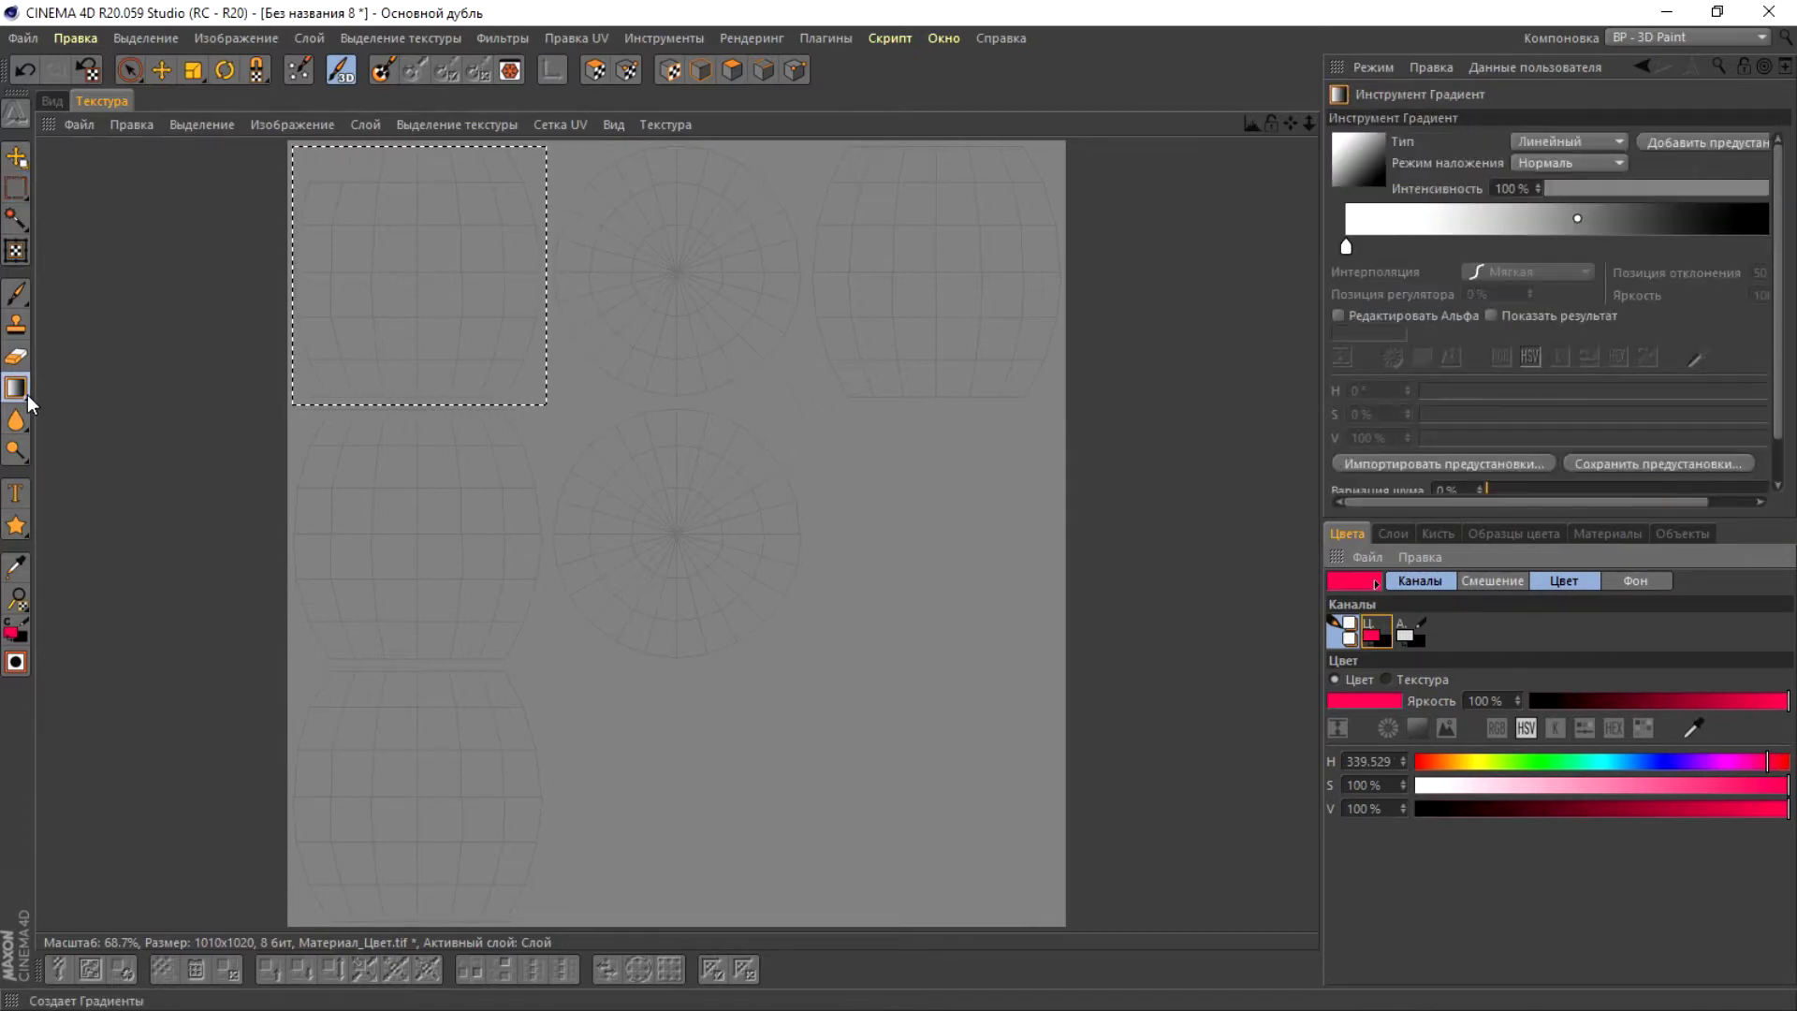
pyautogui.click(27, 400)
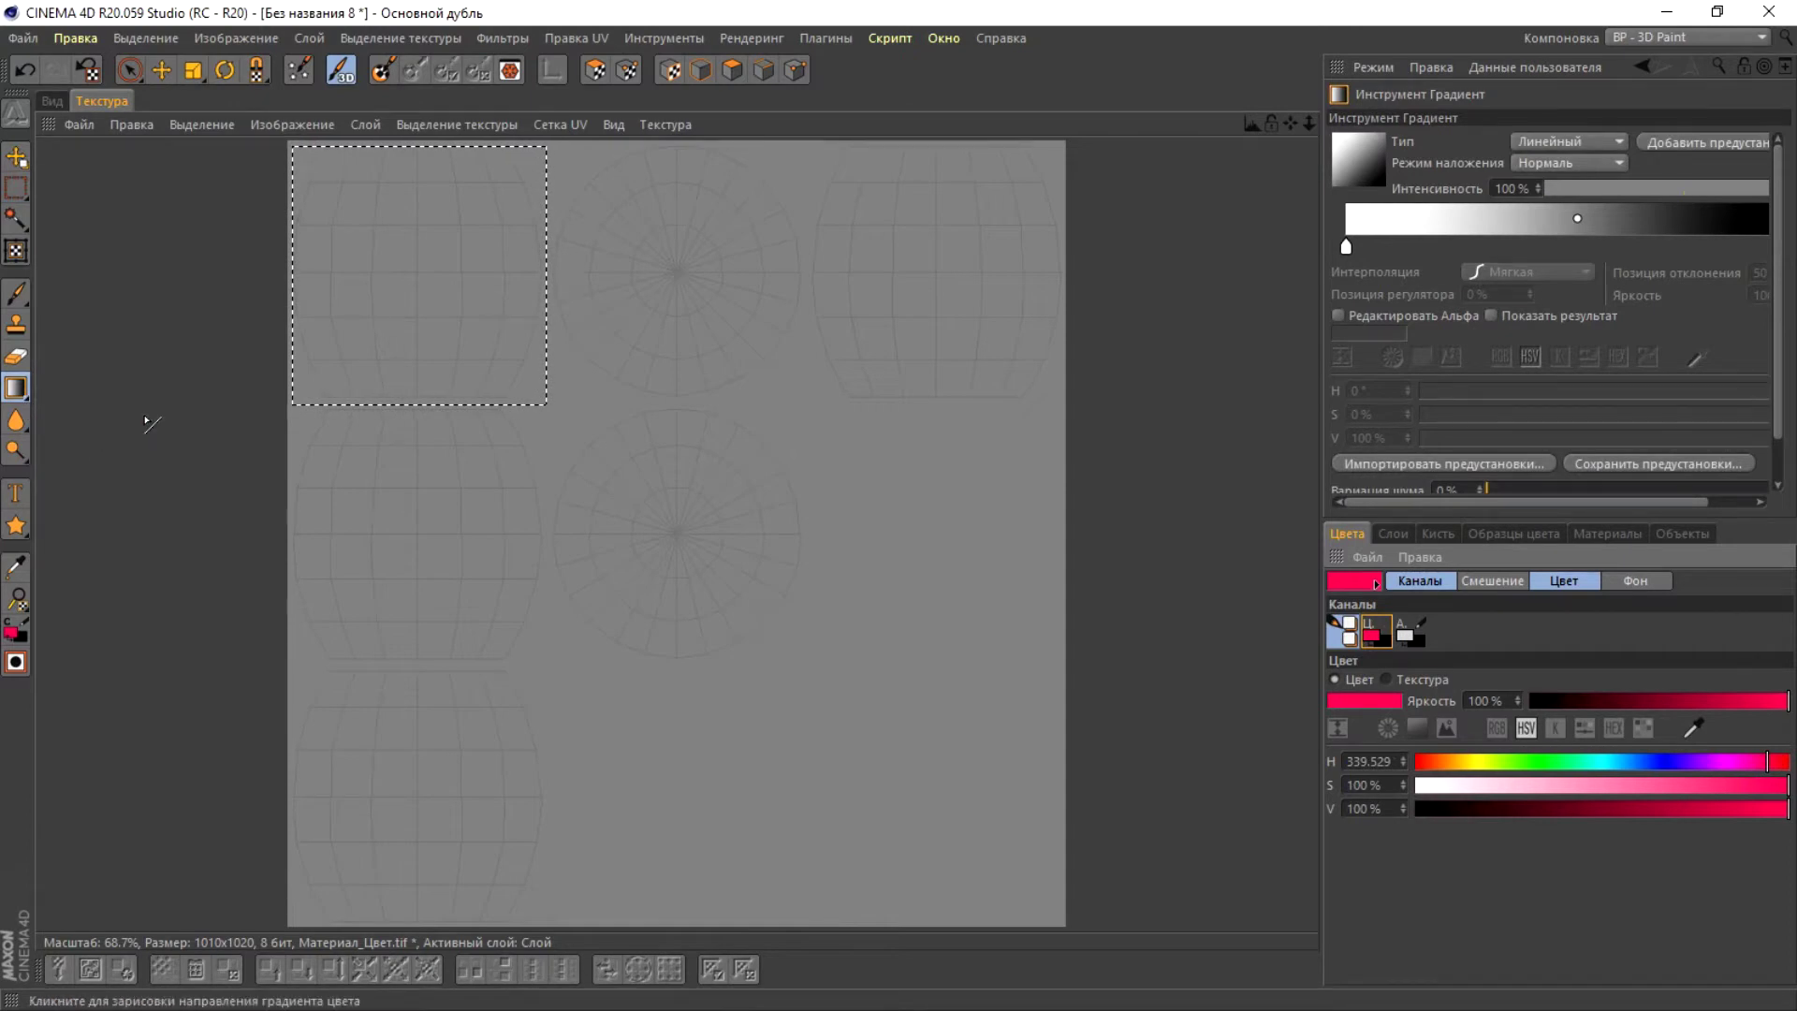
pyautogui.click(28, 399)
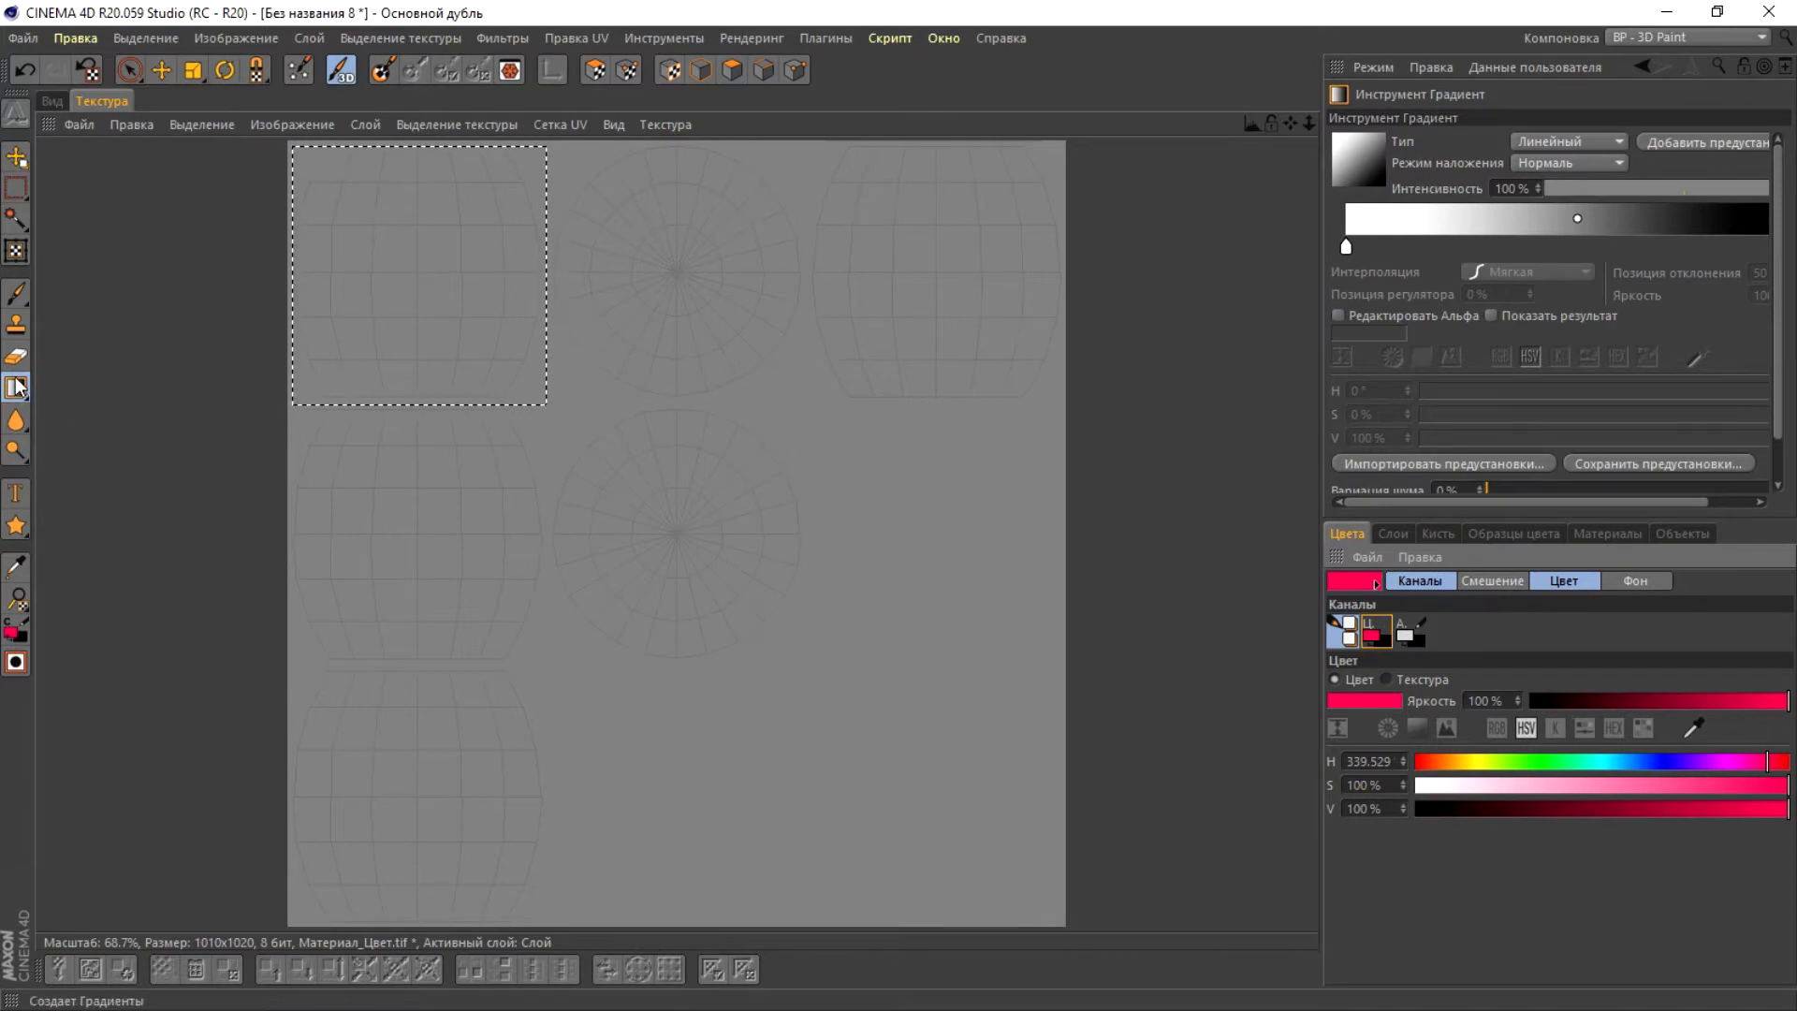
pyautogui.moveTo(26, 400); pyautogui.dragTo(140, 418)
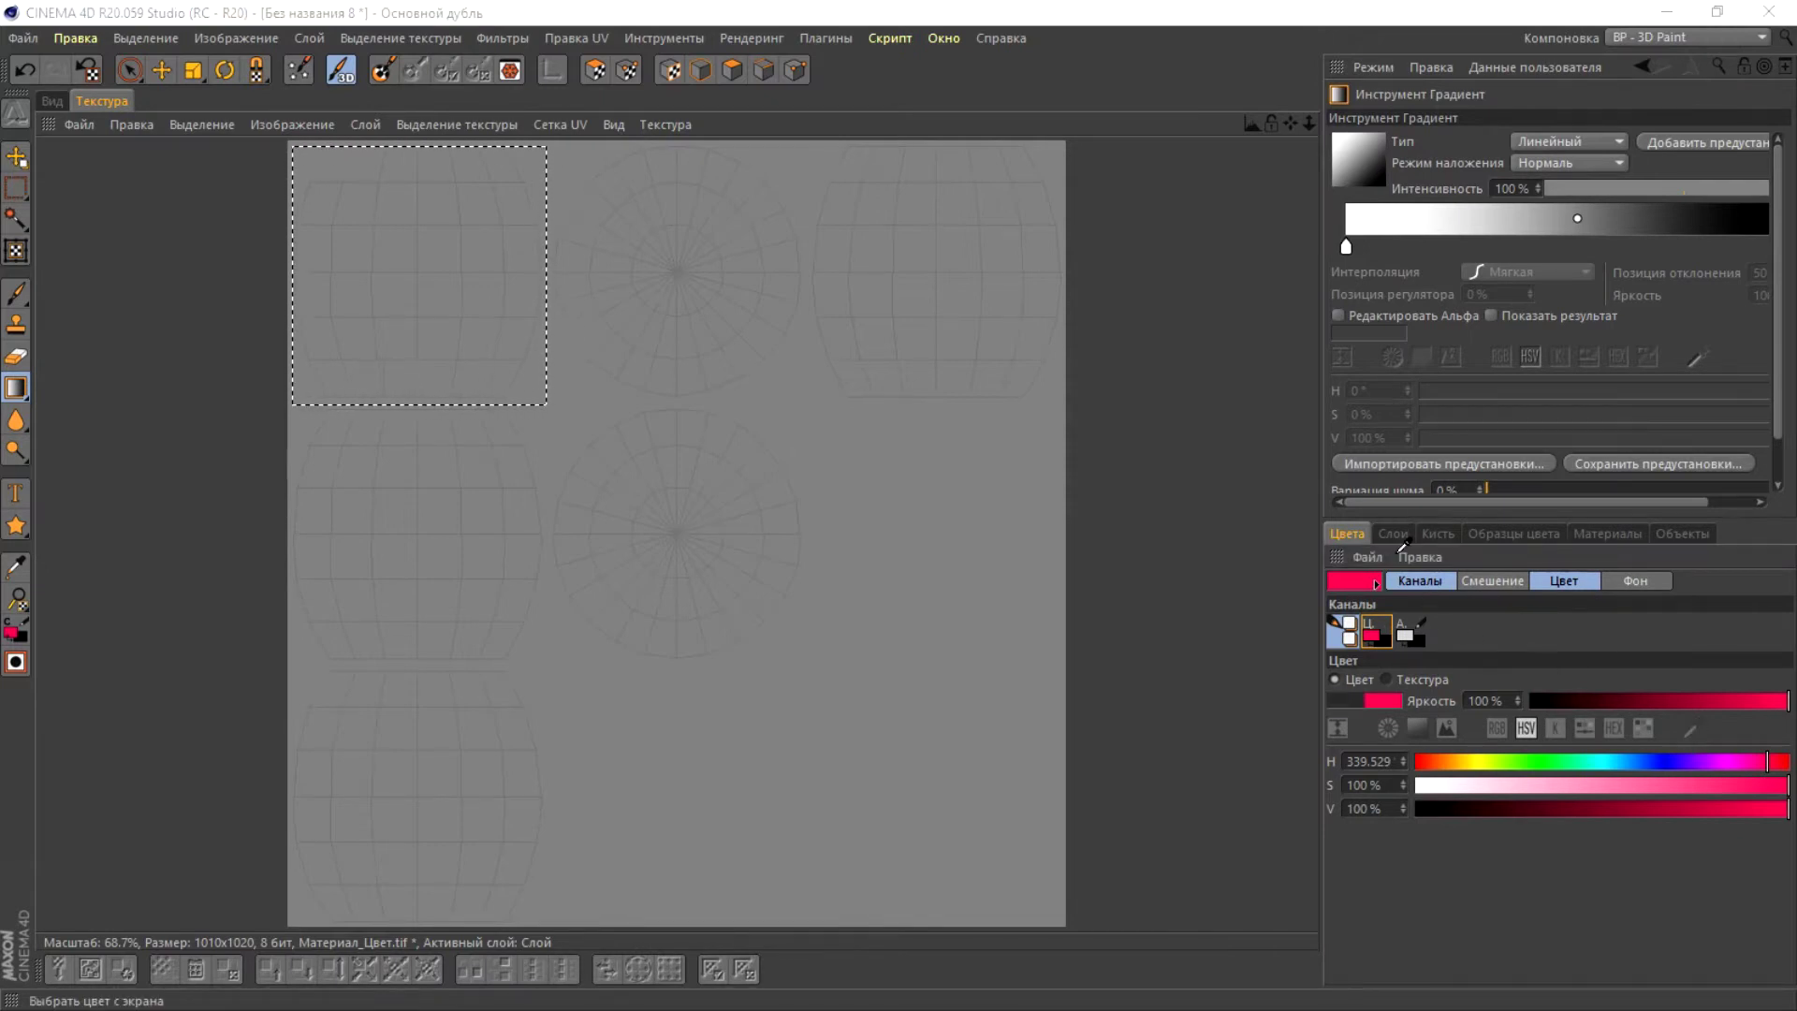
# - Try to resample a pink paint color from the hue spectrum, with the hue at 328°
pyautogui.click(1399, 548)
pyautogui.click(1394, 535)
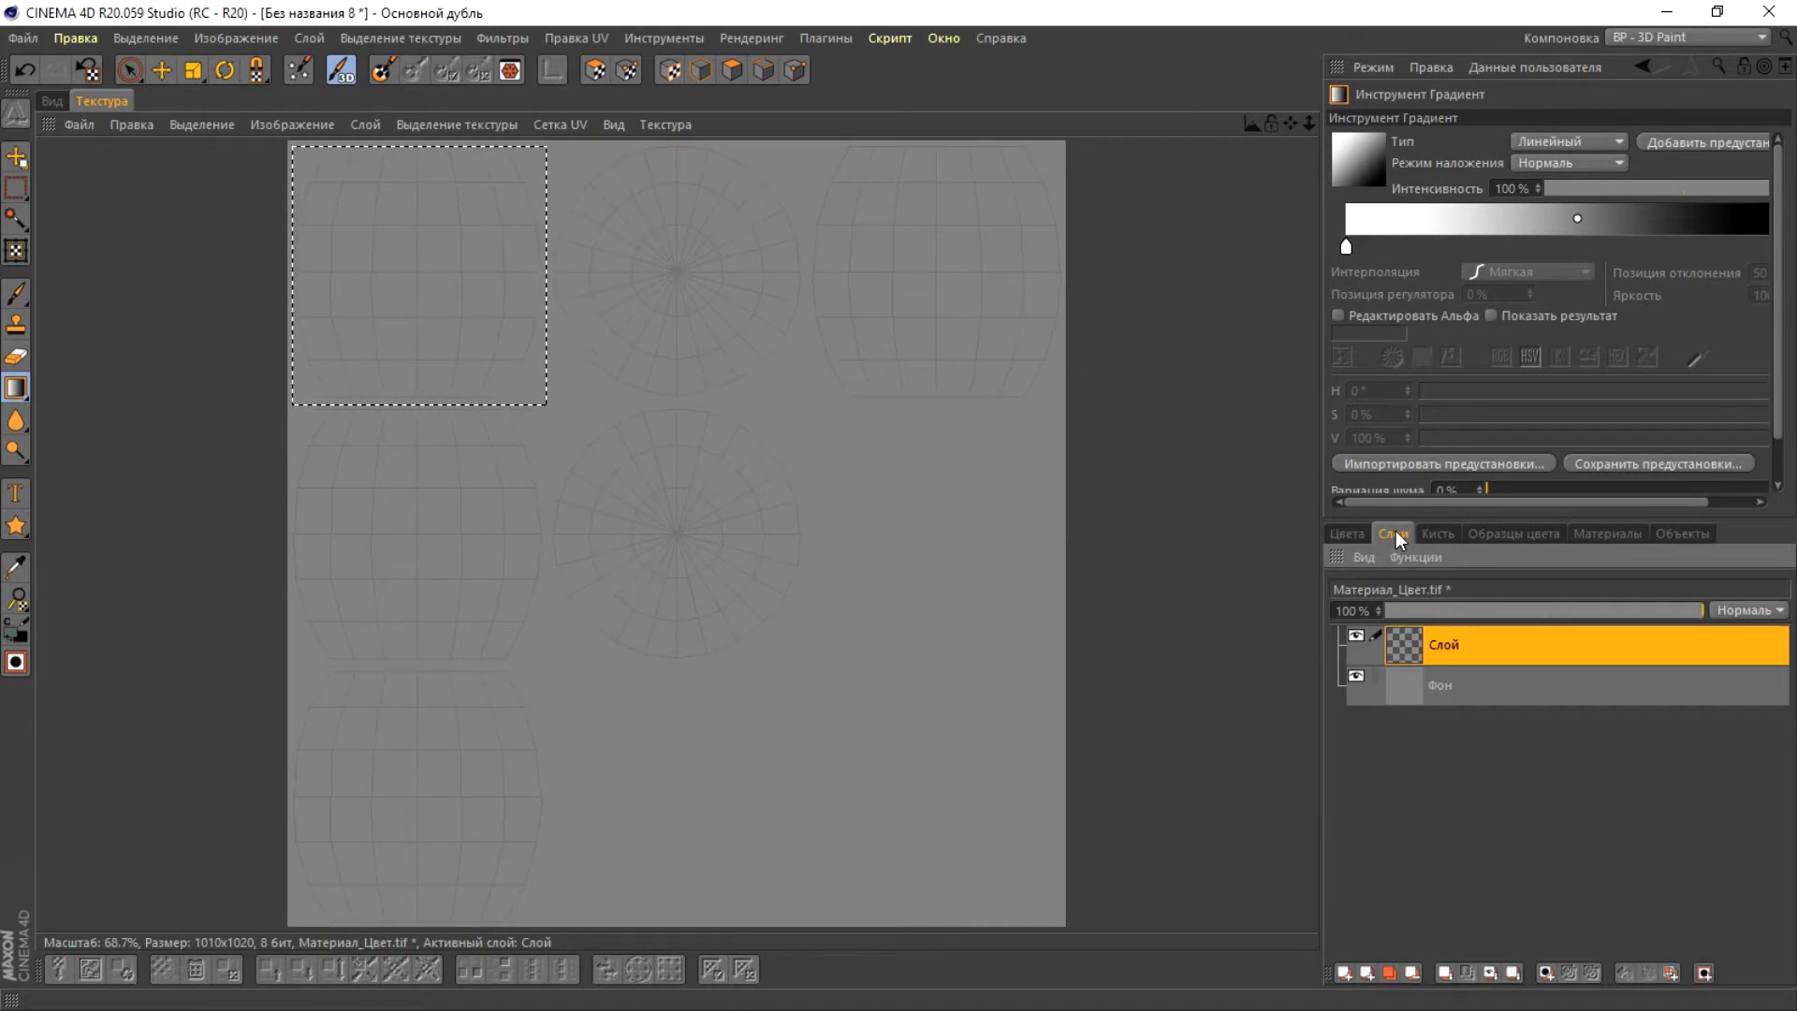
pyautogui.click(1344, 537)
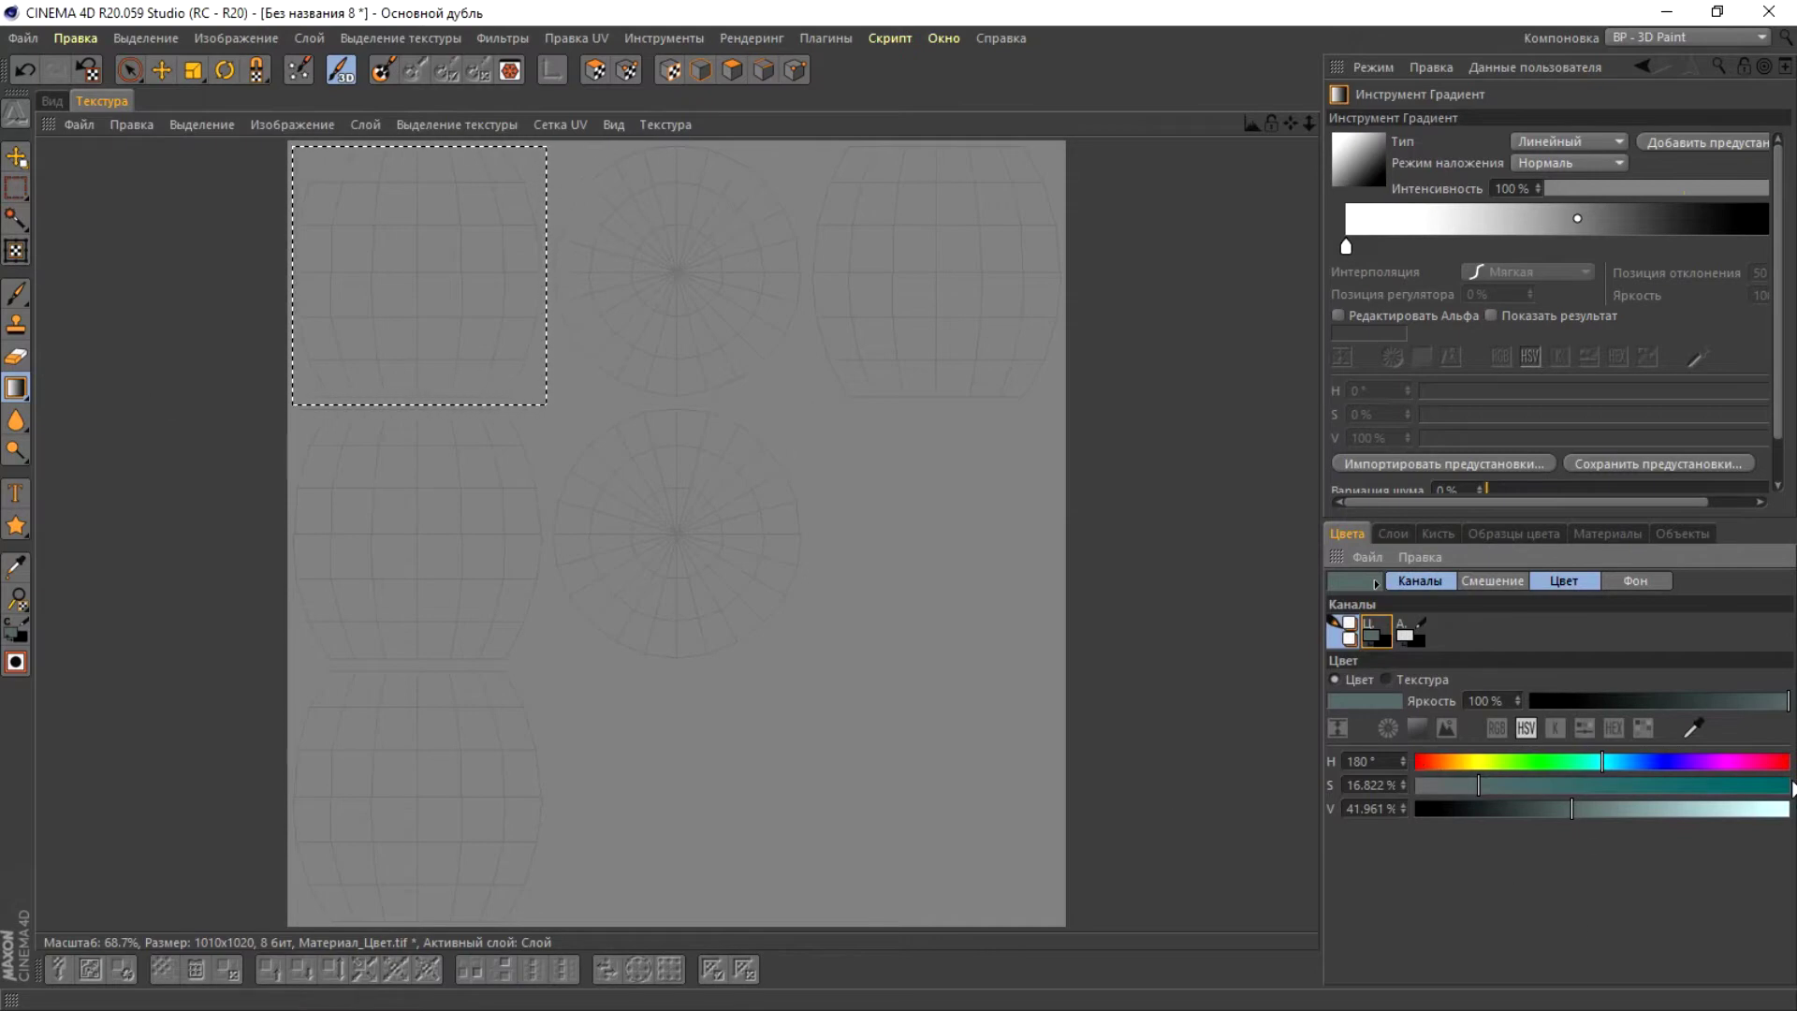
pyautogui.moveTo(1778, 765); pyautogui.dragTo(1769, 766)
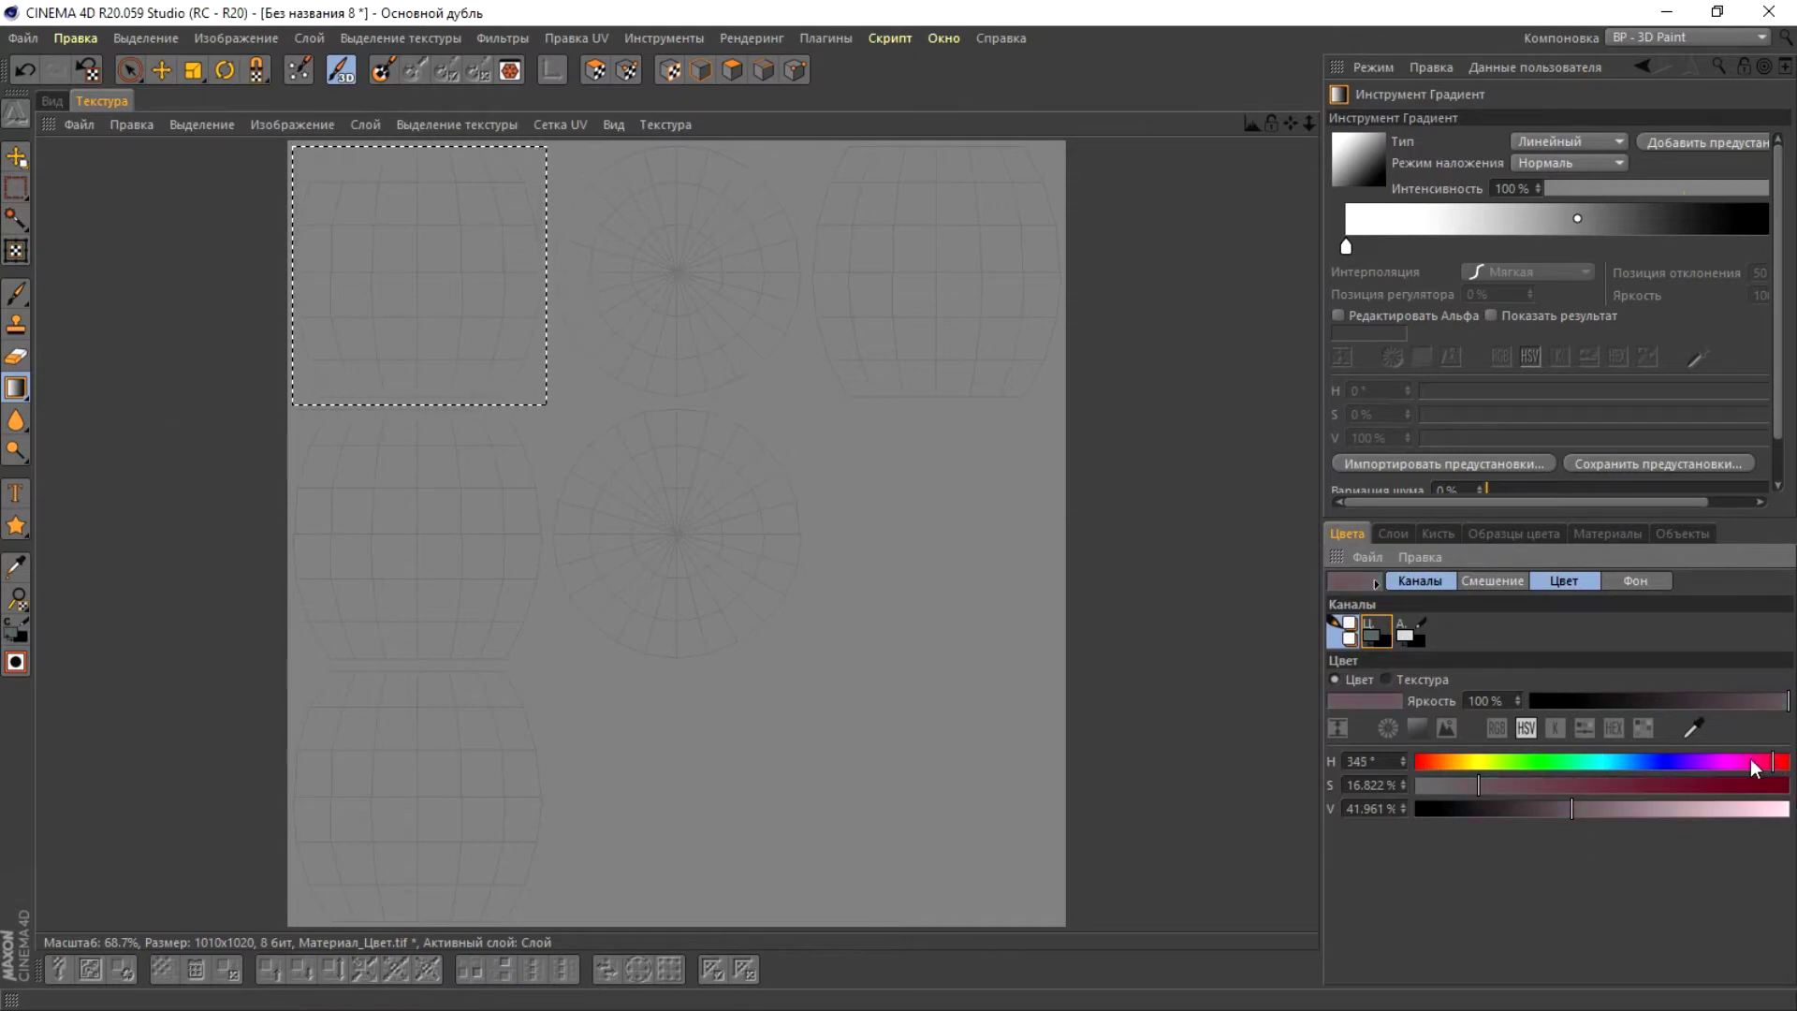
pyautogui.click(1694, 728)
pyautogui.click(1758, 767)
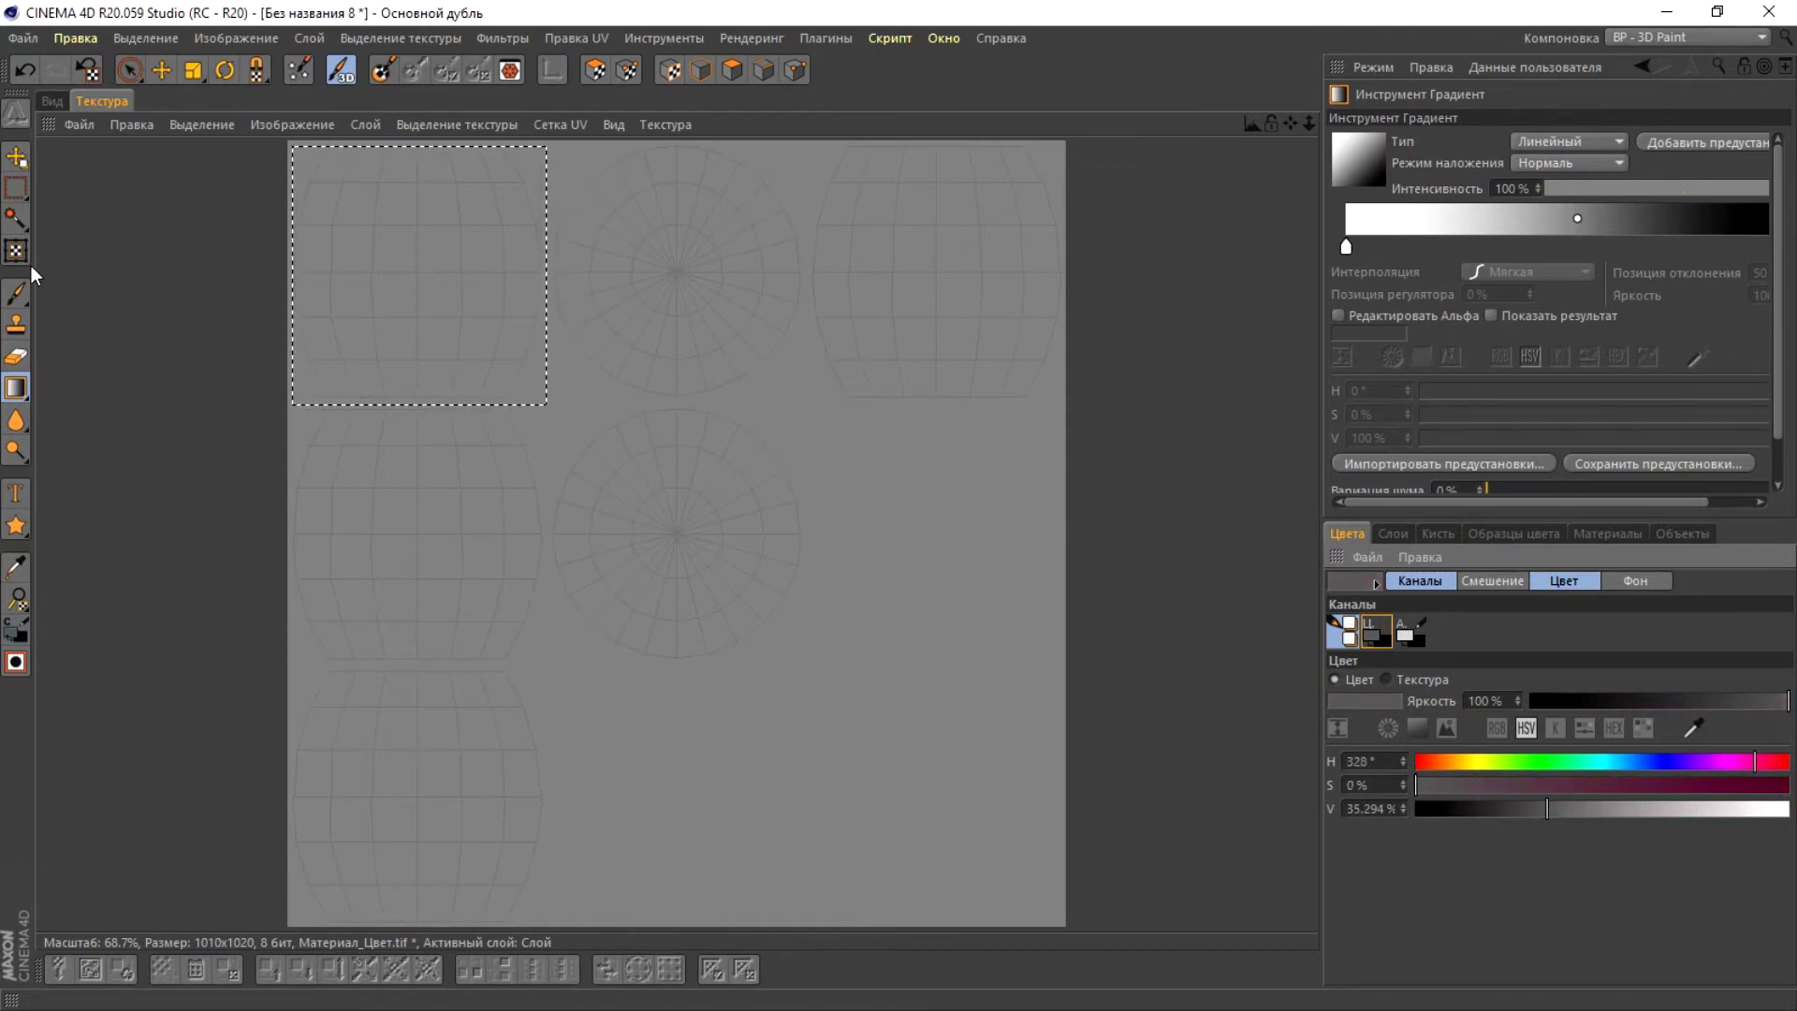
# - Sample a pink from the hue spectrum, with hue 334.118°, saturation 100% and value 100%, and fill the selected upper-left UV island with it
pyautogui.moveTo(28, 404); pyautogui.dragTo(131, 425)
pyautogui.click(1690, 727)
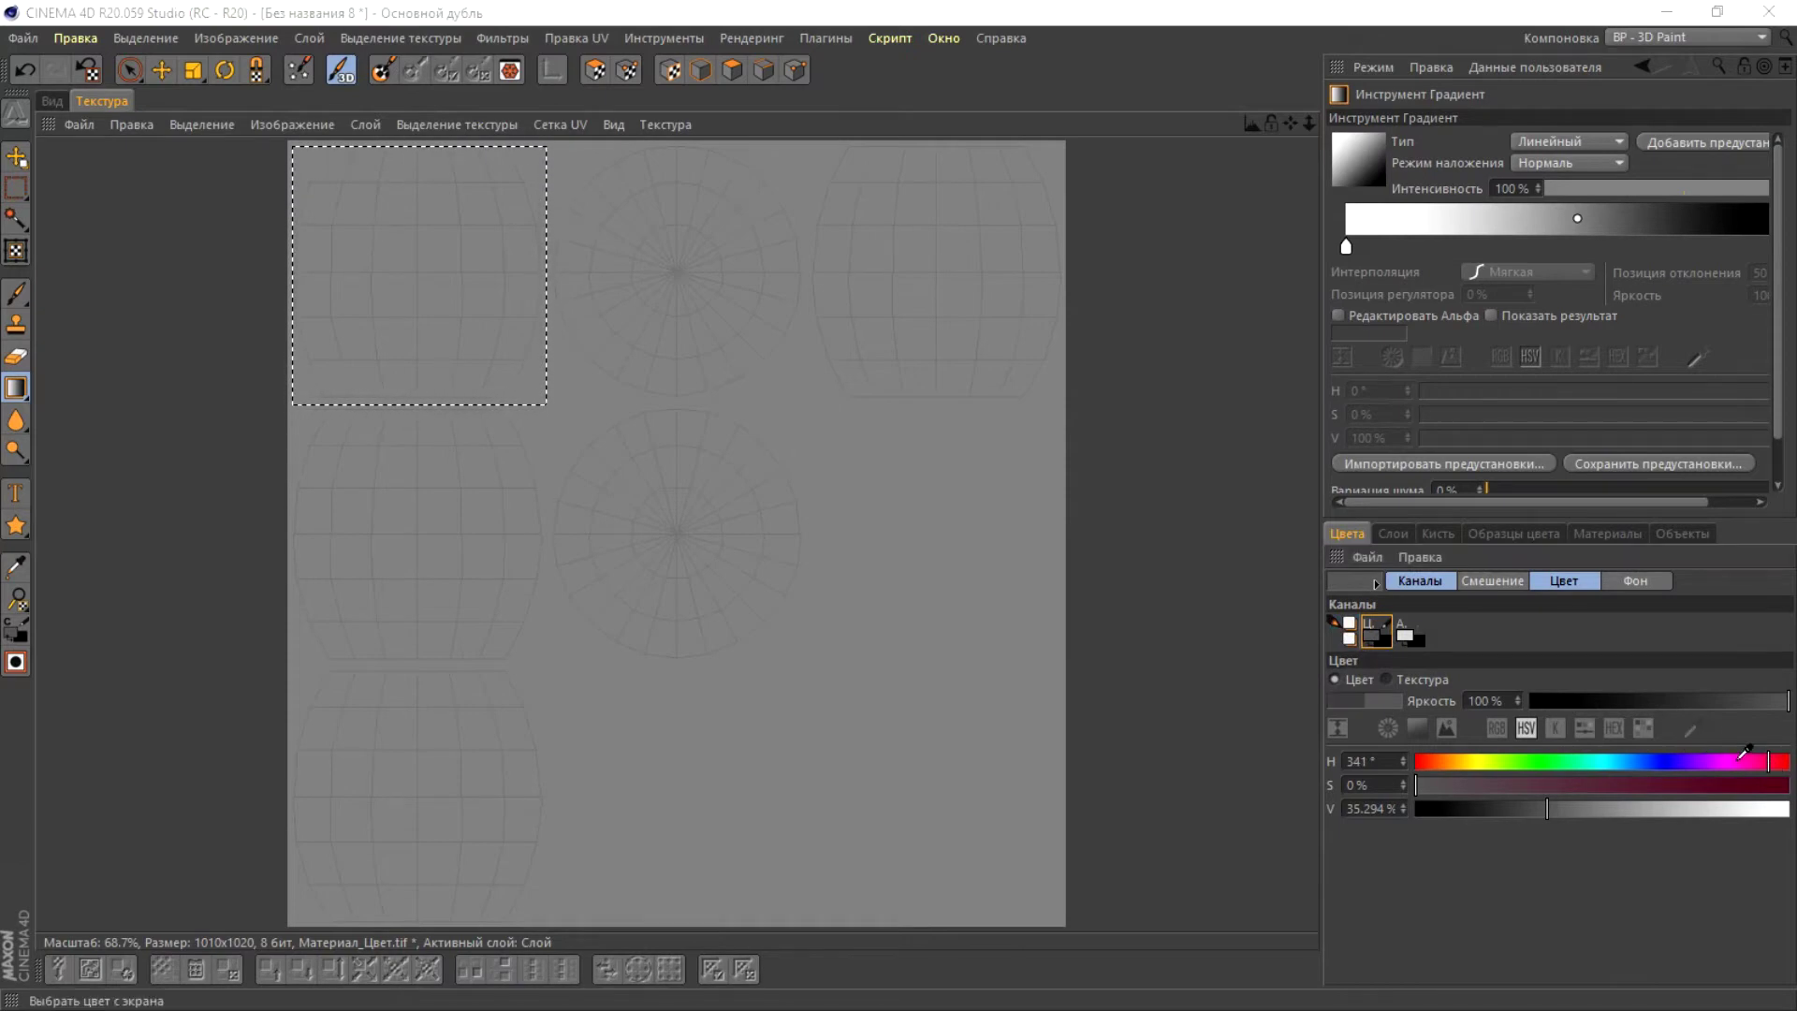
pyautogui.click(1764, 769)
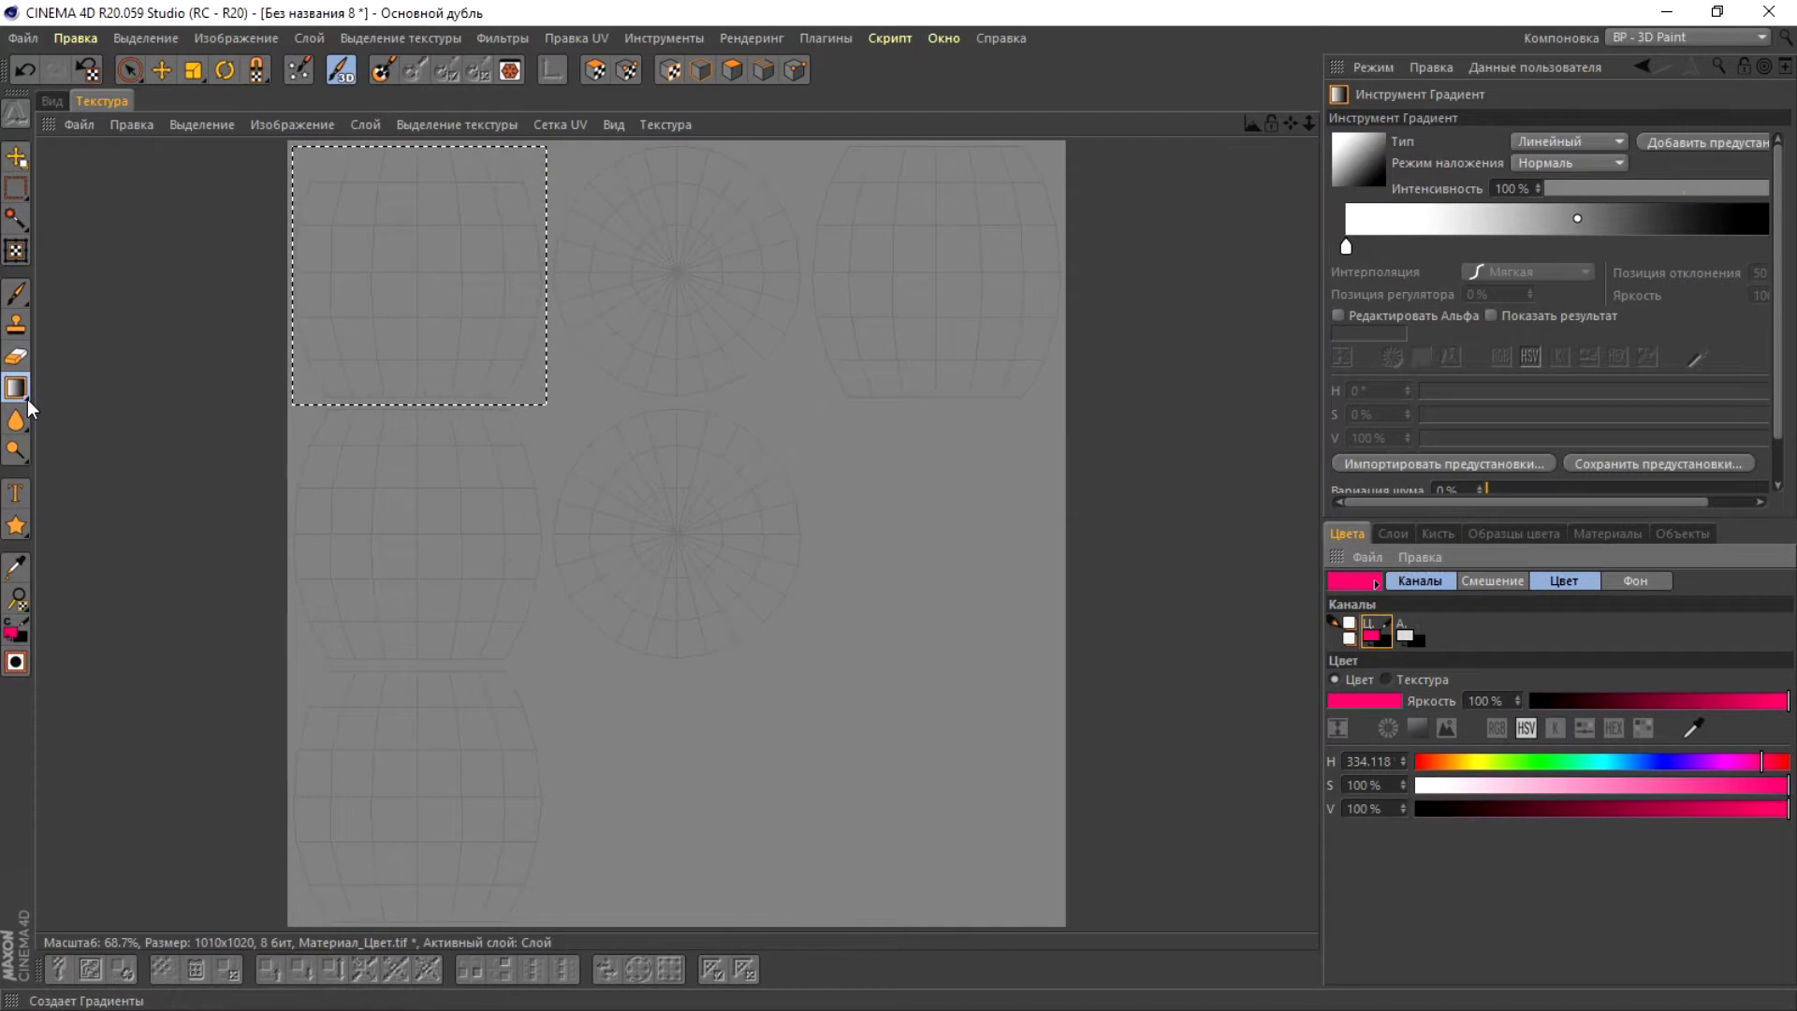
pyautogui.moveTo(26, 400); pyautogui.dragTo(147, 423)
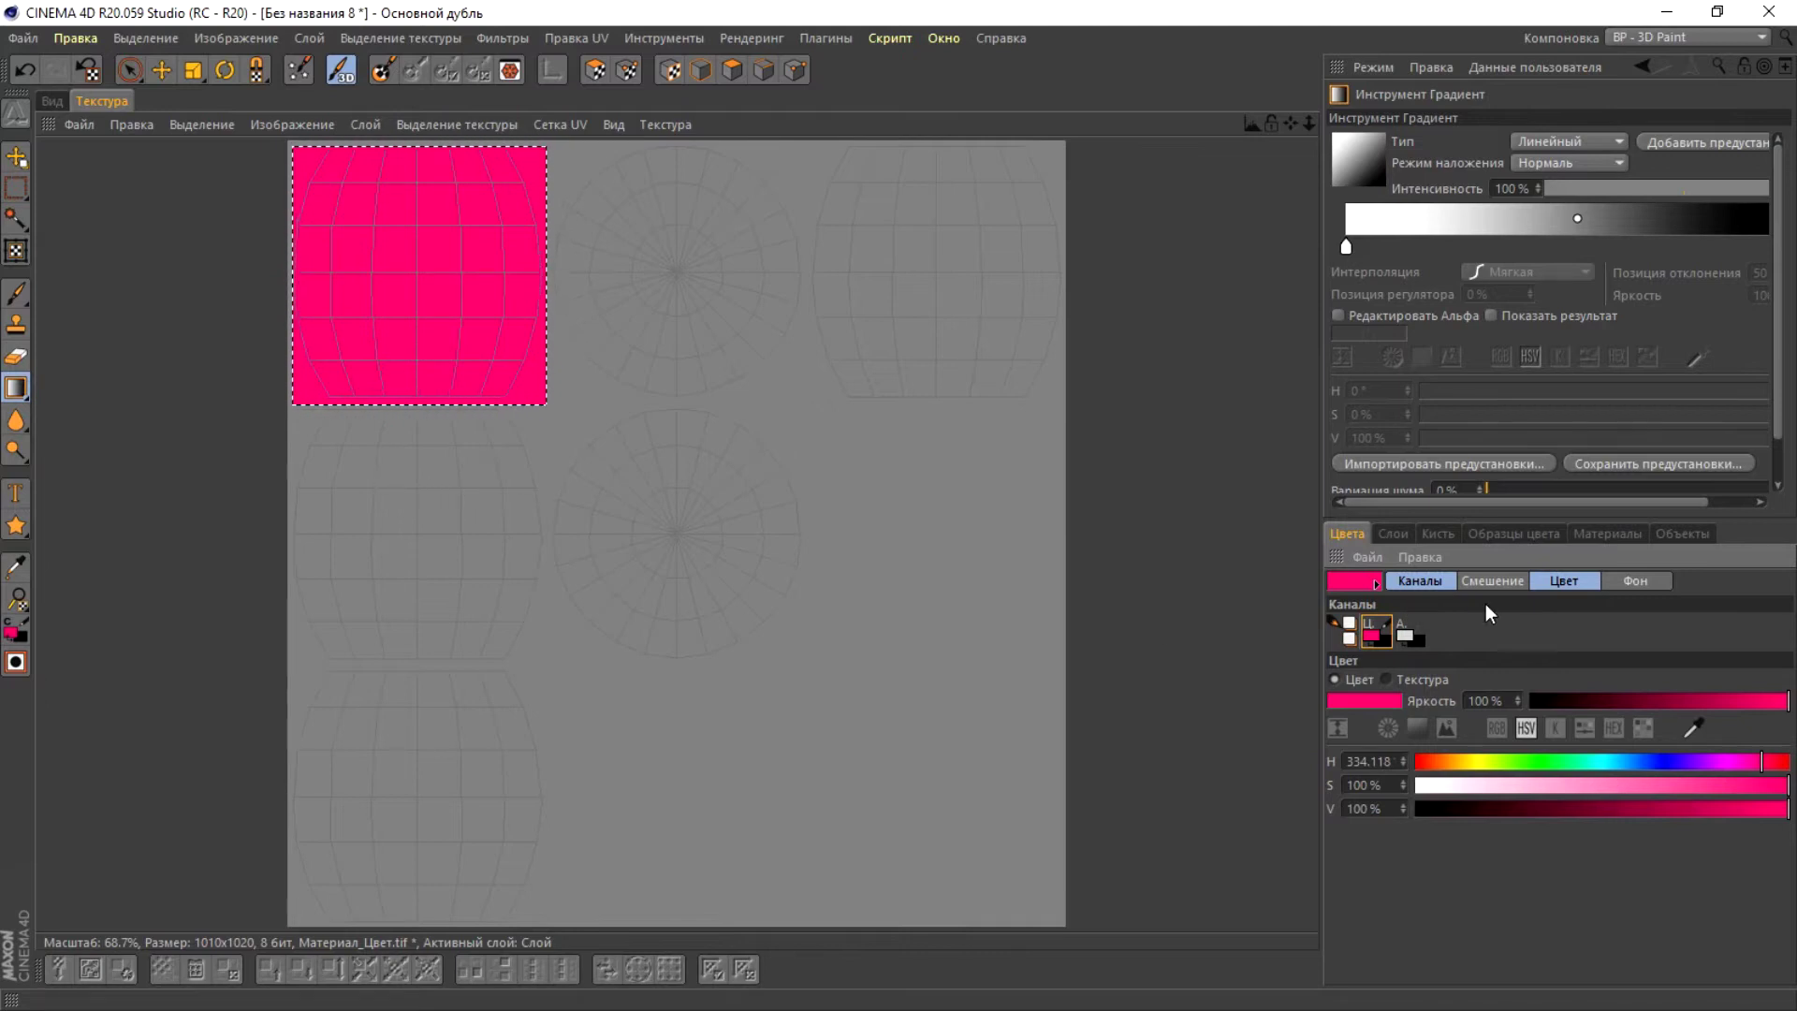
# - Add another layer on top of the stack and rename the pink-filled layer to "красный"
pyautogui.click(1404, 536)
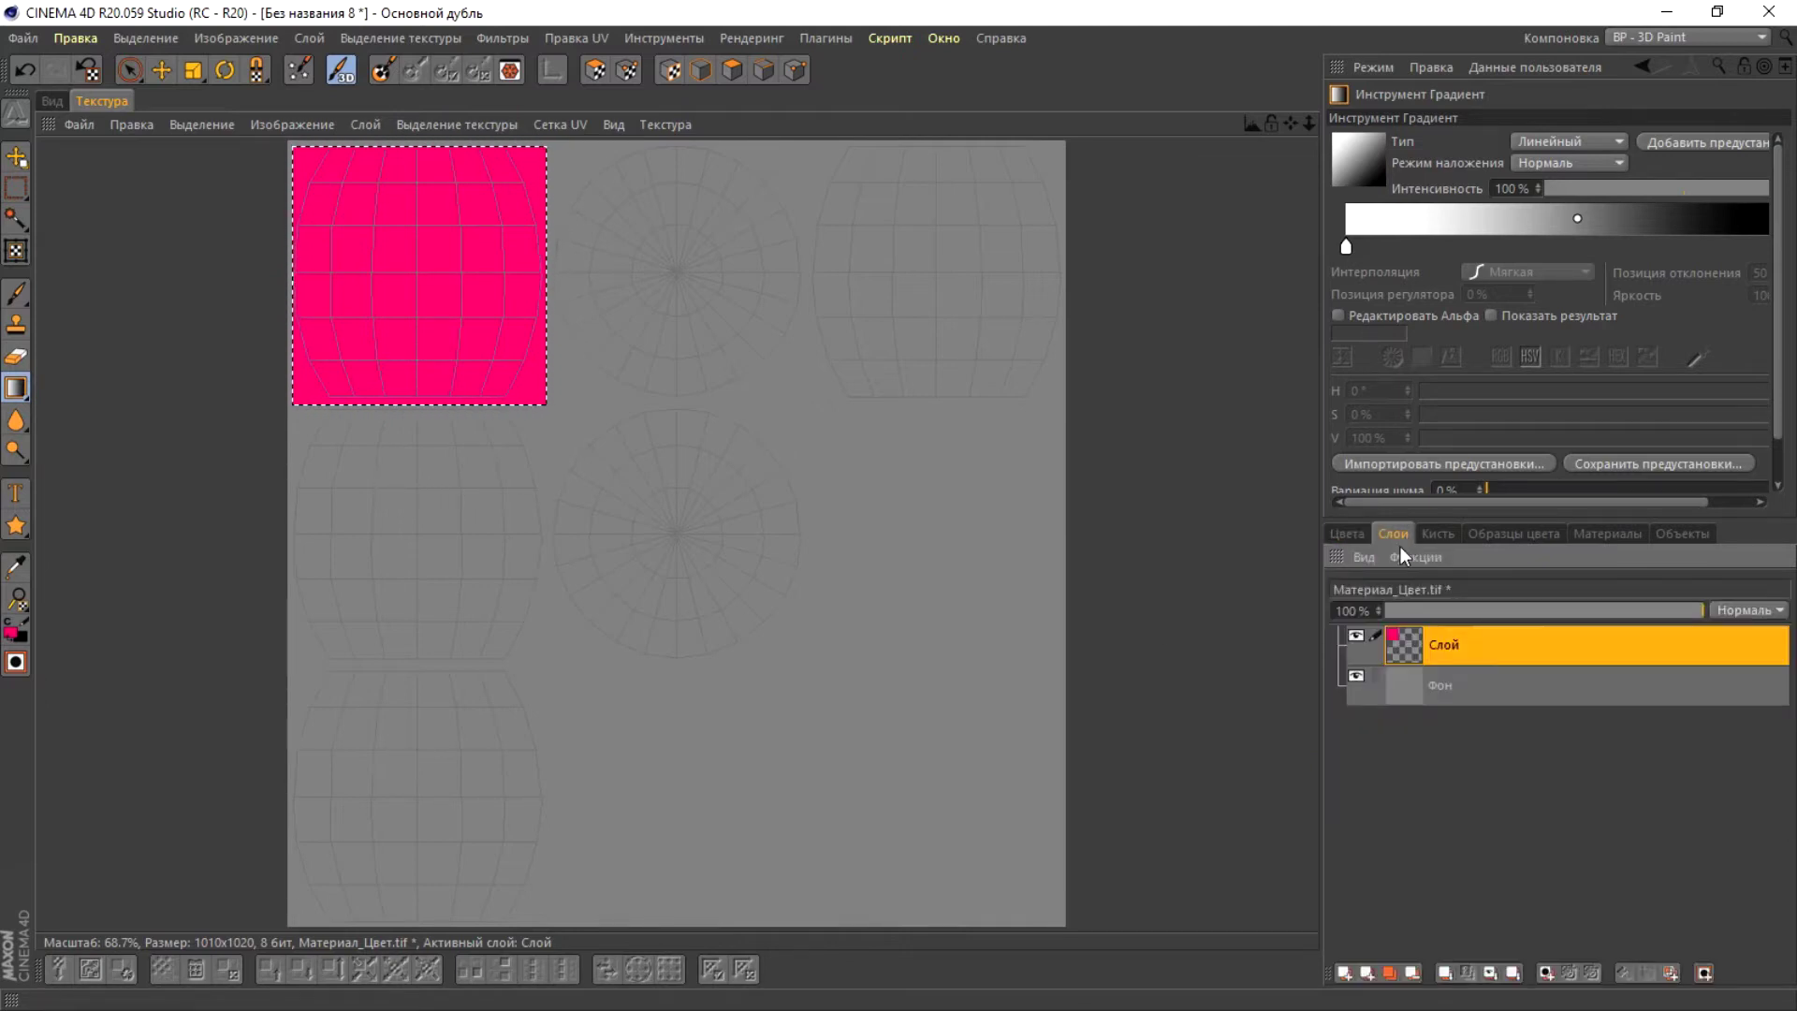
pyautogui.click(1343, 974)
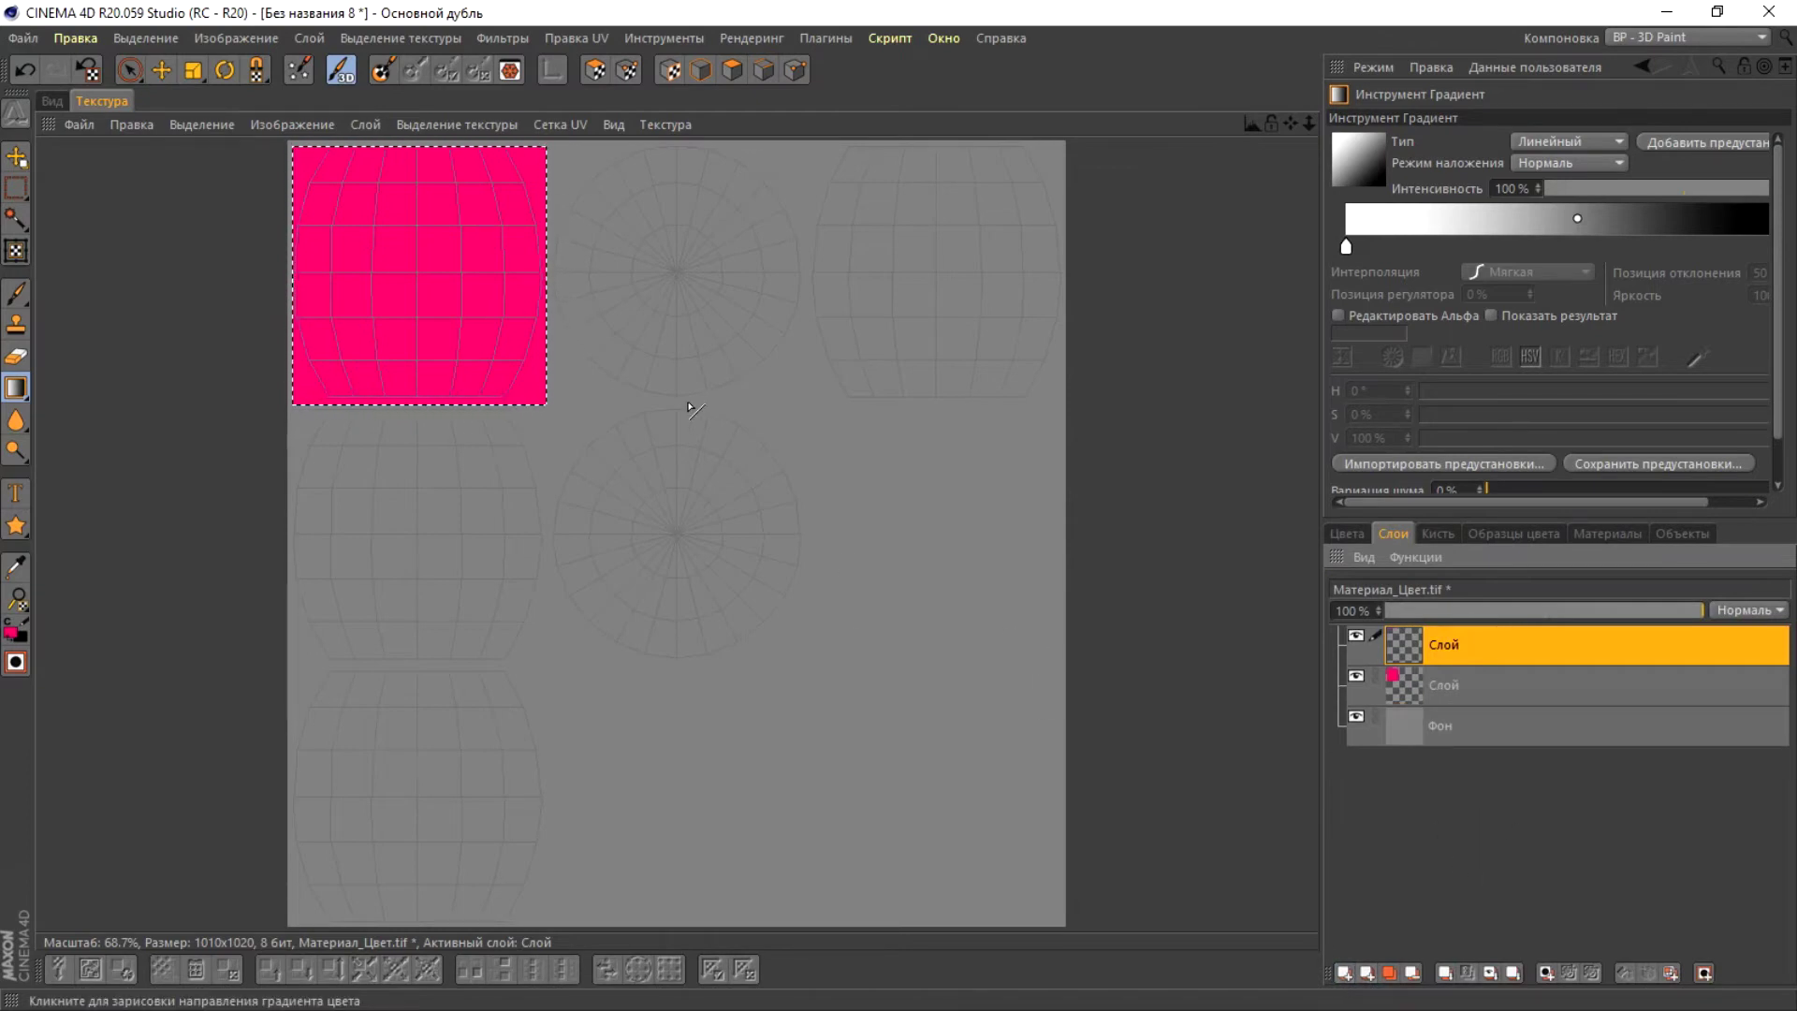
pyautogui.click(1453, 696)
pyautogui.doubleClick(1455, 693)
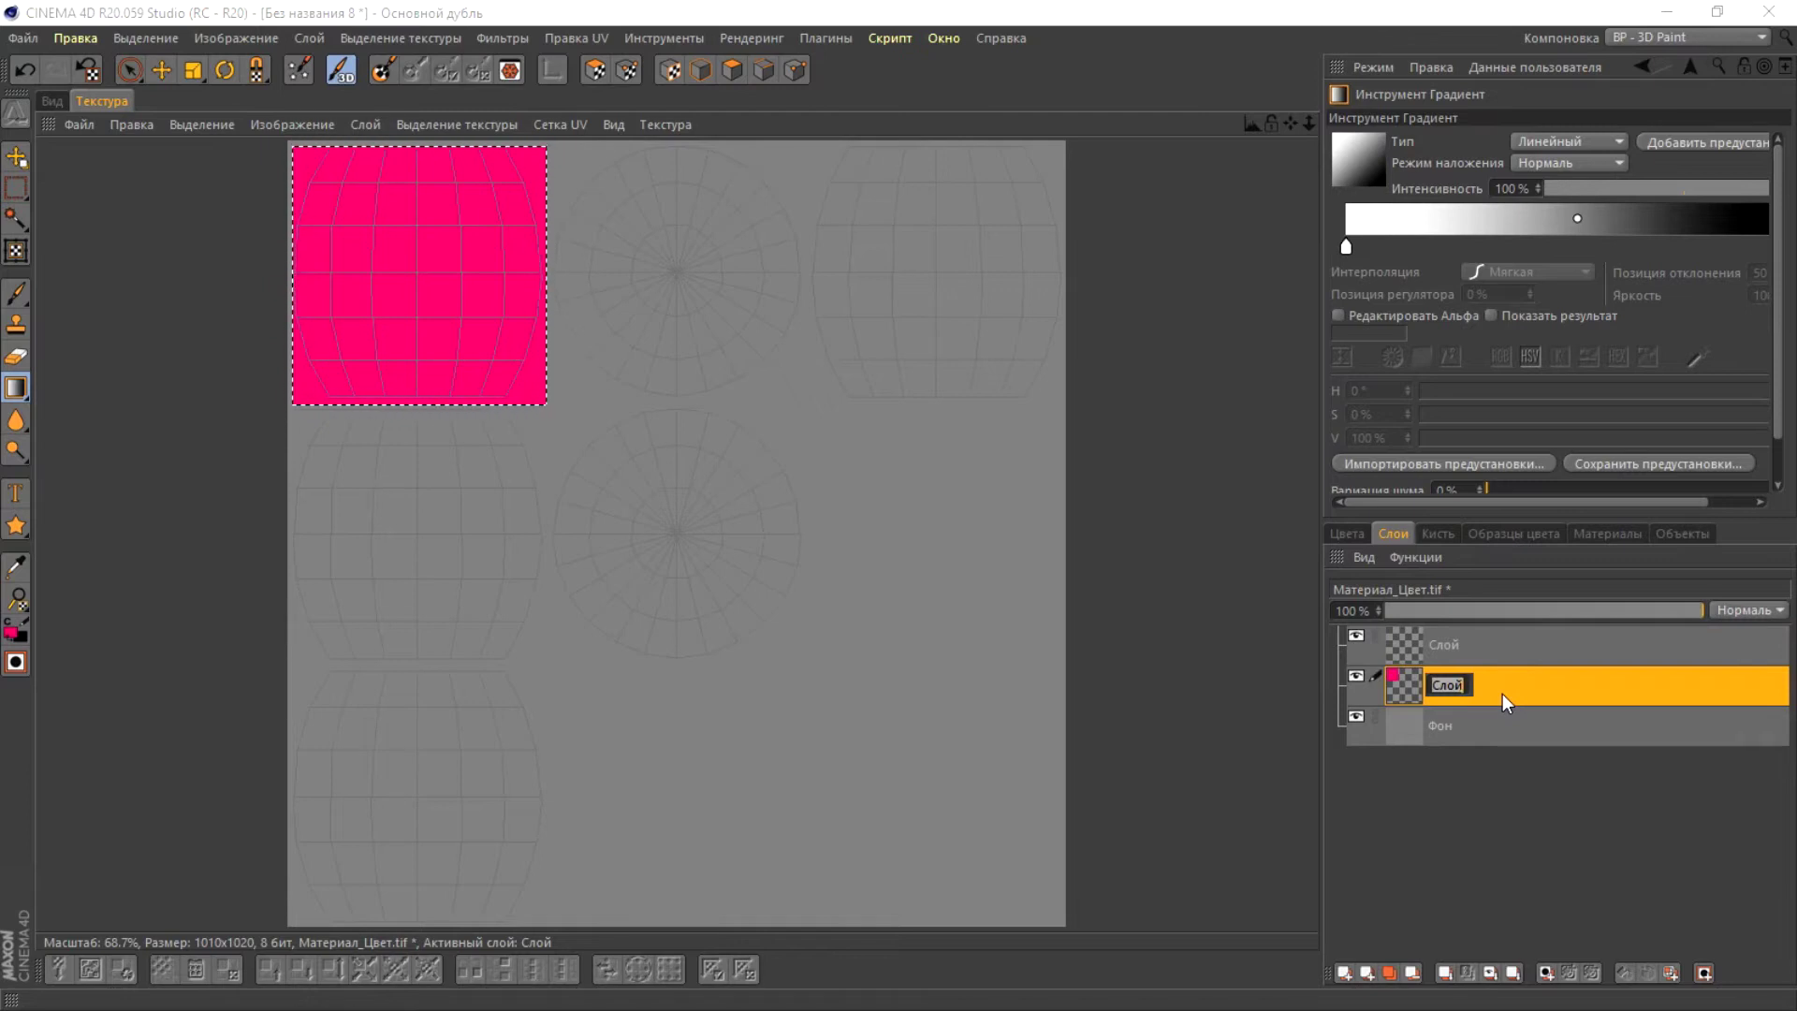
pyautogui.write('к')
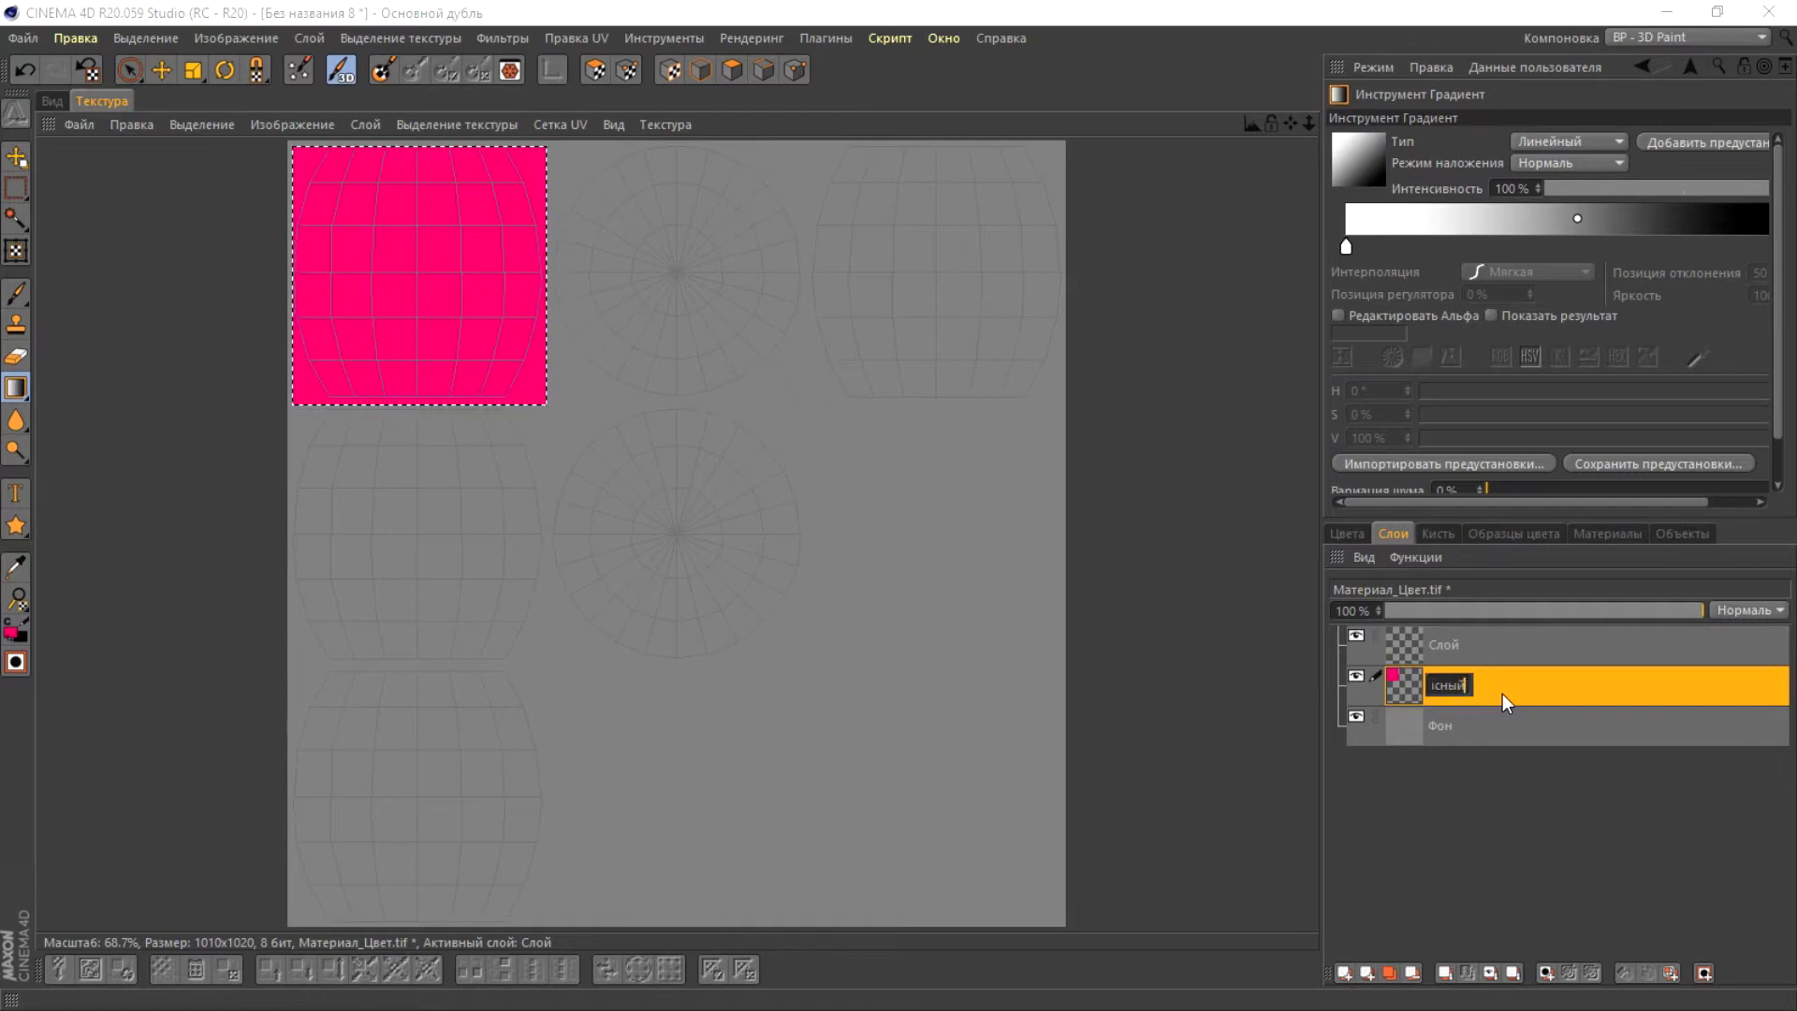
pyautogui.write('расный')
pyautogui.press('Return')
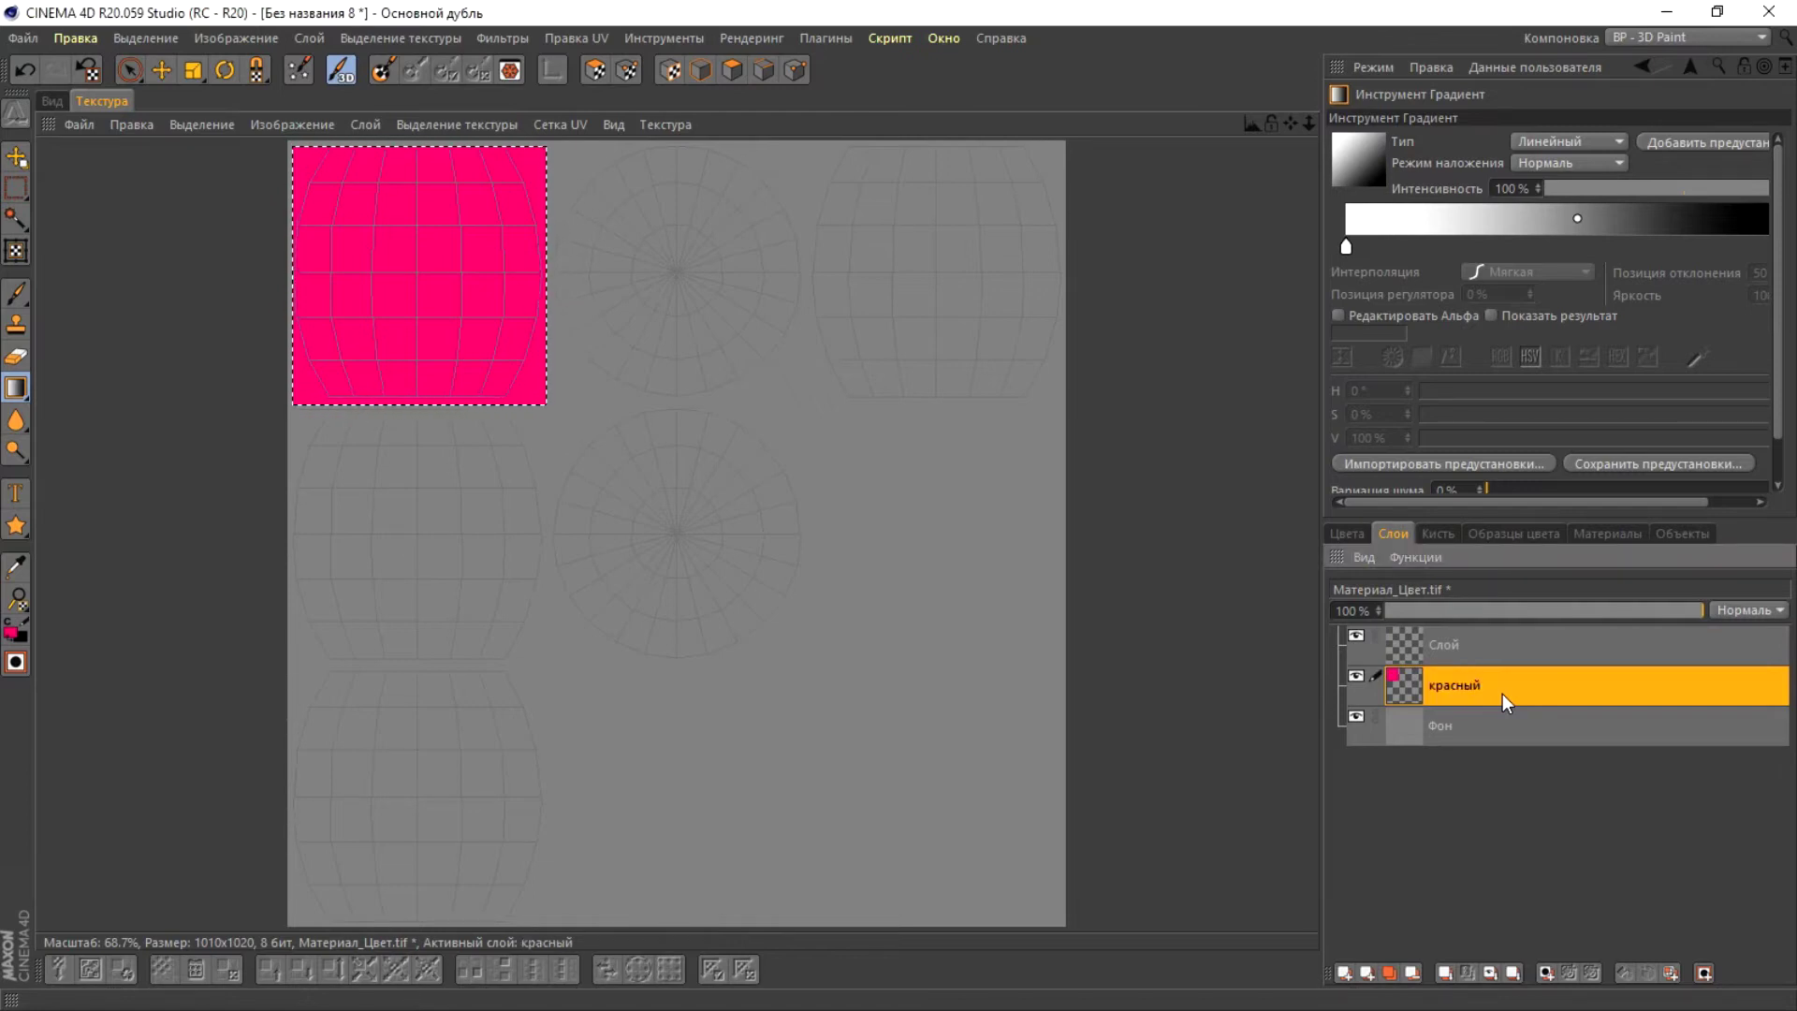
# - Make the empty upper layer active and clear the selection around the pink area with the Rectangle Selection tool
pyautogui.click(1498, 653)
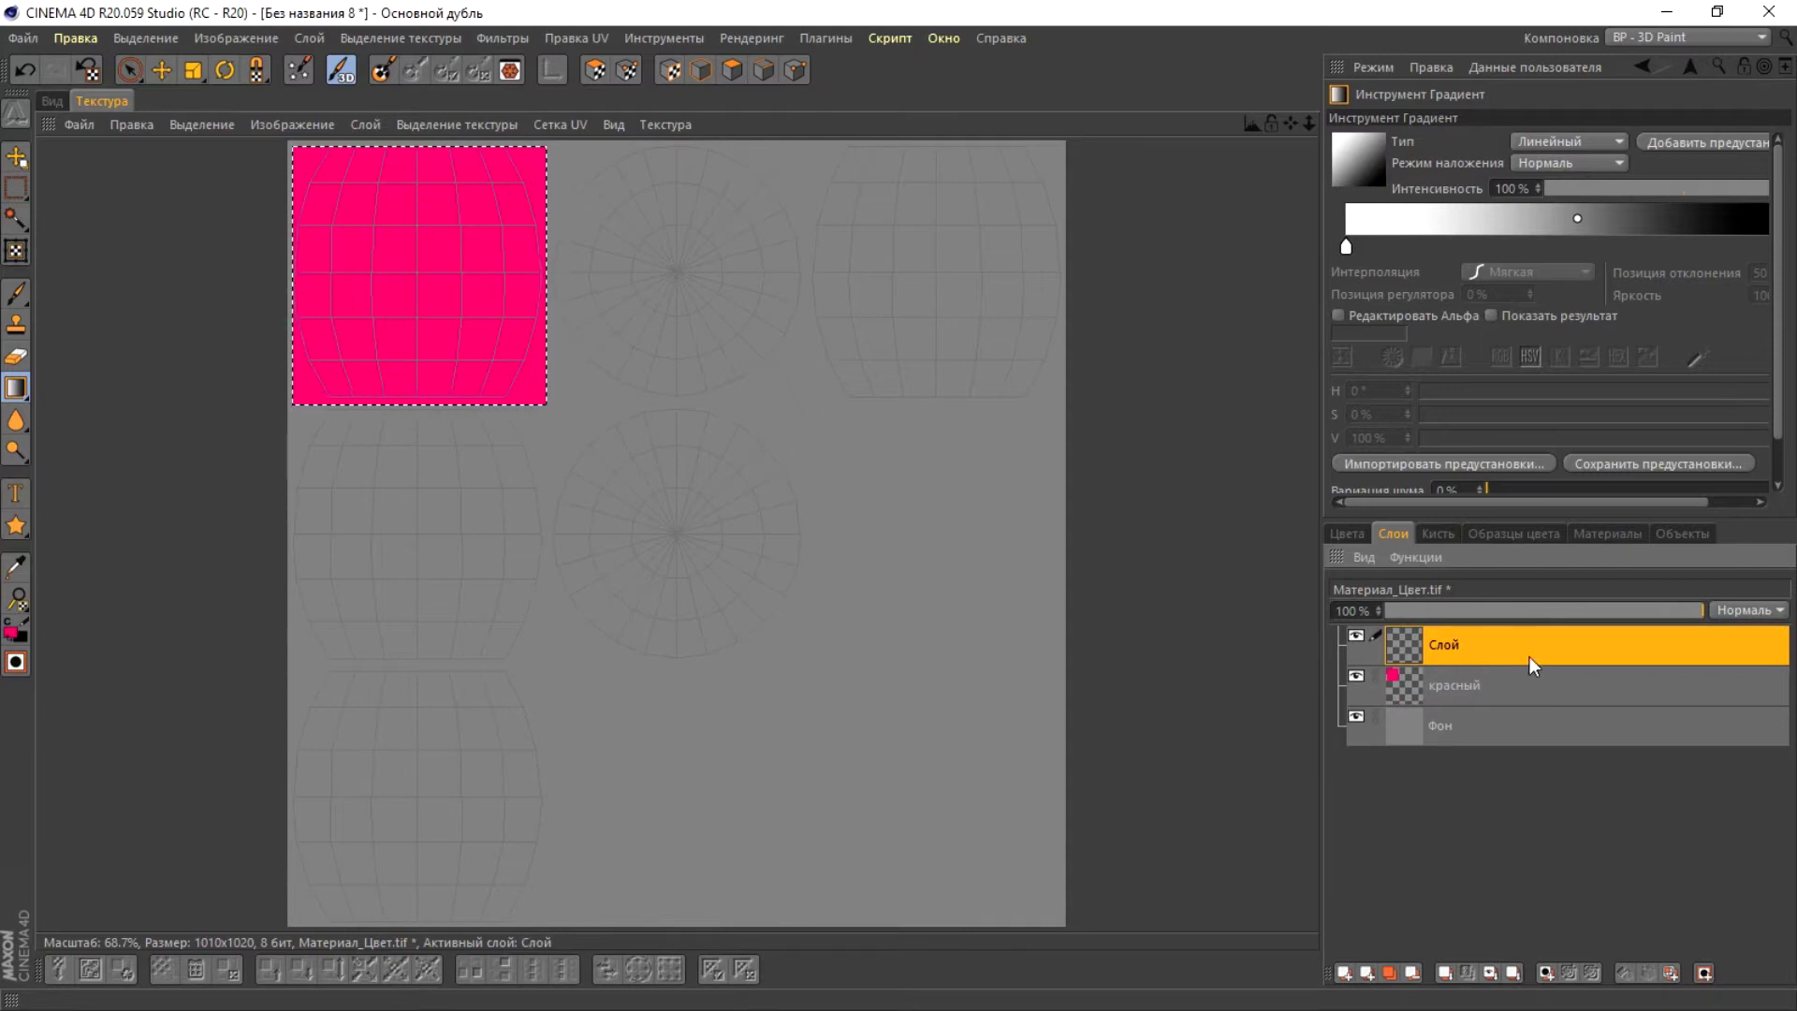
pyautogui.click(1353, 534)
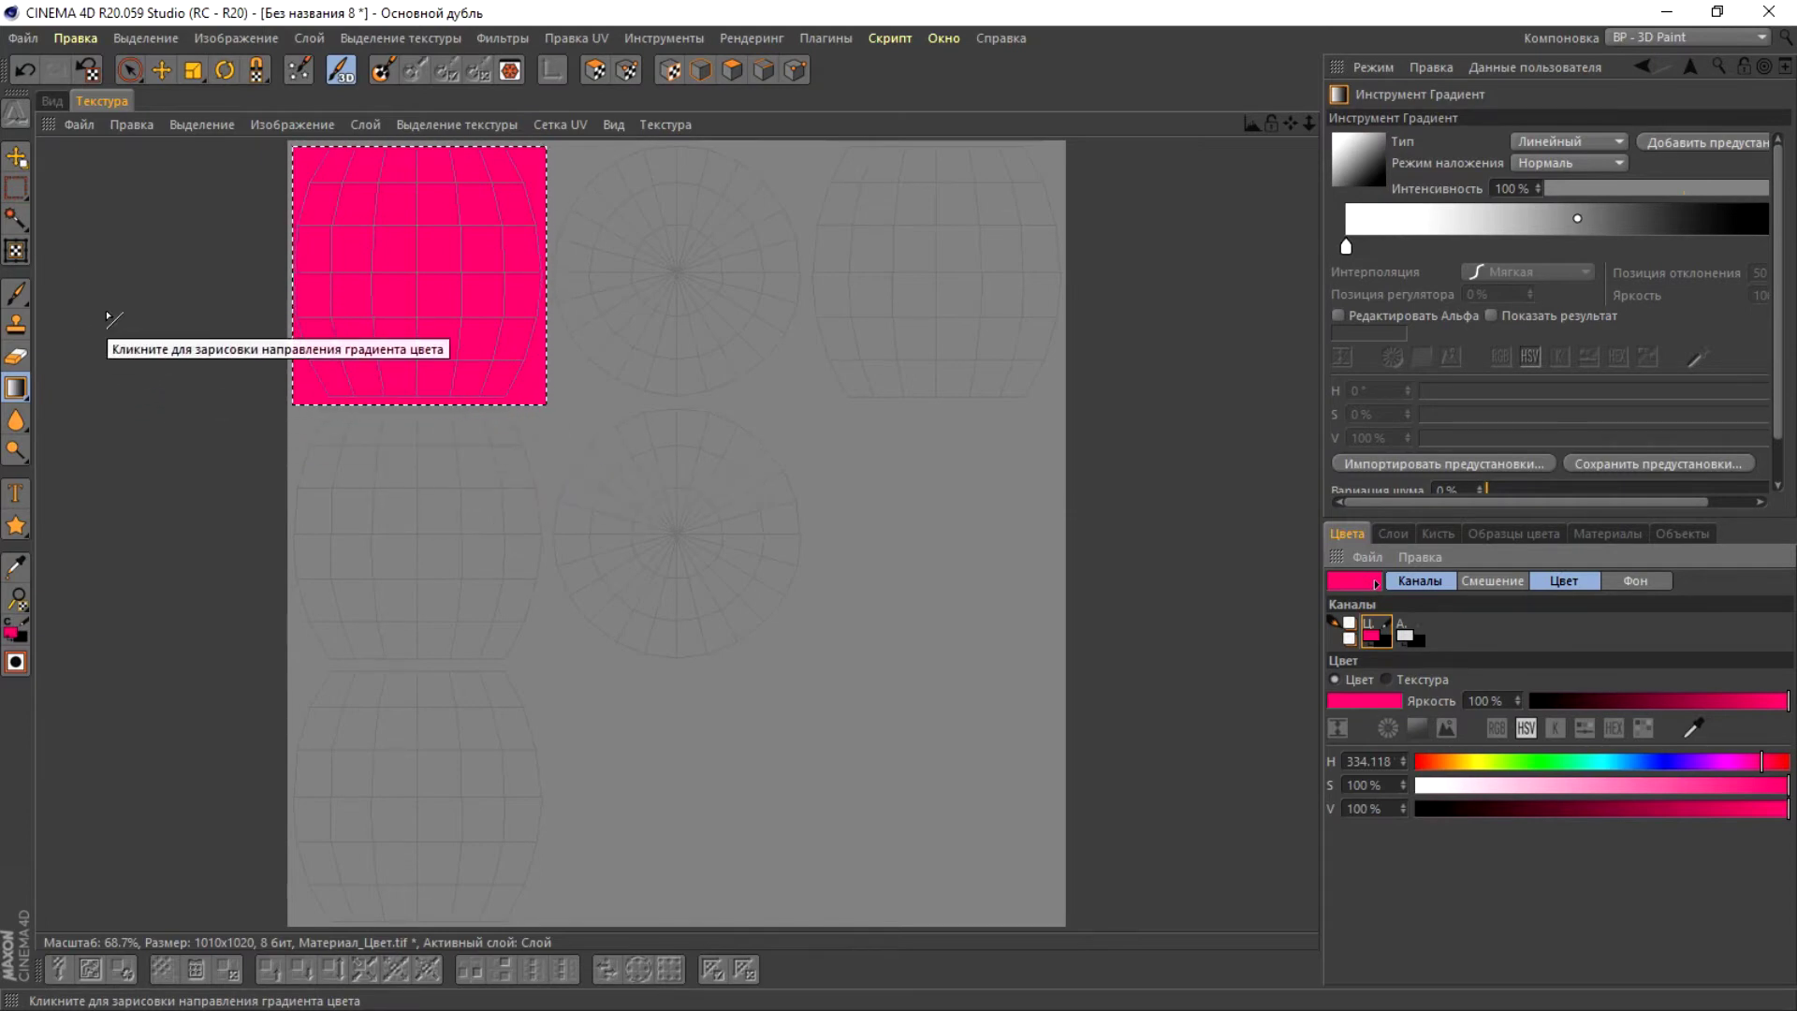
pyautogui.click(17, 192)
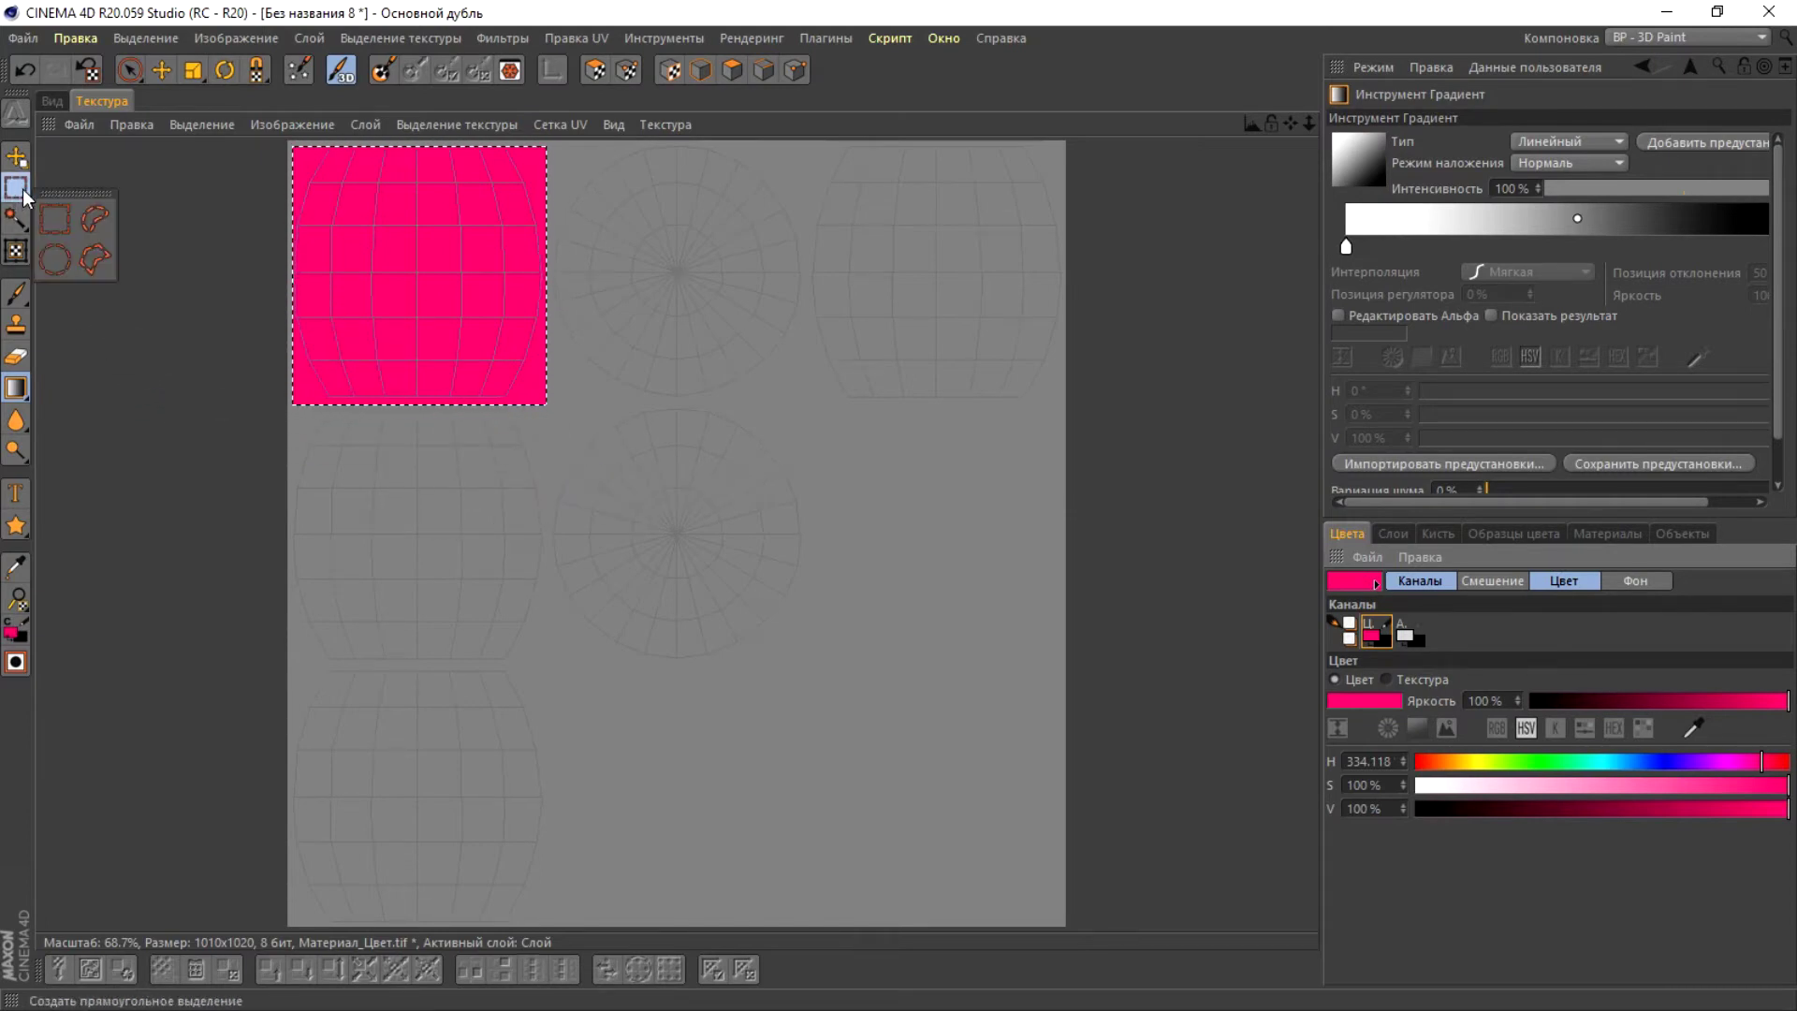
pyautogui.click(64, 217)
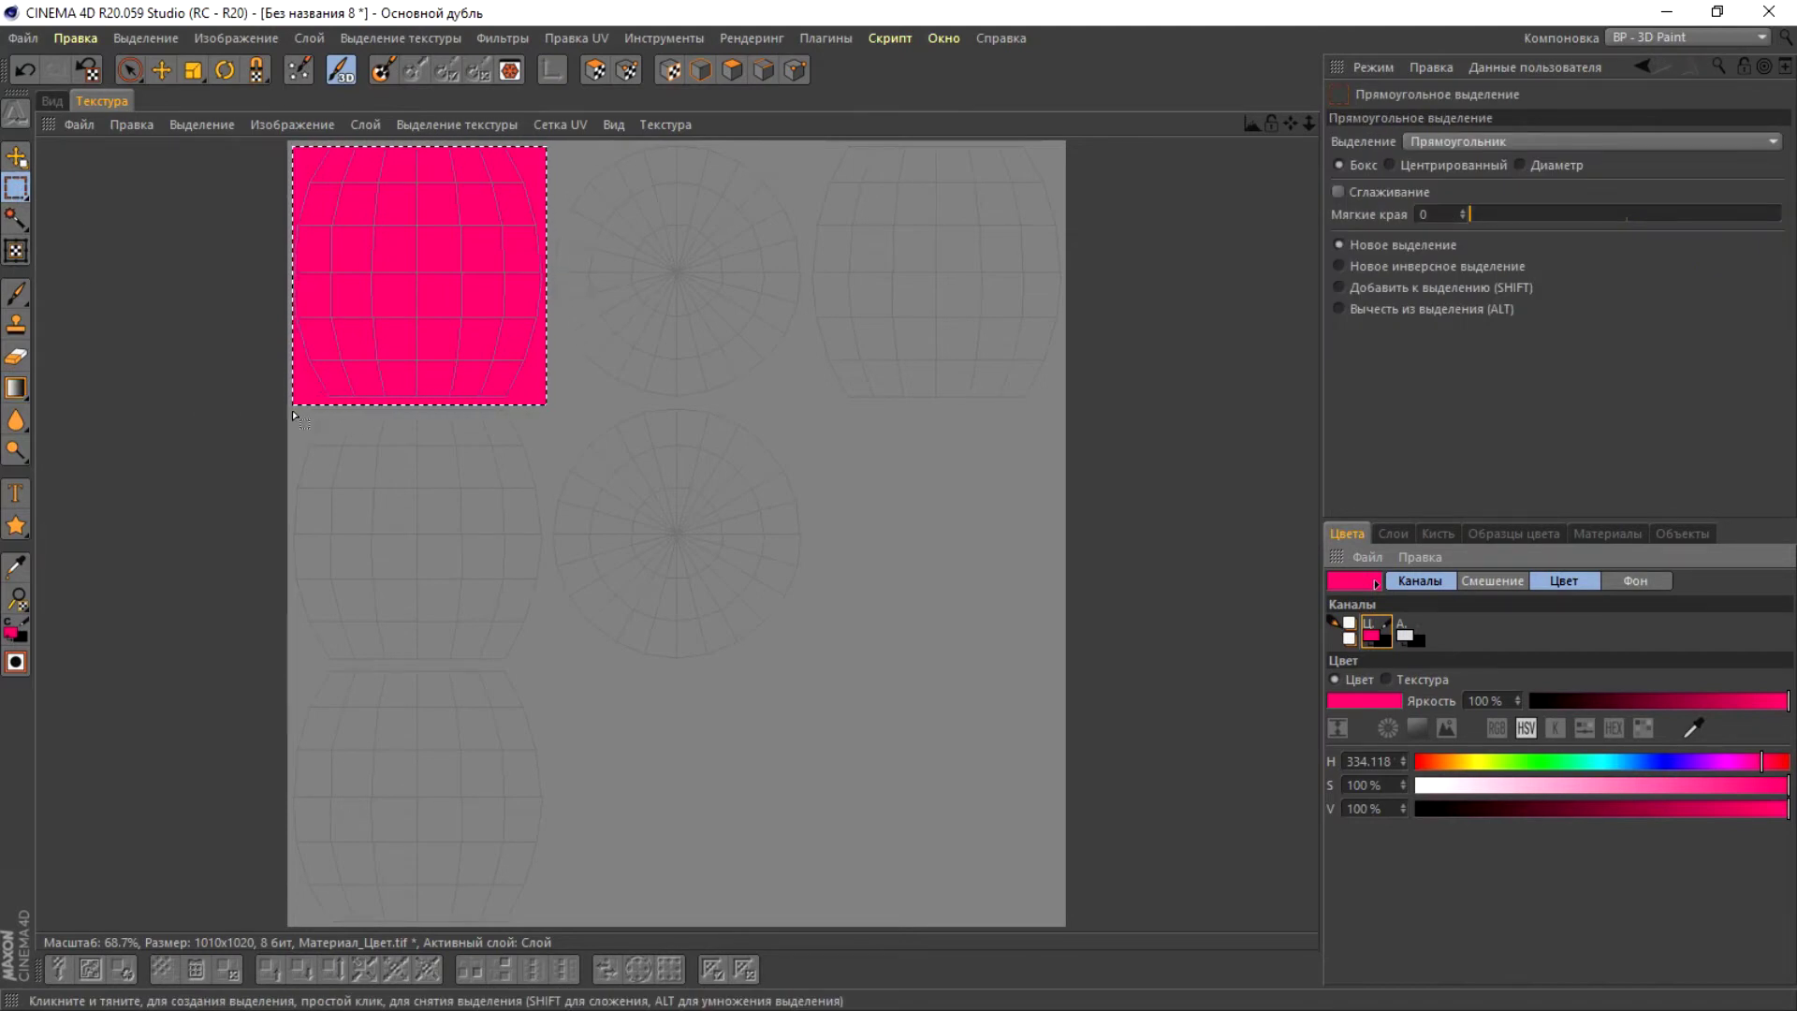
pyautogui.click(298, 416)
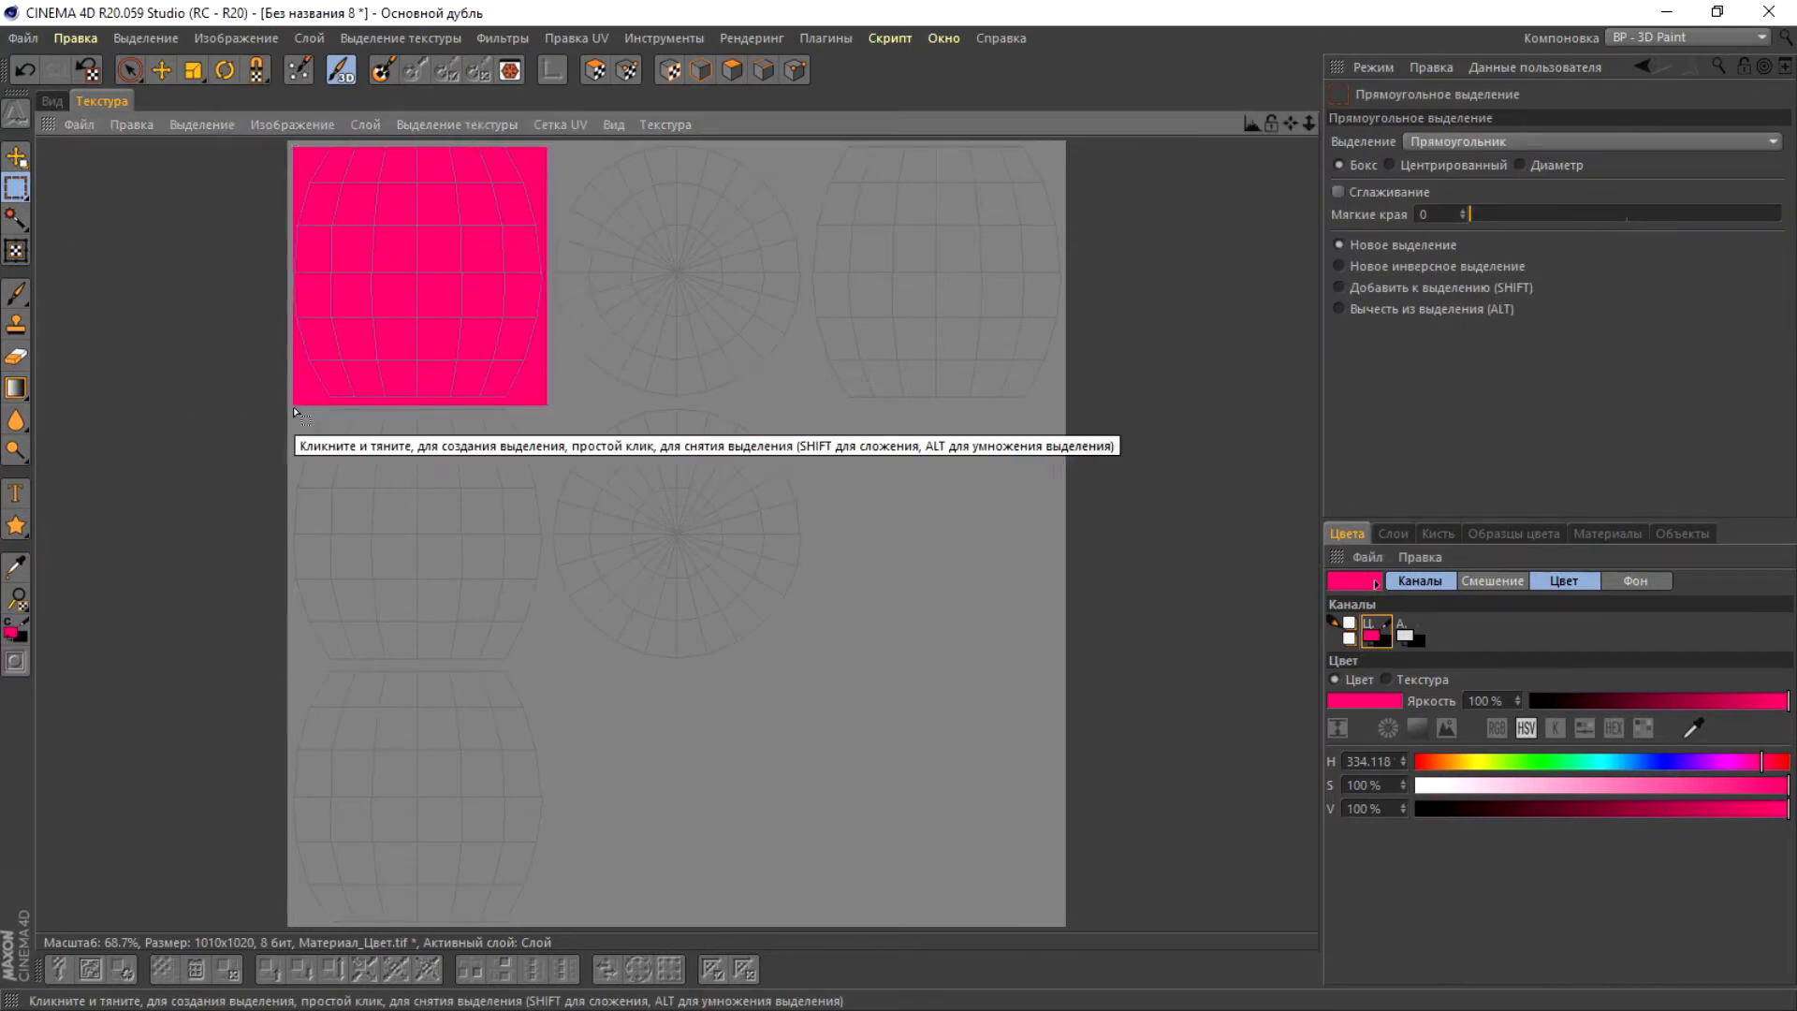
pyautogui.moveTo(293, 408); pyautogui.dragTo(547, 661)
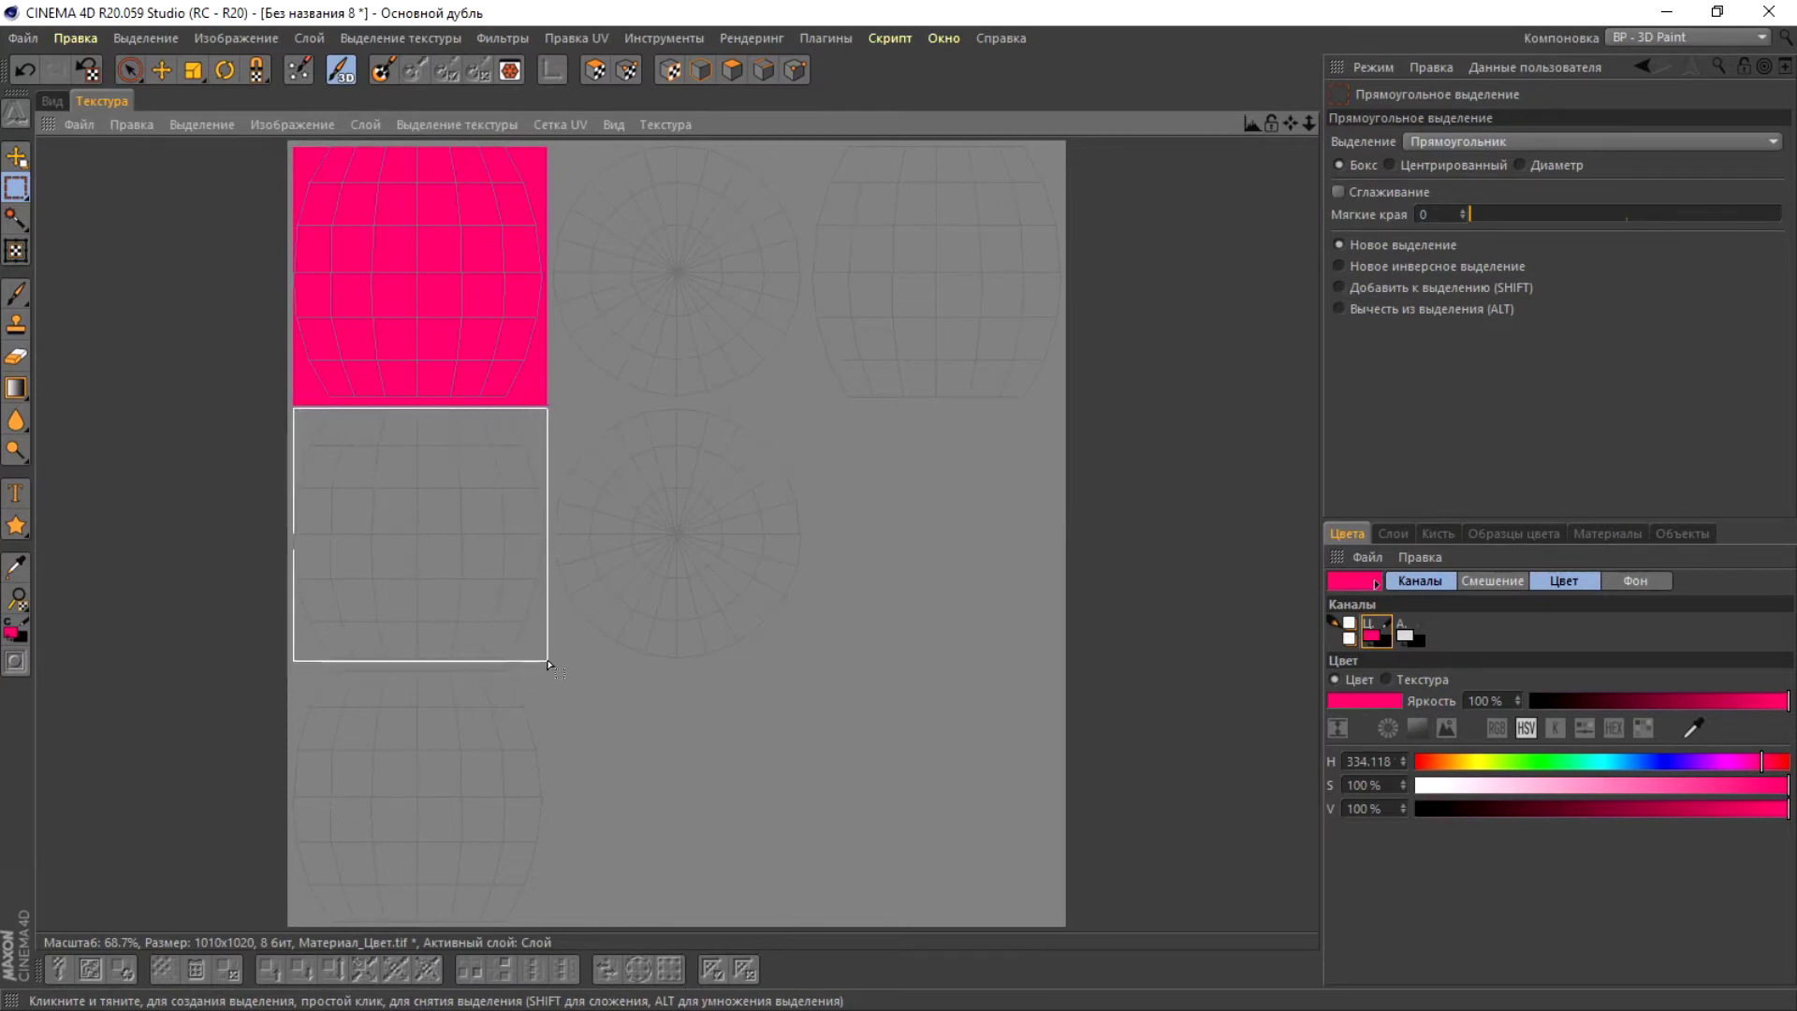
pyautogui.moveTo(547, 661); pyautogui.dragTo(549, 665)
pyautogui.click(549, 665)
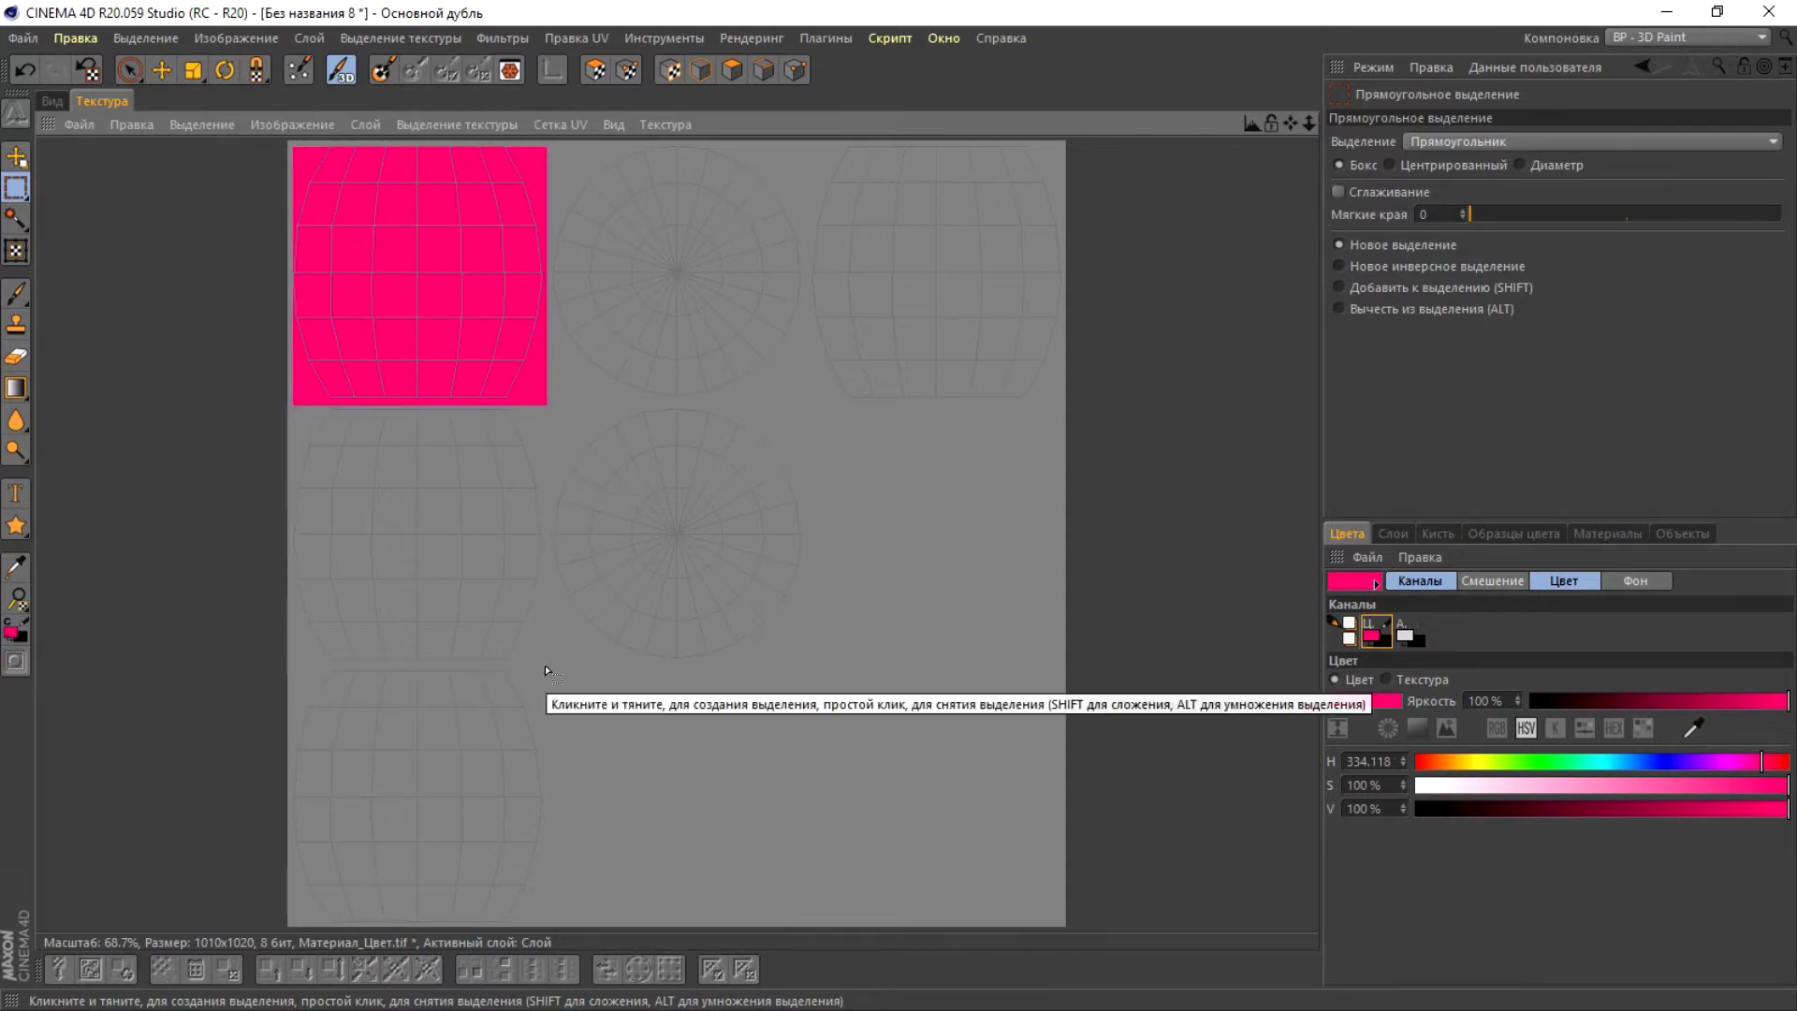
# - Enclose the UV island below the pink one in a rectangular selection and fill it with green at hue 126°
pyautogui.moveTo(299, 414); pyautogui.dragTo(544, 672)
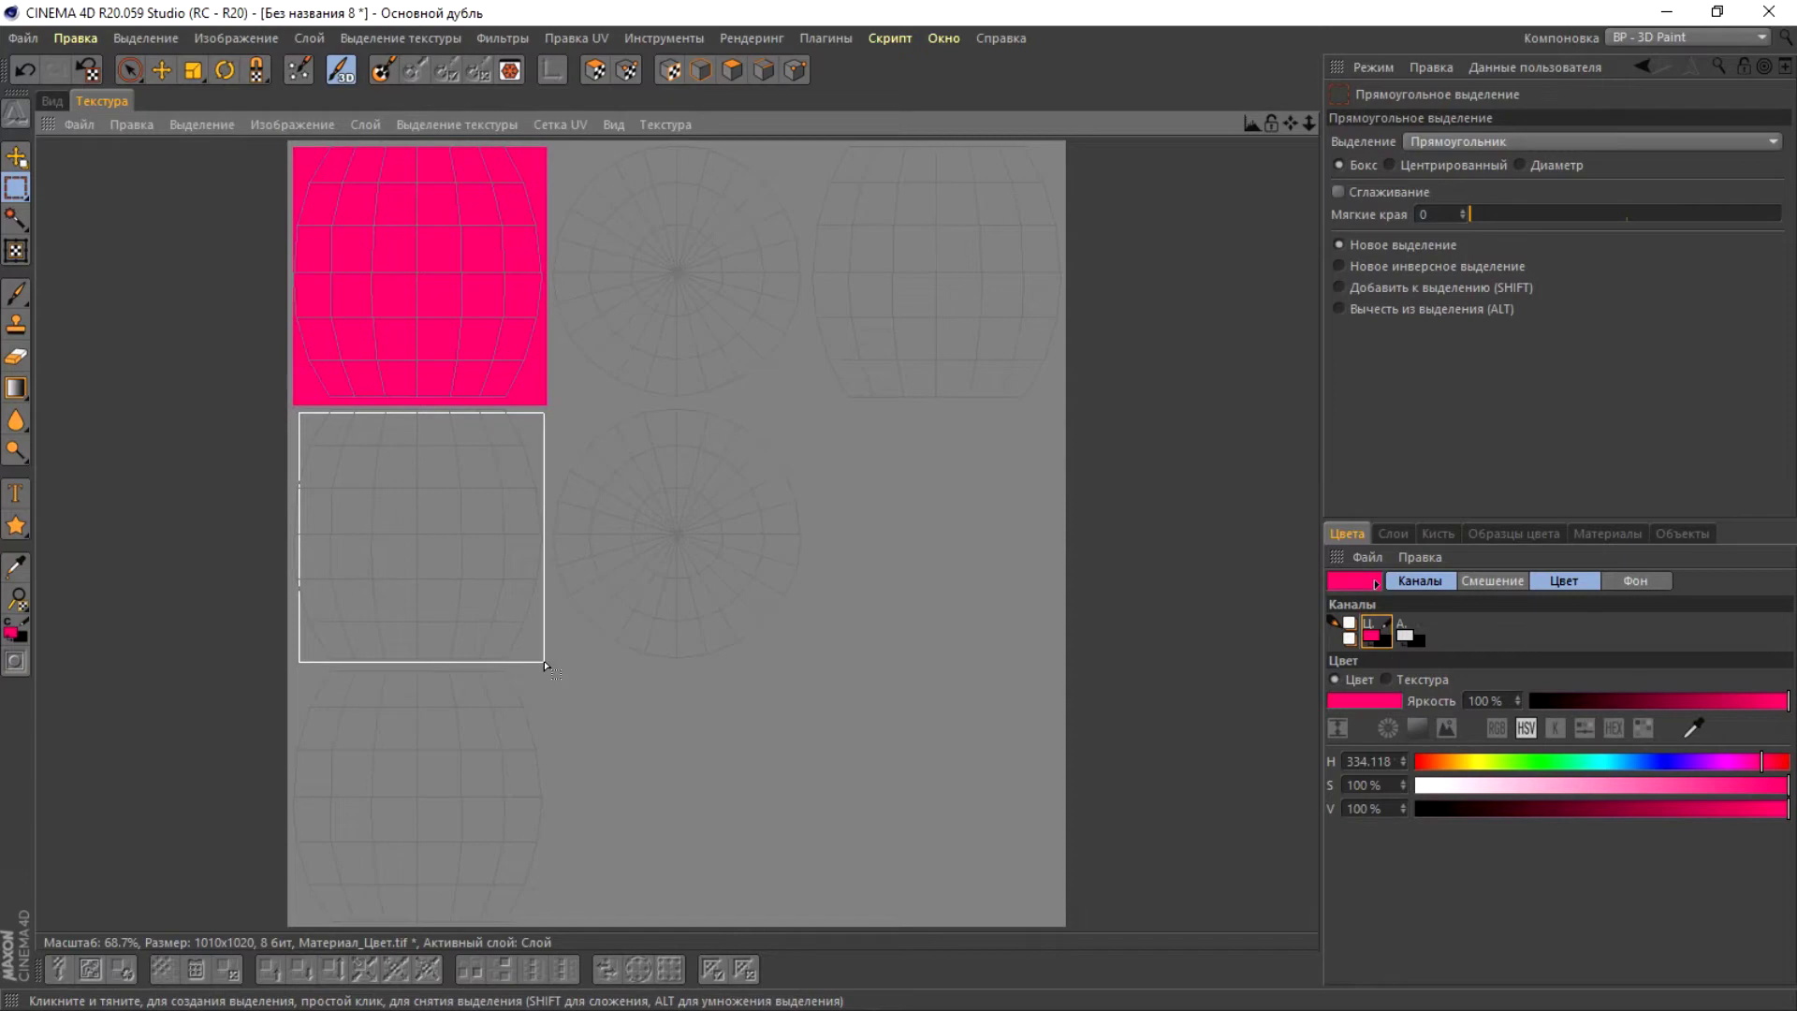
pyautogui.moveTo(546, 665); pyautogui.dragTo(546, 662)
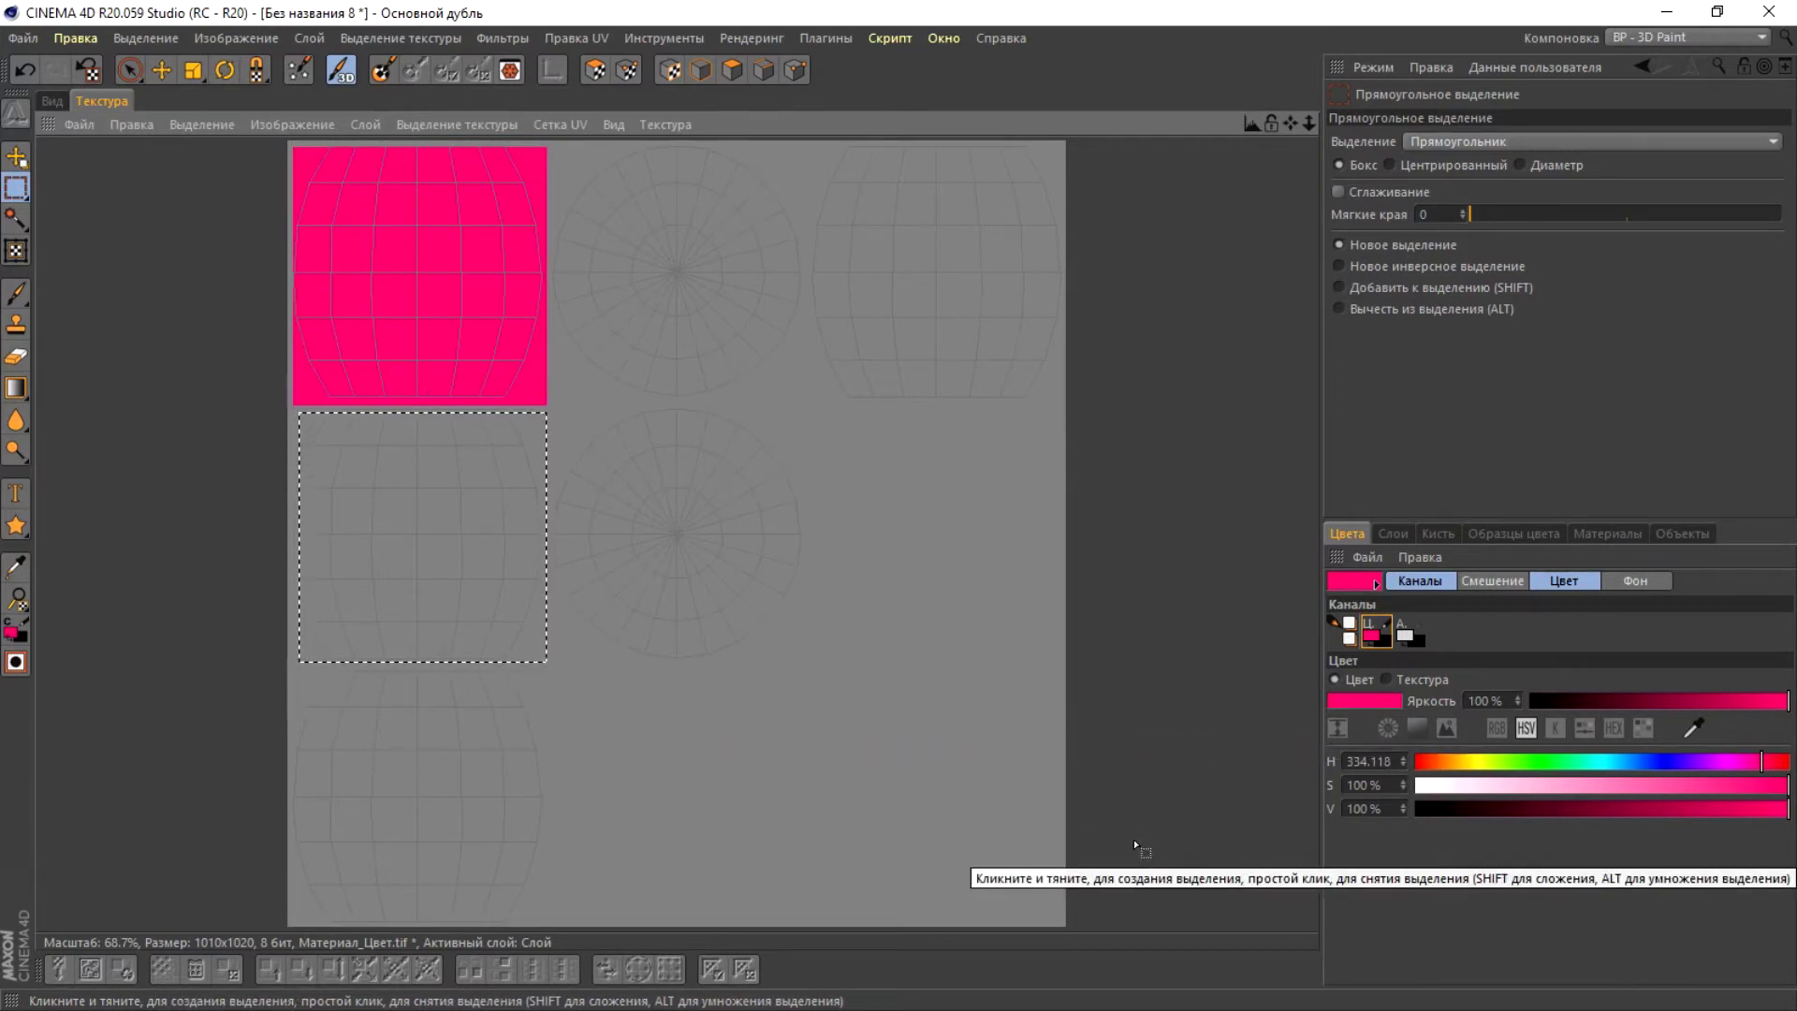
pyautogui.click(1547, 762)
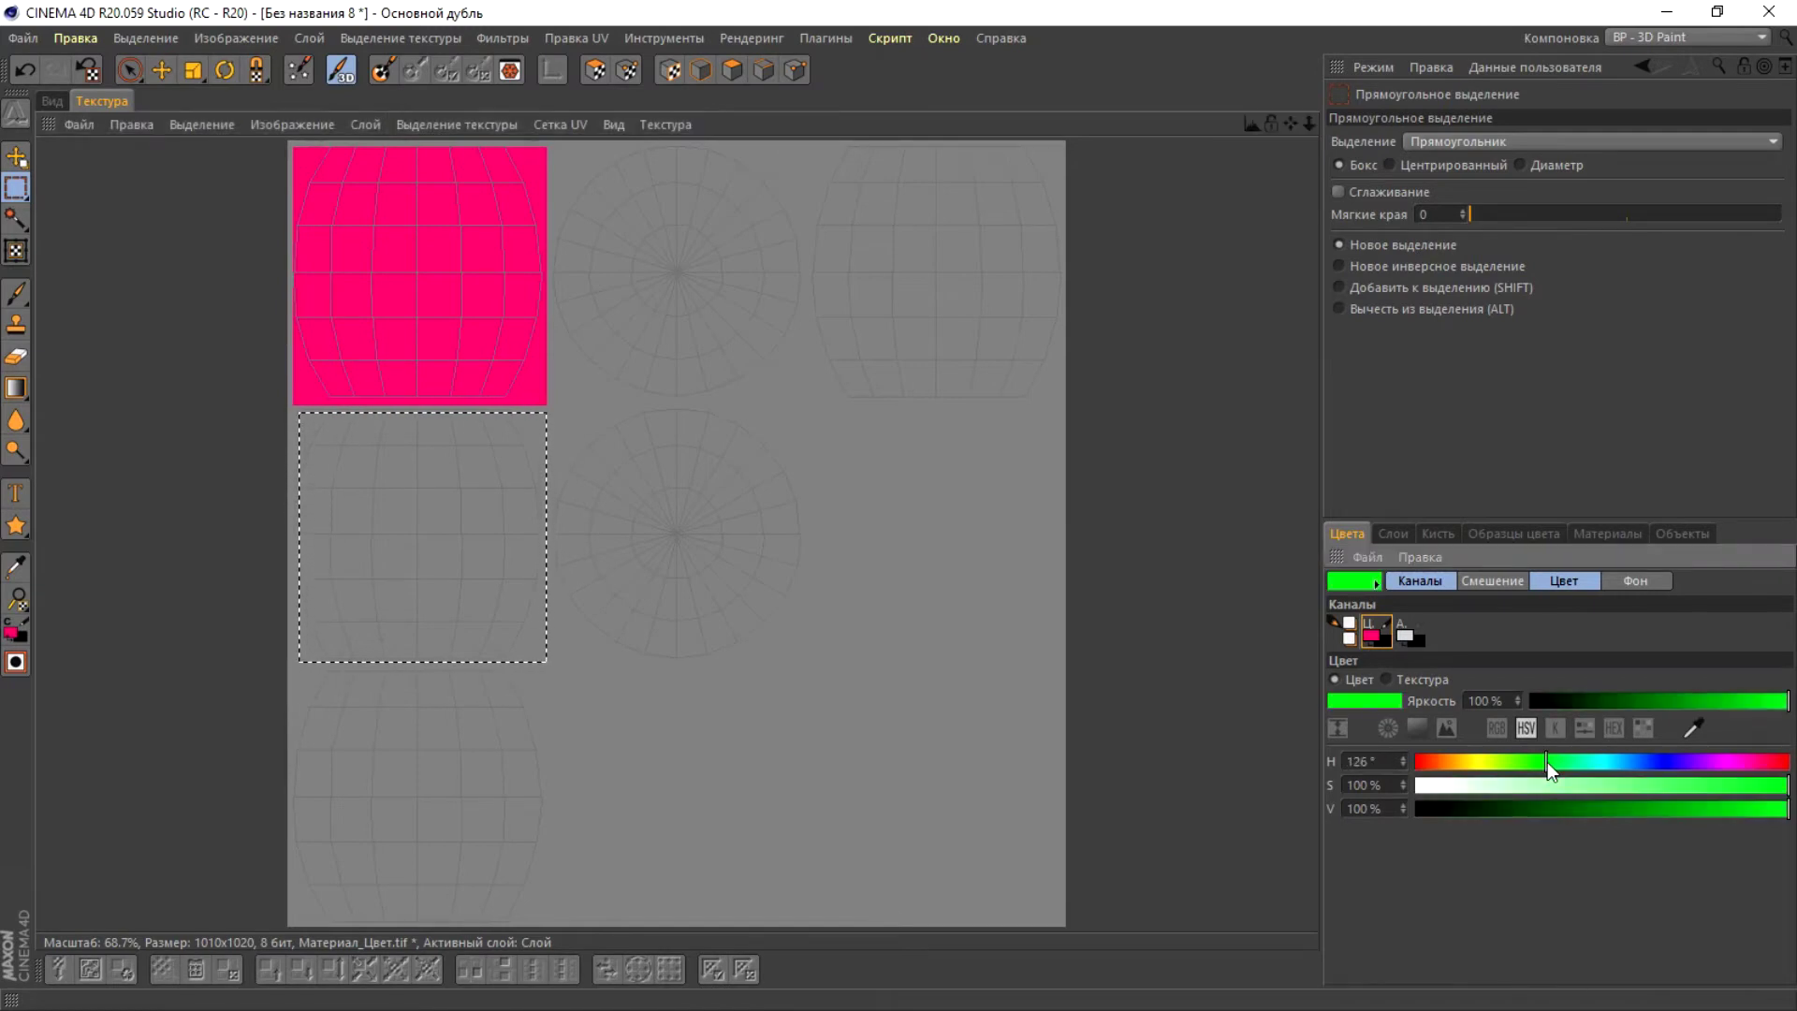
pyautogui.click(26, 394)
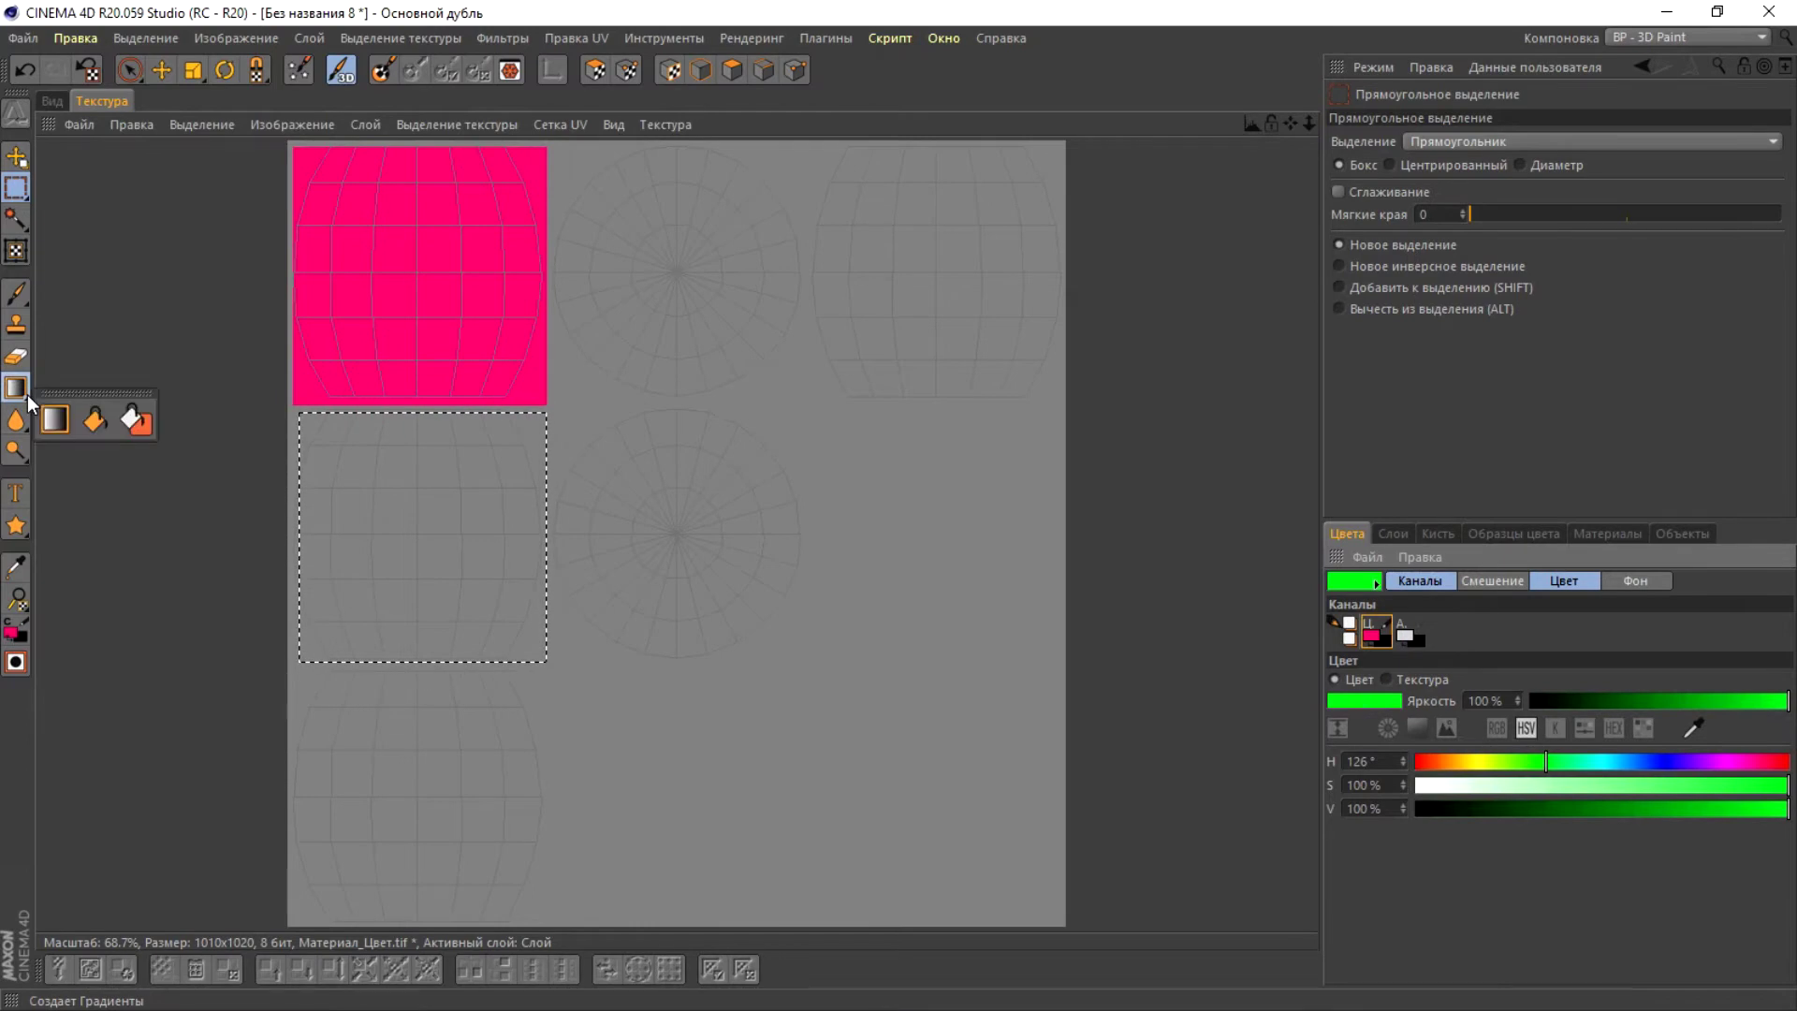
pyautogui.click(134, 421)
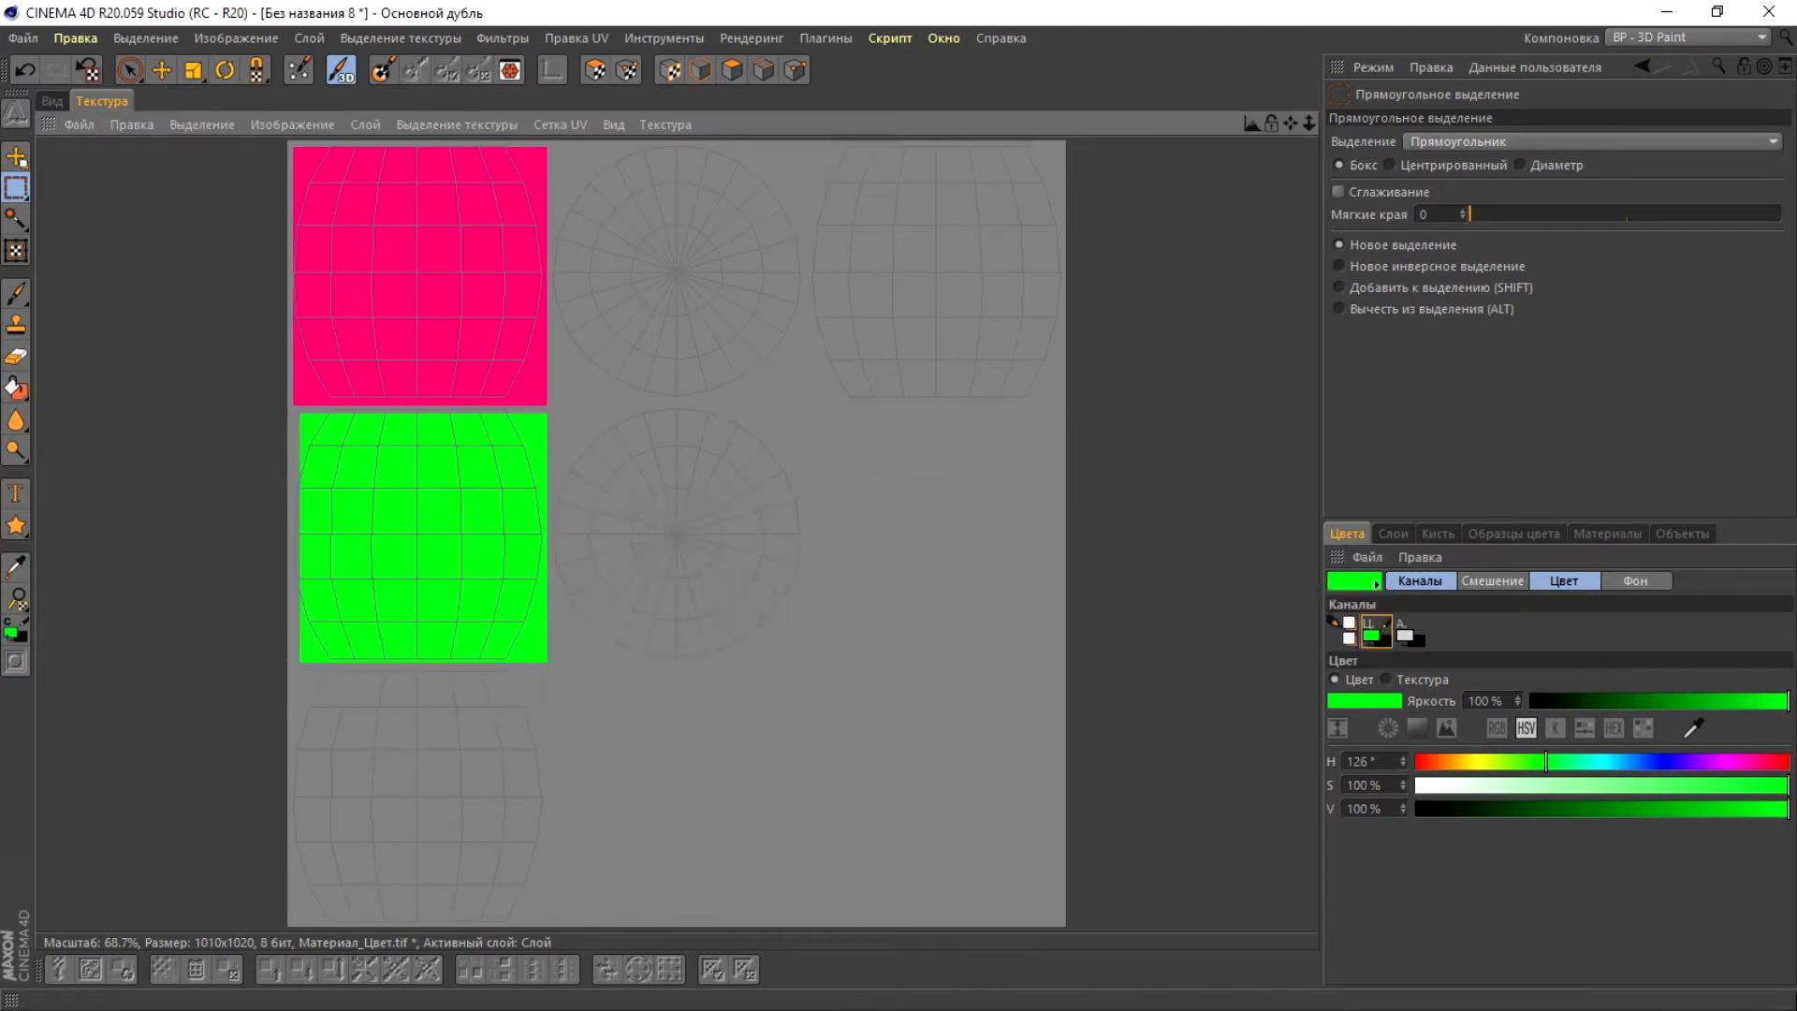
# - Rename the green-filled layer to "зелёный"
pyautogui.click(1391, 532)
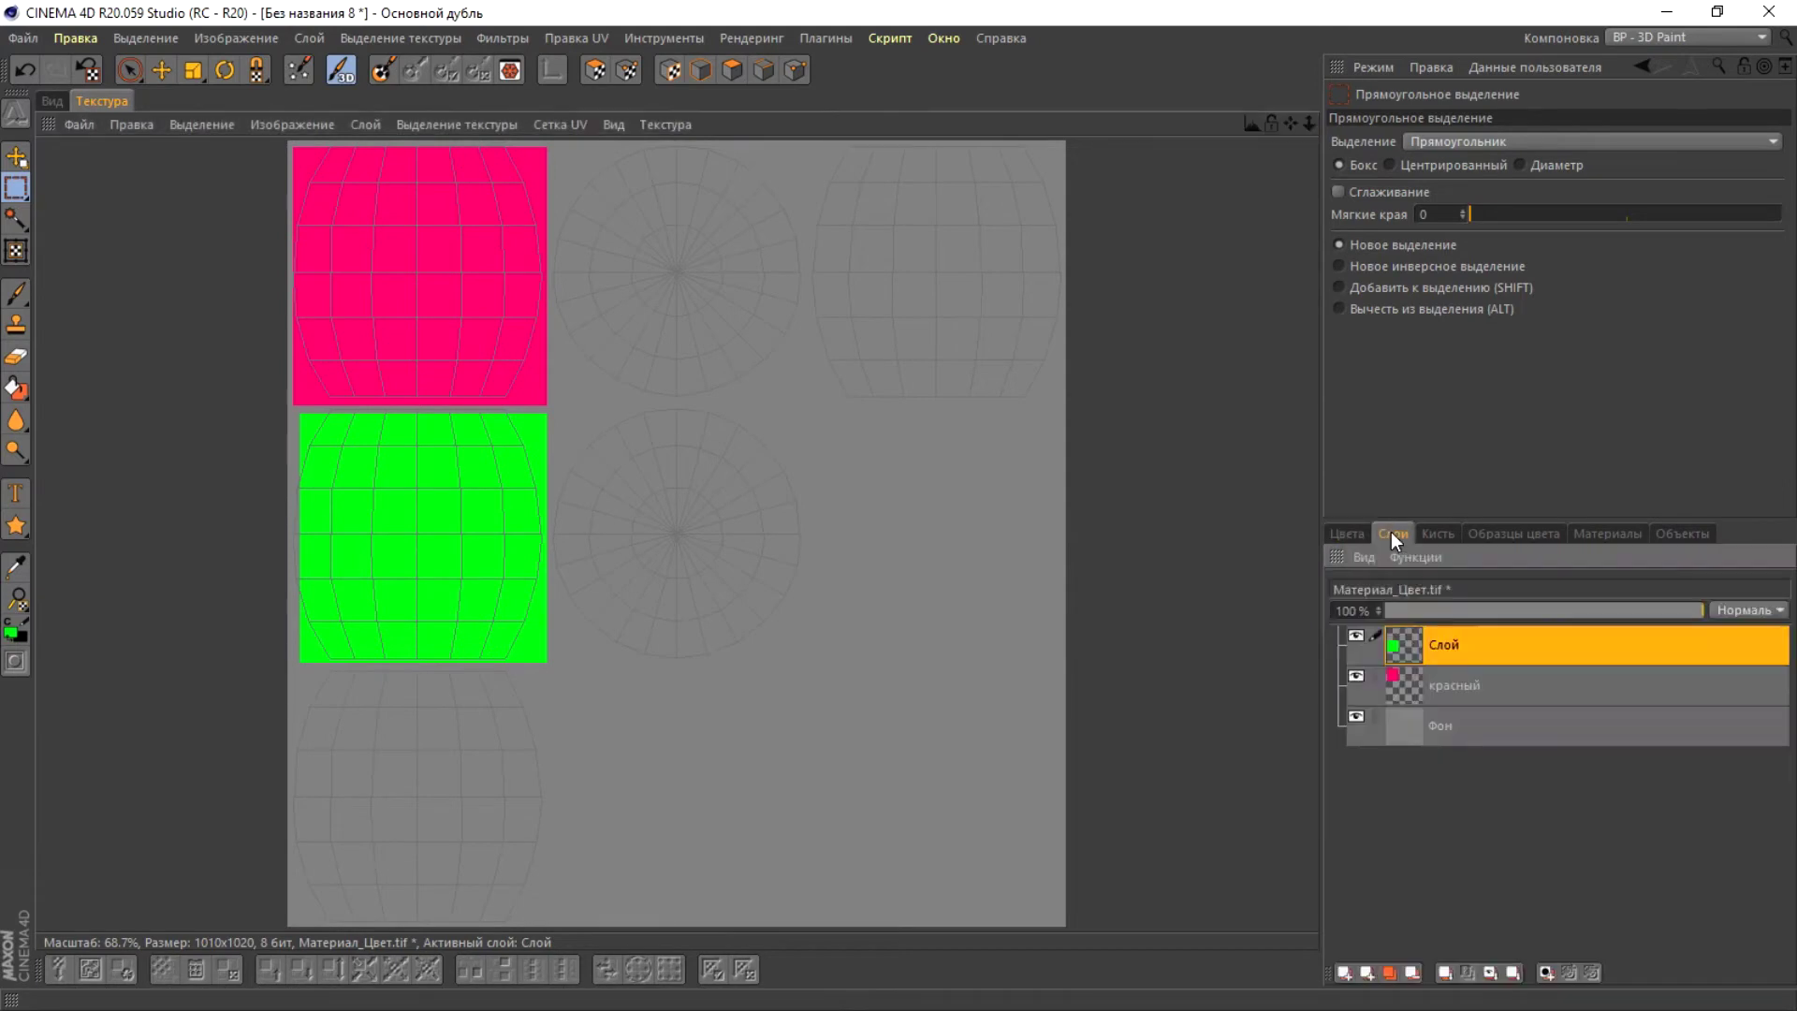
pyautogui.doubleClick(1443, 644)
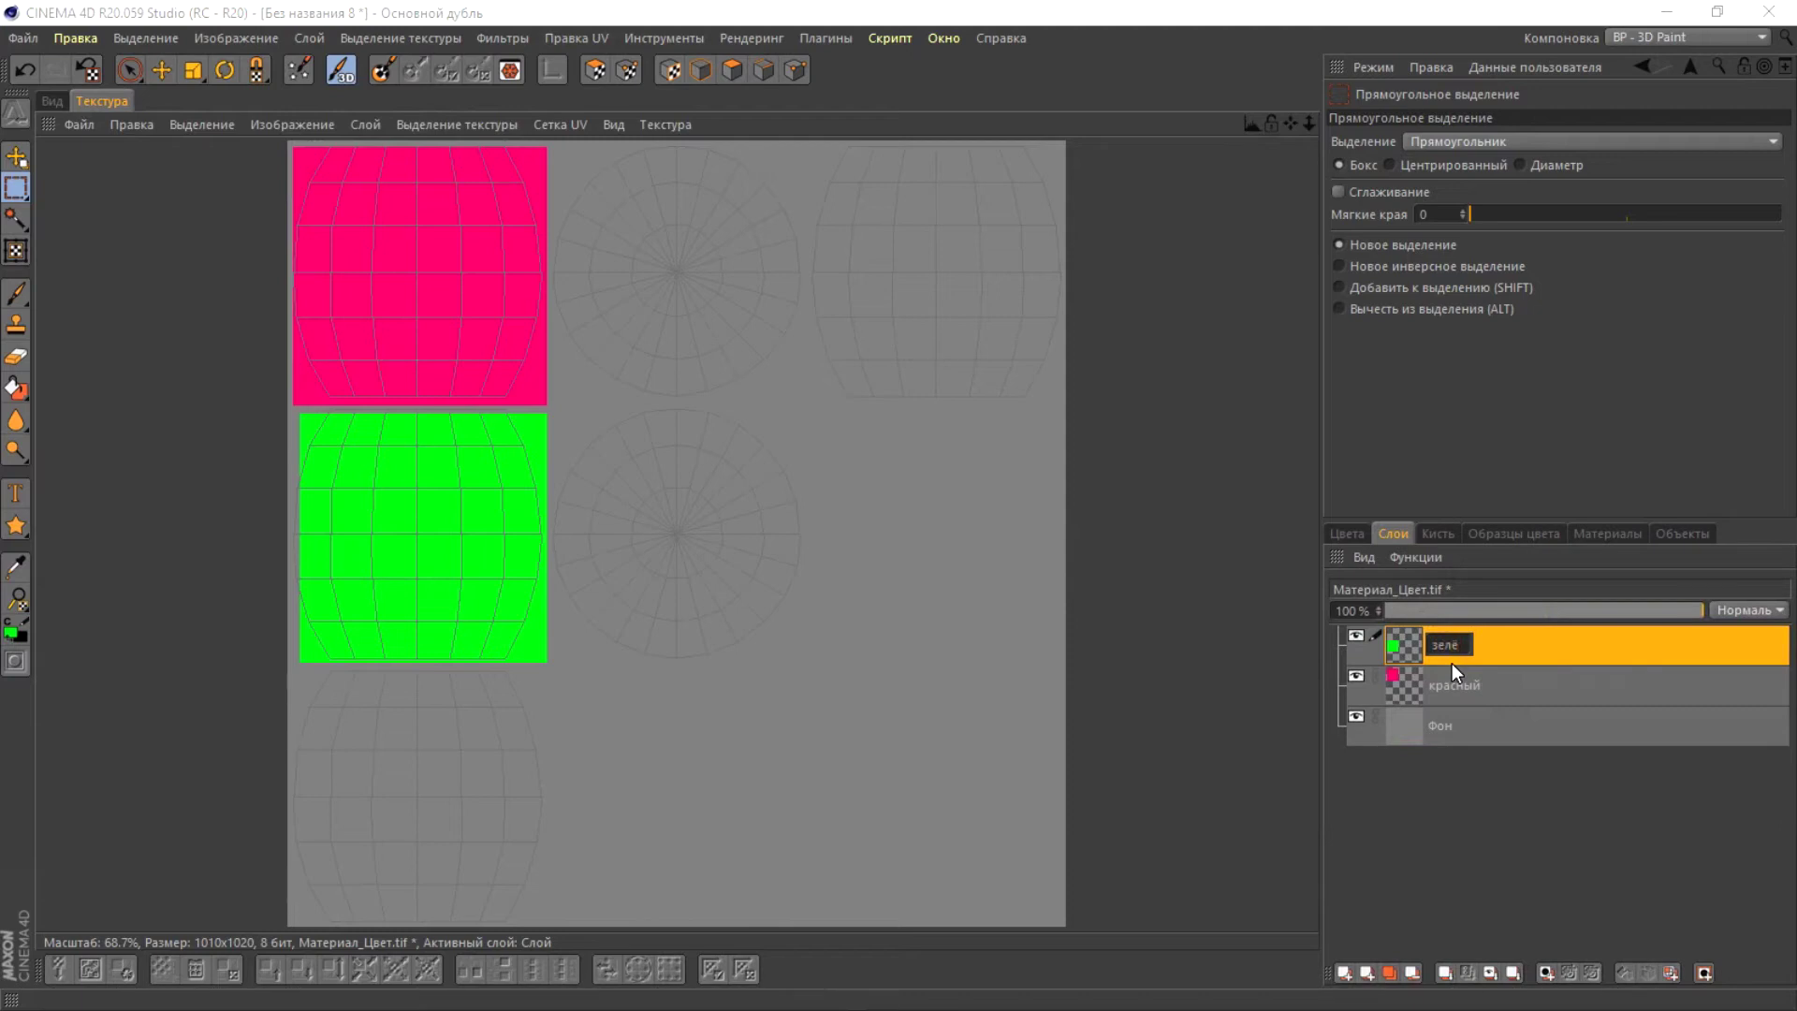
pyautogui.write('зелёный')
pyautogui.press('Return')
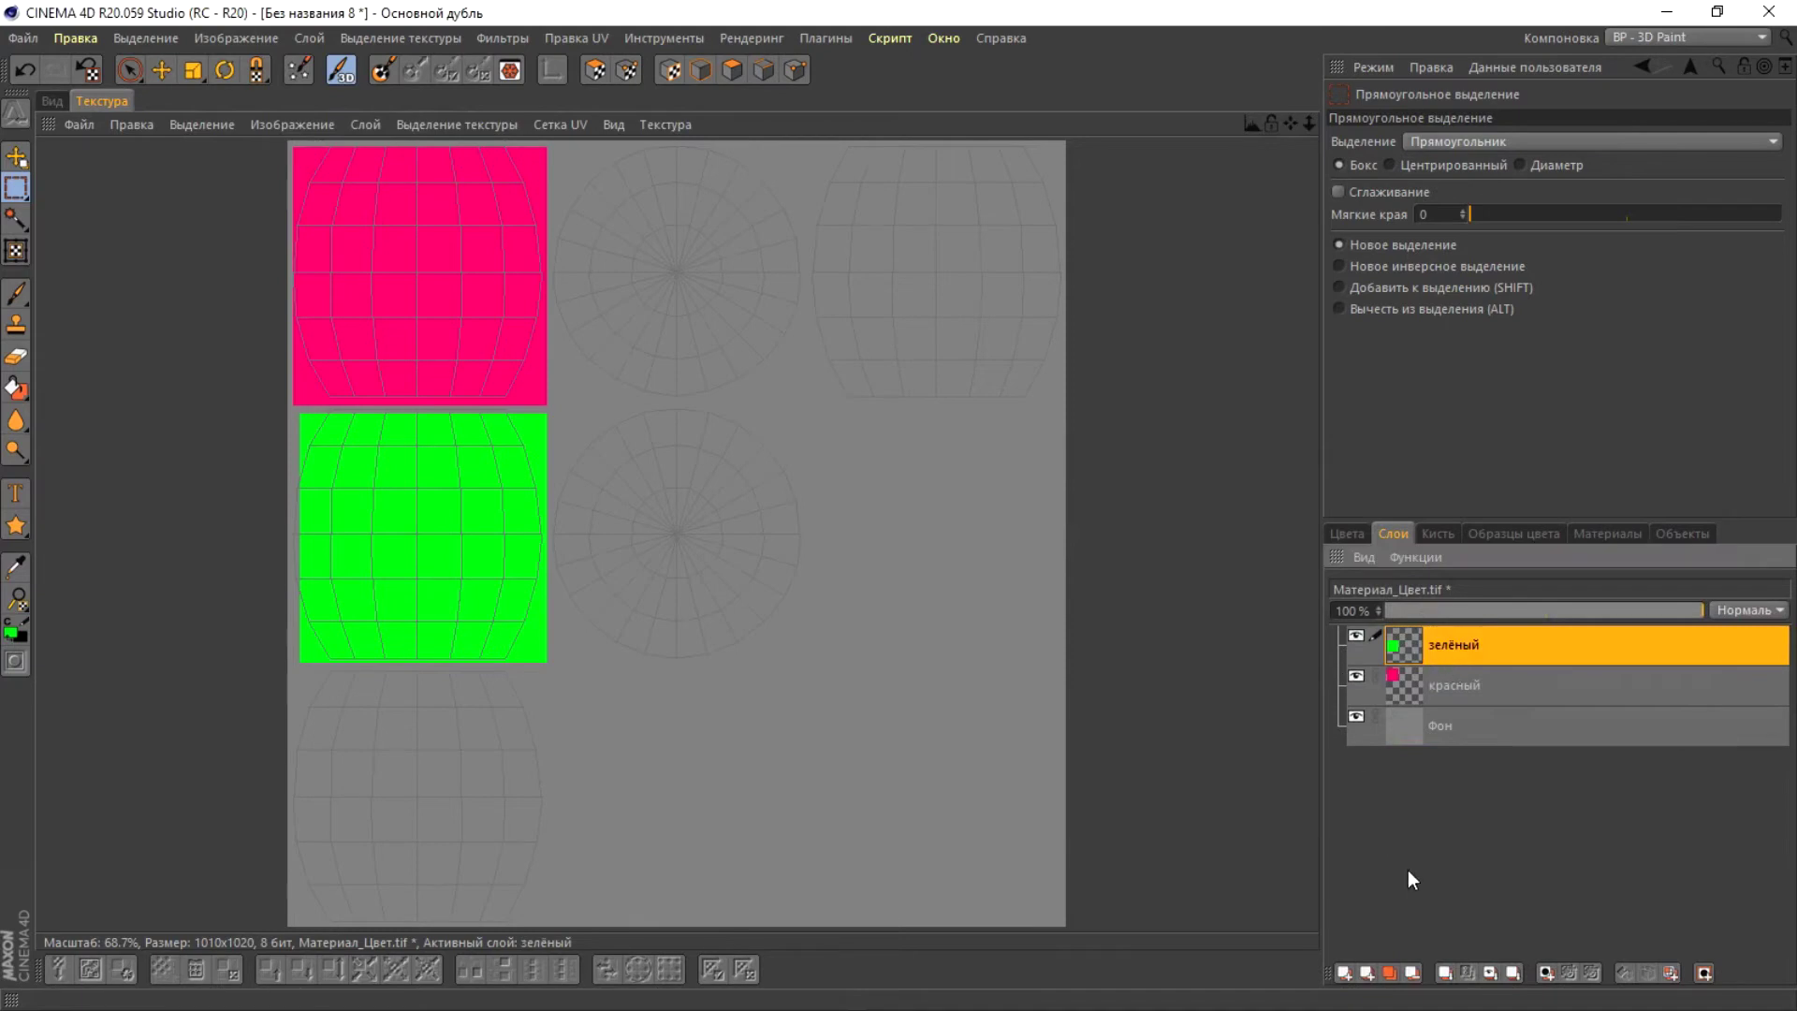
# - Add a new layer above "зелёный" and enclose the UV island below the green one in a rectangular selection
pyautogui.click(1344, 972)
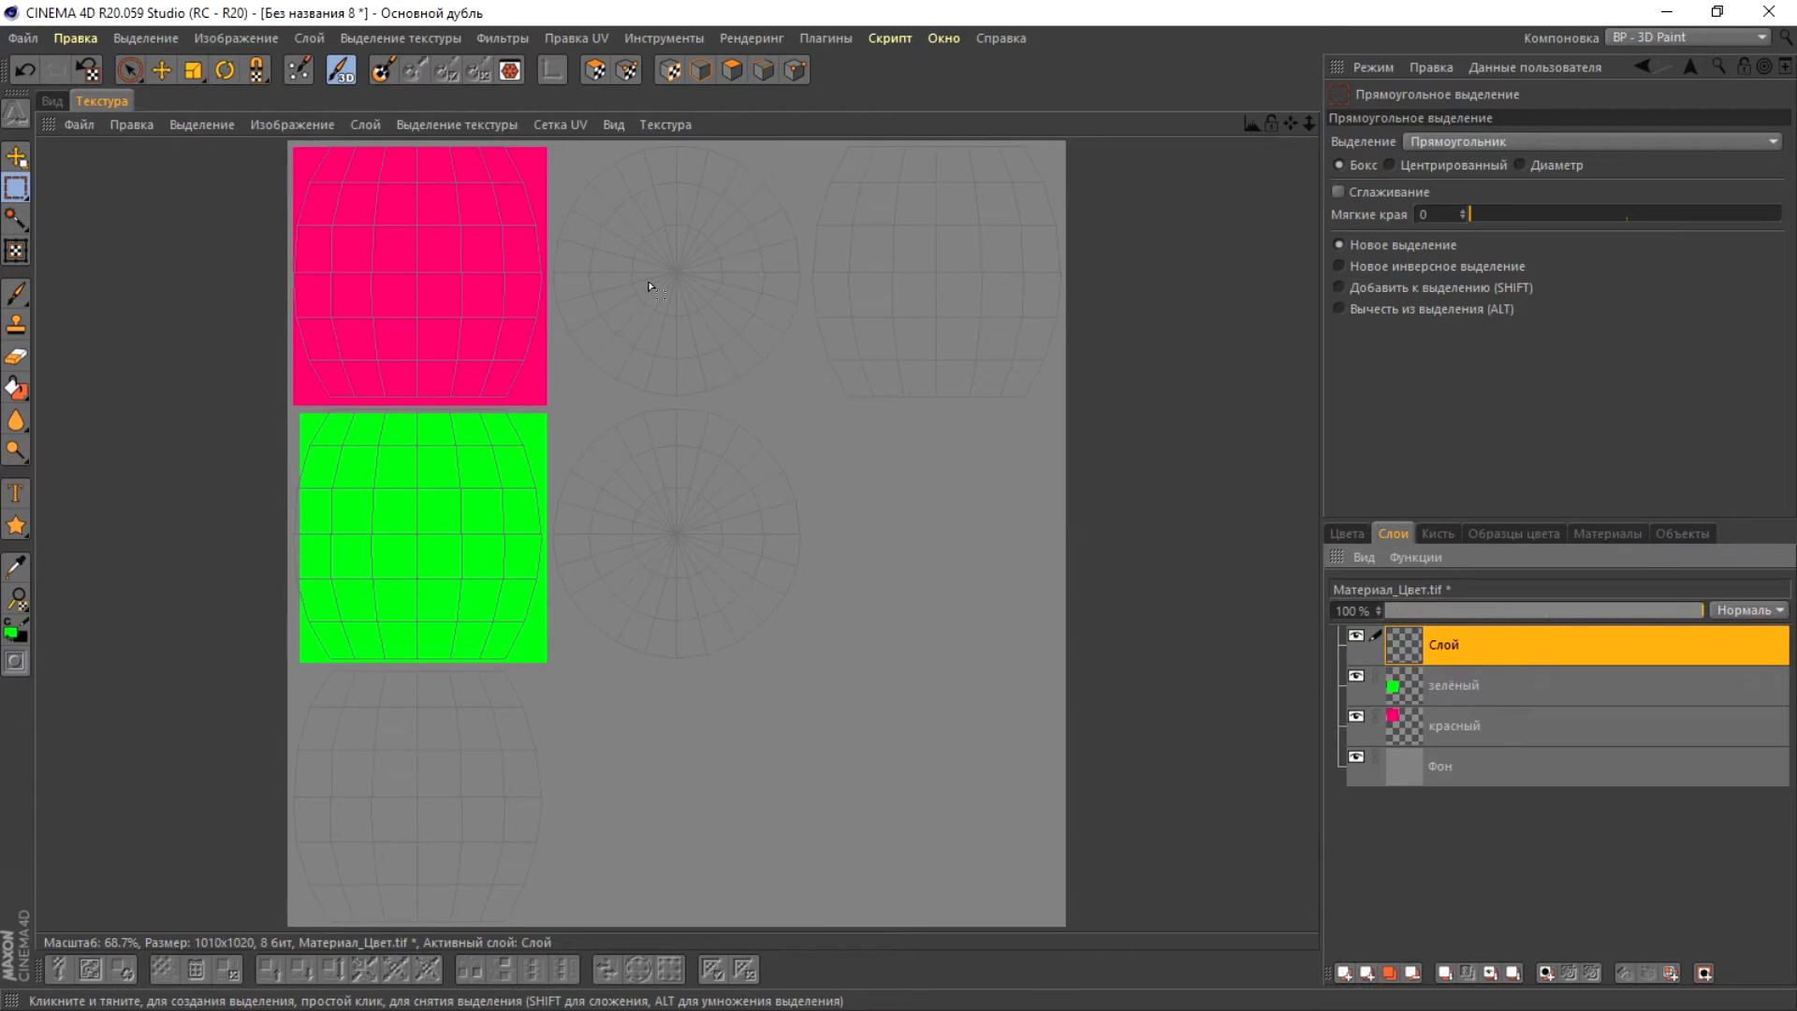
pyautogui.click(1354, 533)
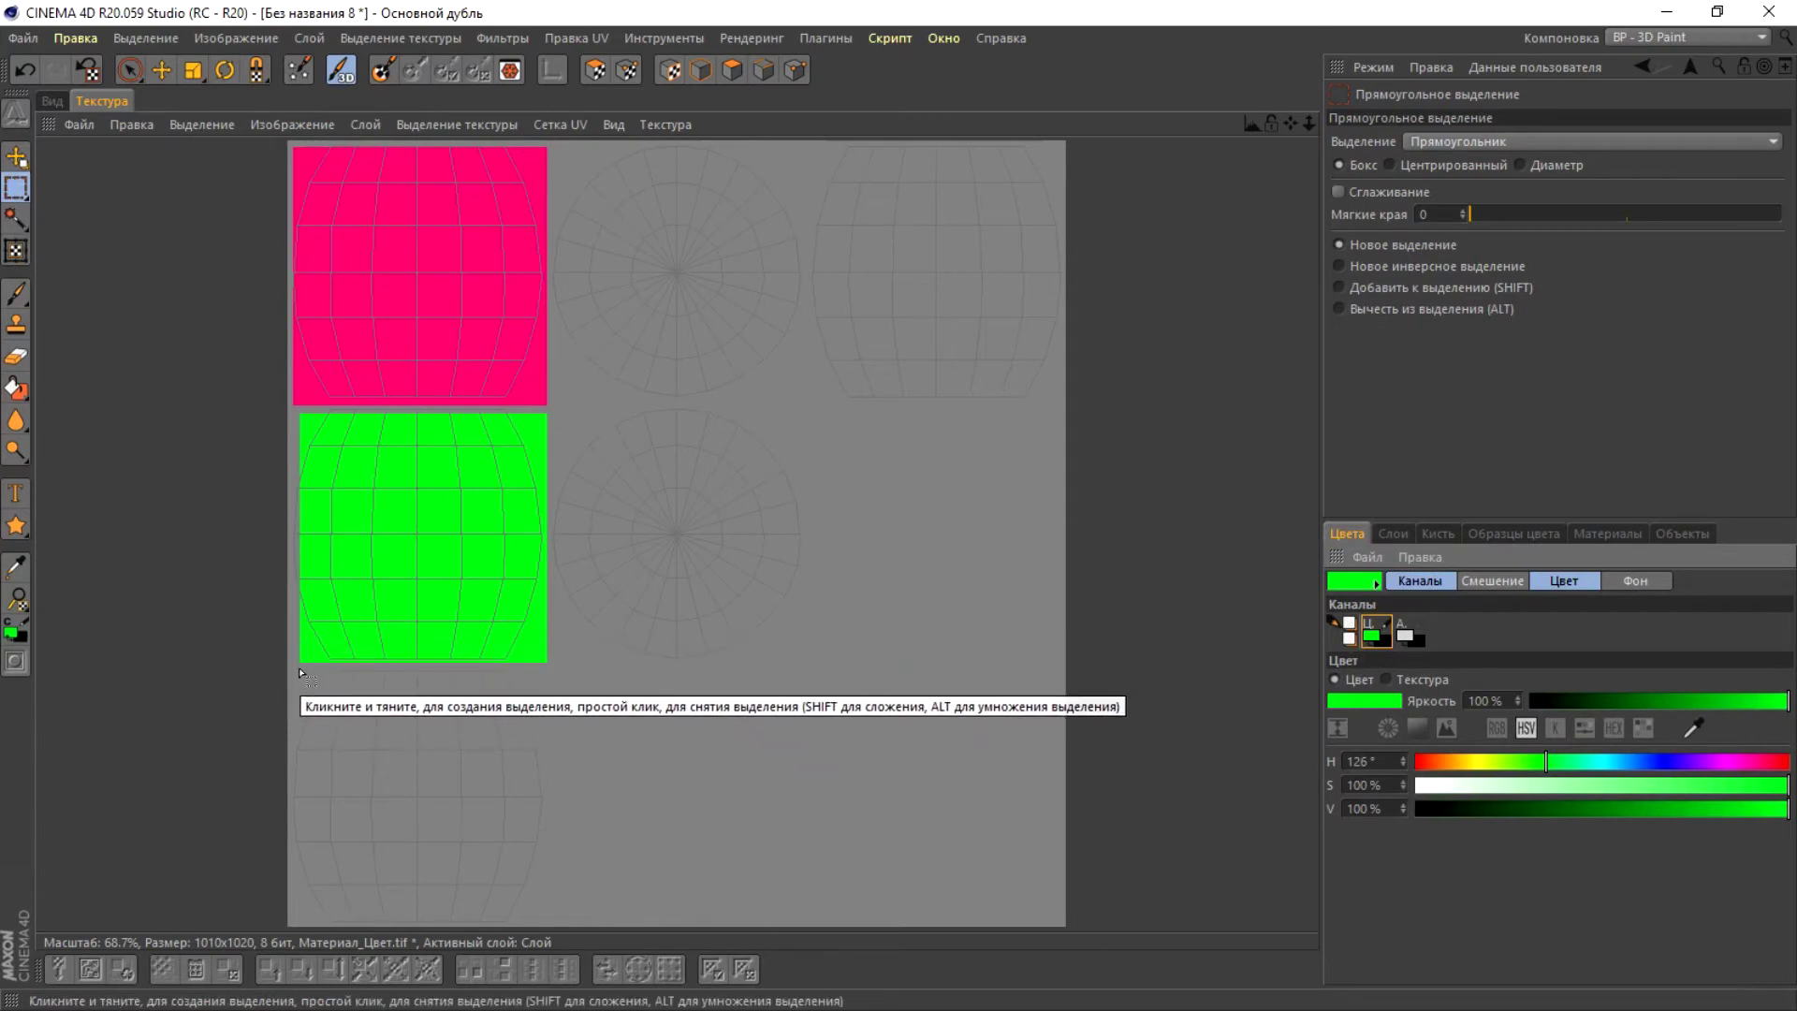
pyautogui.moveTo(299, 669); pyautogui.dragTo(415, 858)
pyautogui.click(560, 789)
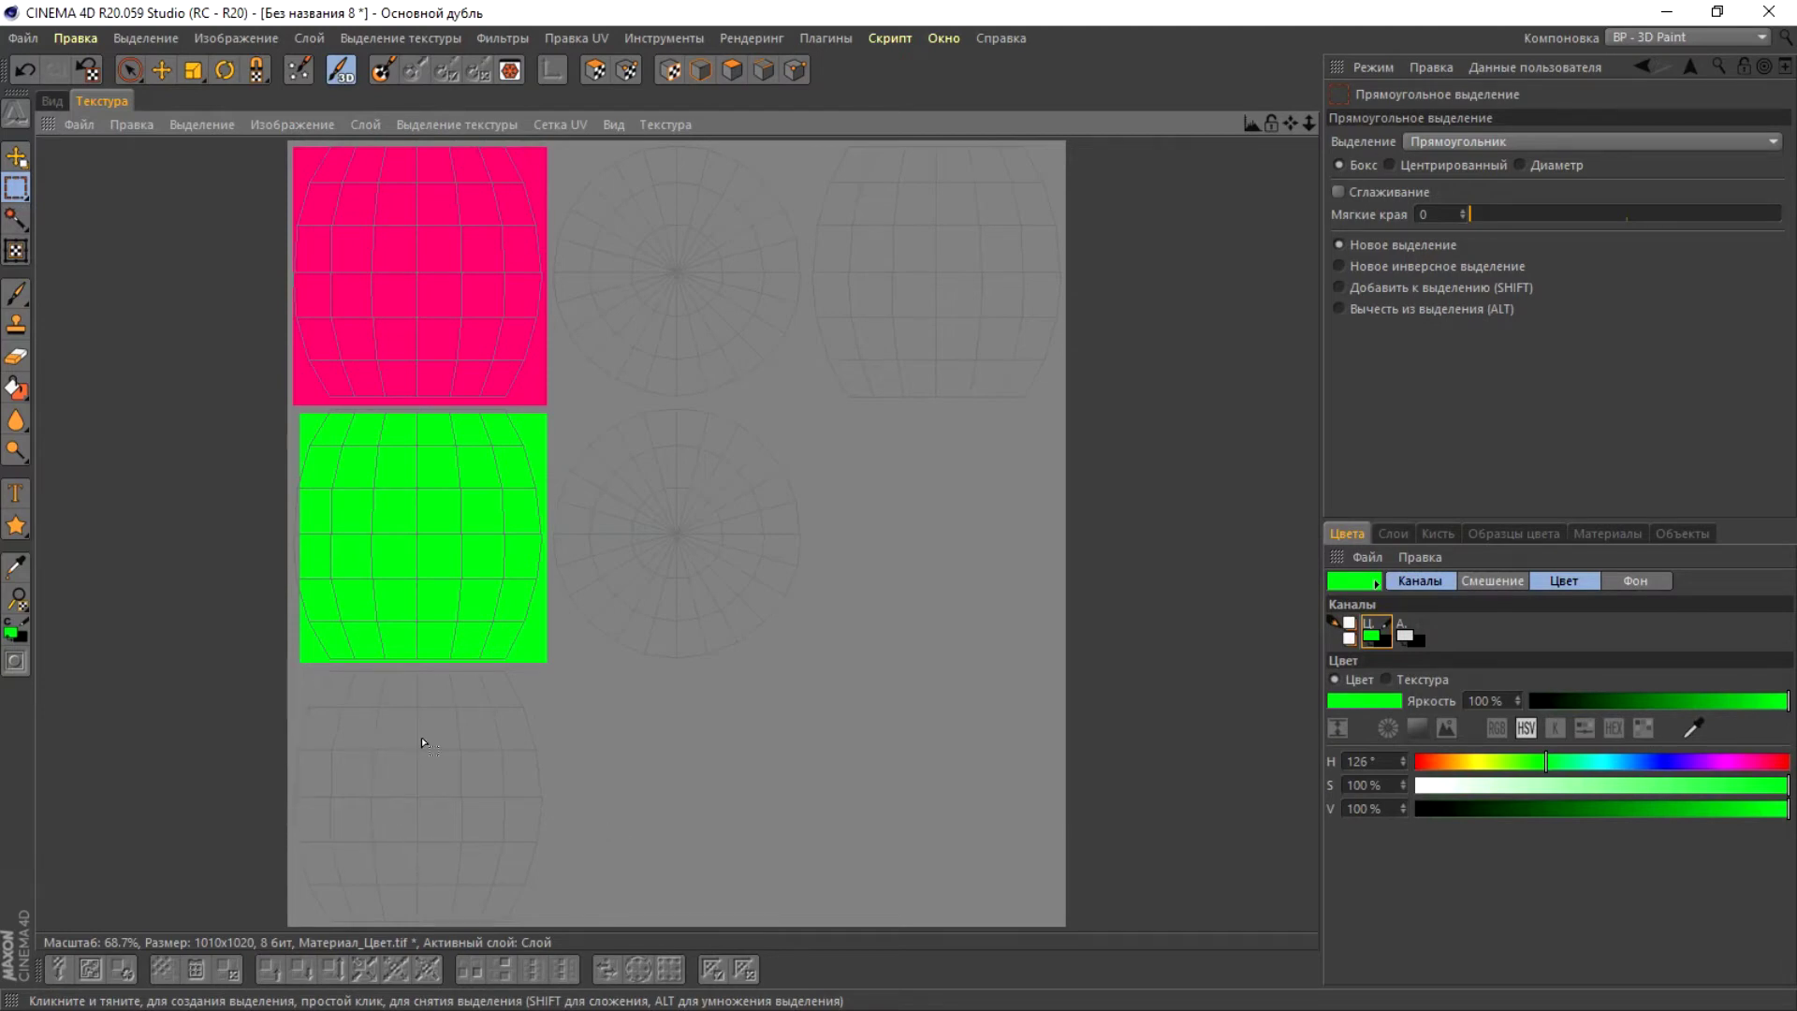
pyautogui.moveTo(294, 670); pyautogui.dragTo(550, 932)
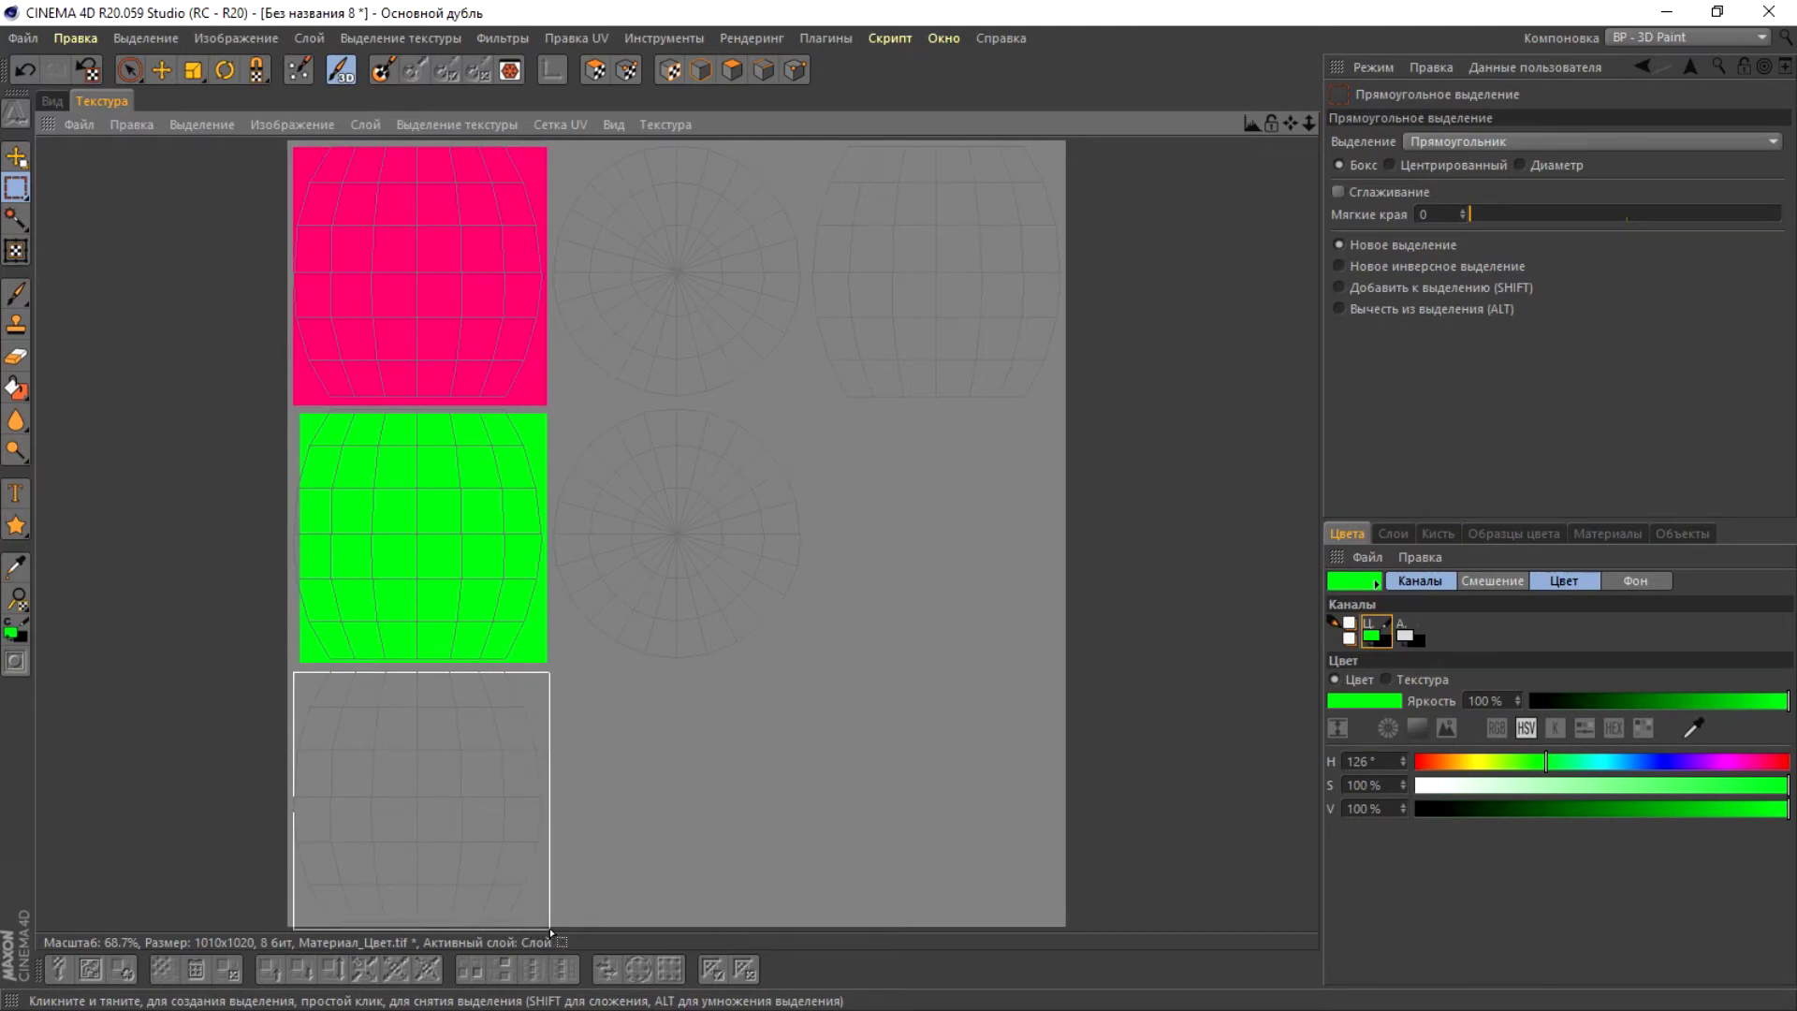
pyautogui.moveTo(550, 932); pyautogui.dragTo(551, 925)
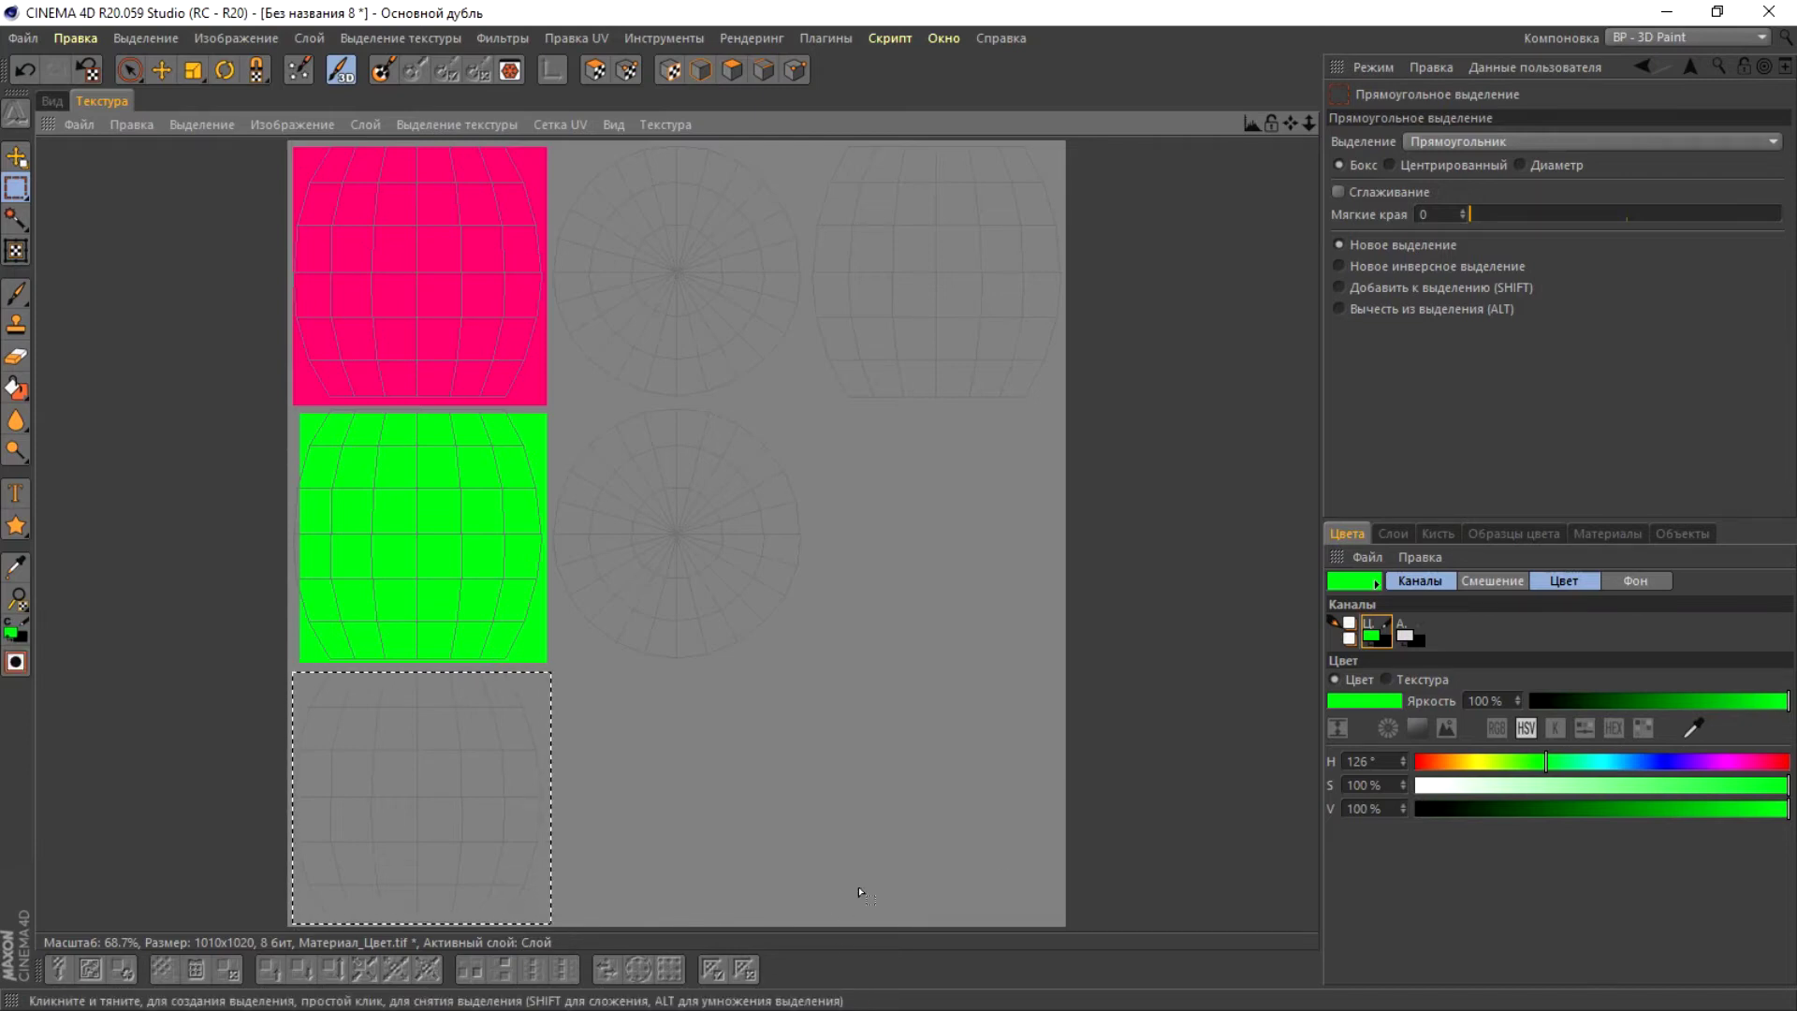
# - Set the paint color to blue with hue 232° and fill the selected lower-left UV island with it
pyautogui.click(1657, 763)
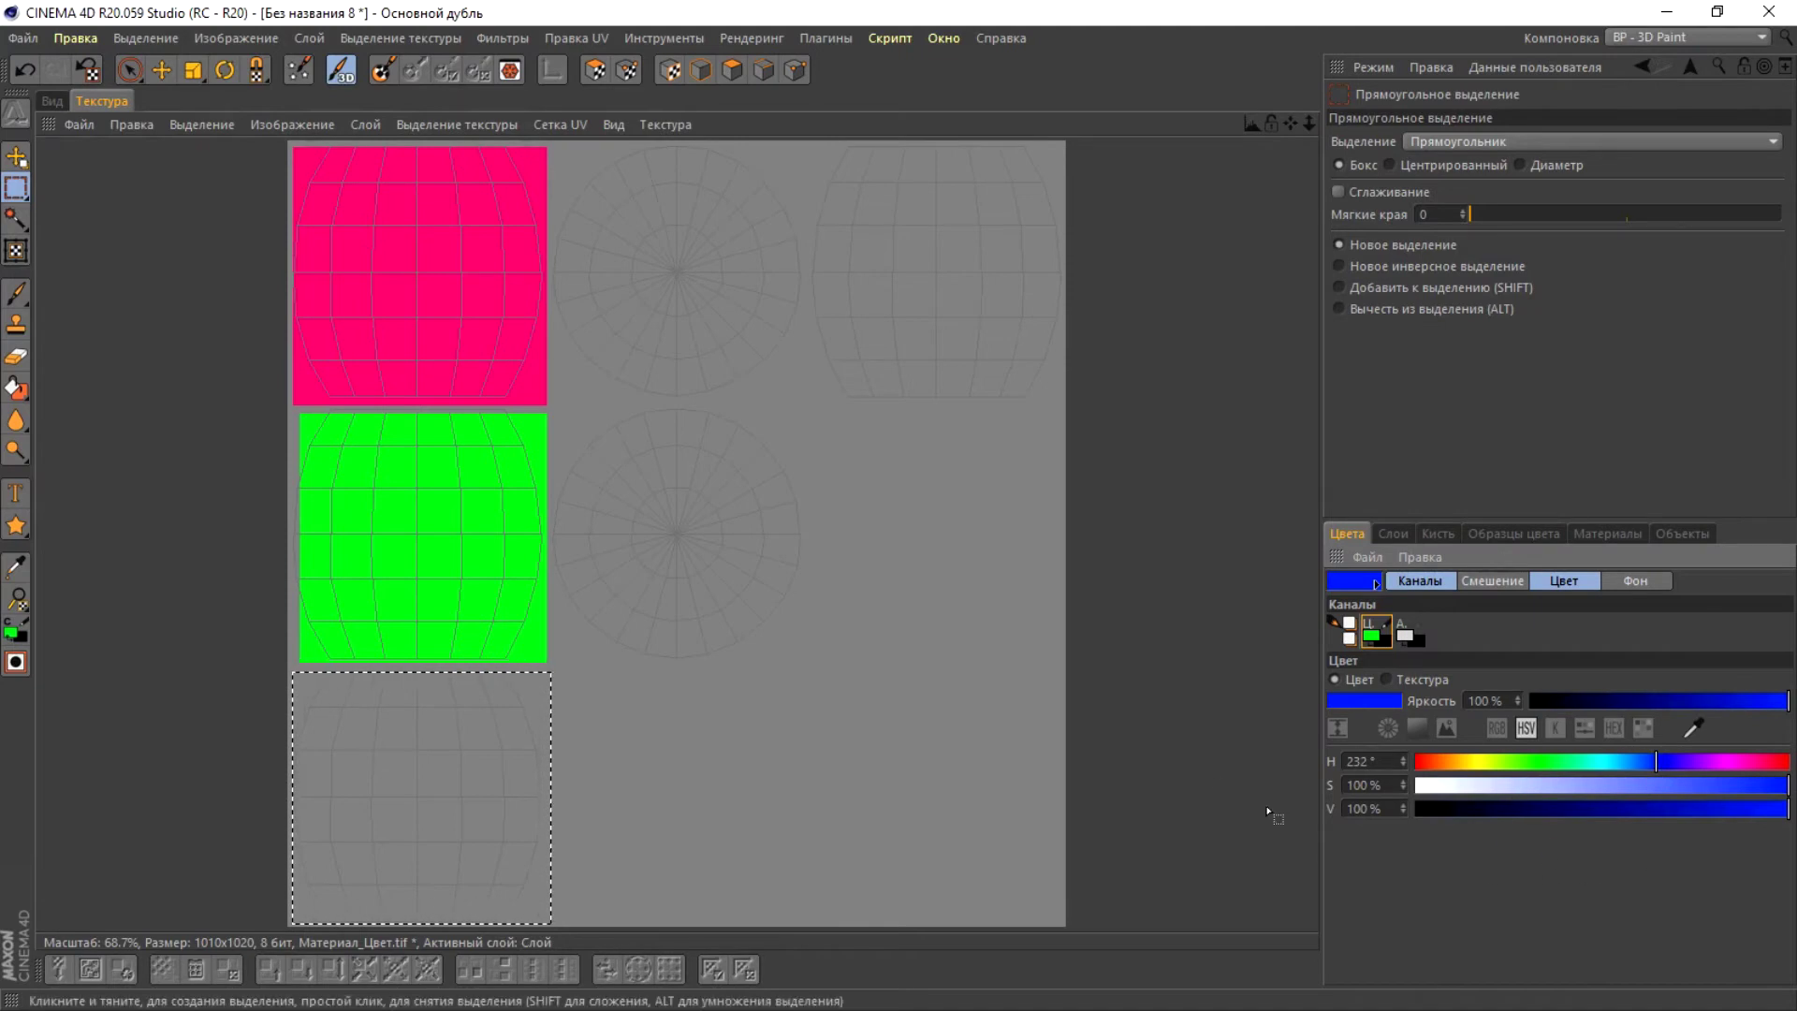
pyautogui.click(13, 388)
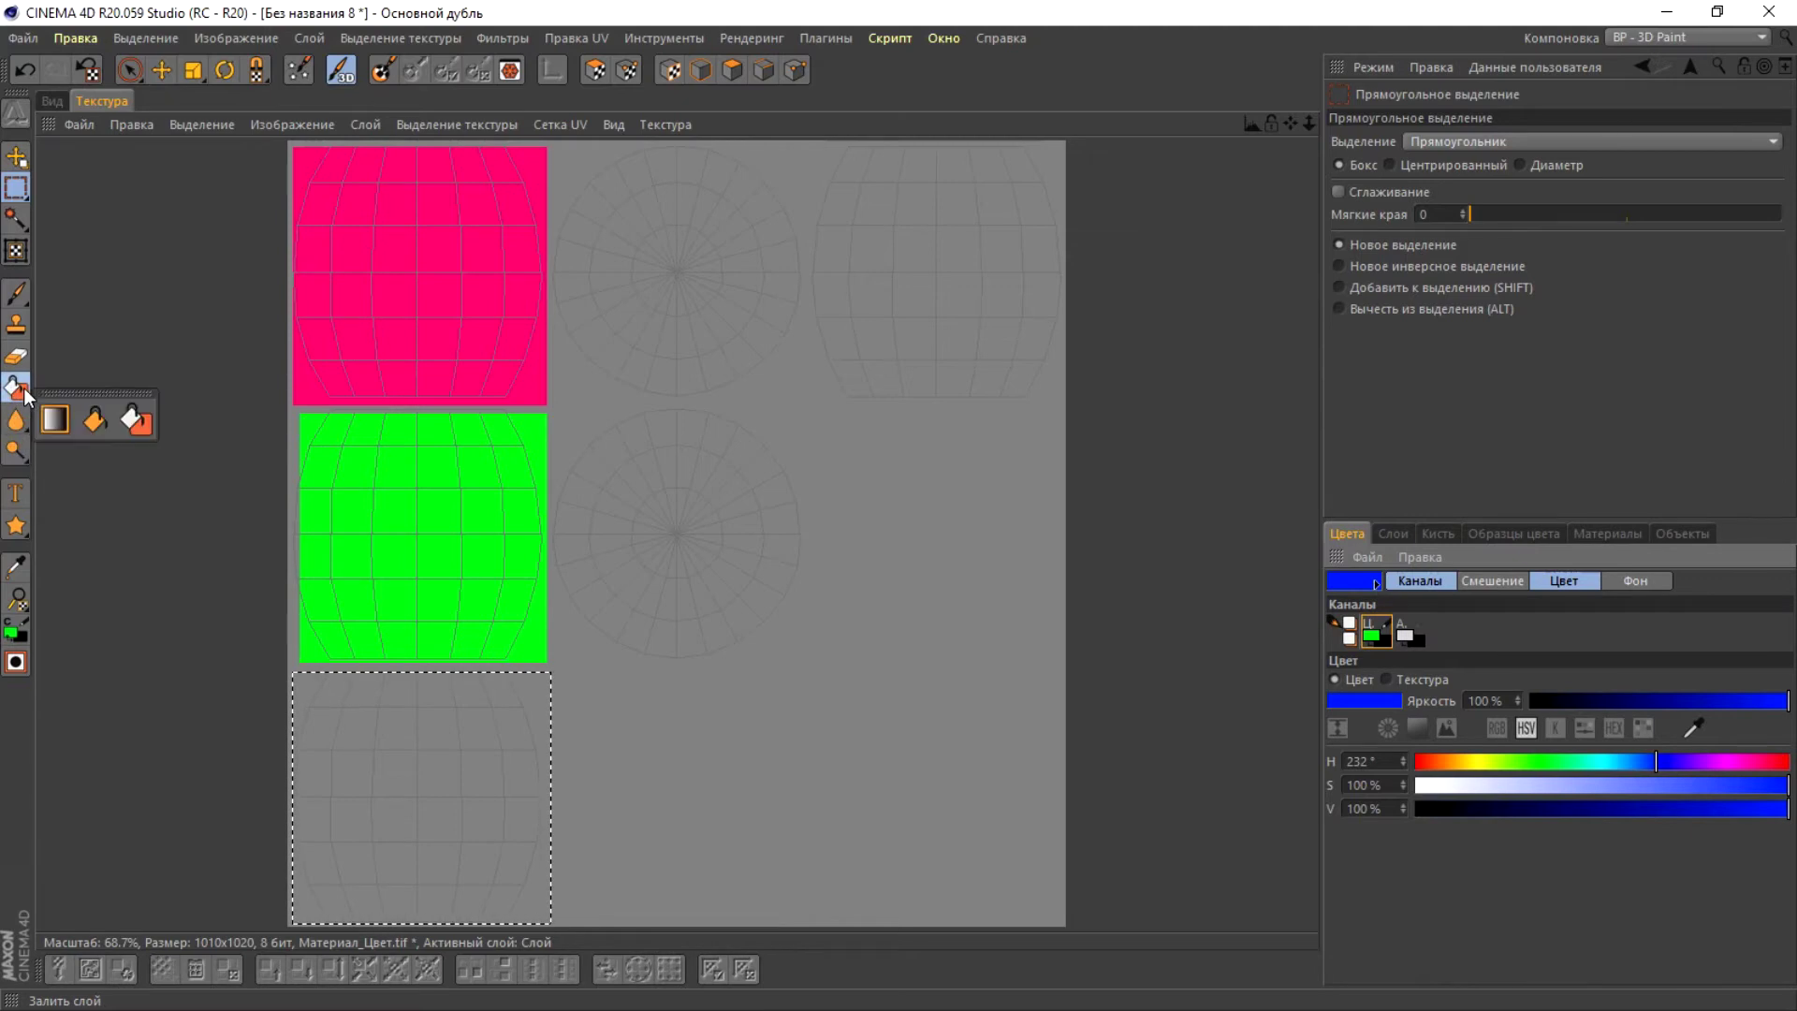
pyautogui.click(140, 426)
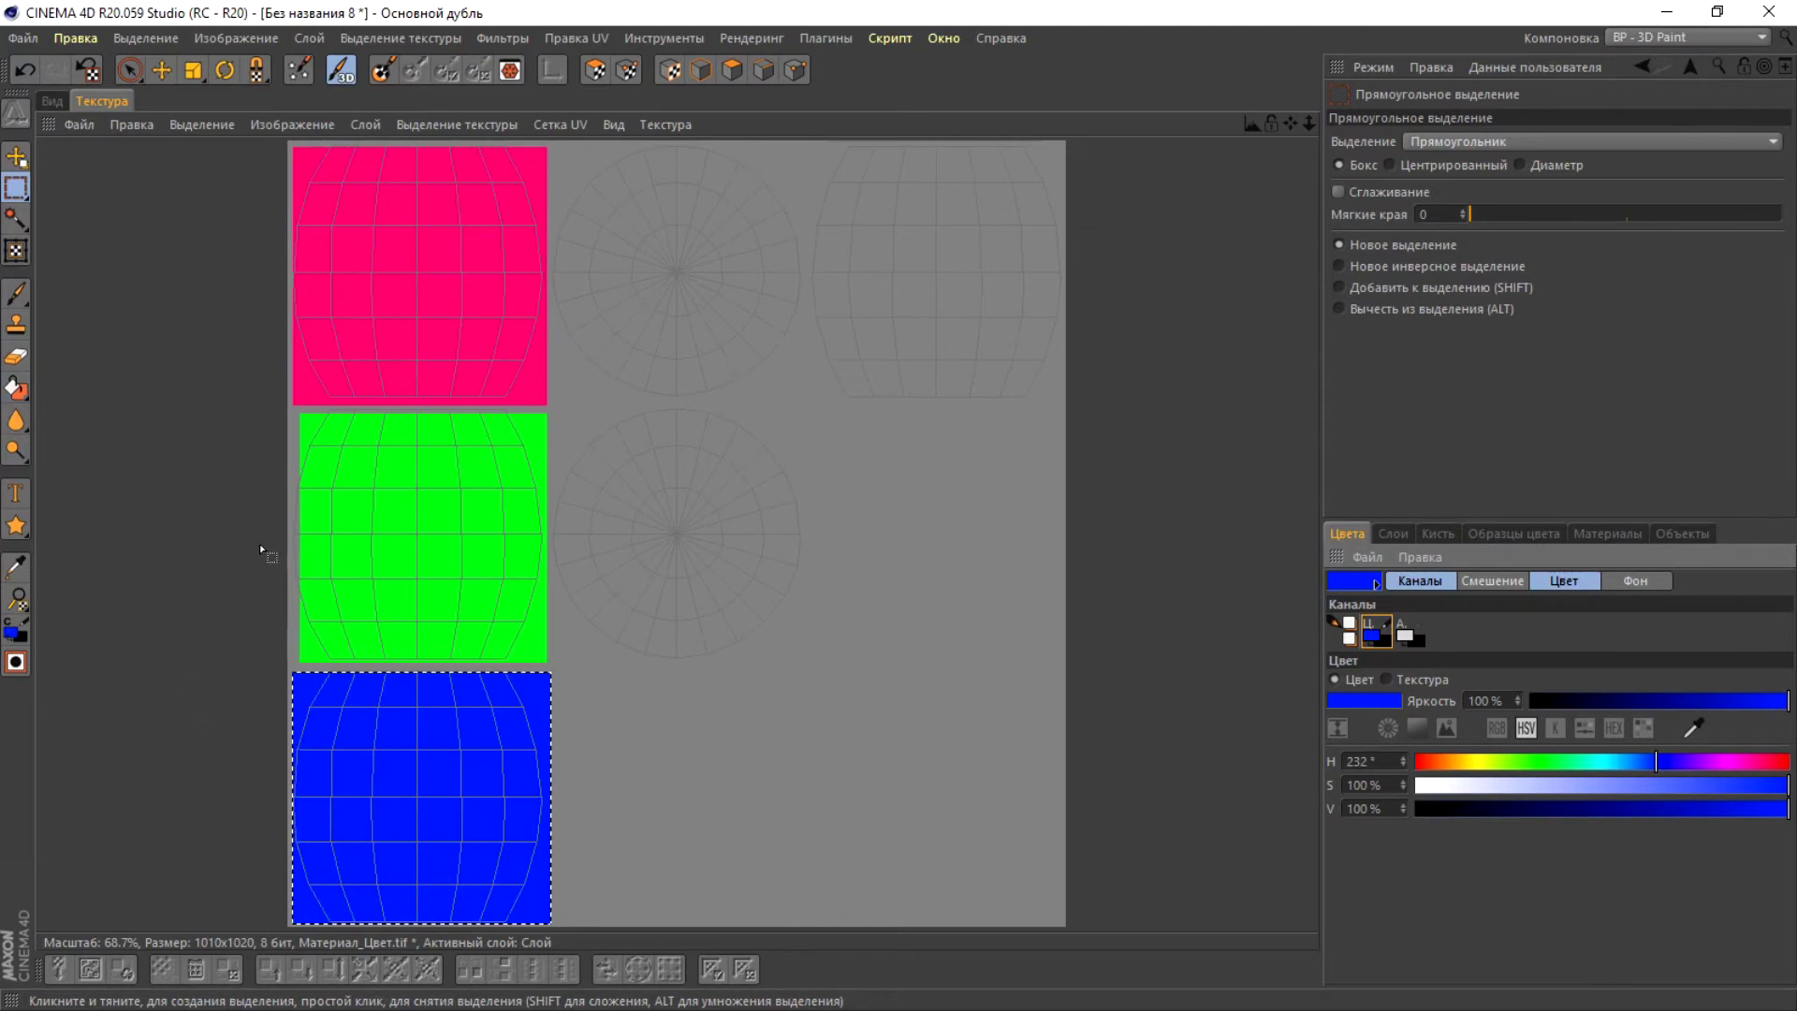
# - Rename the blue-filled layer to "синий"
pyautogui.click(1400, 533)
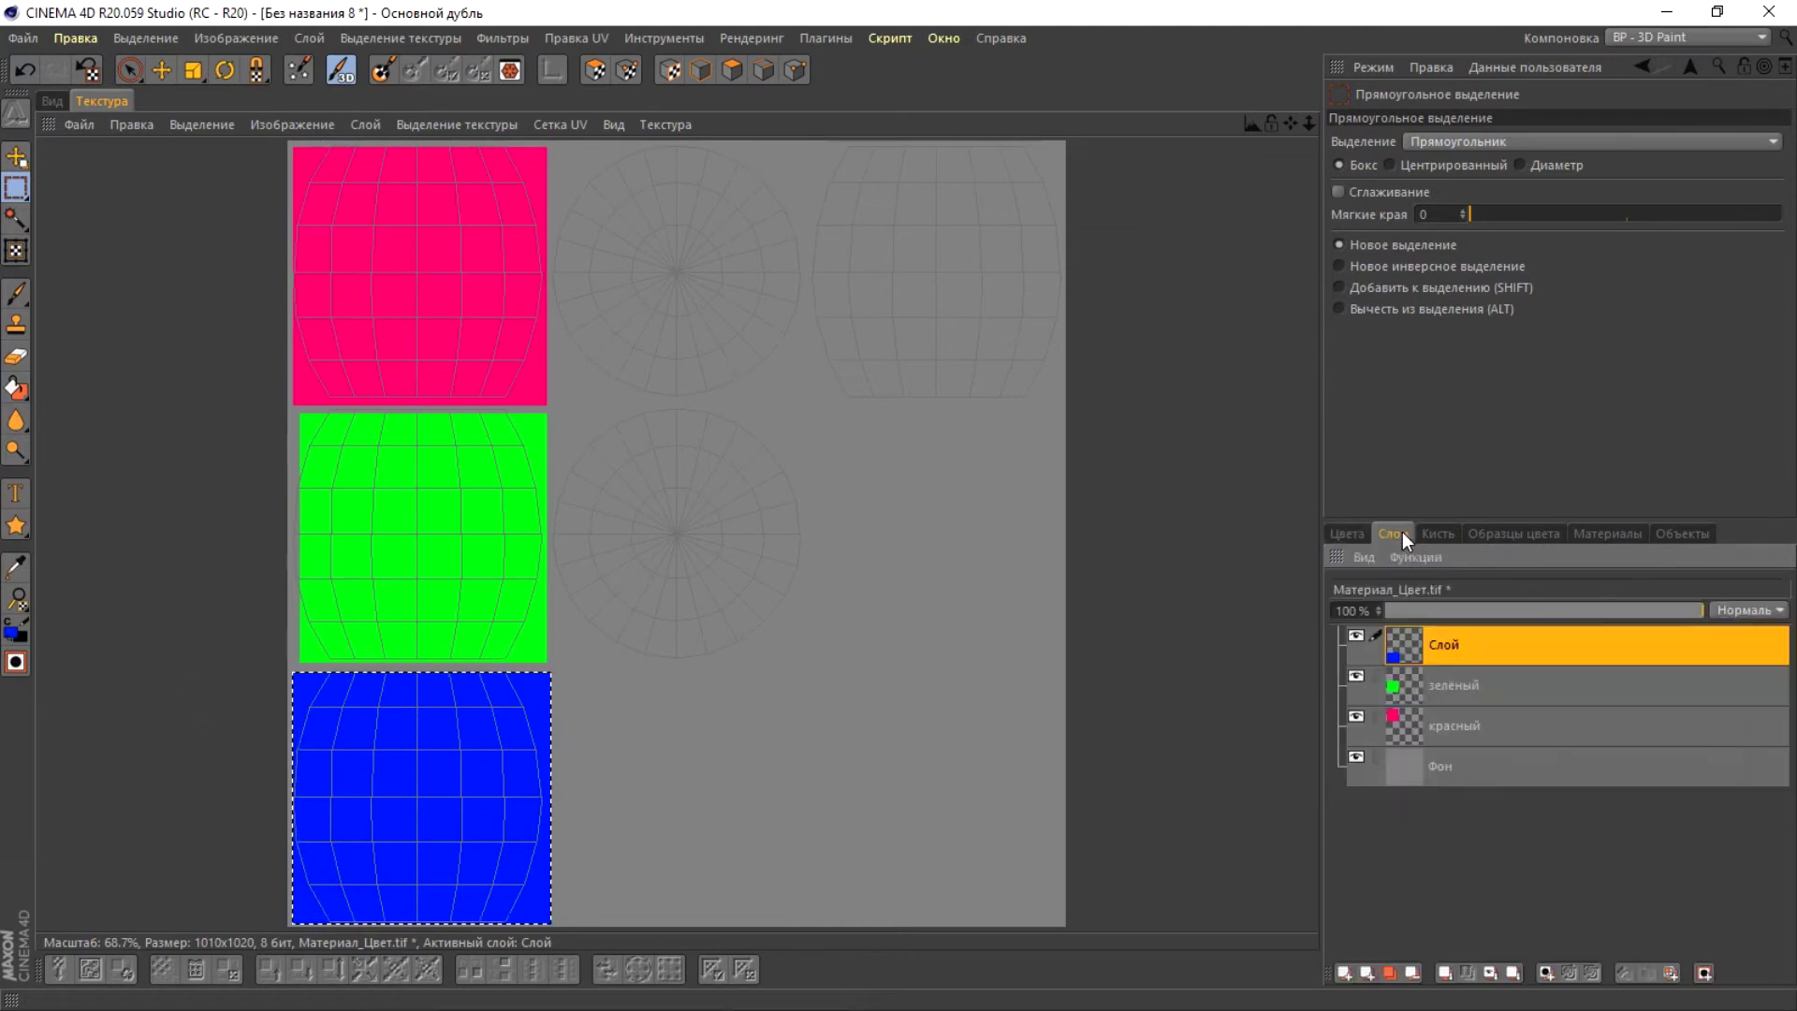
pyautogui.doubleClick(1453, 645)
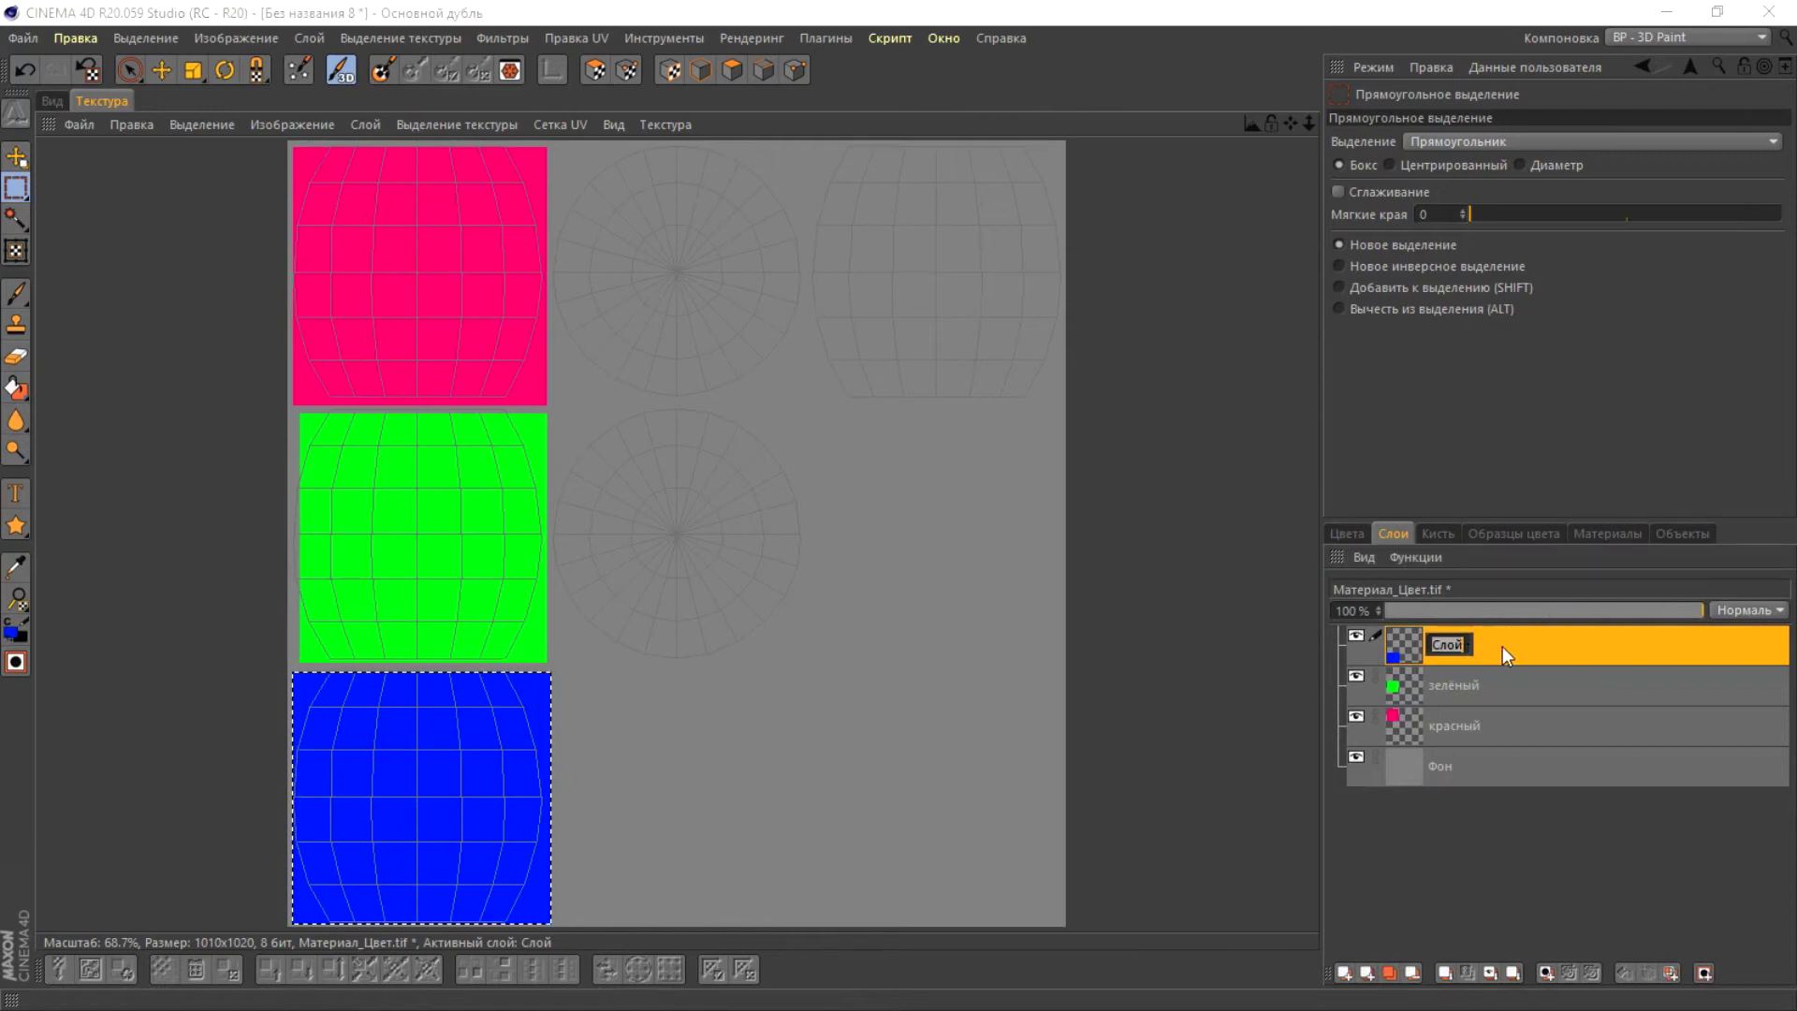
pyautogui.write('си')
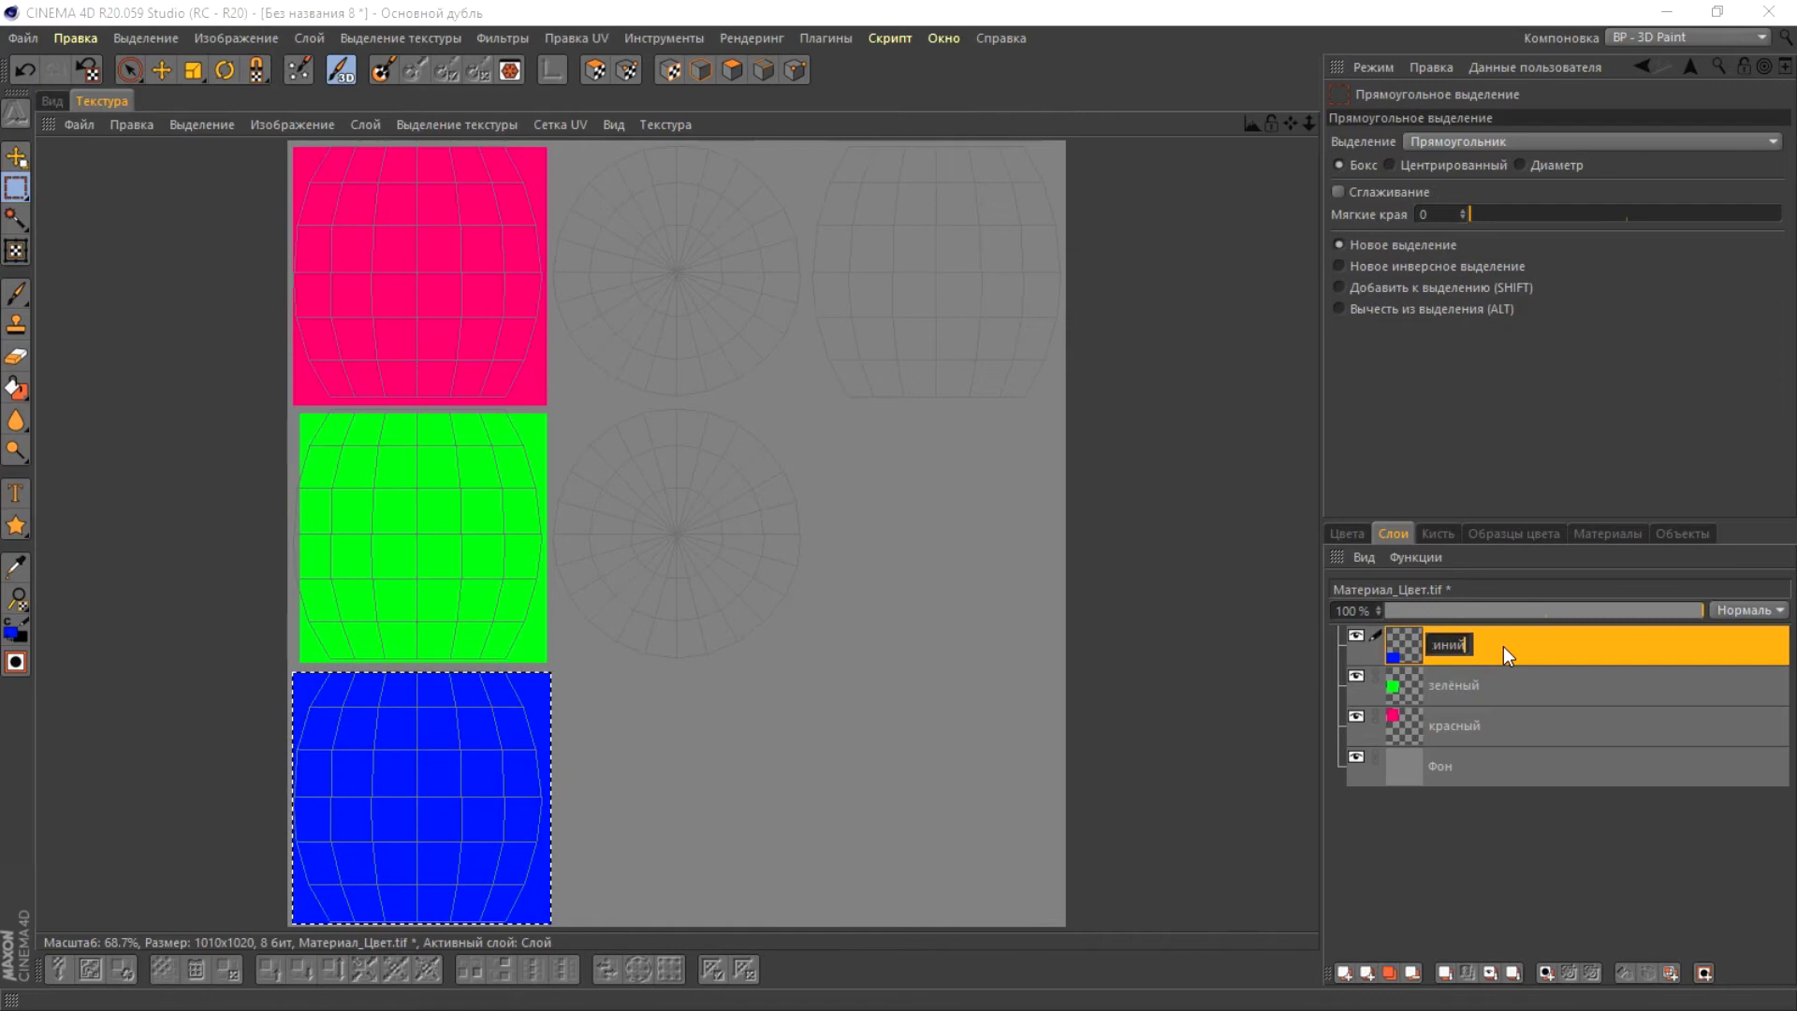
pyautogui.press('Return')
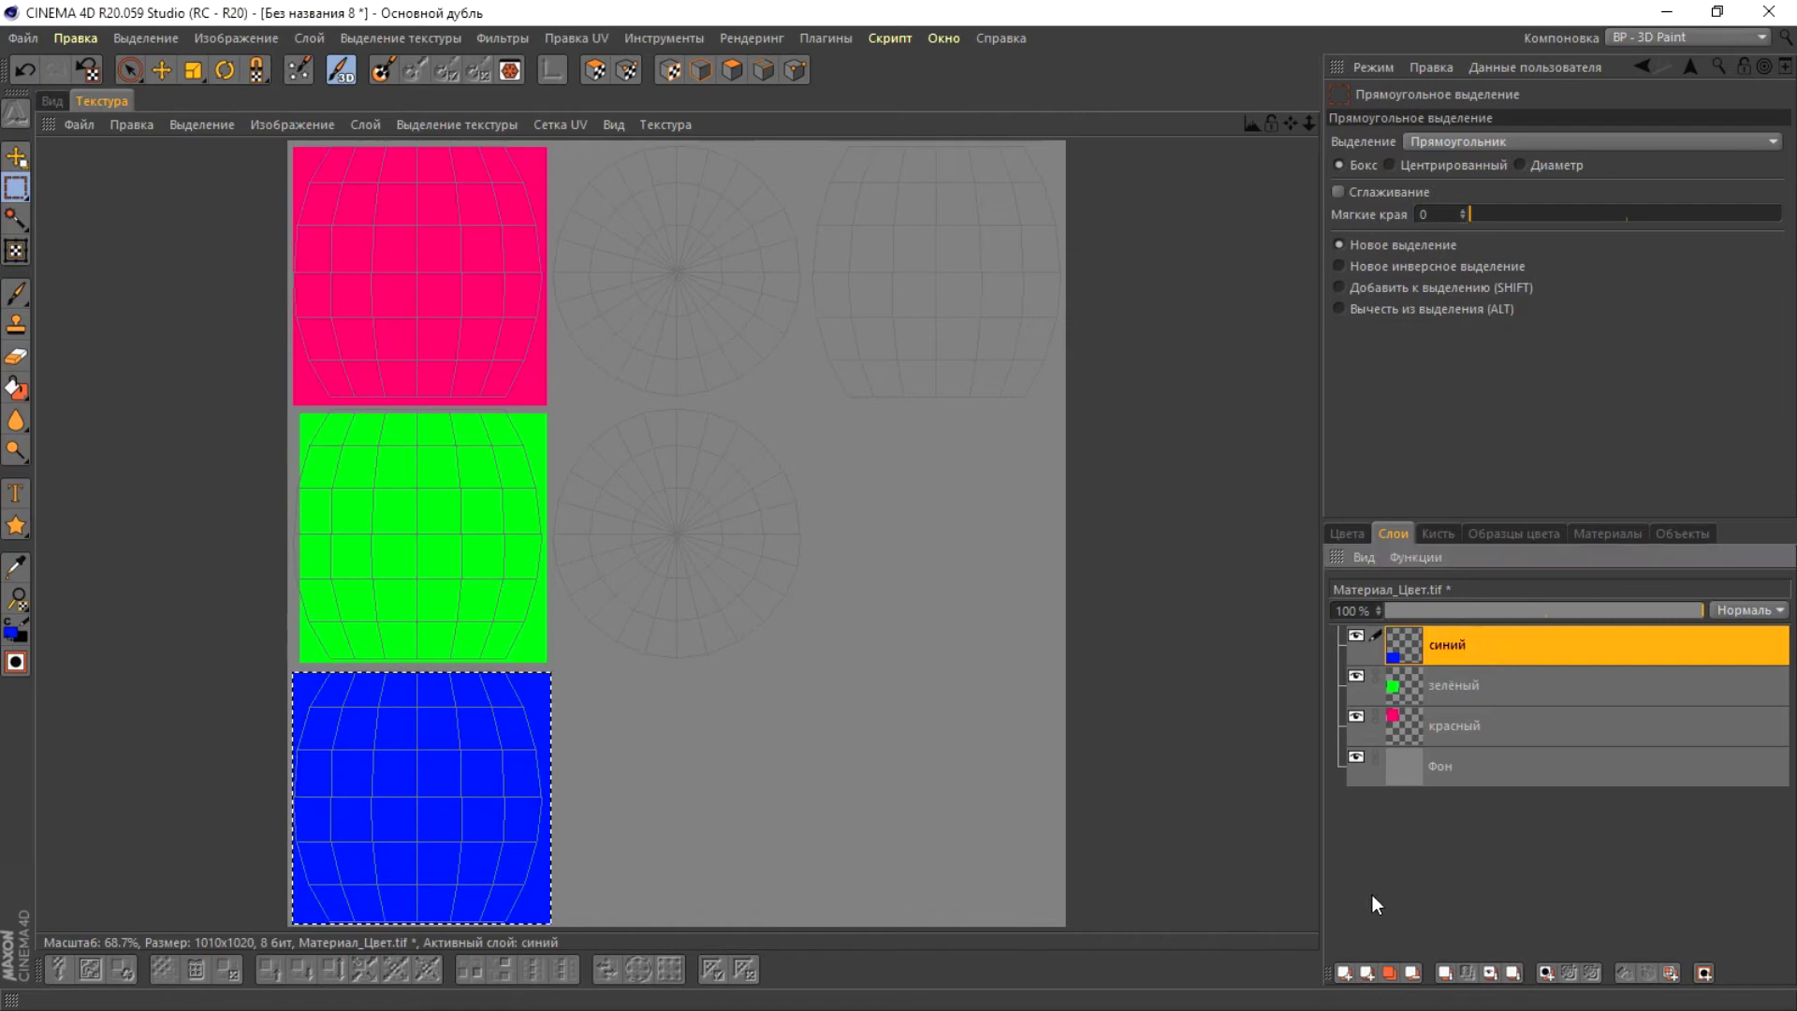
# - On a new layer above "синий", fill a rectangular selection around the upper-right UV island with yellow, hue 65°
pyautogui.click(1345, 973)
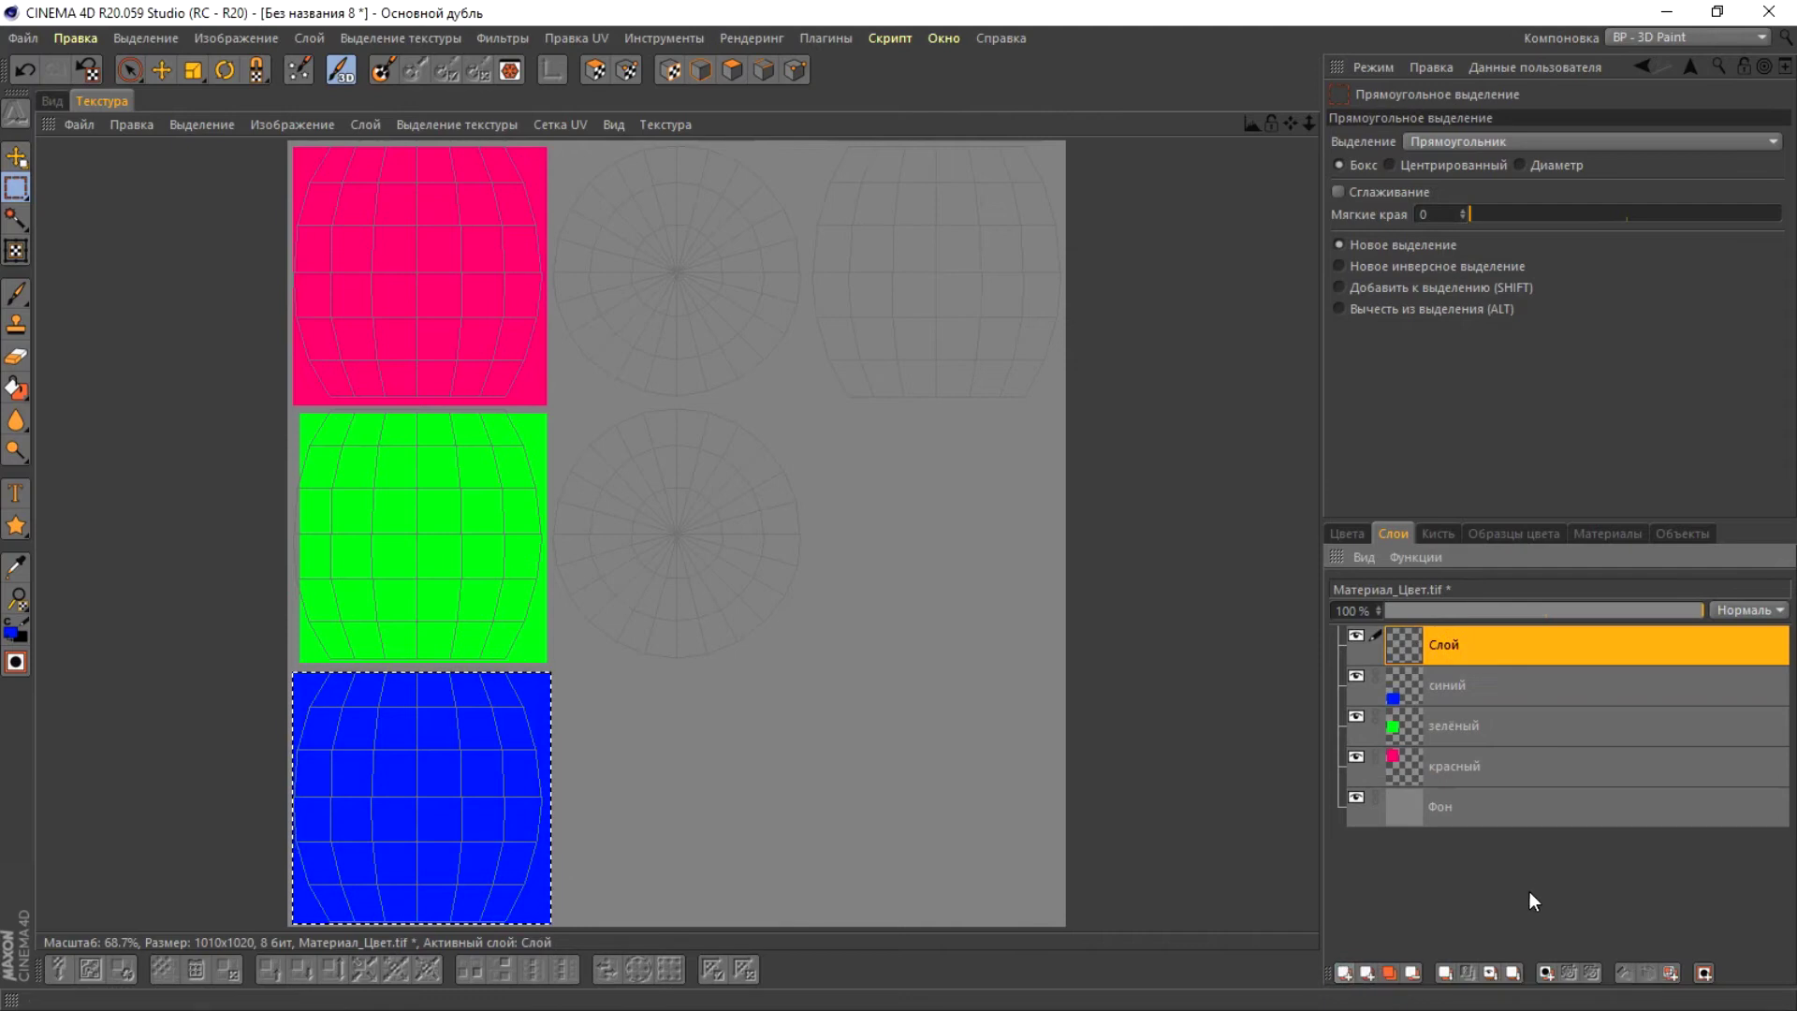
pyautogui.click(1343, 531)
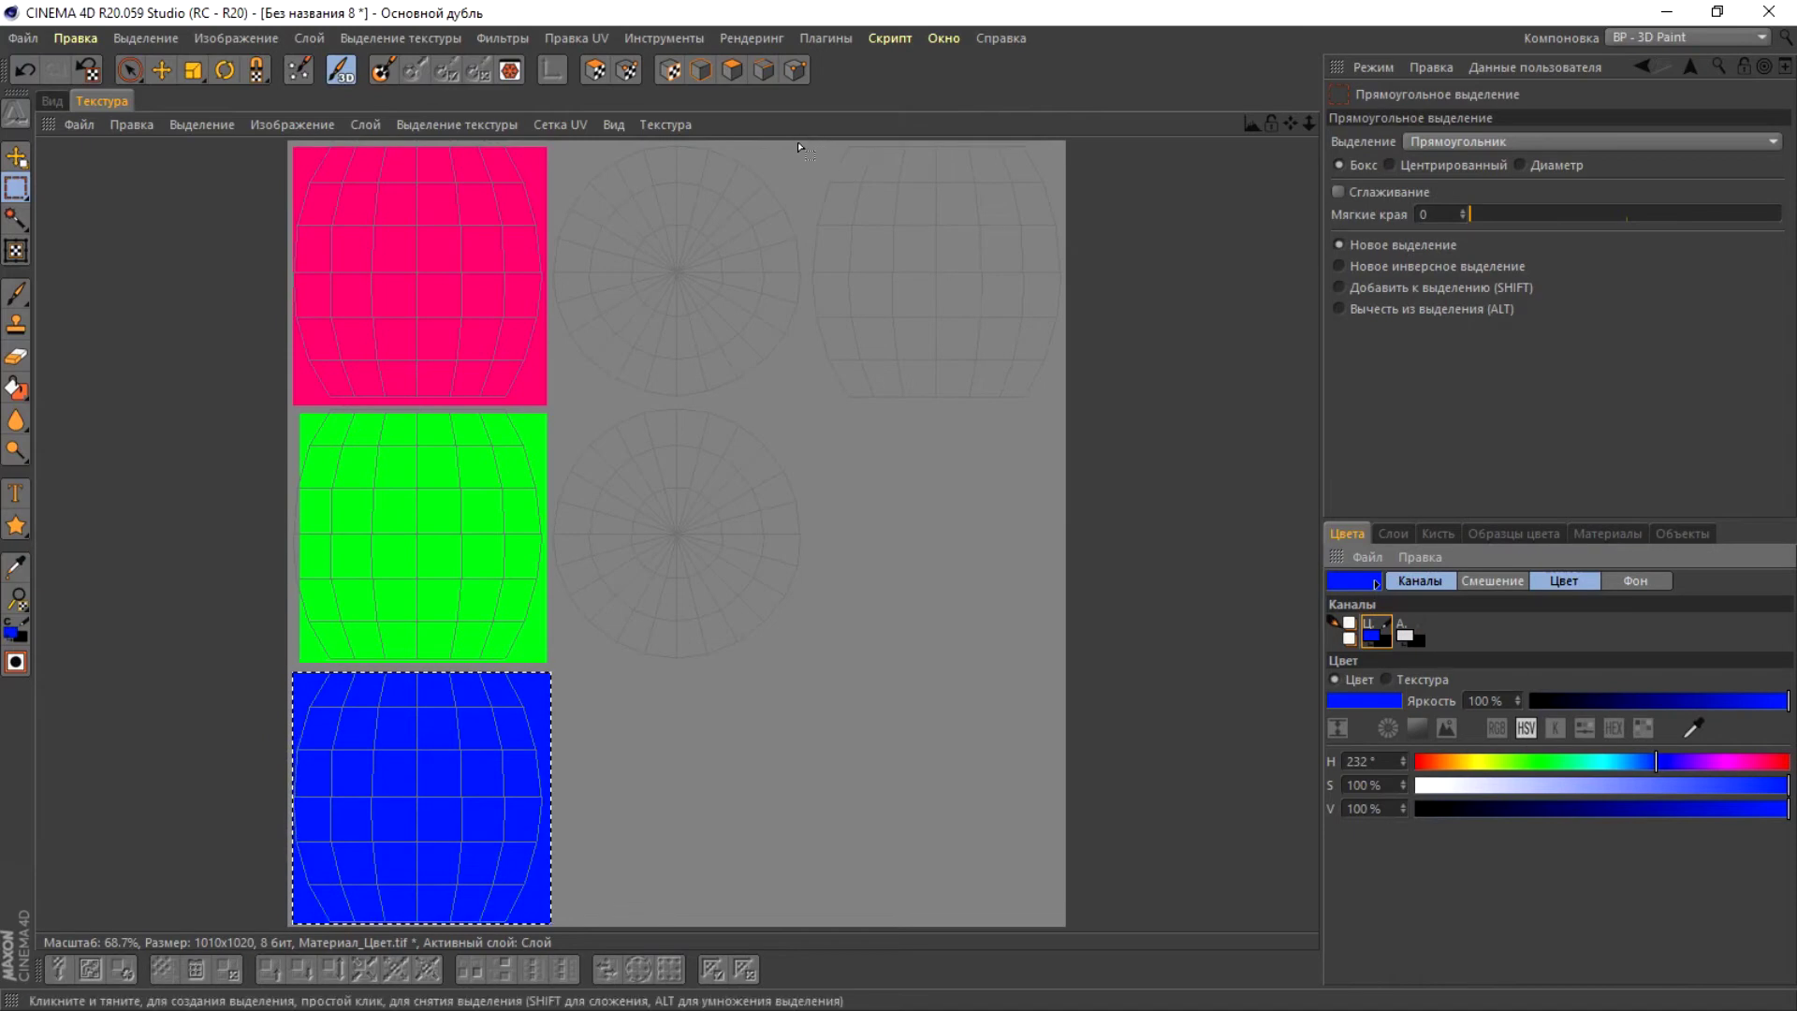
pyautogui.moveTo(797, 148); pyautogui.dragTo(890, 270)
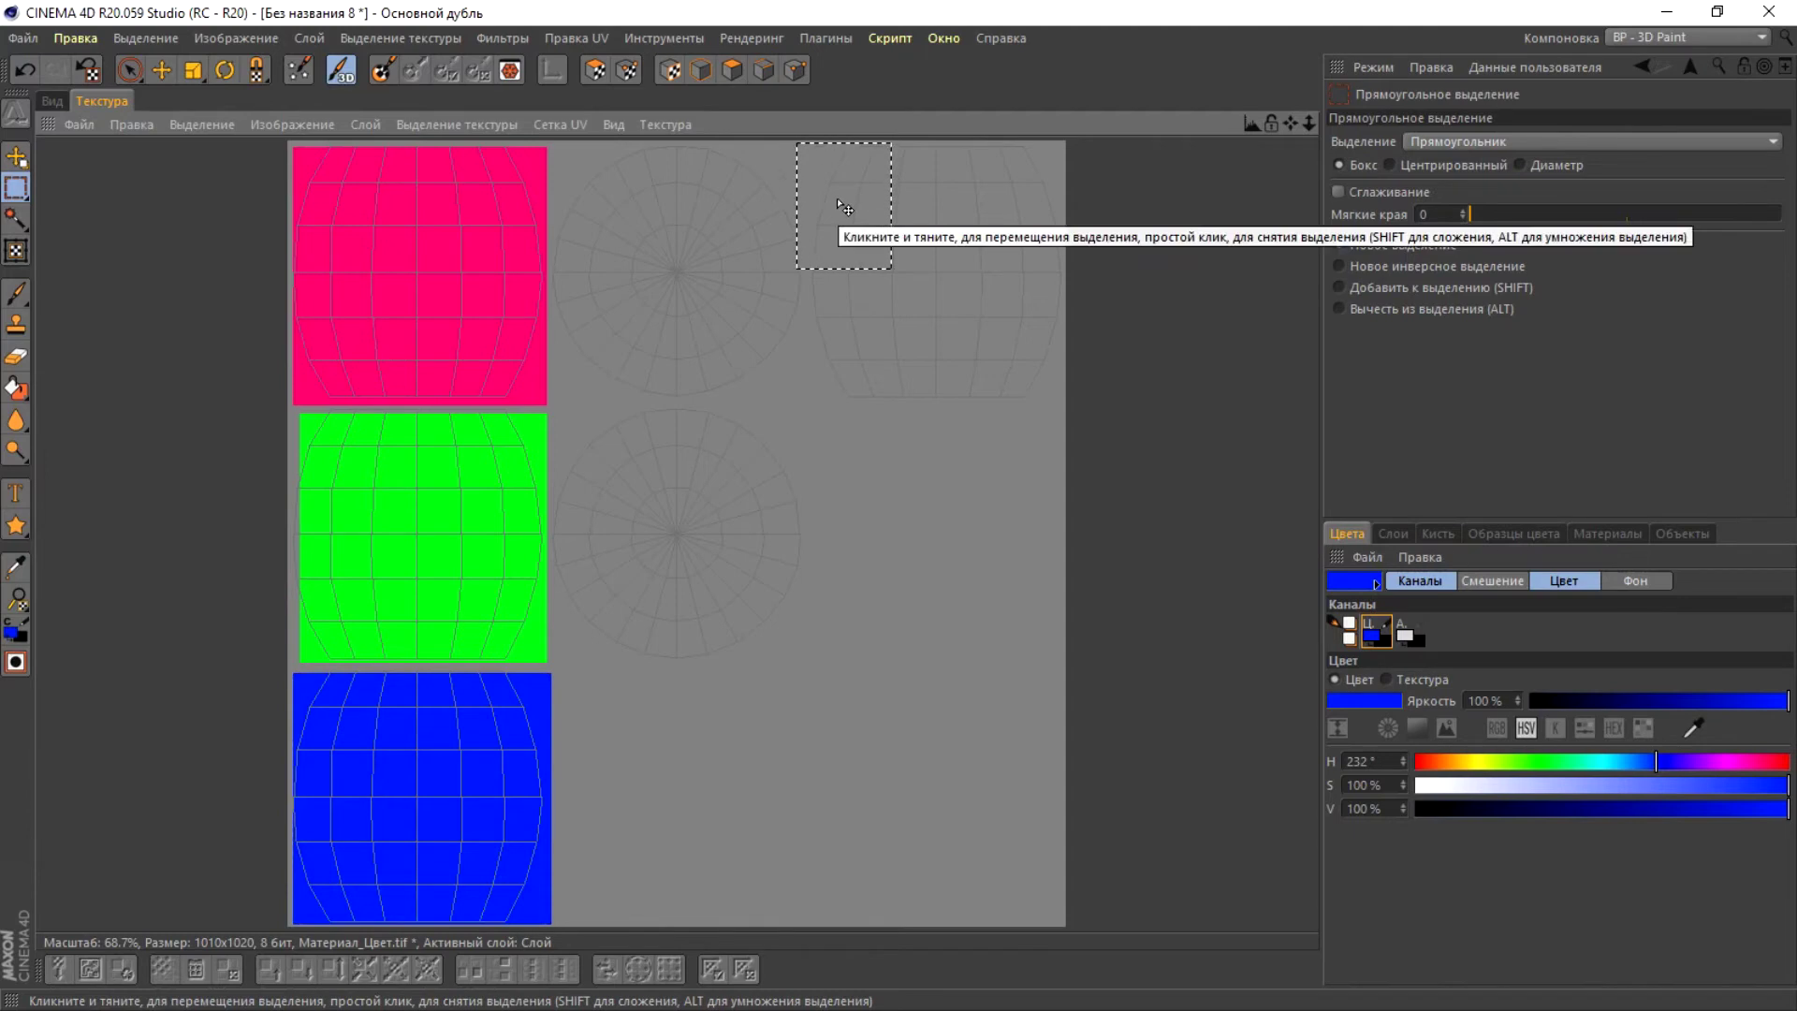
pyautogui.click(871, 432)
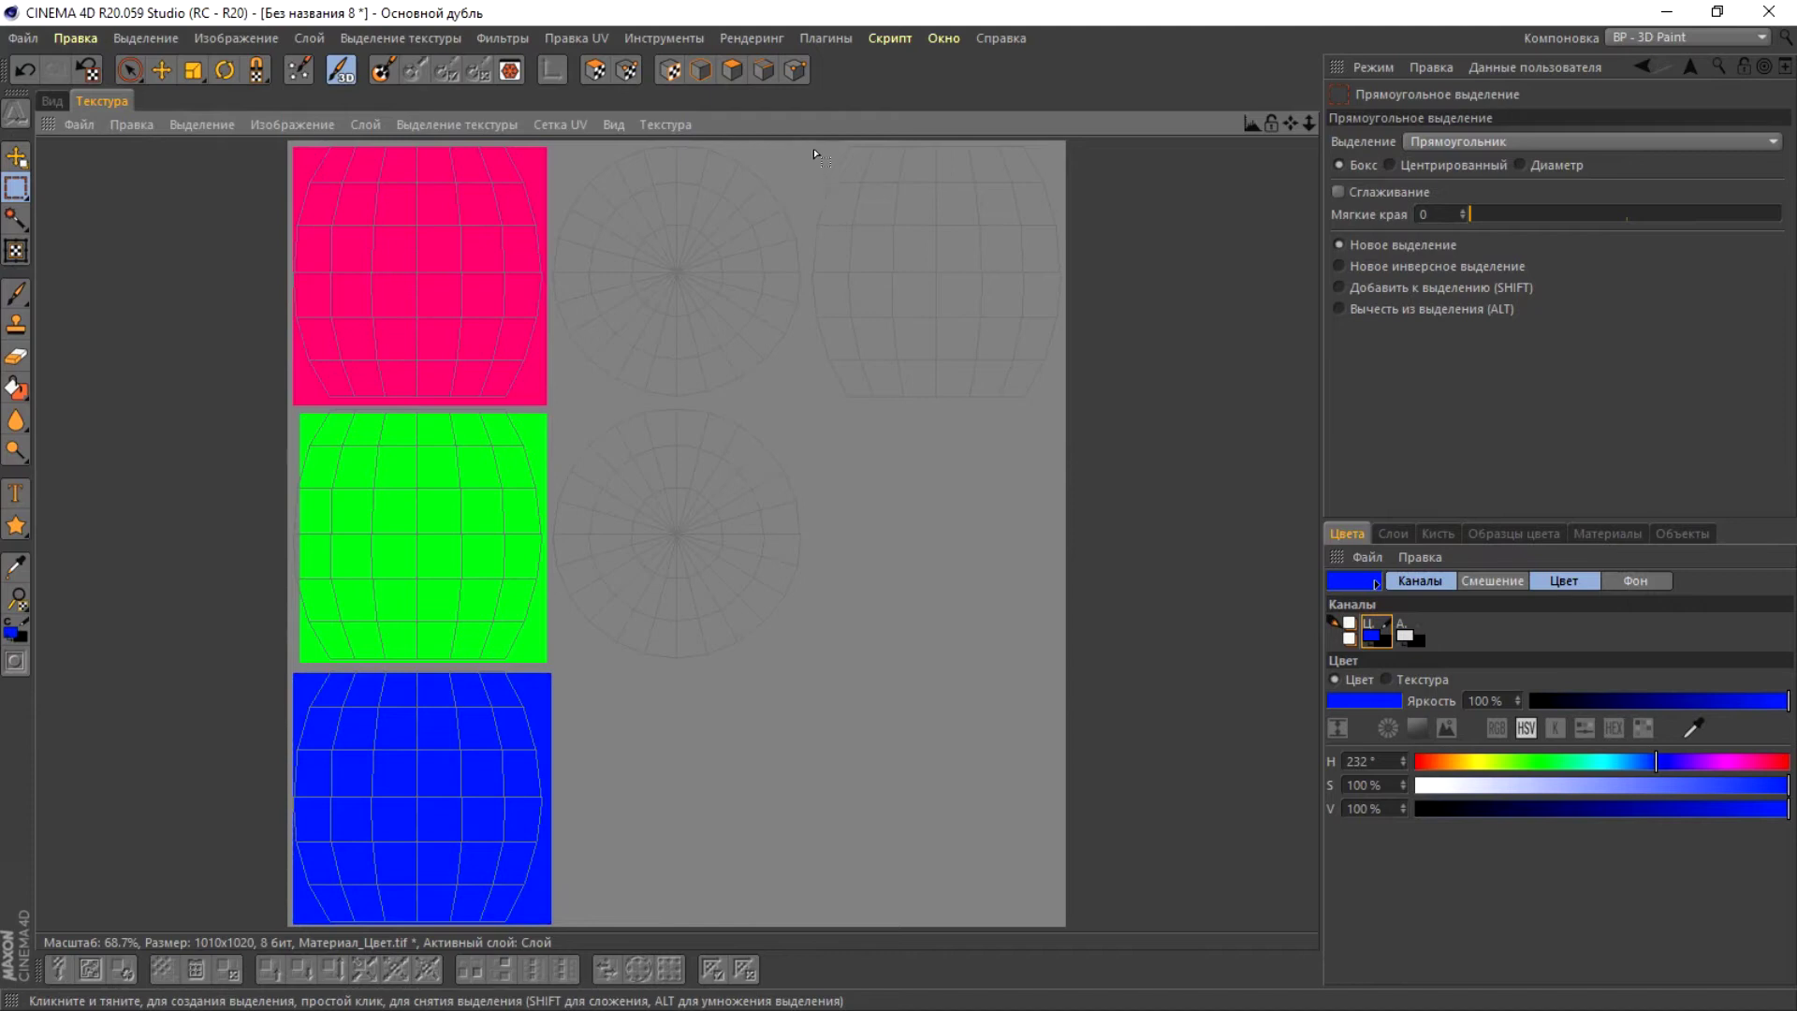
pyautogui.moveTo(813, 151); pyautogui.dragTo(1063, 407)
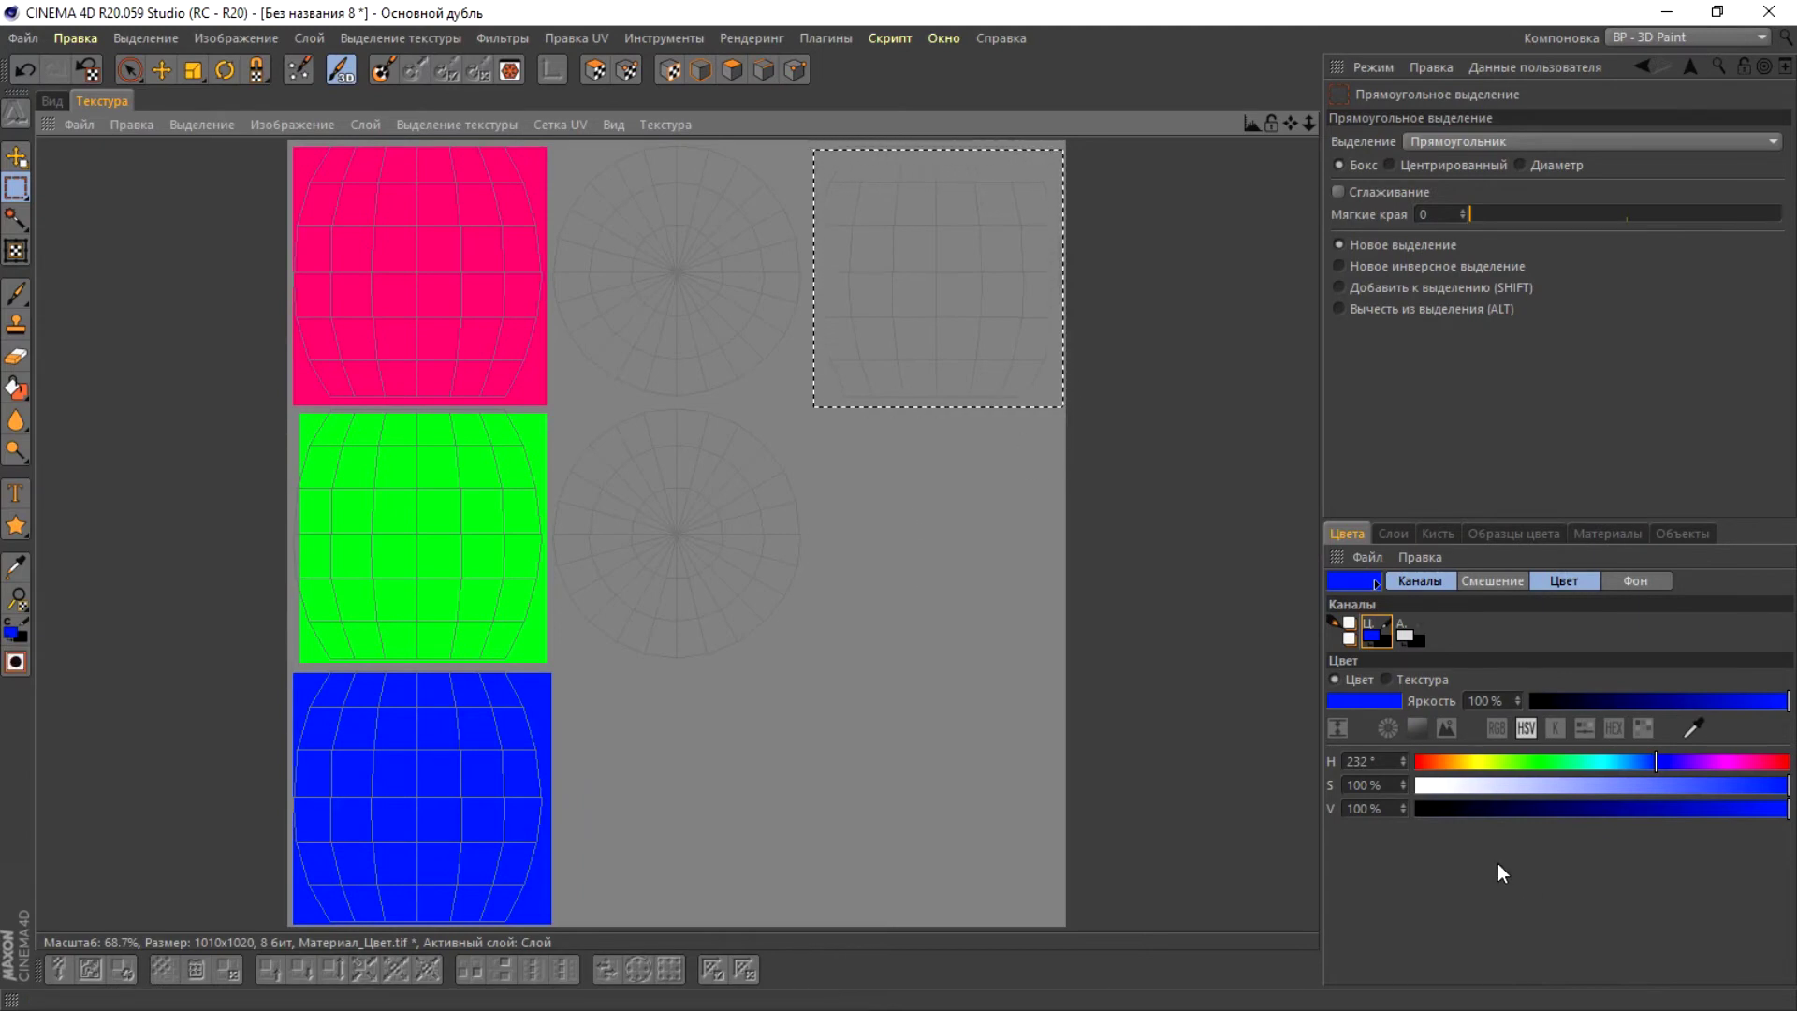
pyautogui.click(1482, 762)
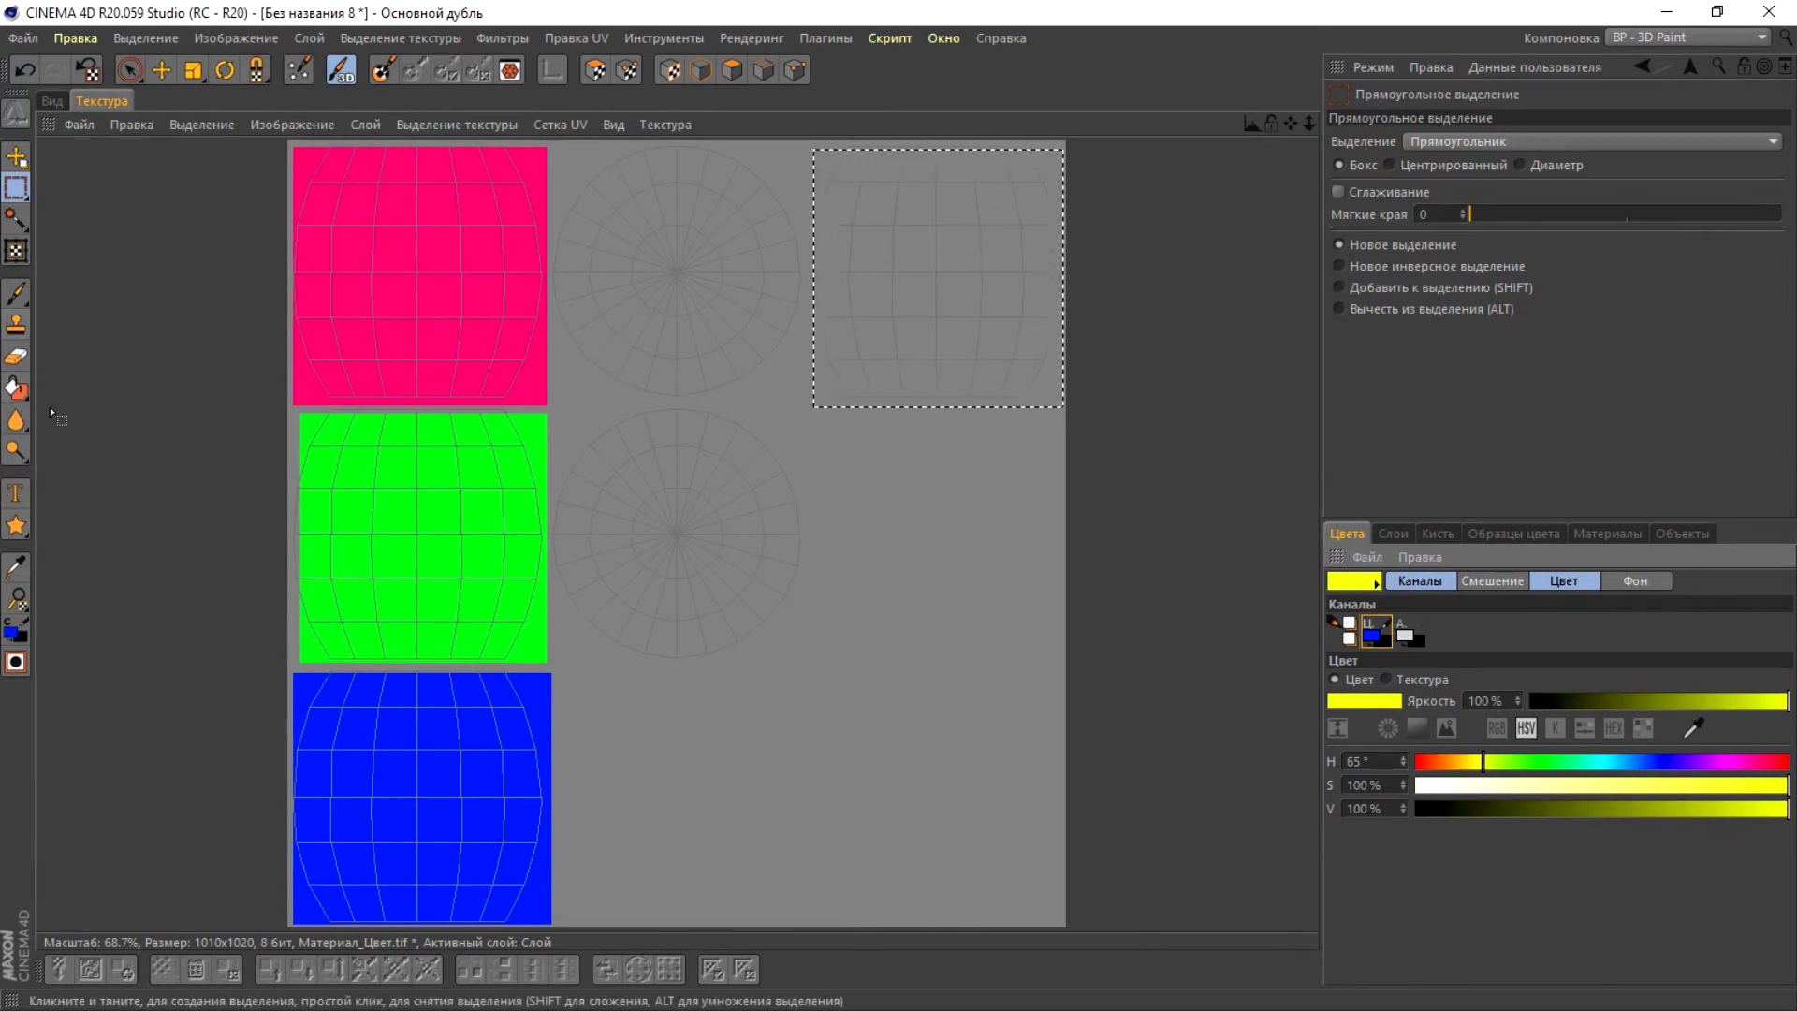
pyautogui.moveTo(19, 398); pyautogui.dragTo(137, 419)
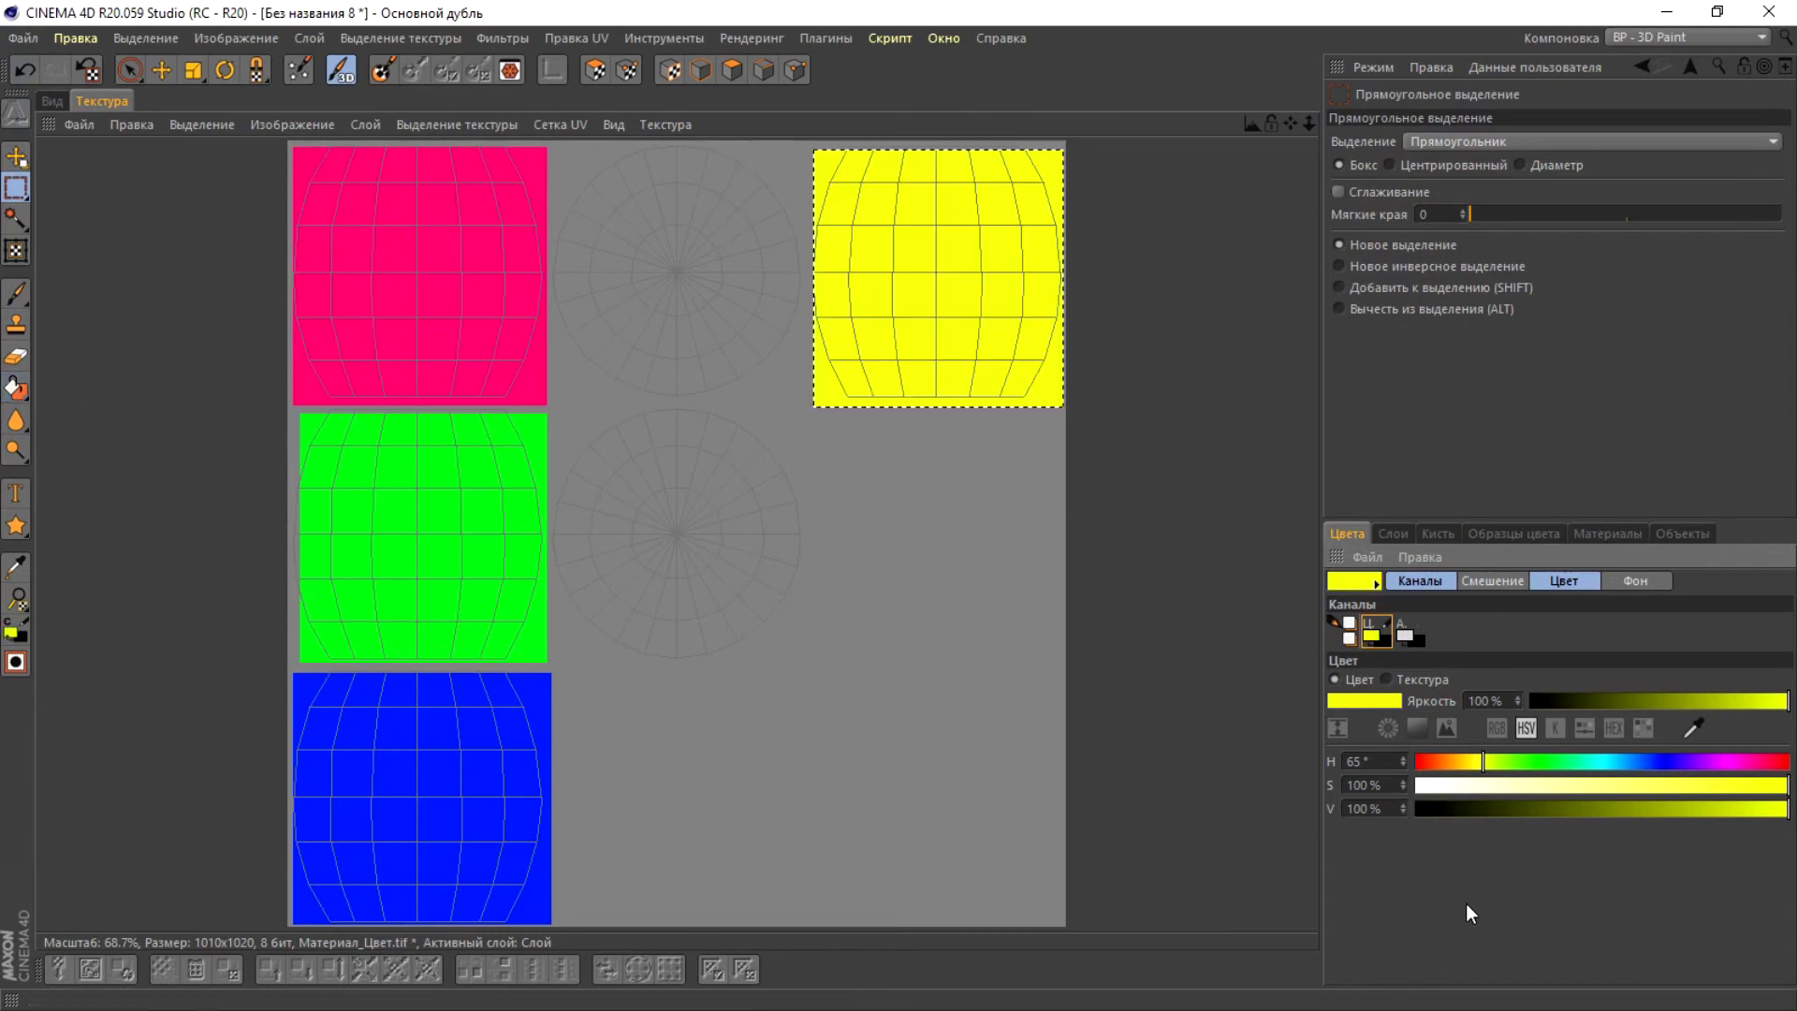
# - Rename the yellow-filled layer to "жёлтый"
pyautogui.click(1403, 534)
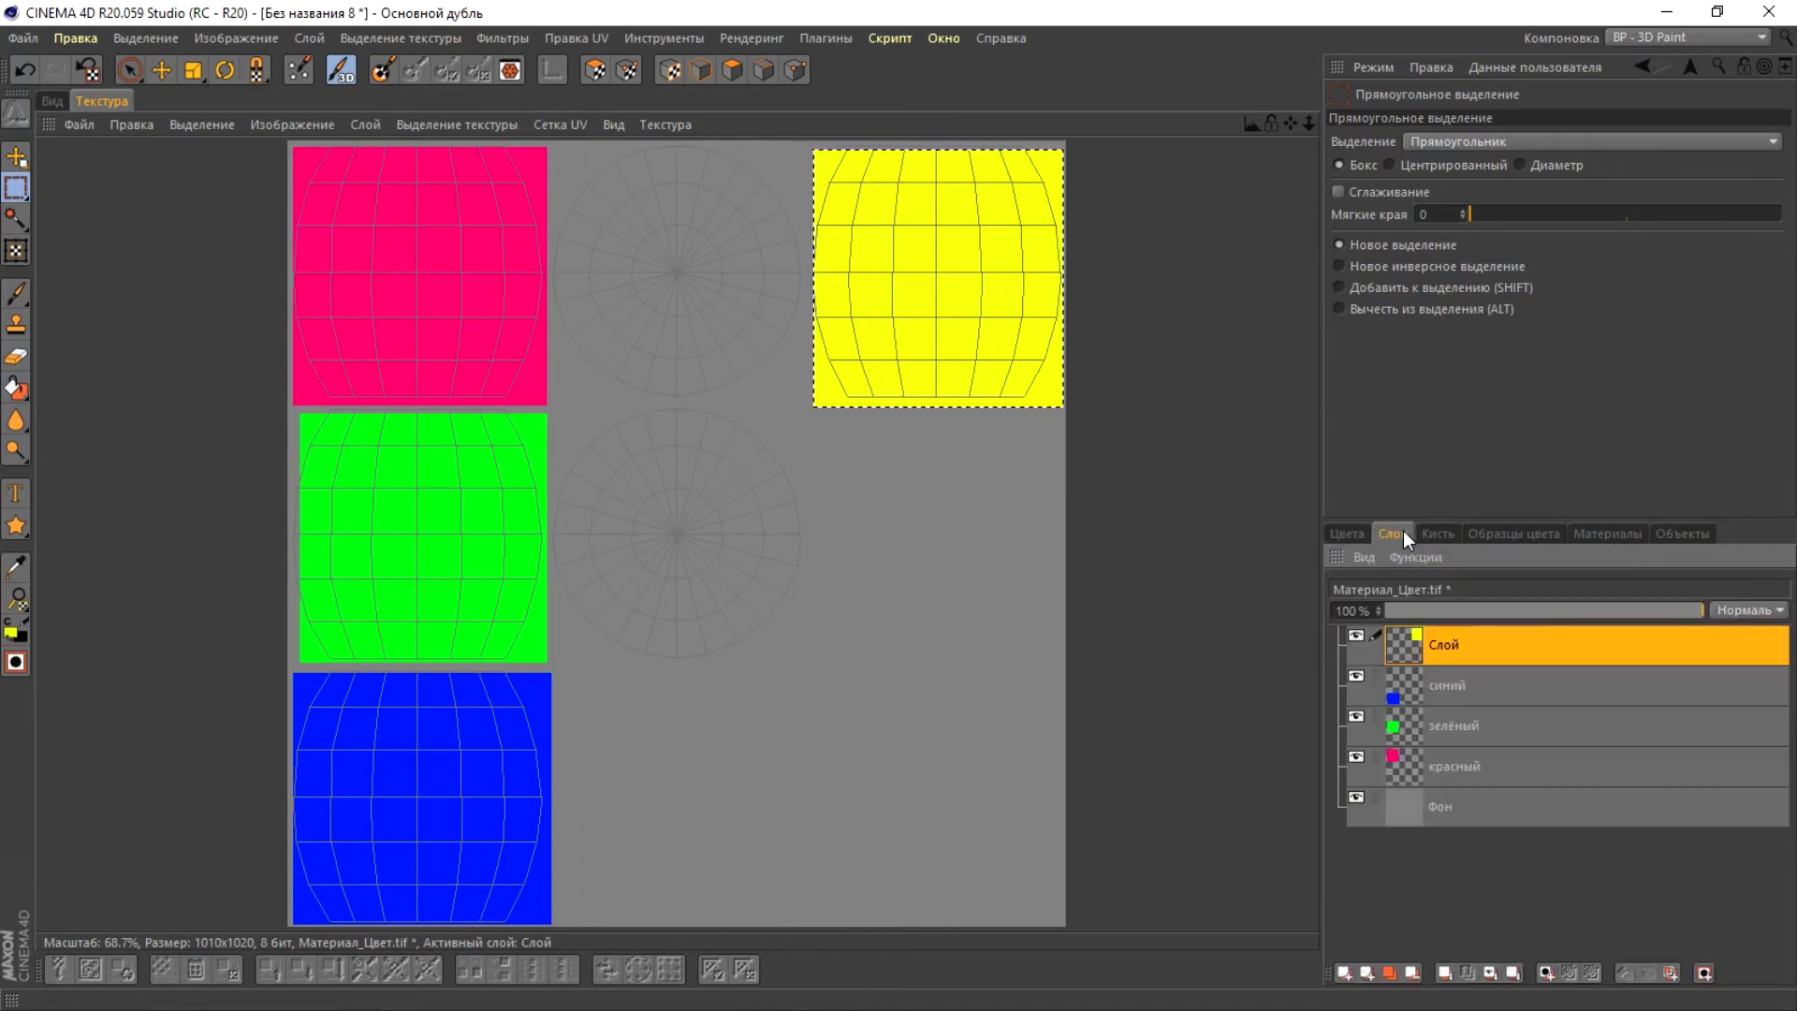
pyautogui.doubleClick(1458, 642)
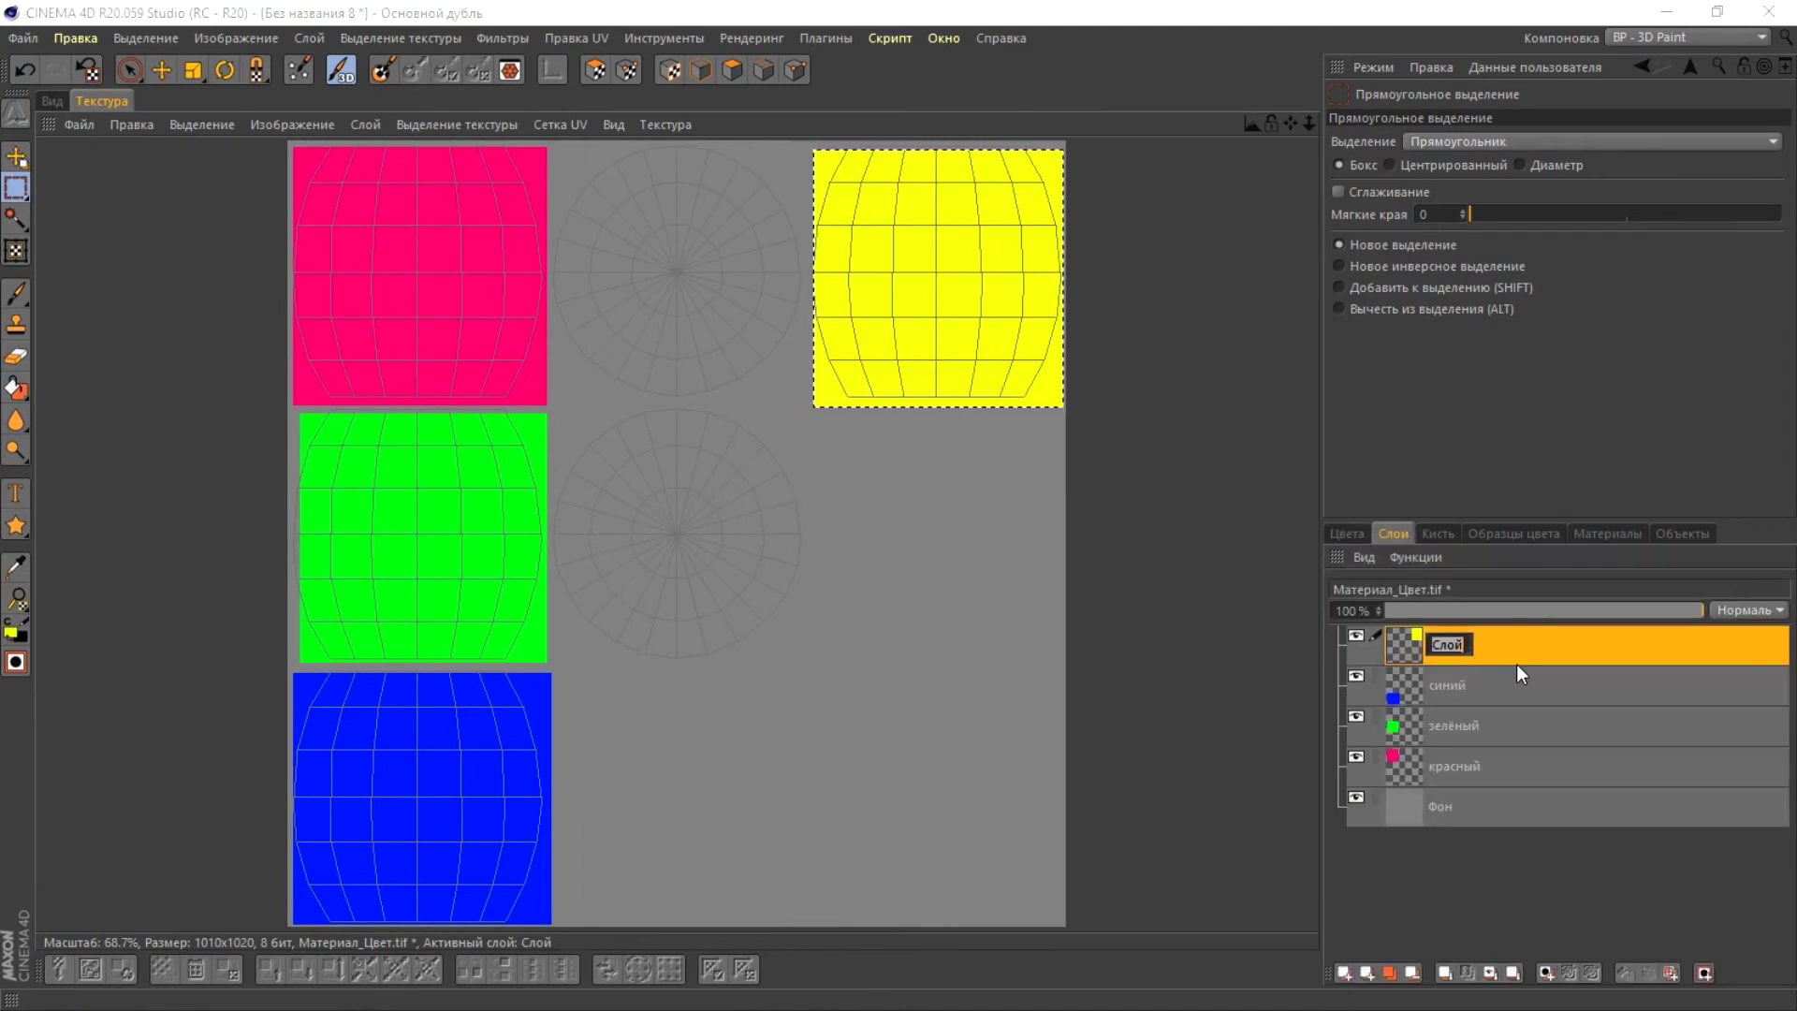
pyautogui.write('жё')
pyautogui.write('лтый')
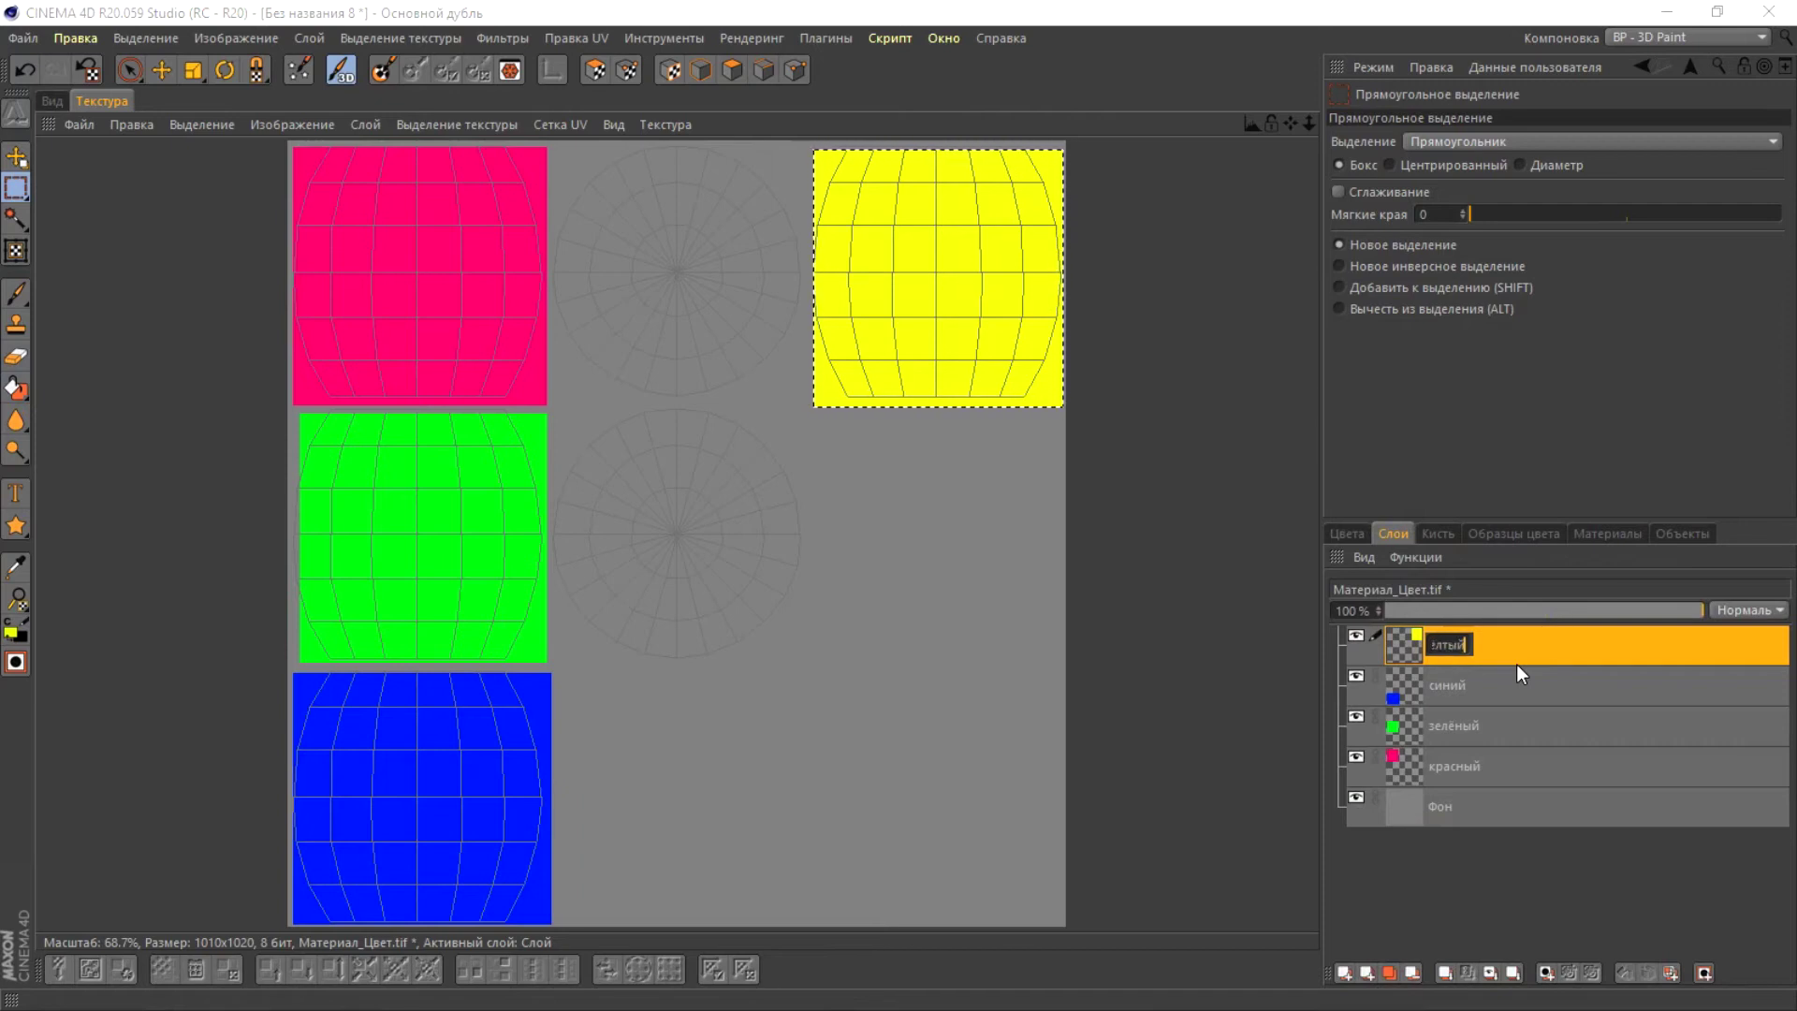
pyautogui.press('Return')
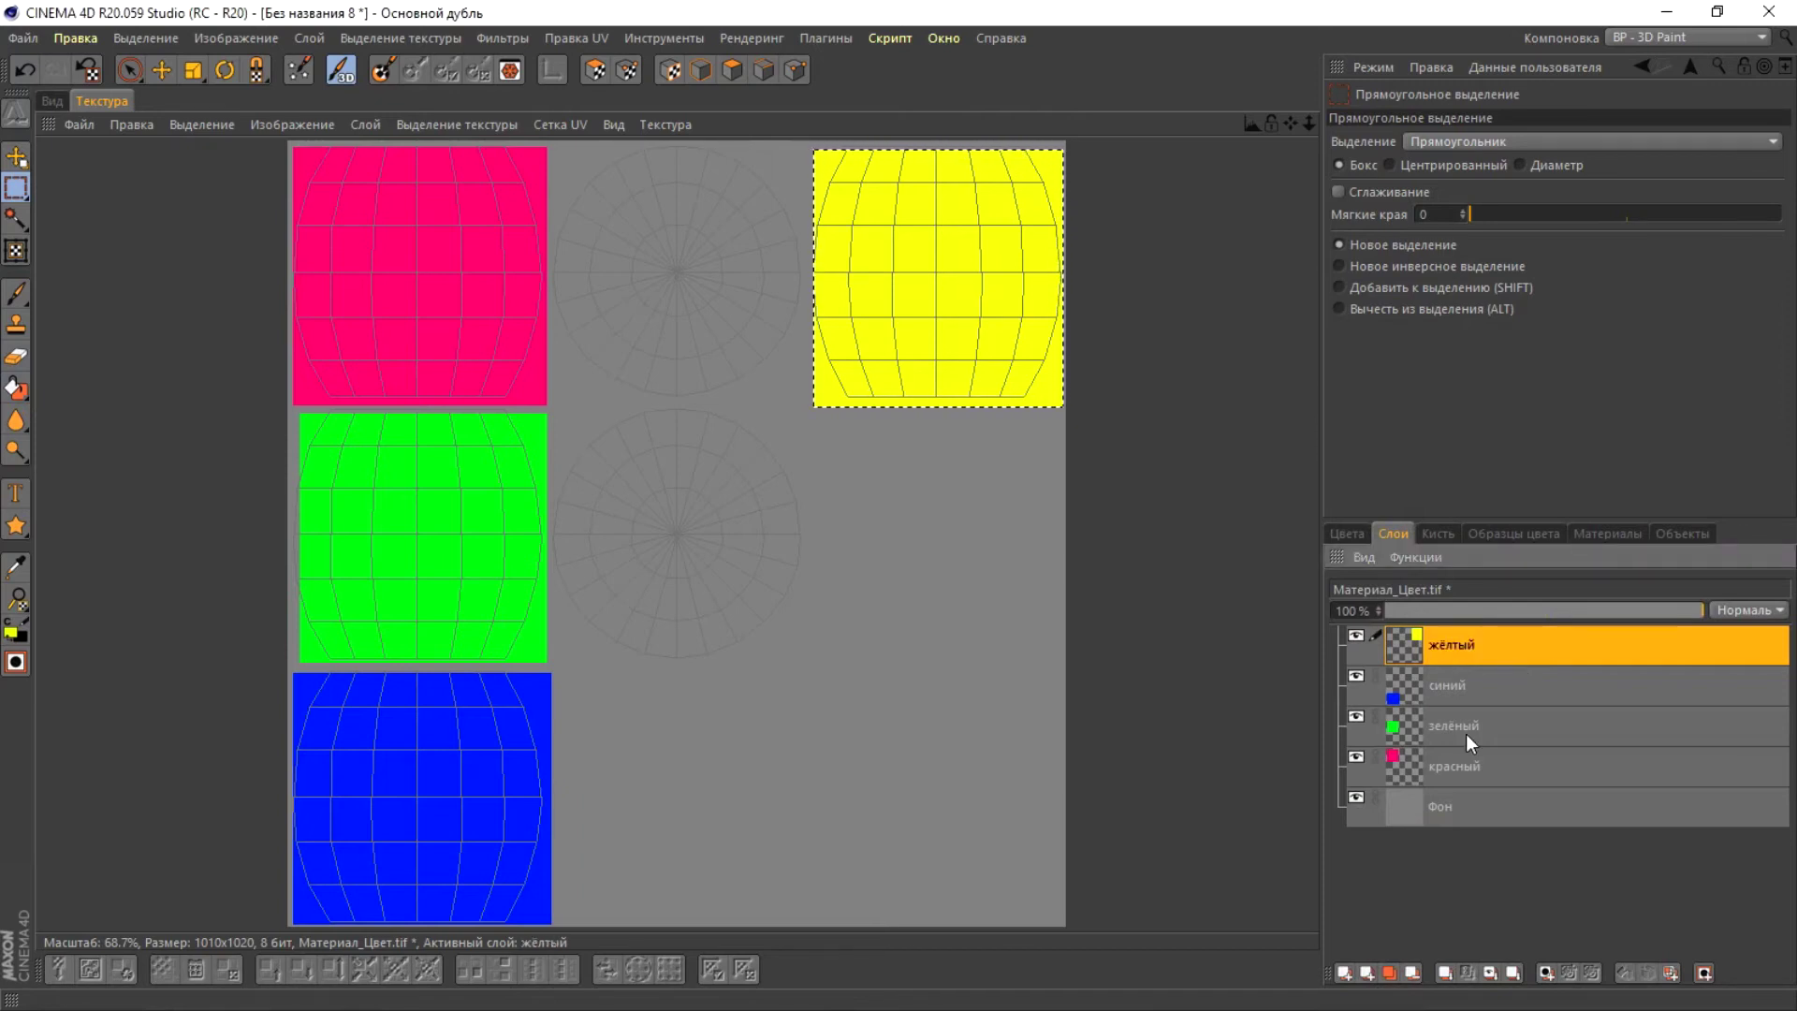
# - On a new layer above "жёлтый", fill one rectangular selection around both circular UV islands with near-white, saturation 8%, and clear the selection
pyautogui.click(1345, 973)
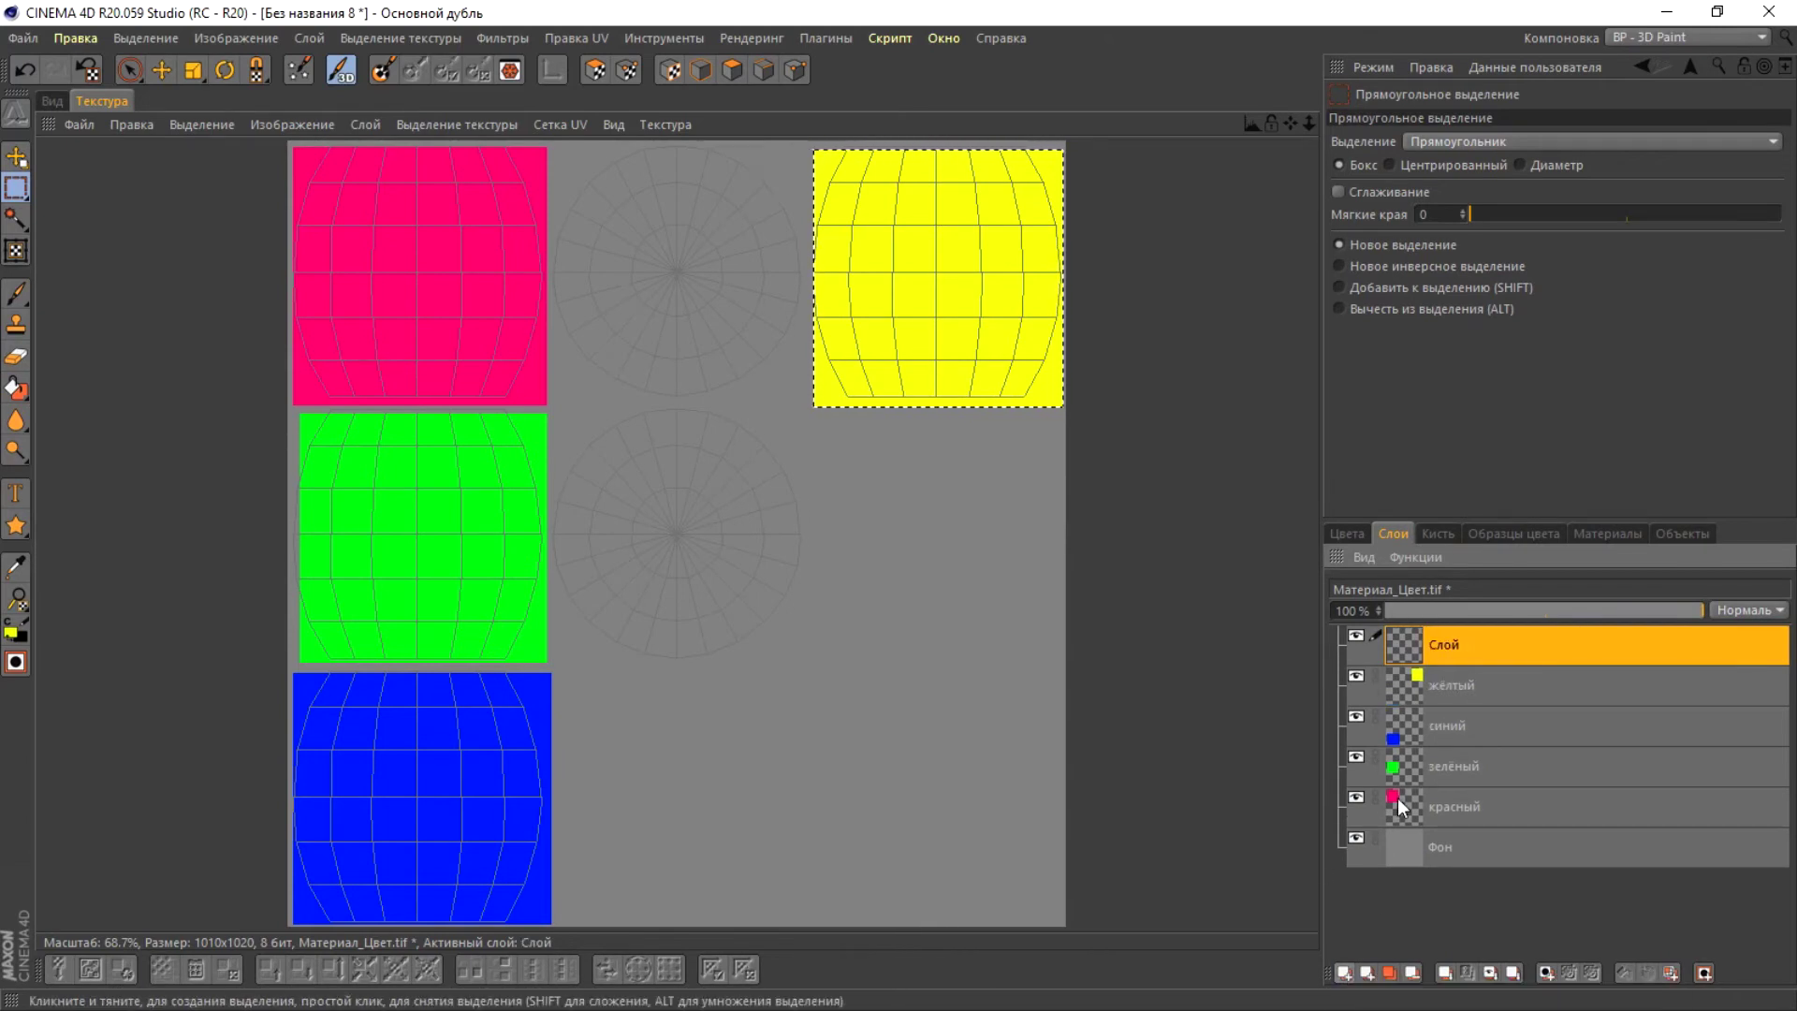
pyautogui.click(1347, 532)
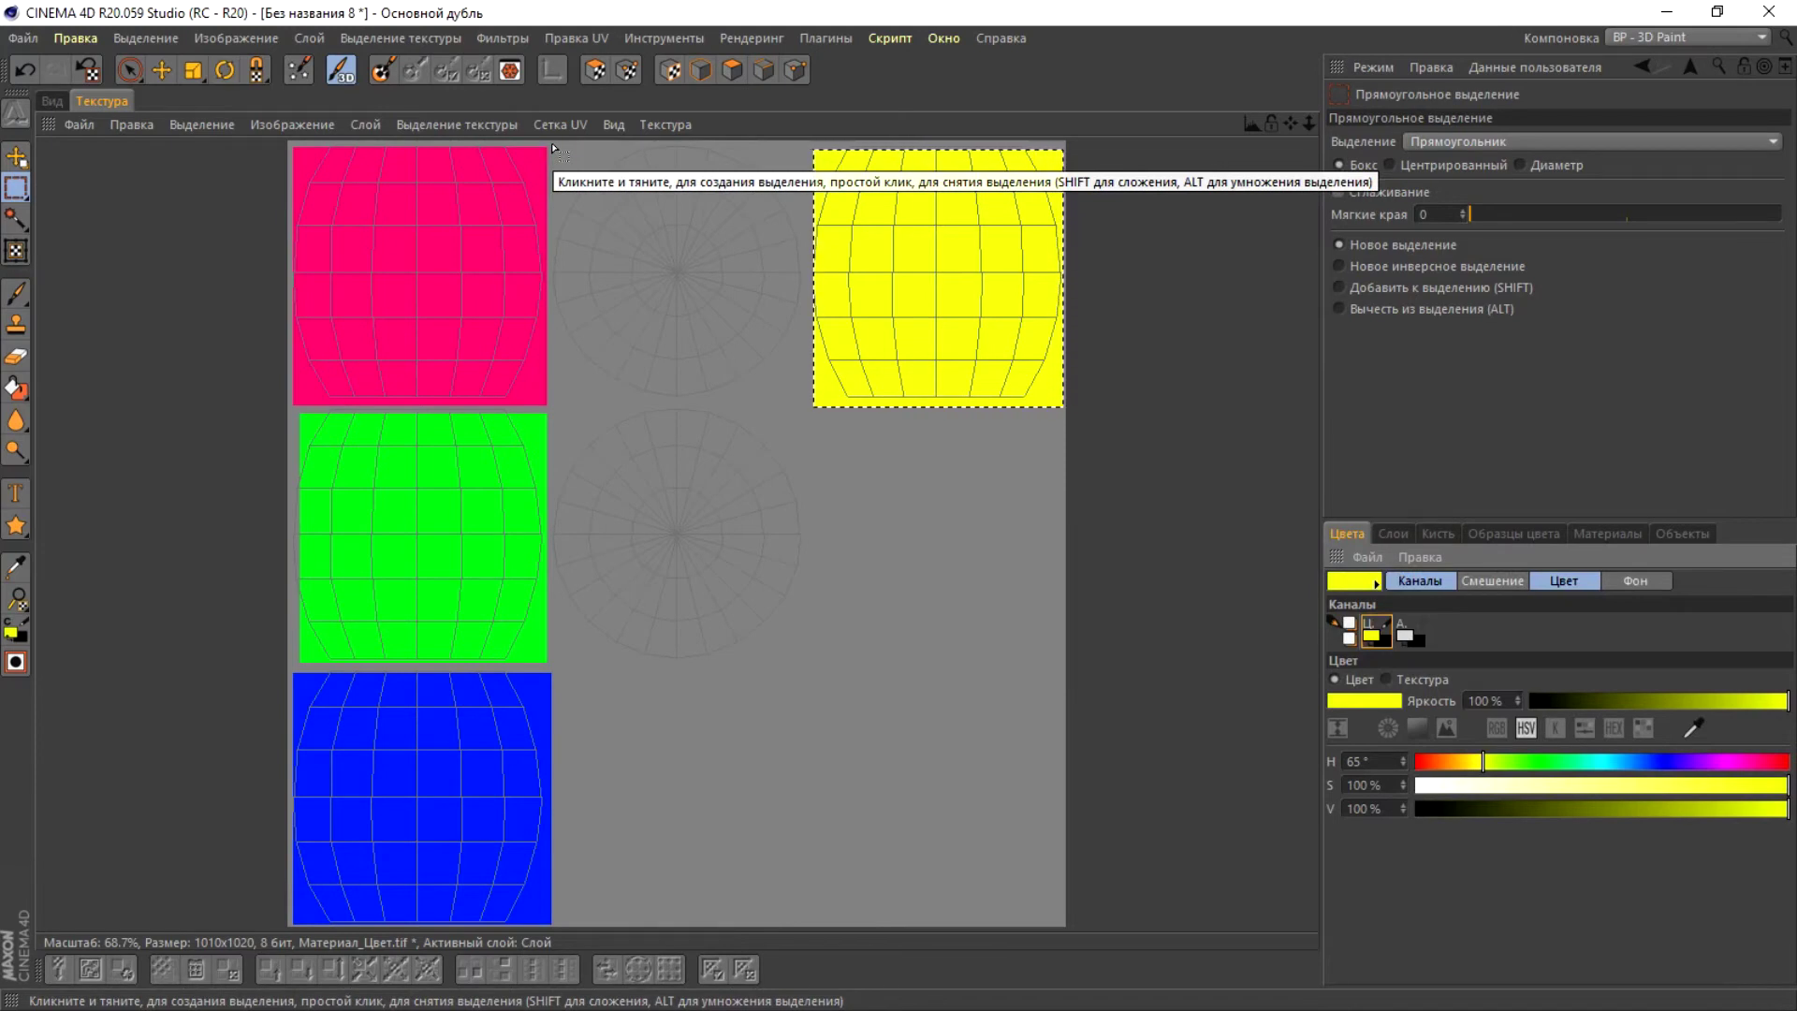
pyautogui.moveTo(550, 147); pyautogui.dragTo(811, 668)
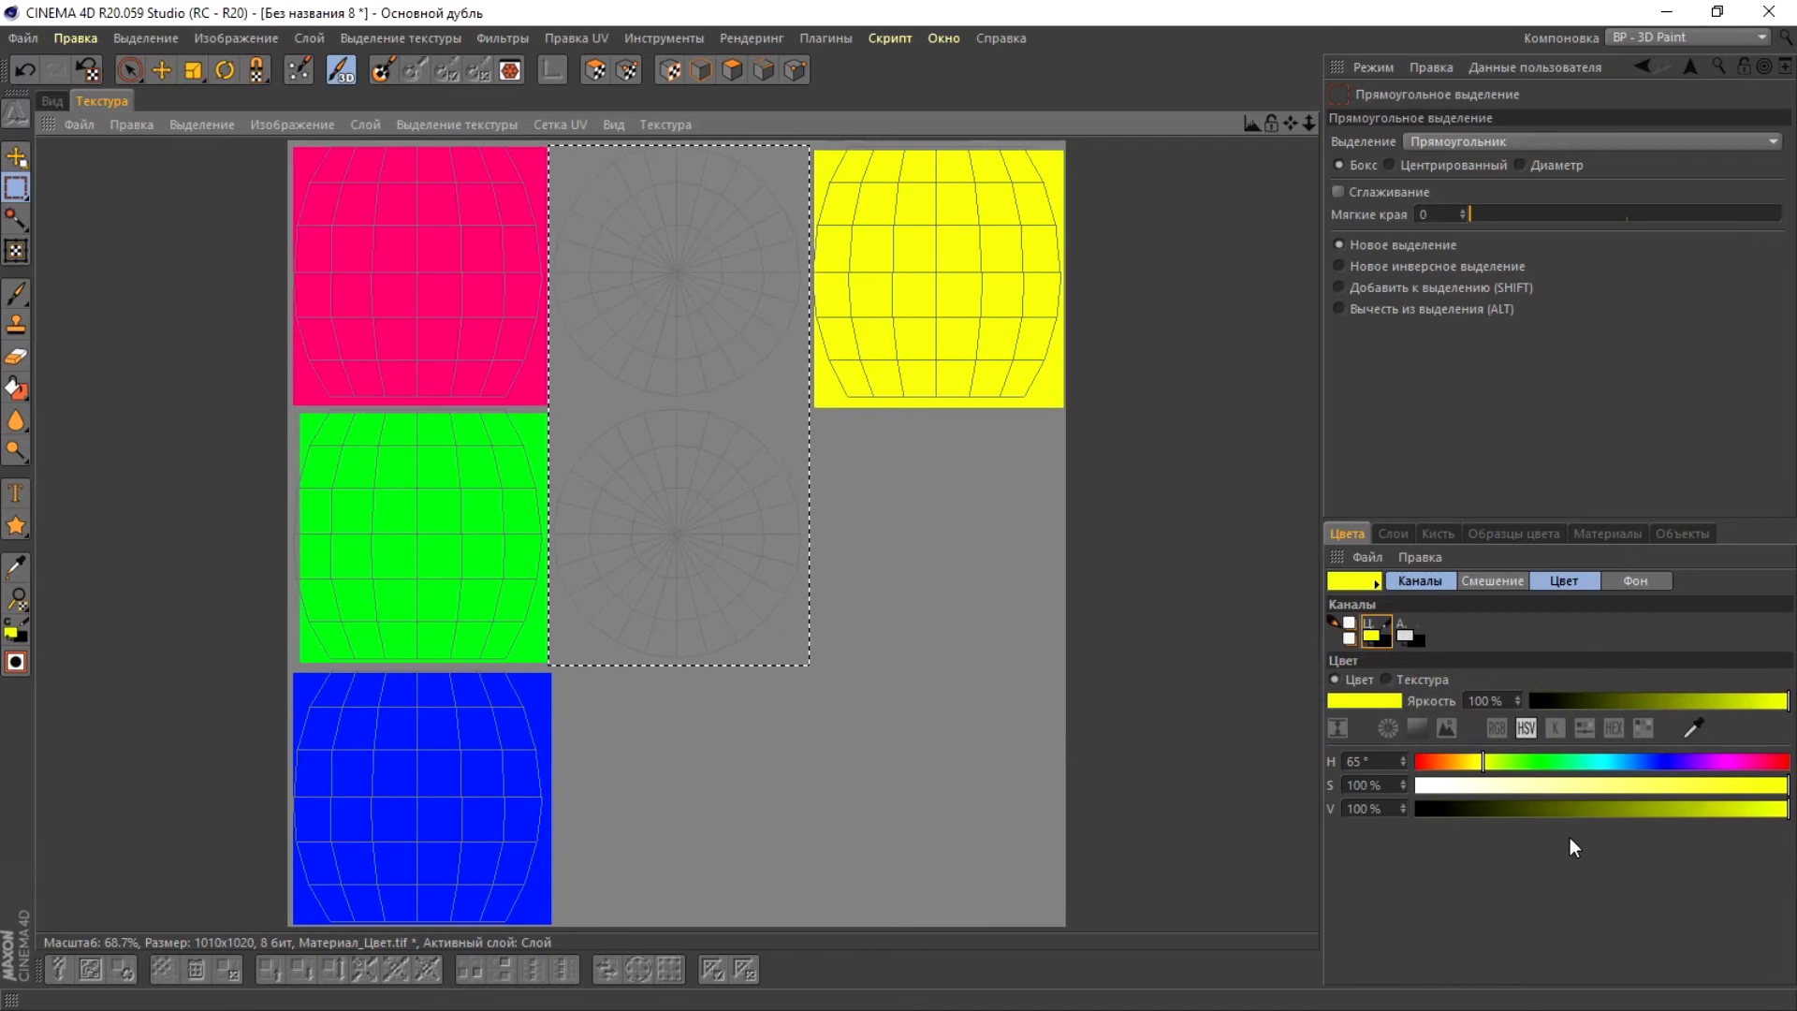
pyautogui.click(1443, 790)
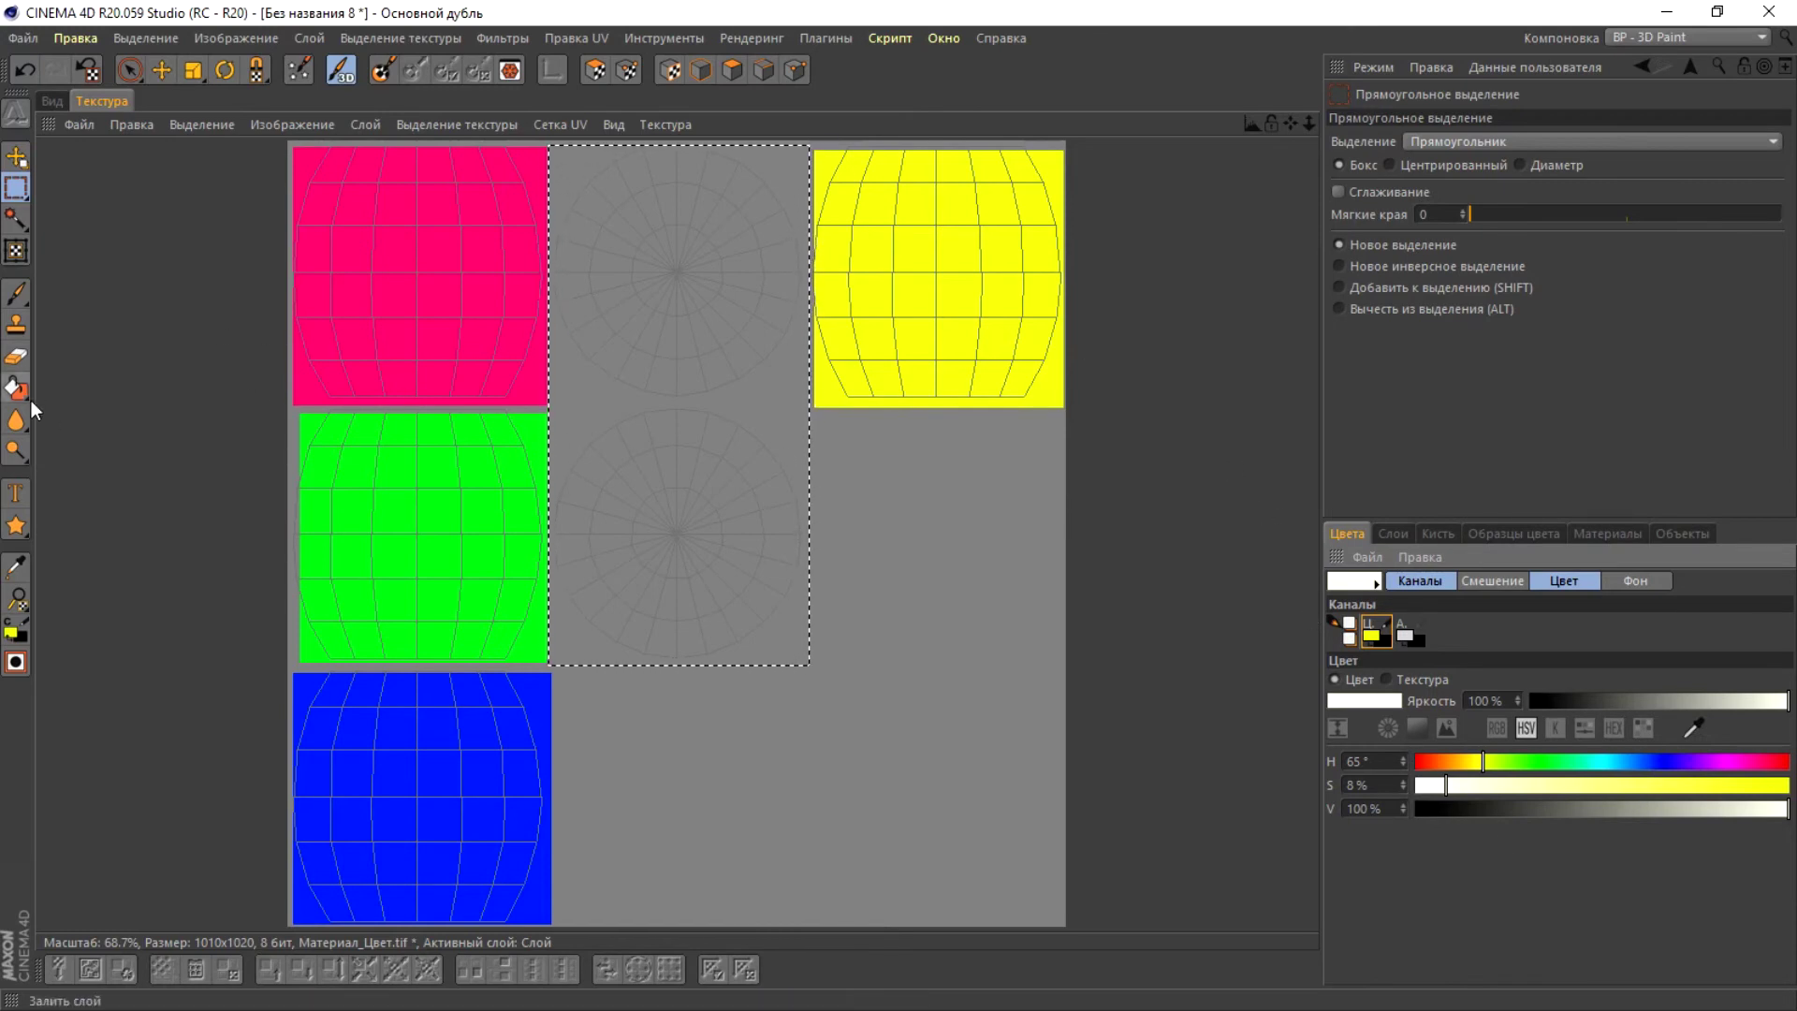
pyautogui.moveTo(11, 391); pyautogui.dragTo(140, 423)
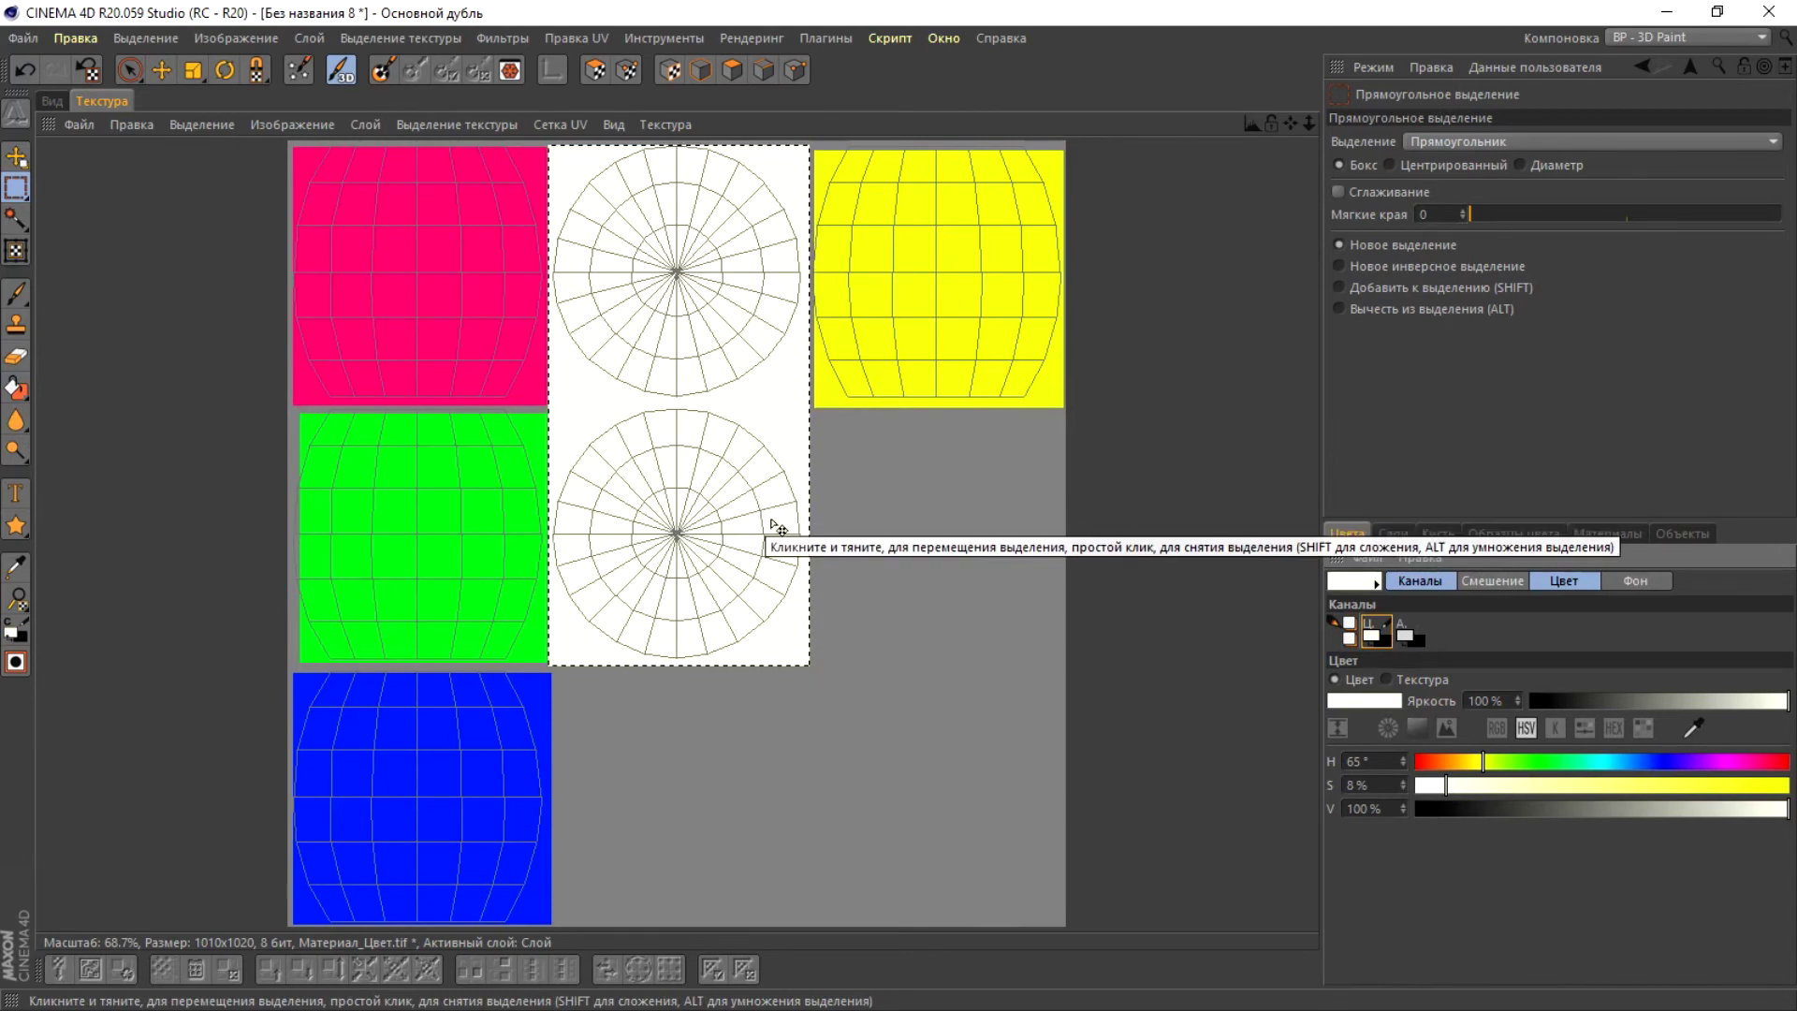
pyautogui.click(895, 645)
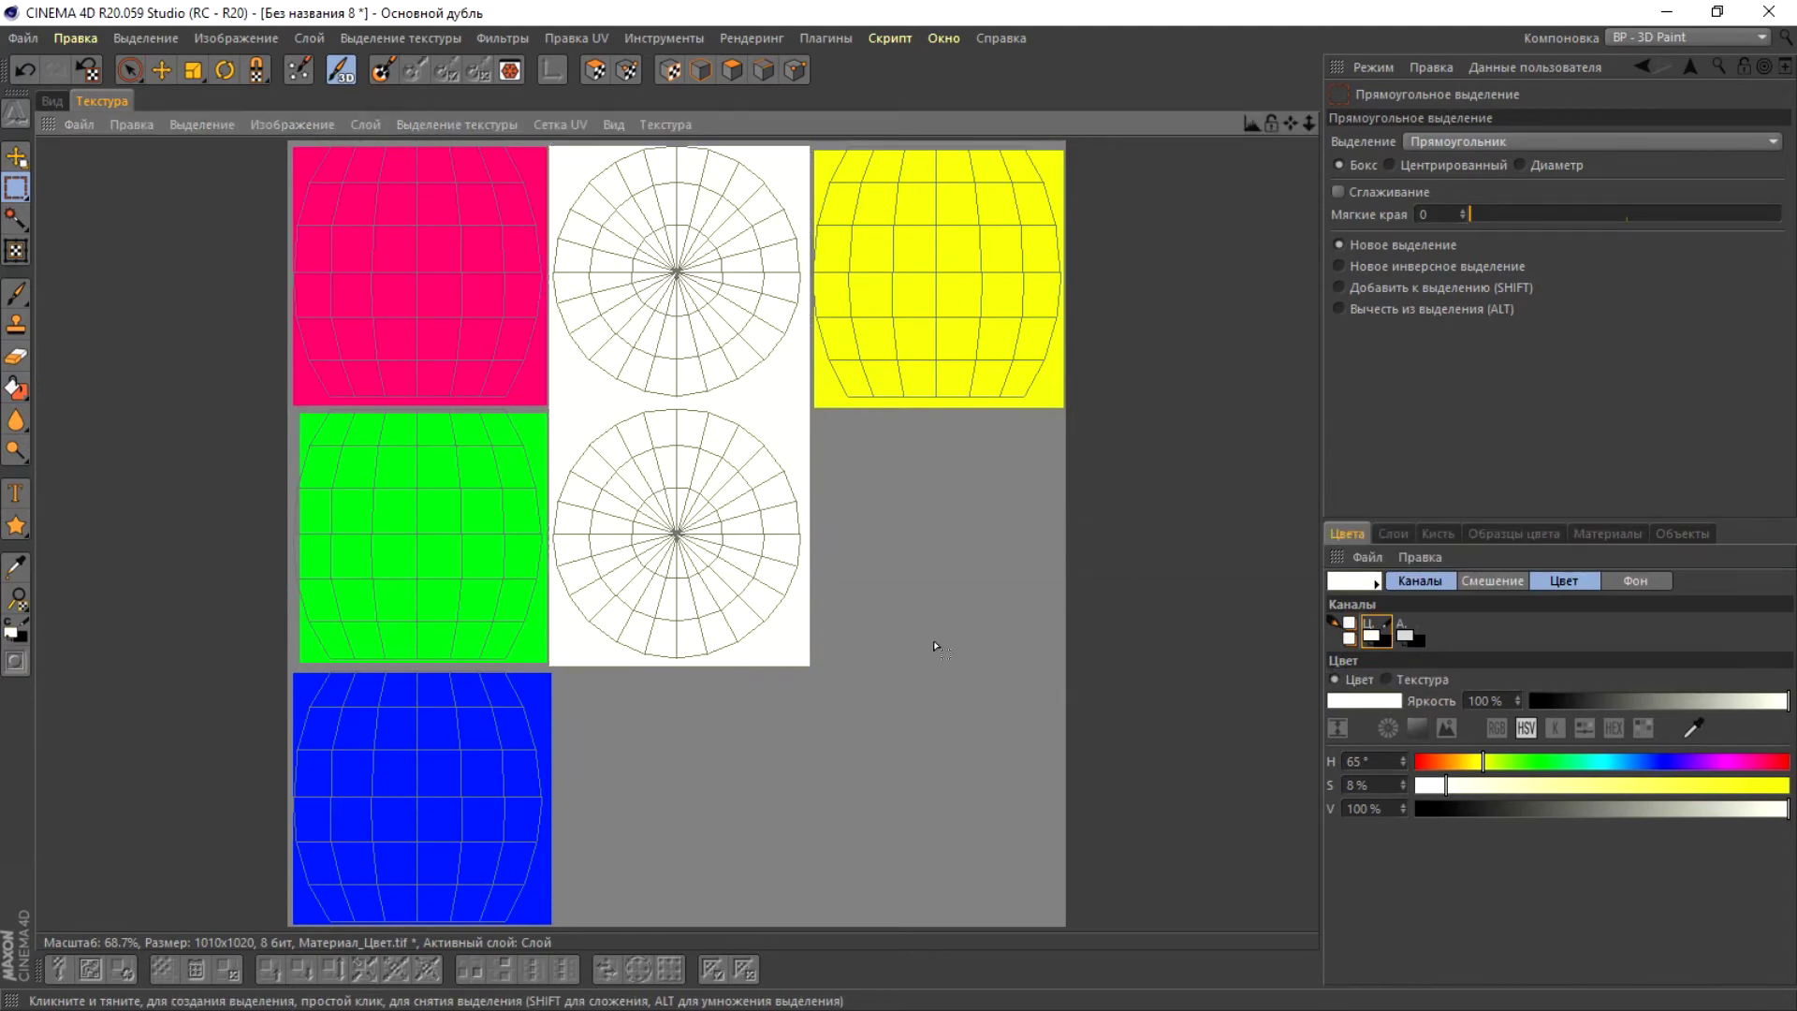
# - Rename the white-filled layer to "белый"
pyautogui.click(1394, 532)
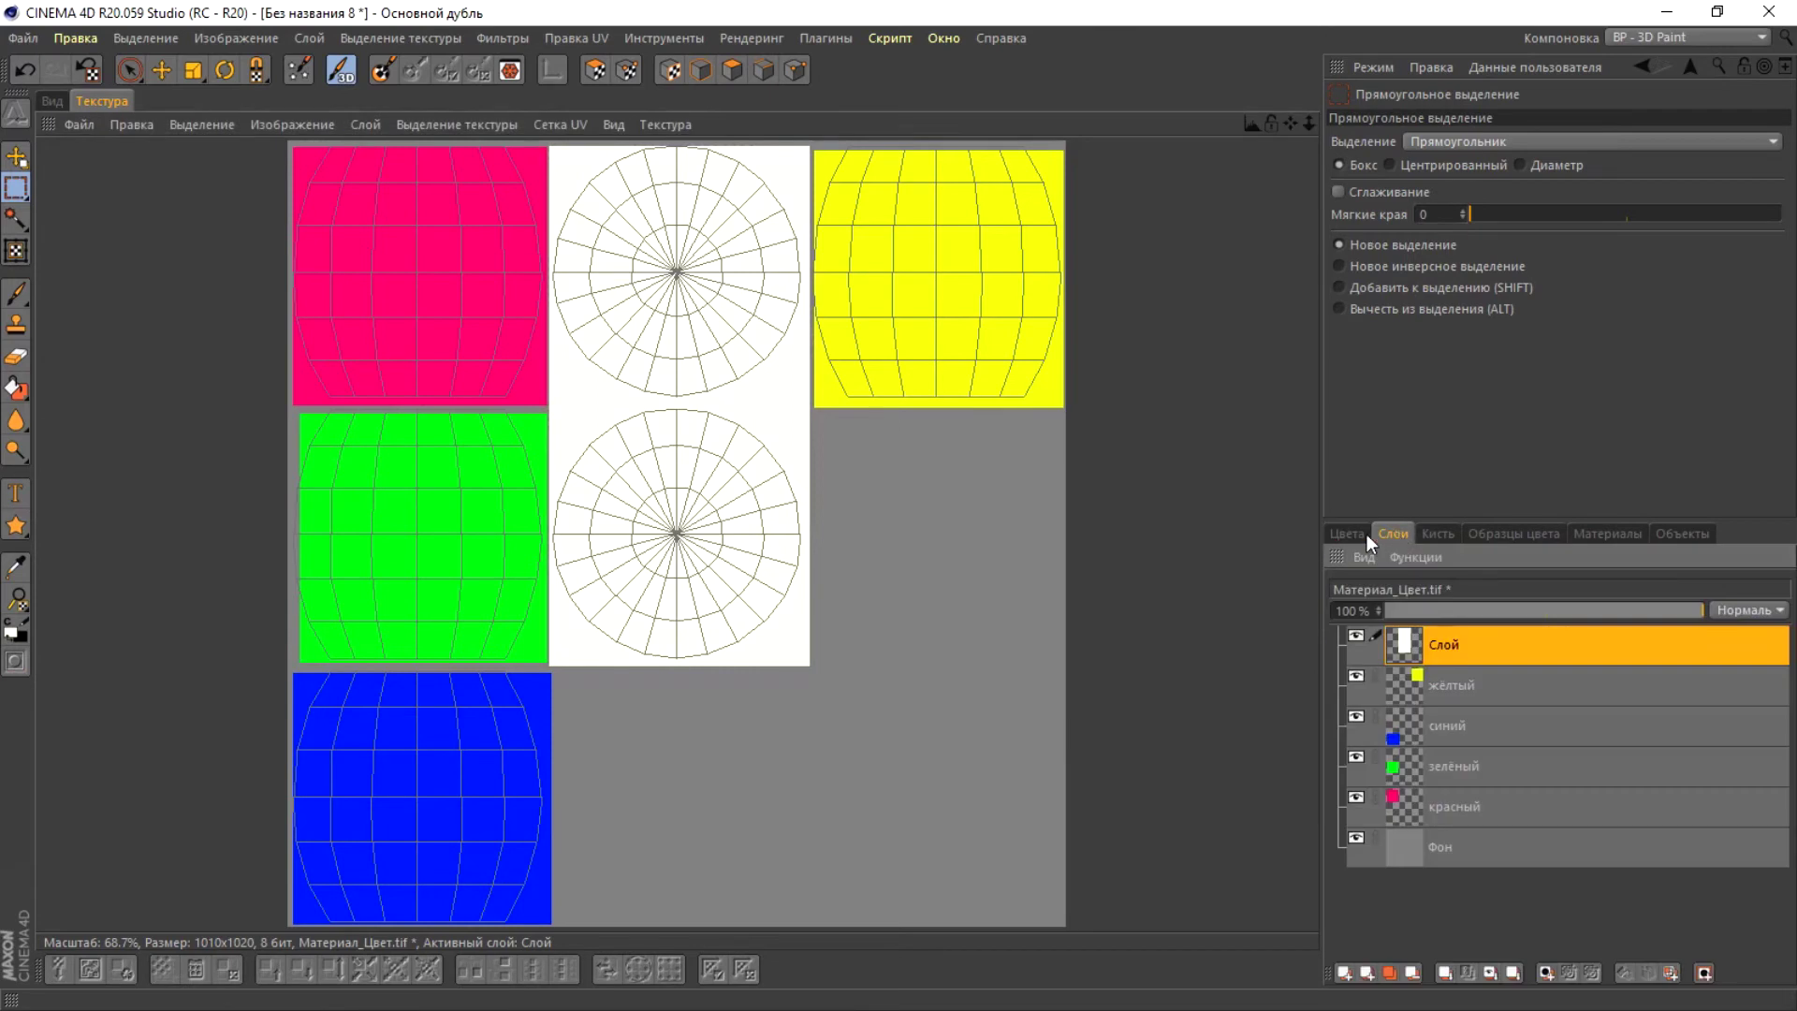
pyautogui.doubleClick(1456, 642)
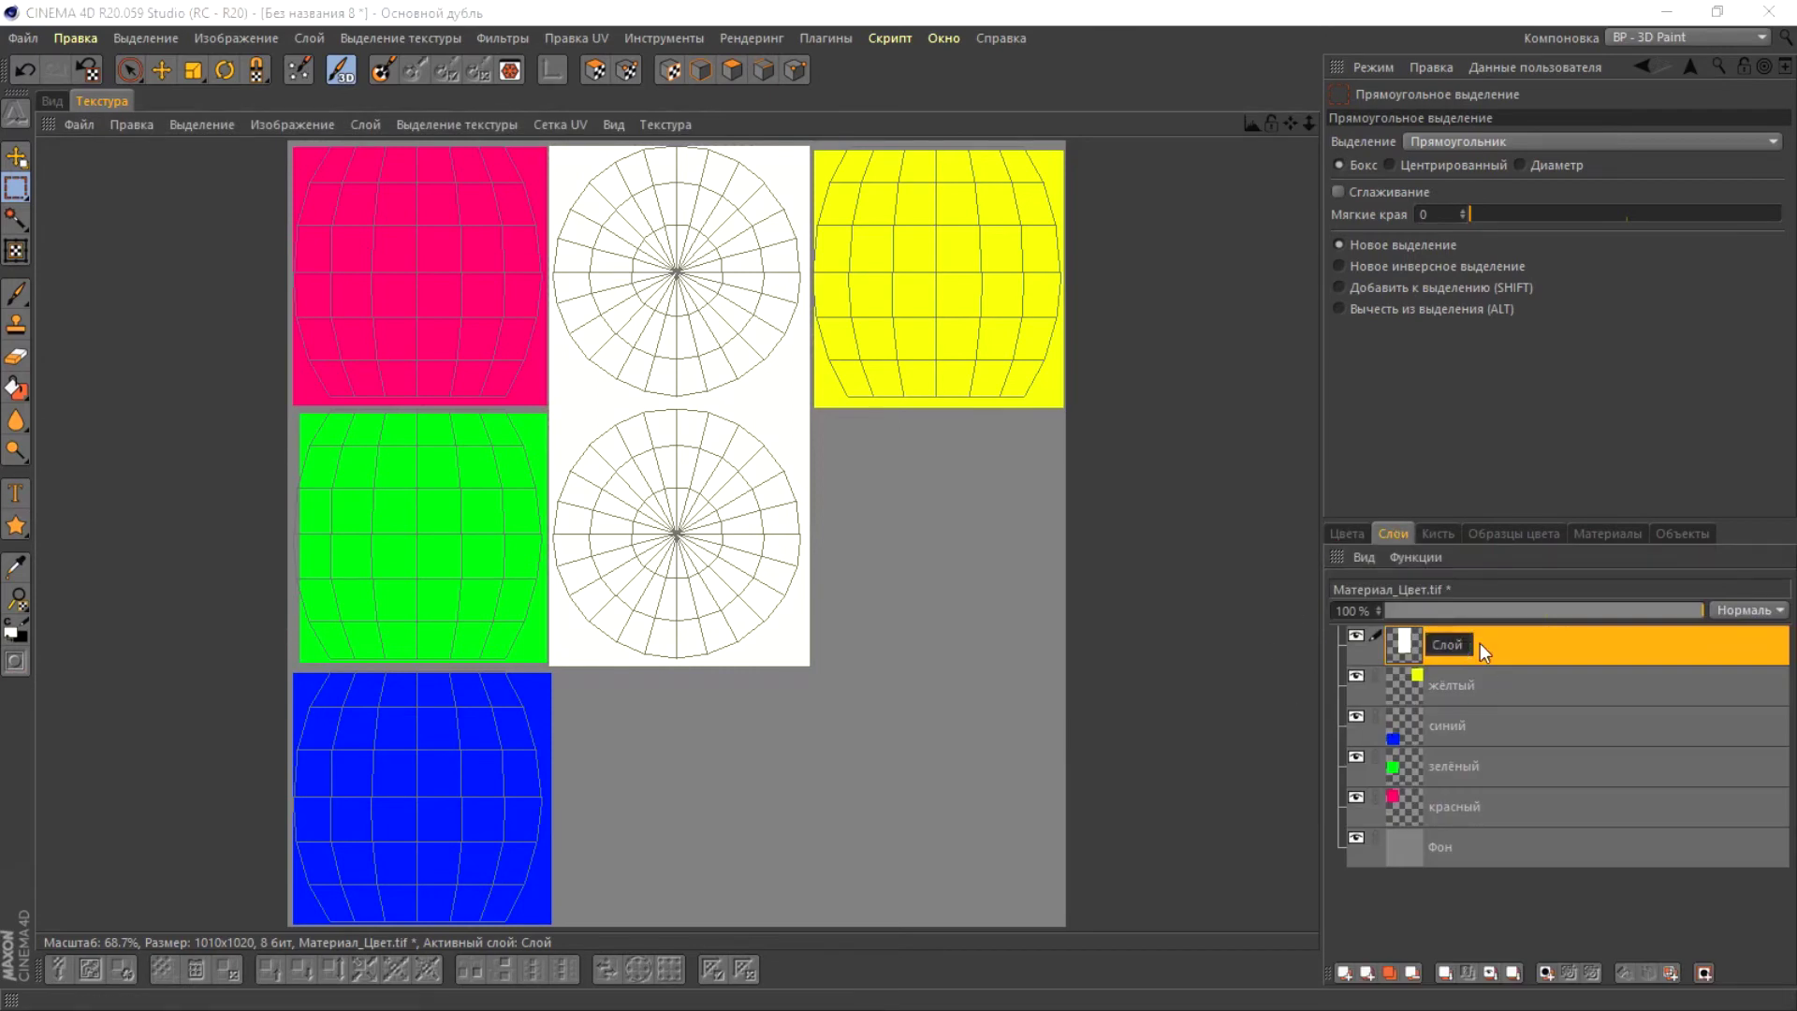
pyautogui.doubleClick(1439, 655)
pyautogui.press('BackSpace')
pyautogui.write('белый')
pyautogui.press('Return')
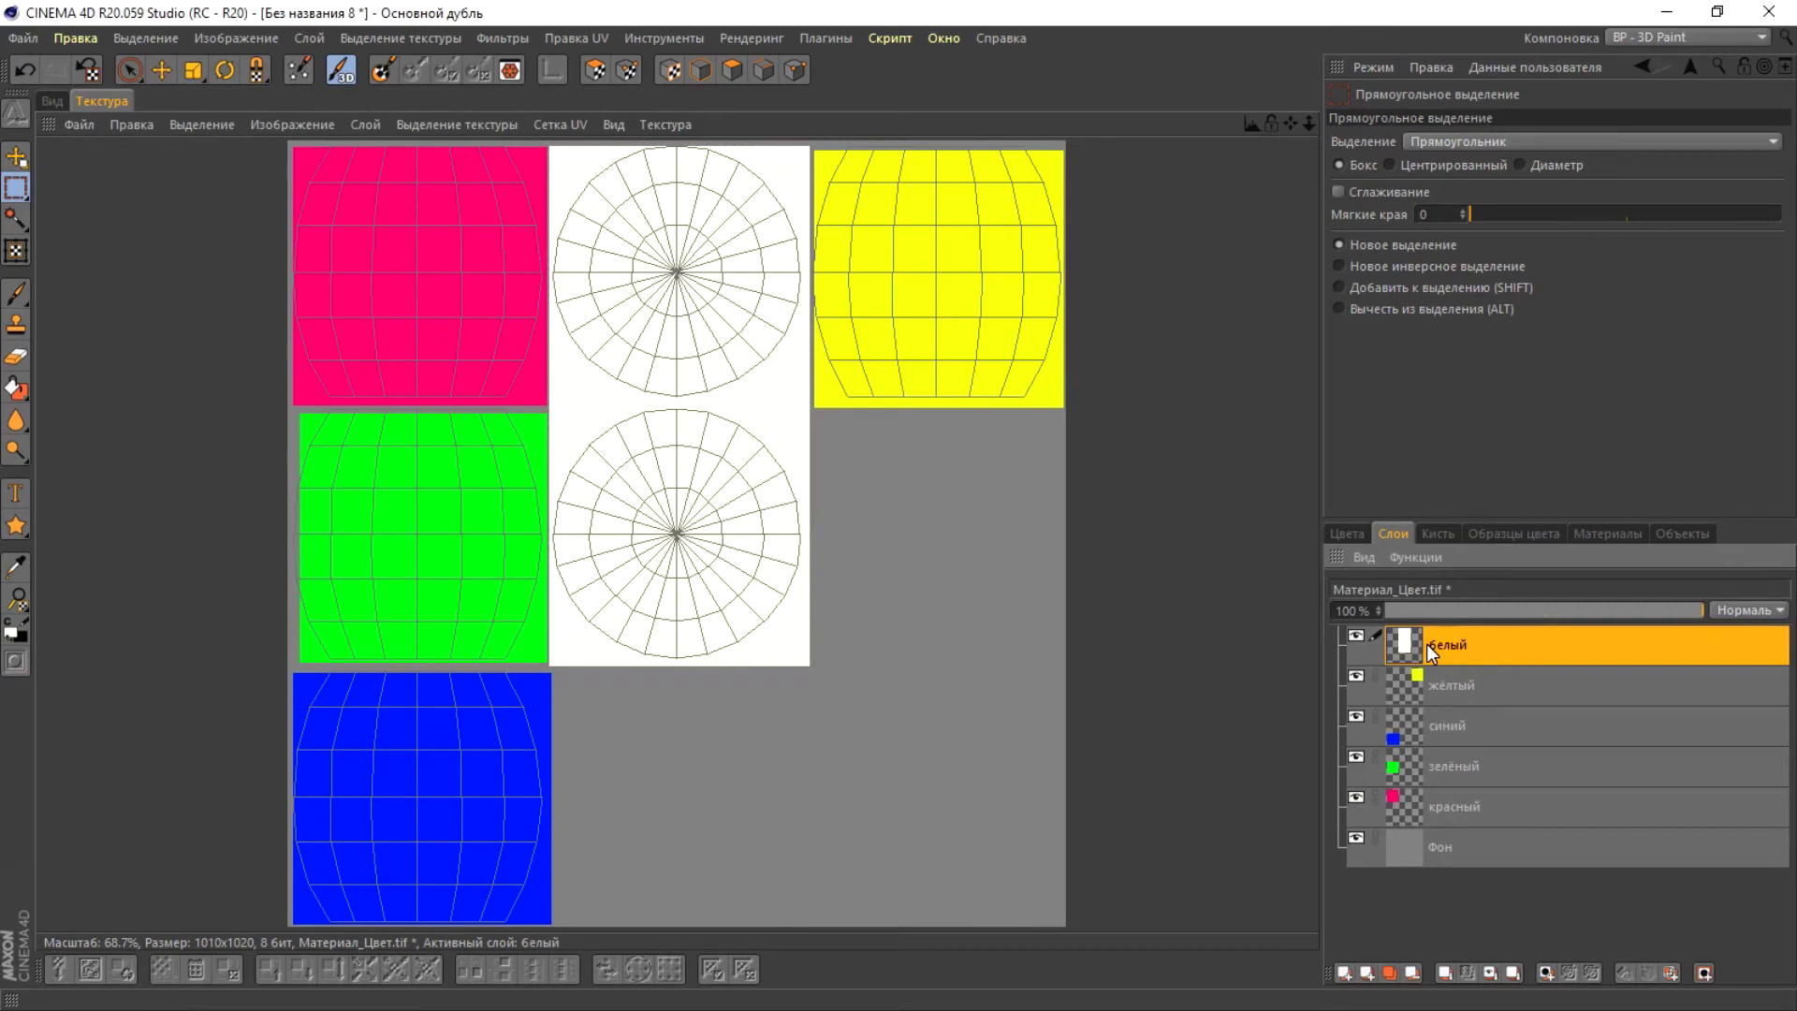
# - Show the 3D view and rotate the painted sphere into a tilted orientation to check its colored sides
pyautogui.click(1348, 532)
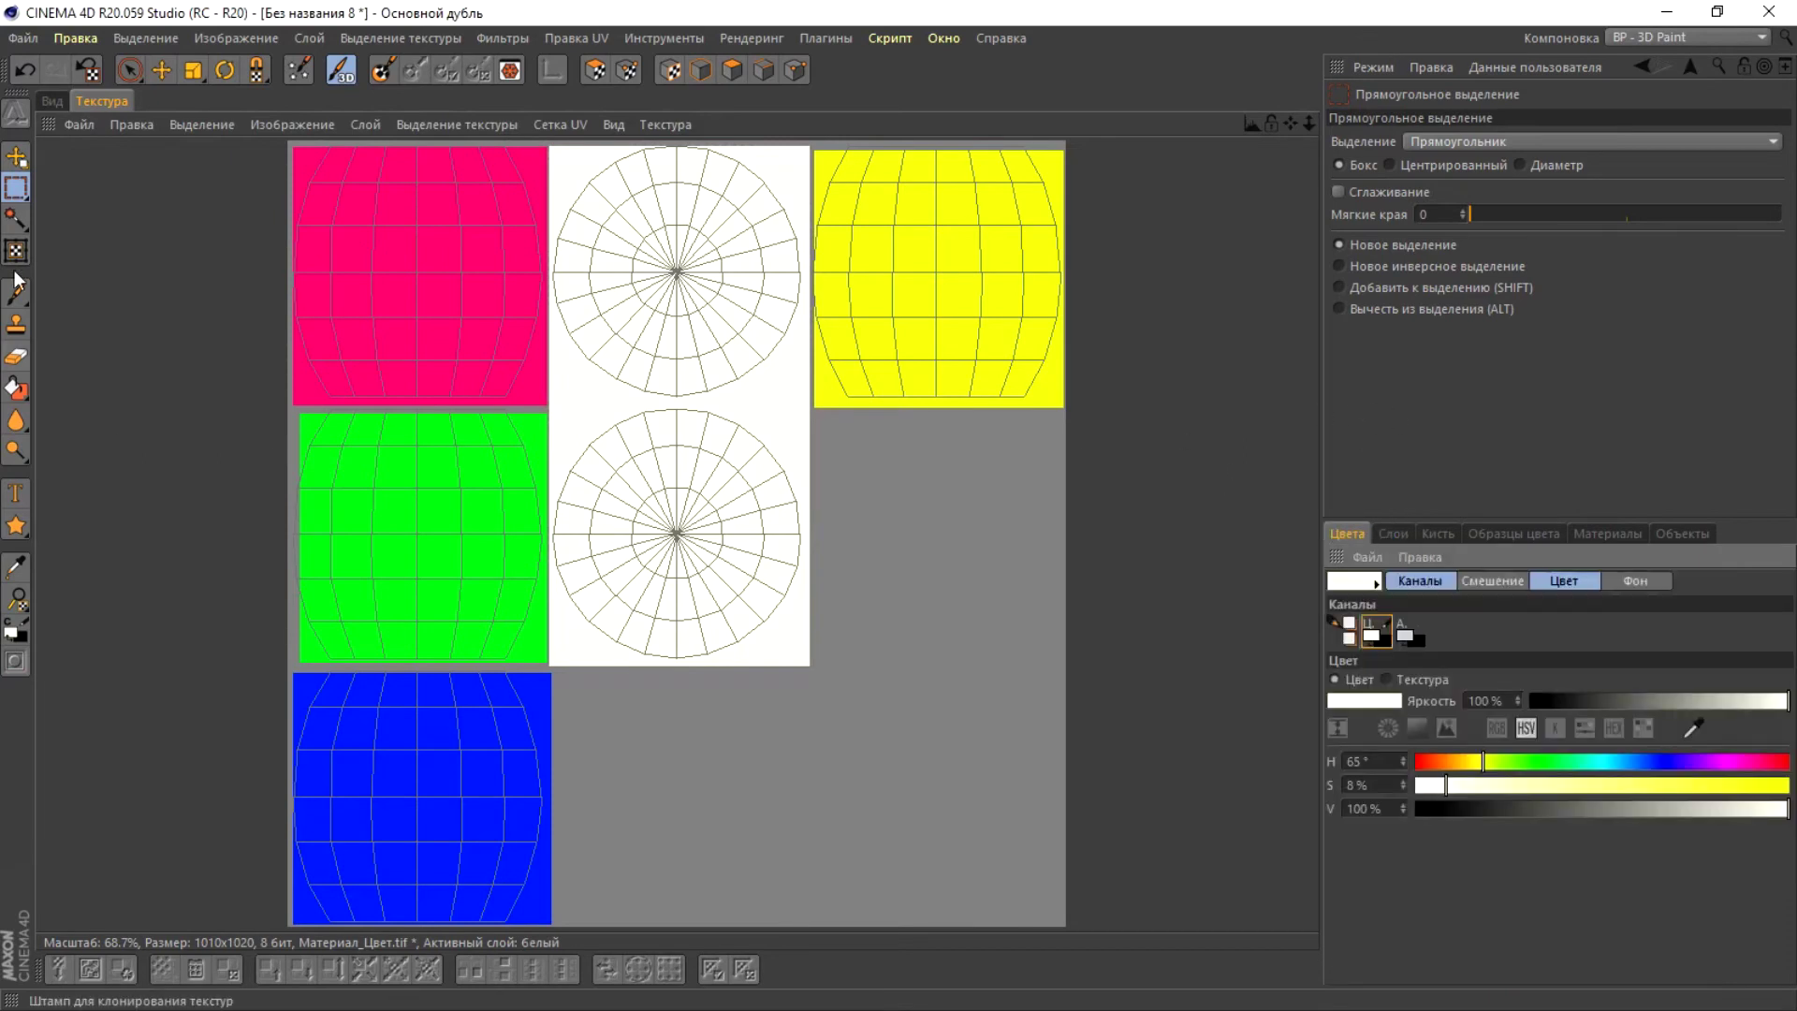
pyautogui.click(52, 100)
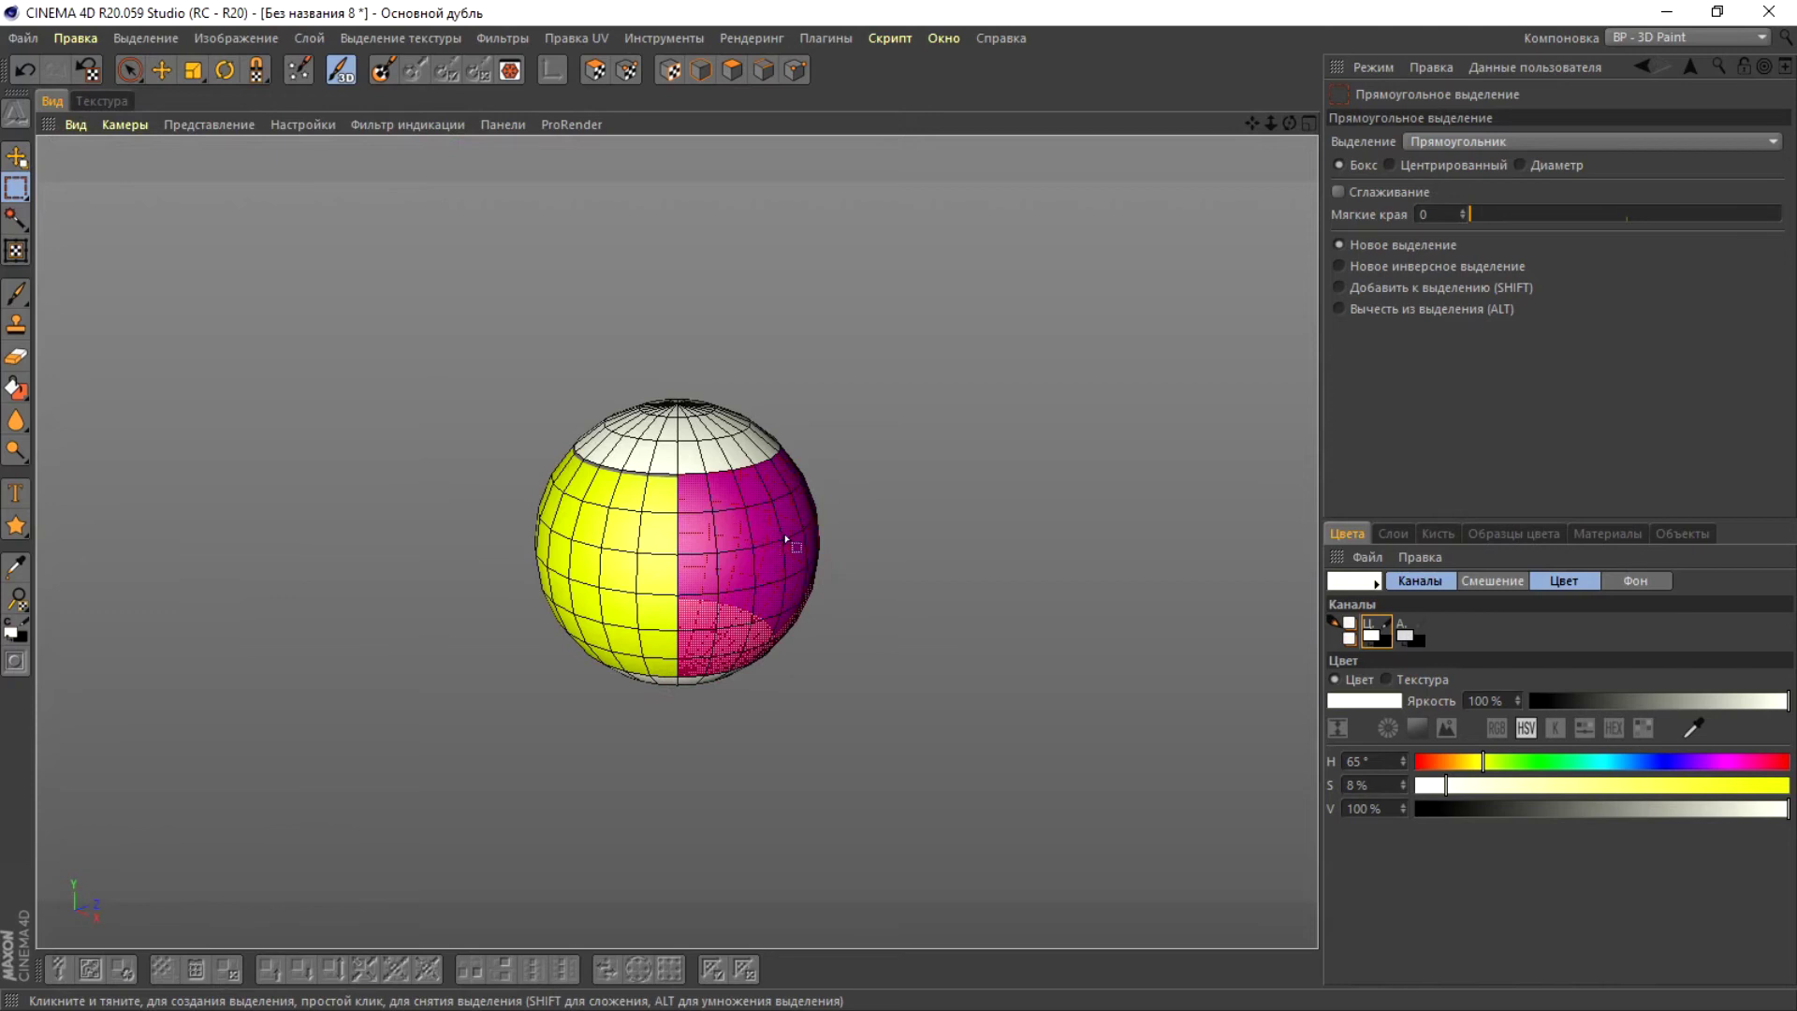
pyautogui.moveTo(731, 562)
pyautogui.keyDown('alt'); pyautogui.mouseDown()
pyautogui.moveTo(665, 484)
pyautogui.moveTo(764, 474)
pyautogui.moveTo(732, 465)
pyautogui.moveTo(734, 543)
pyautogui.moveTo(646, 486)
pyautogui.moveTo(655, 416)
pyautogui.moveTo(531, 418)
pyautogui.moveTo(542, 401)
pyautogui.moveTo(335, 577)
pyautogui.moveTo(290, 560)
pyautogui.mouseUp(); pyautogui.keyUp('alt')
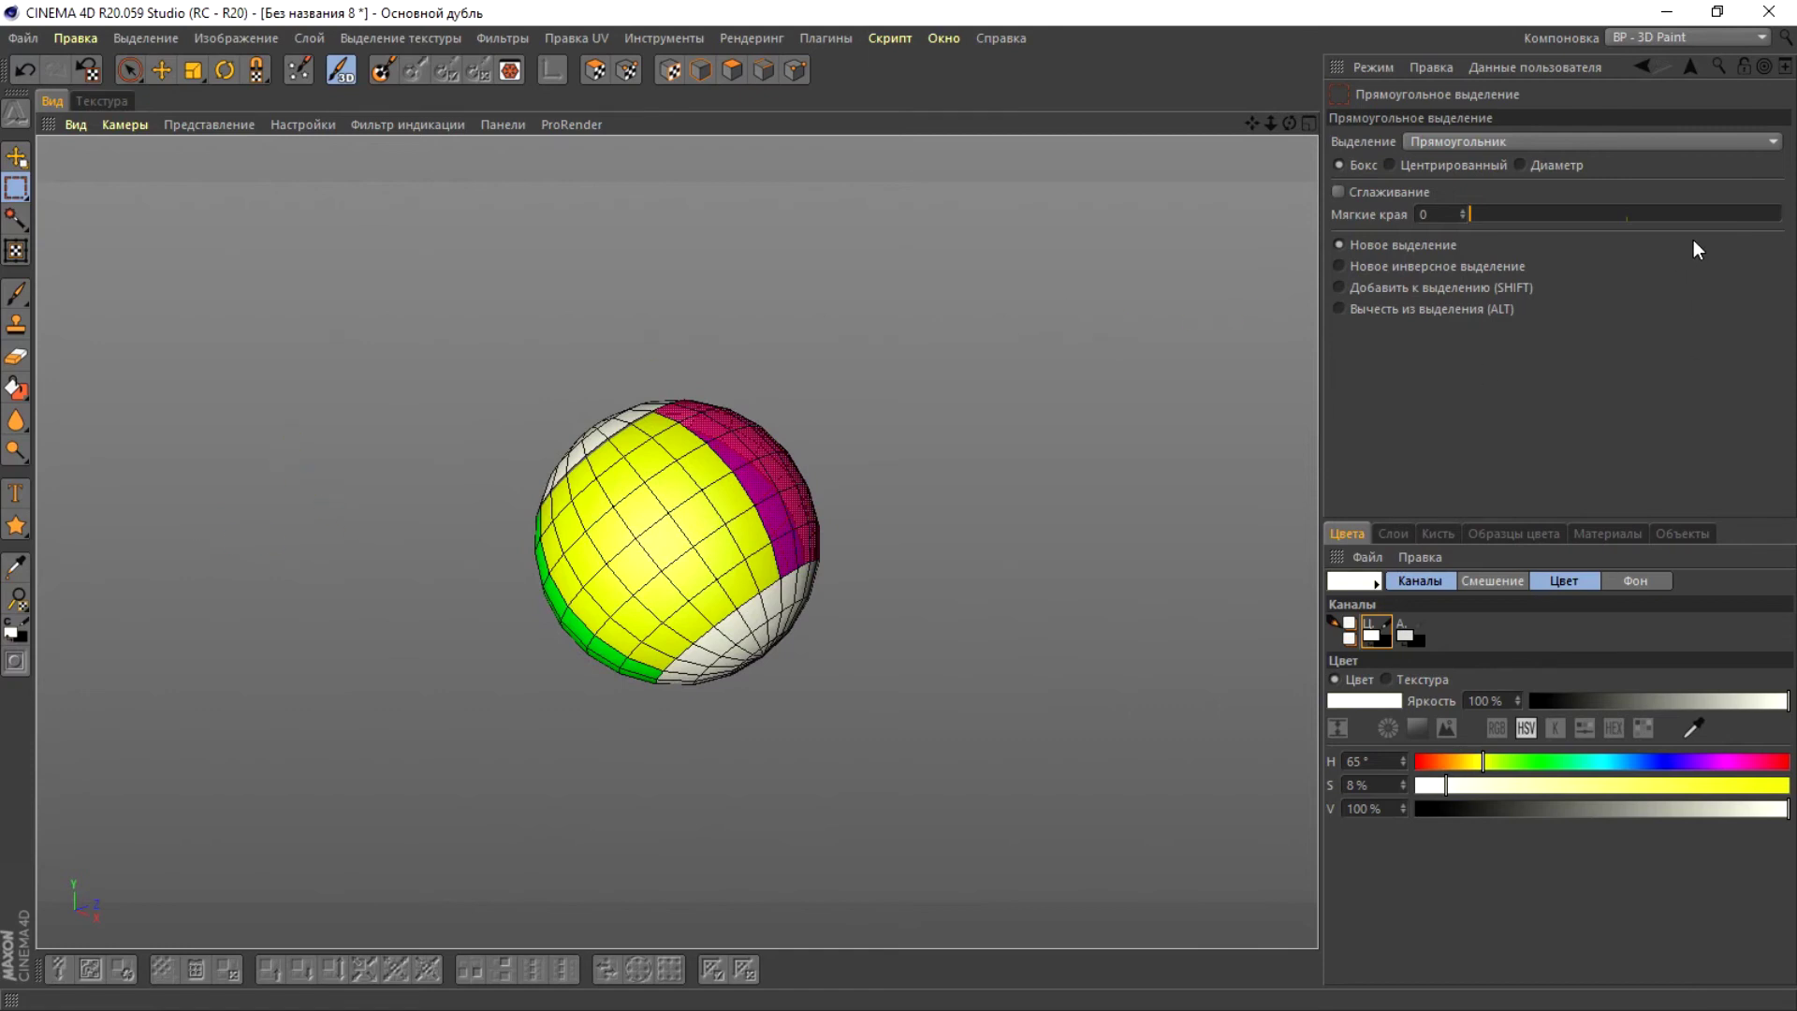
# - Switch to the "Стартовая" layout and freeze all transformations of the sphere
pyautogui.click(1761, 39)
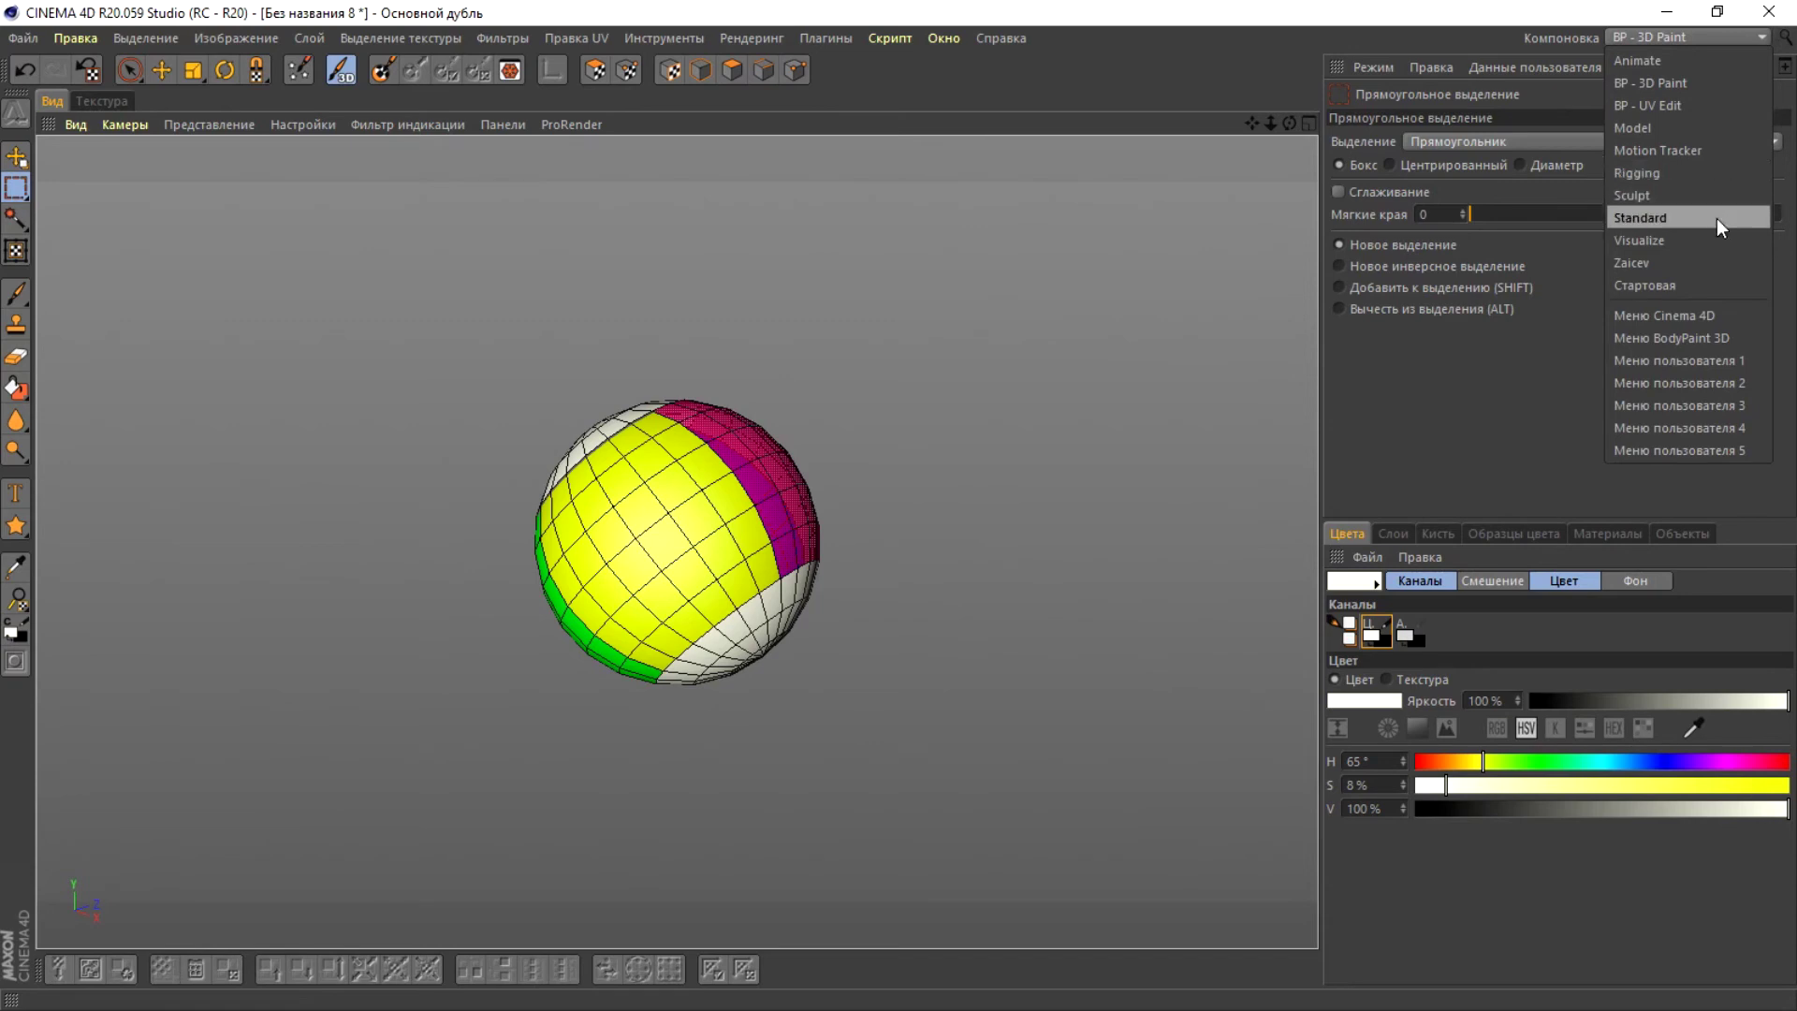
pyautogui.click(1705, 283)
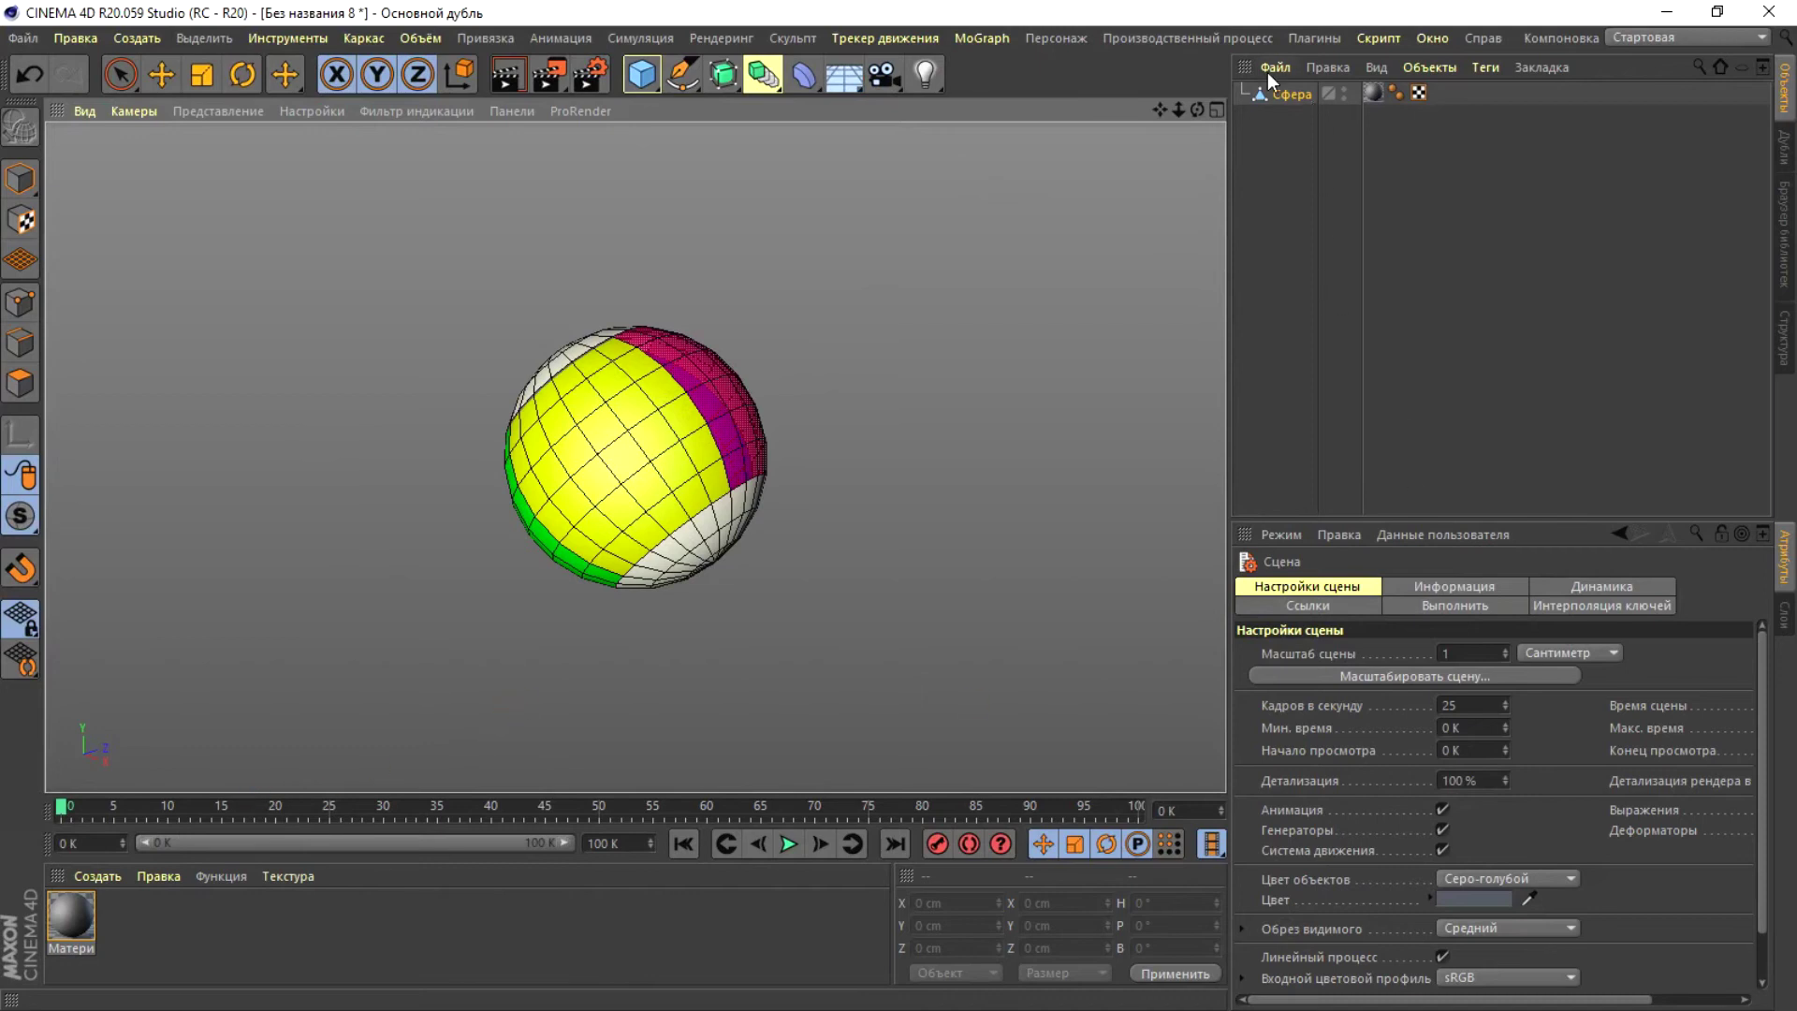
pyautogui.click(1288, 96)
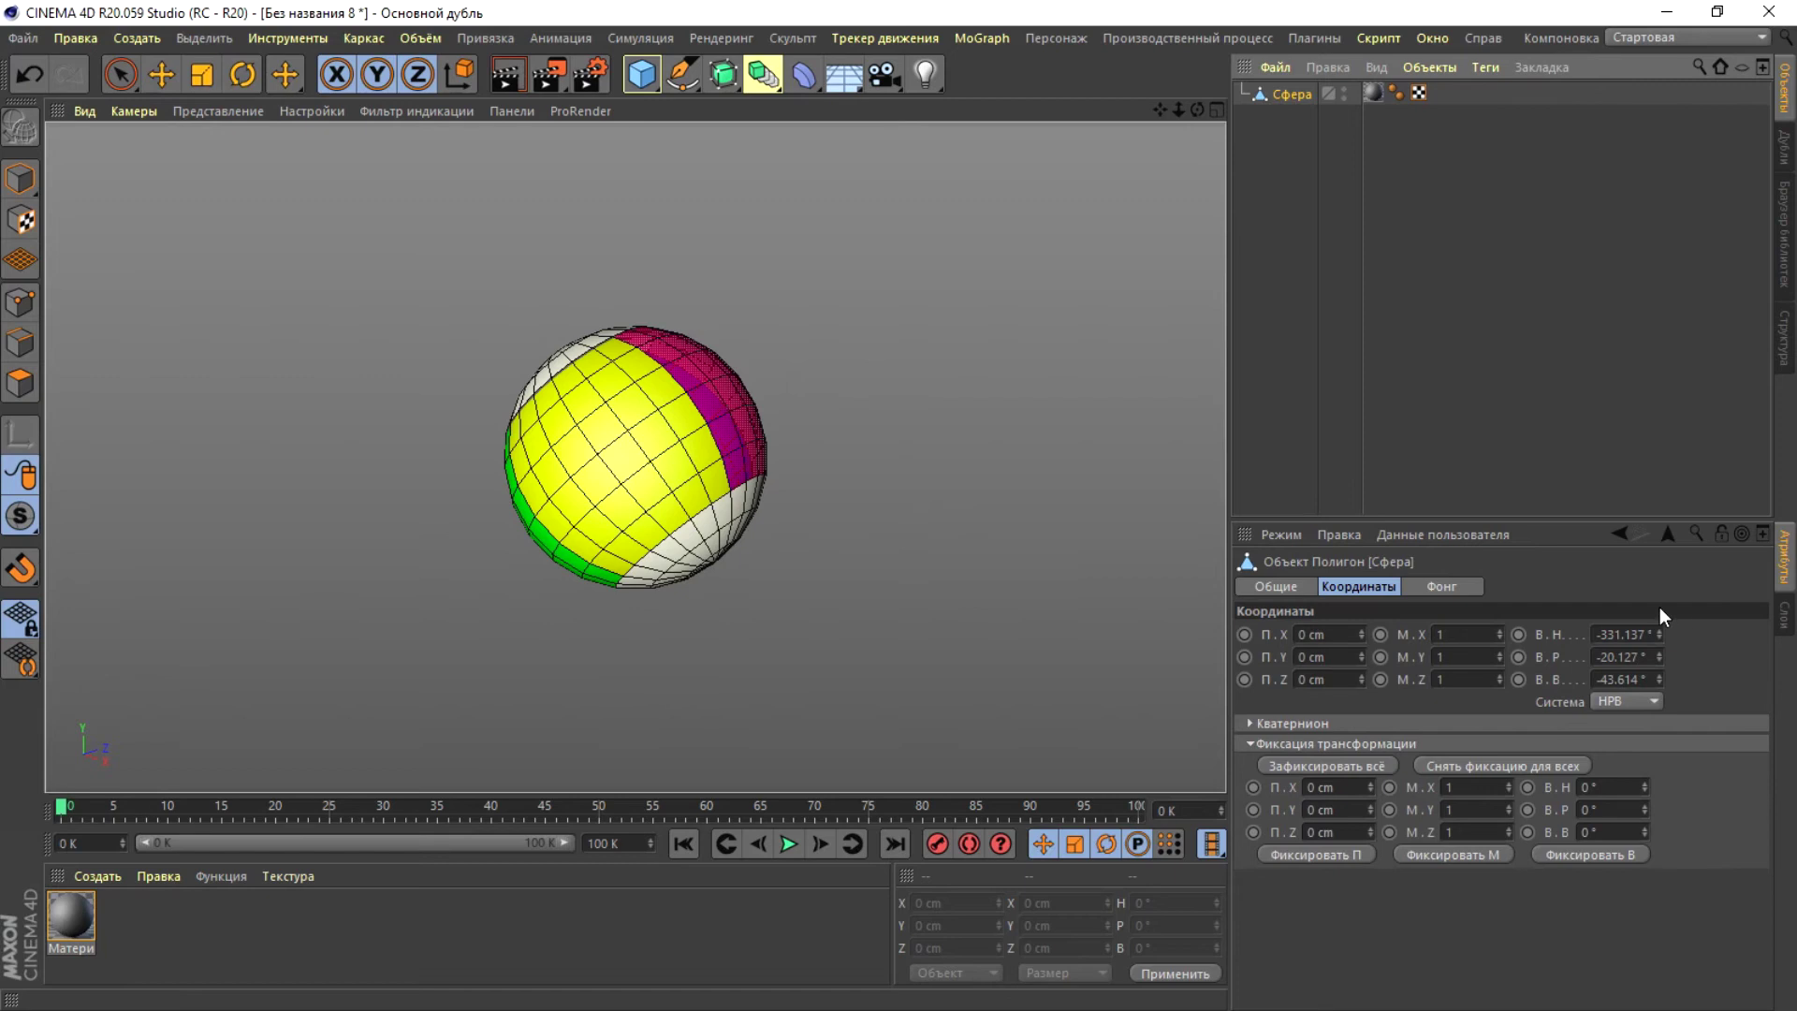
pyautogui.moveTo(1622, 539); pyautogui.dragTo(767, 404)
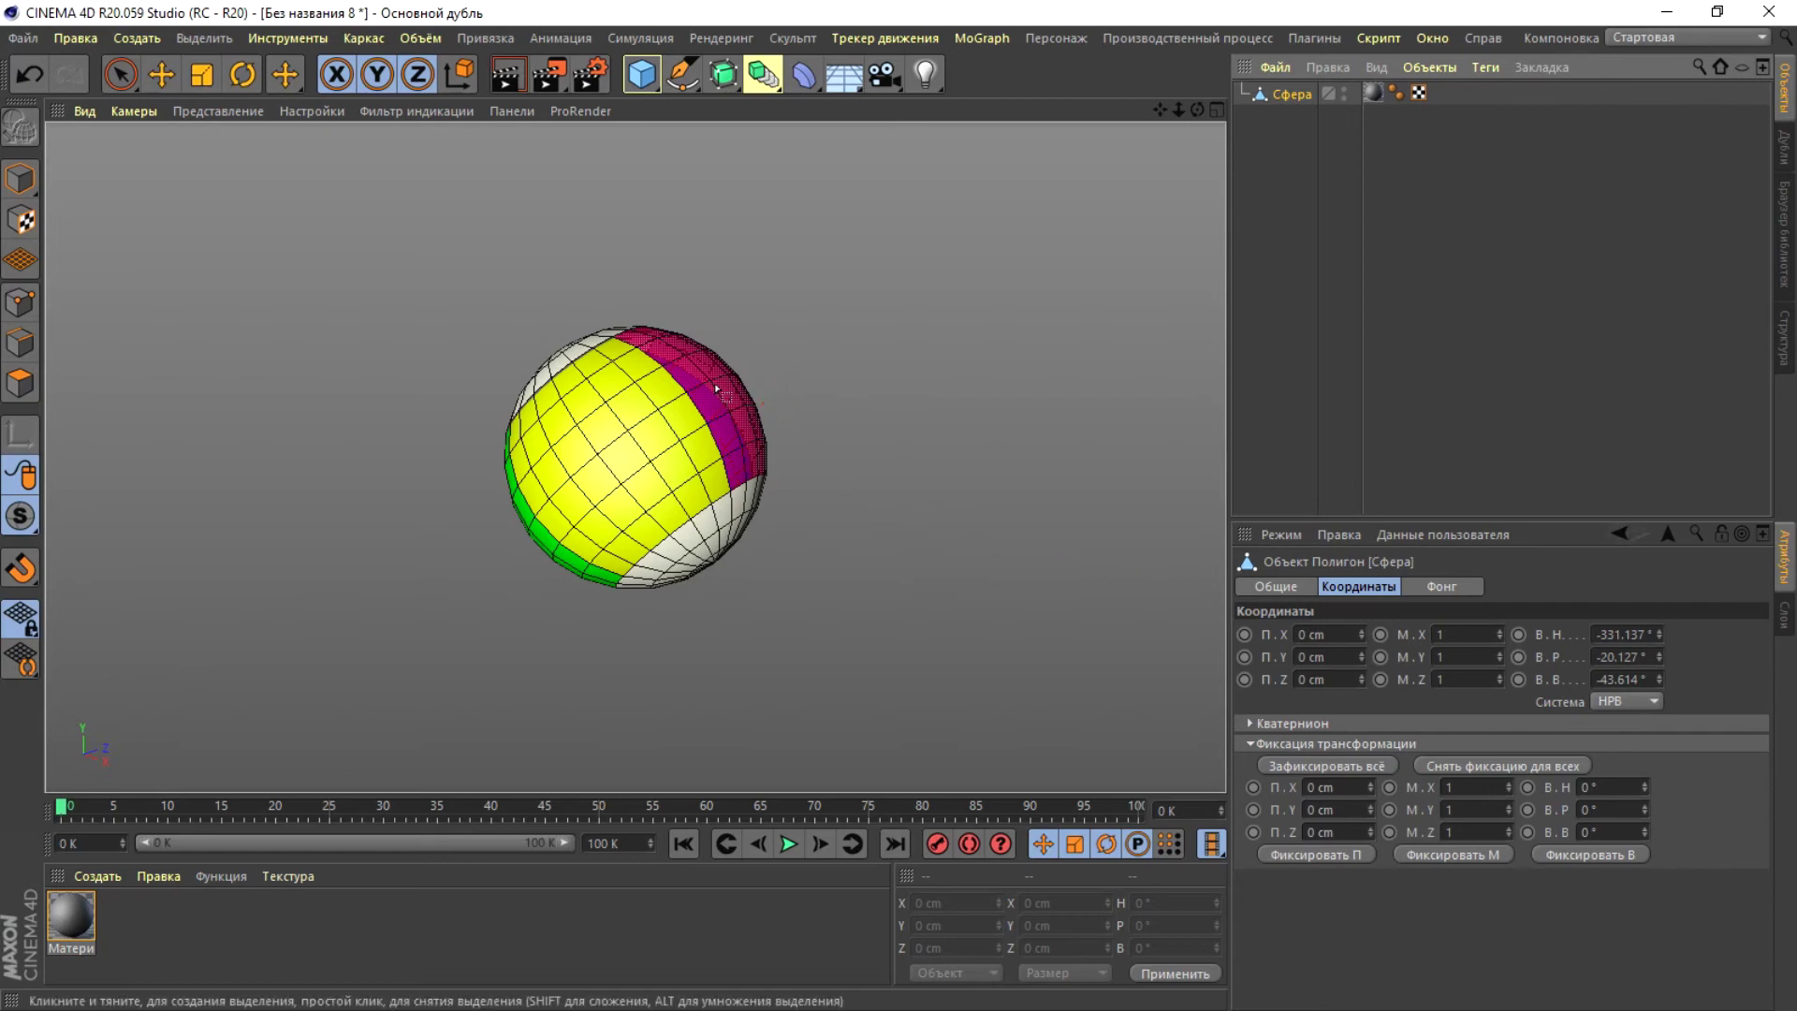
pyautogui.moveTo(669, 374); pyautogui.dragTo(639, 427)
pyautogui.moveTo(639, 427); pyautogui.dragTo(1449, 796)
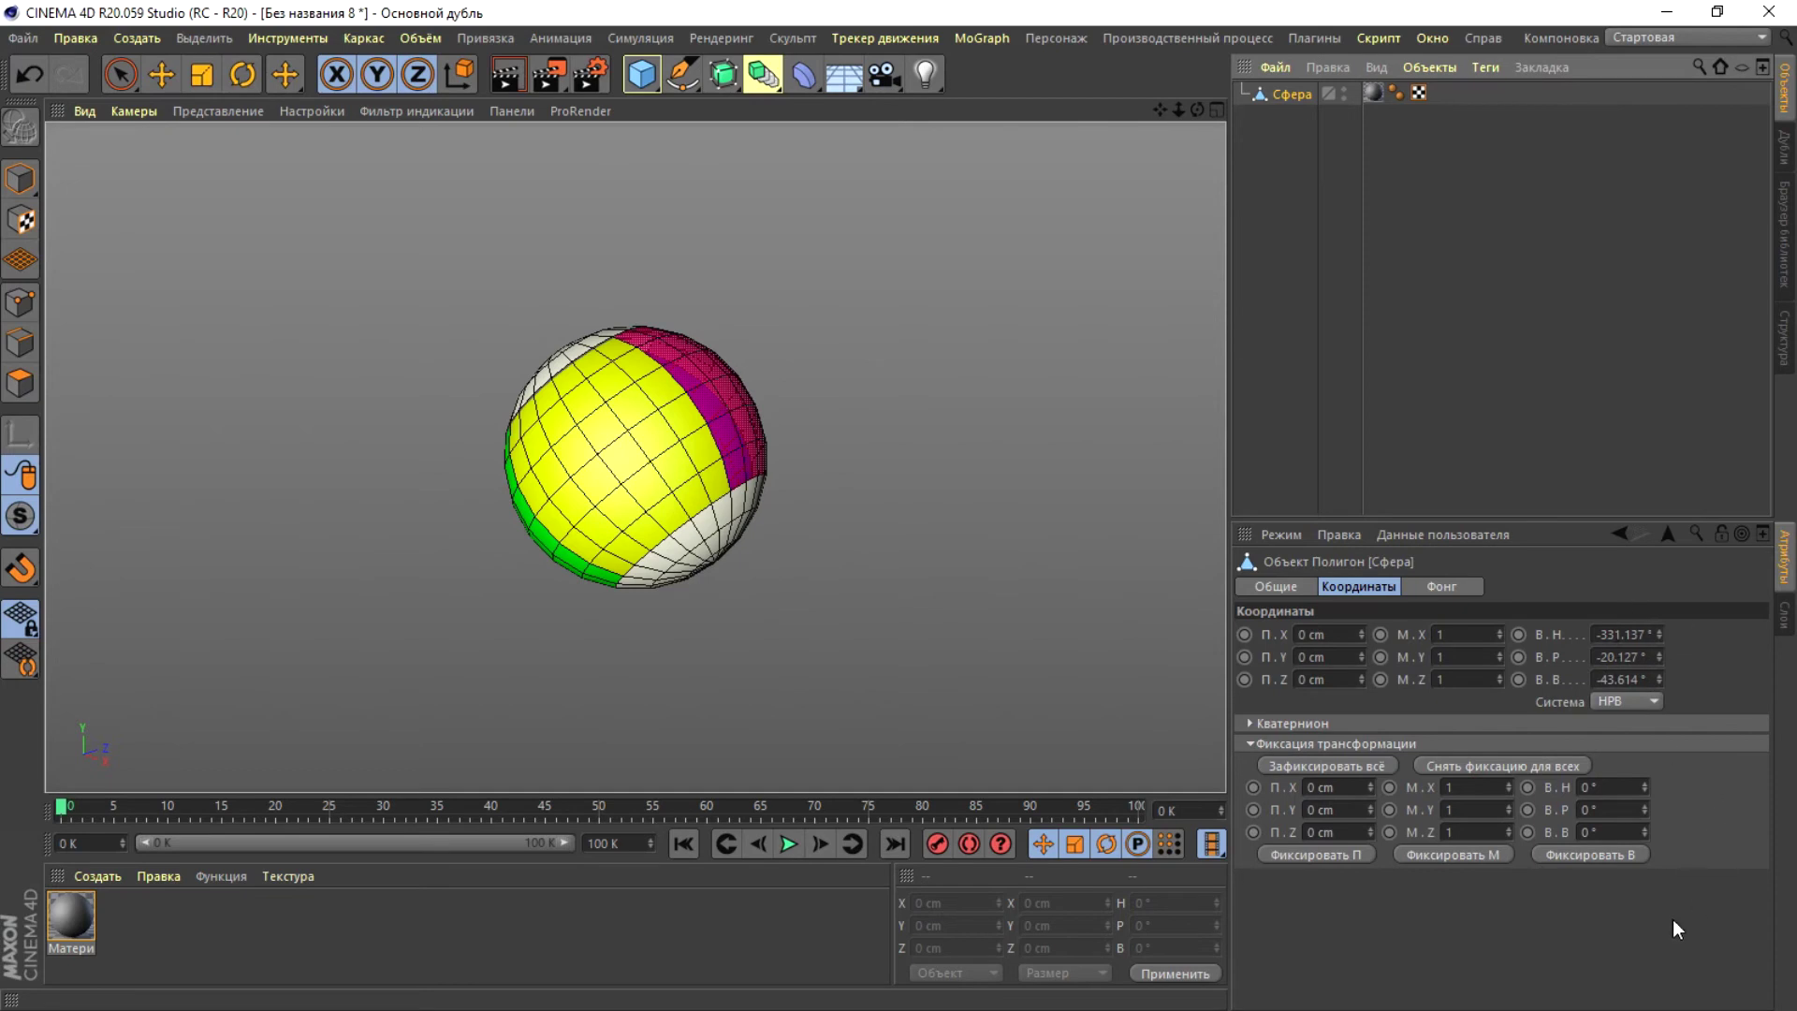
pyautogui.click(1345, 764)
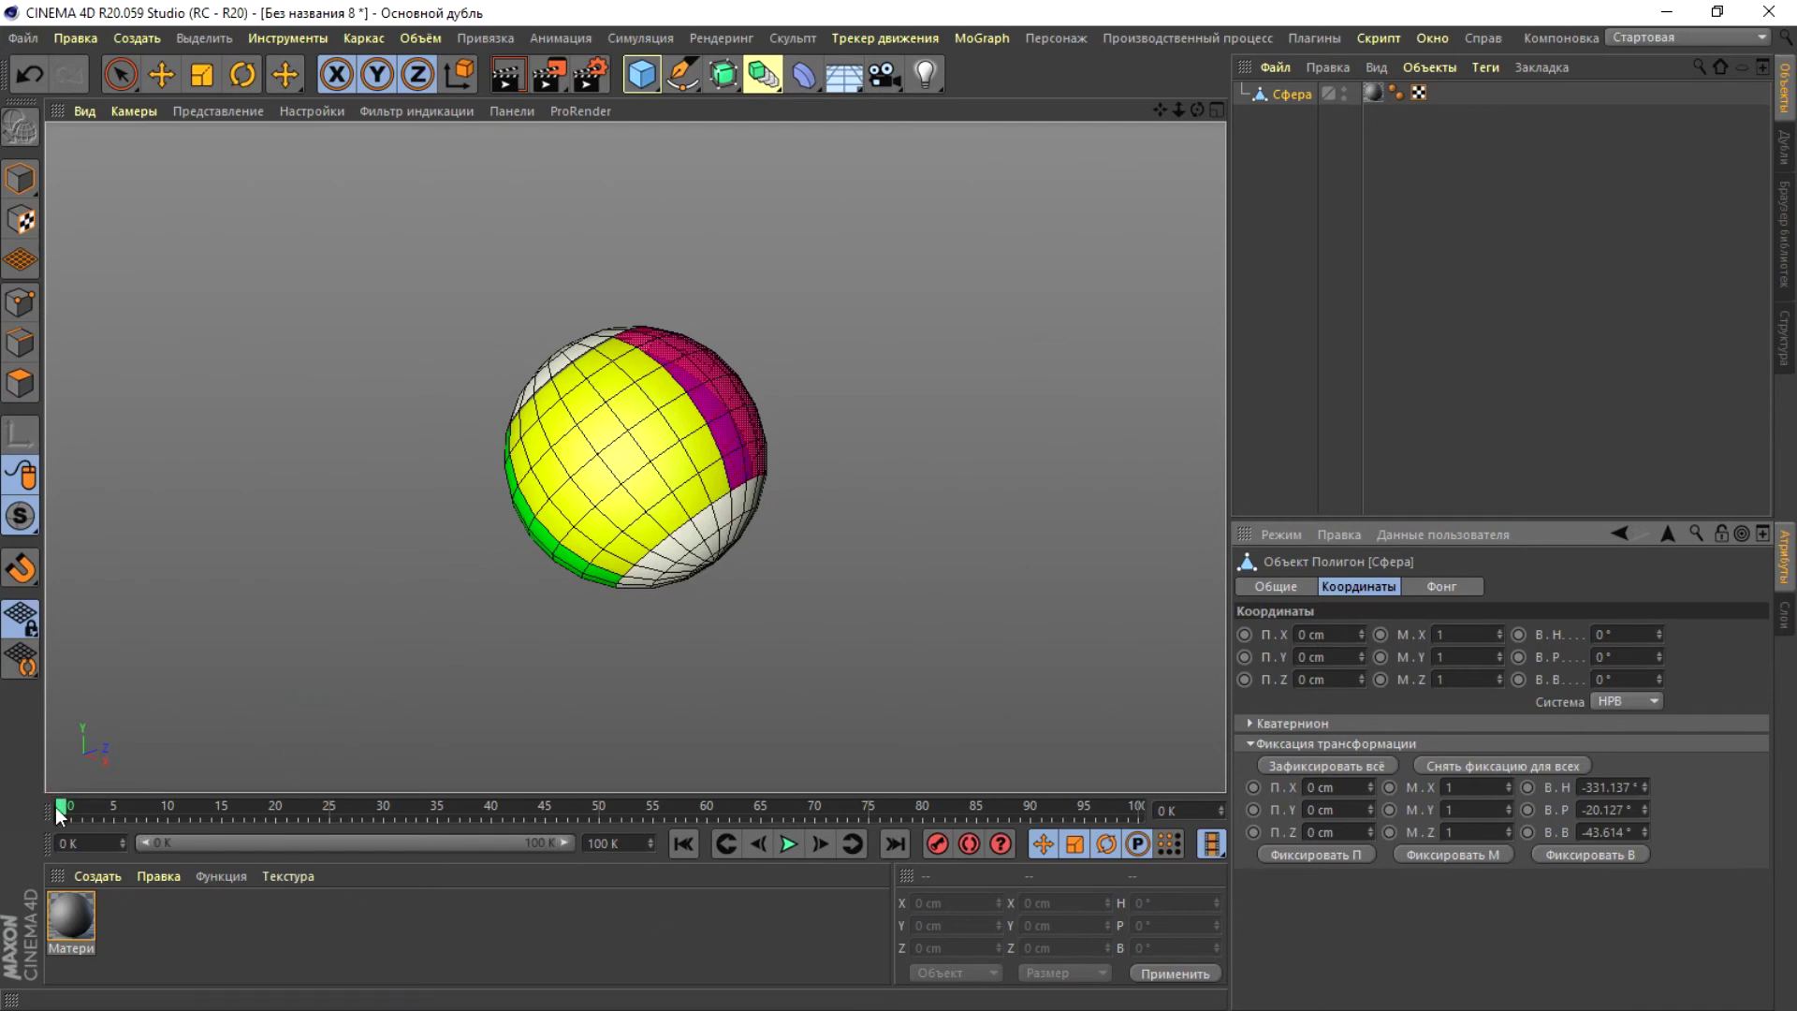
# - Record a keyframe for the sphere at frame 0, key its heading rotation at 360° on frame 70, and return to the start
pyautogui.click(936, 844)
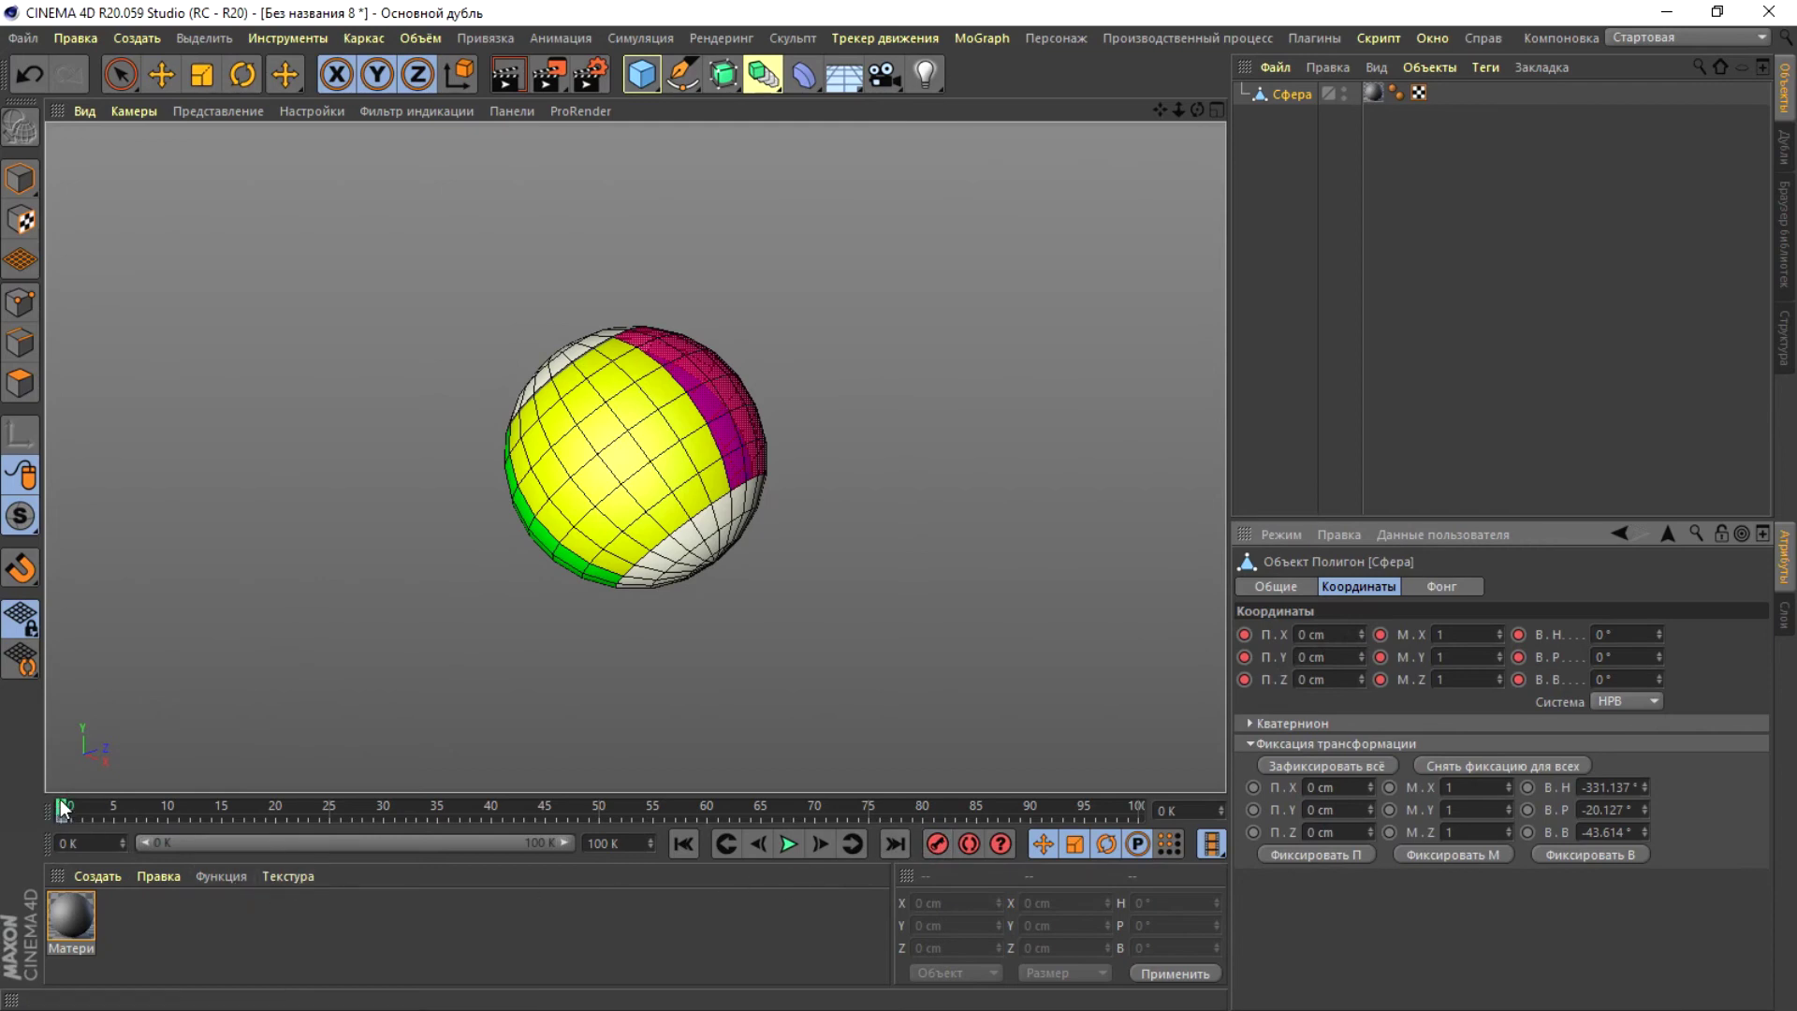
pyautogui.moveTo(65, 811); pyautogui.dragTo(802, 835)
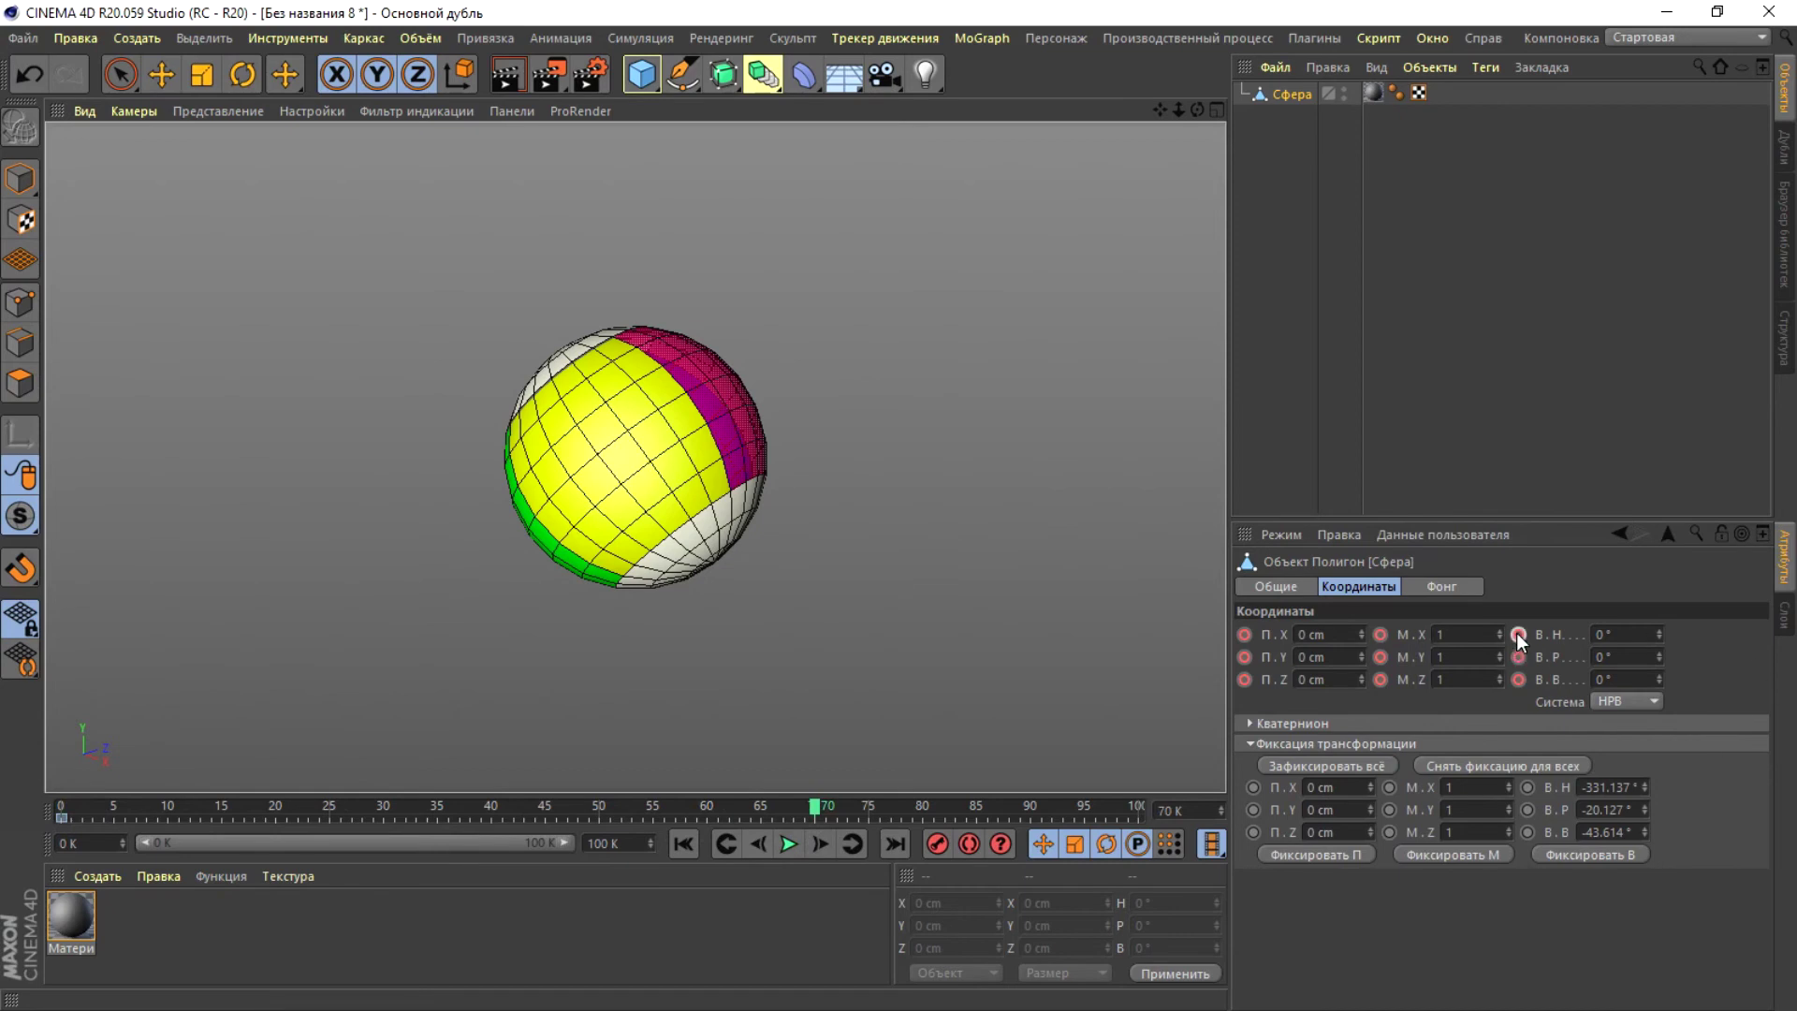
pyautogui.click(1601, 634)
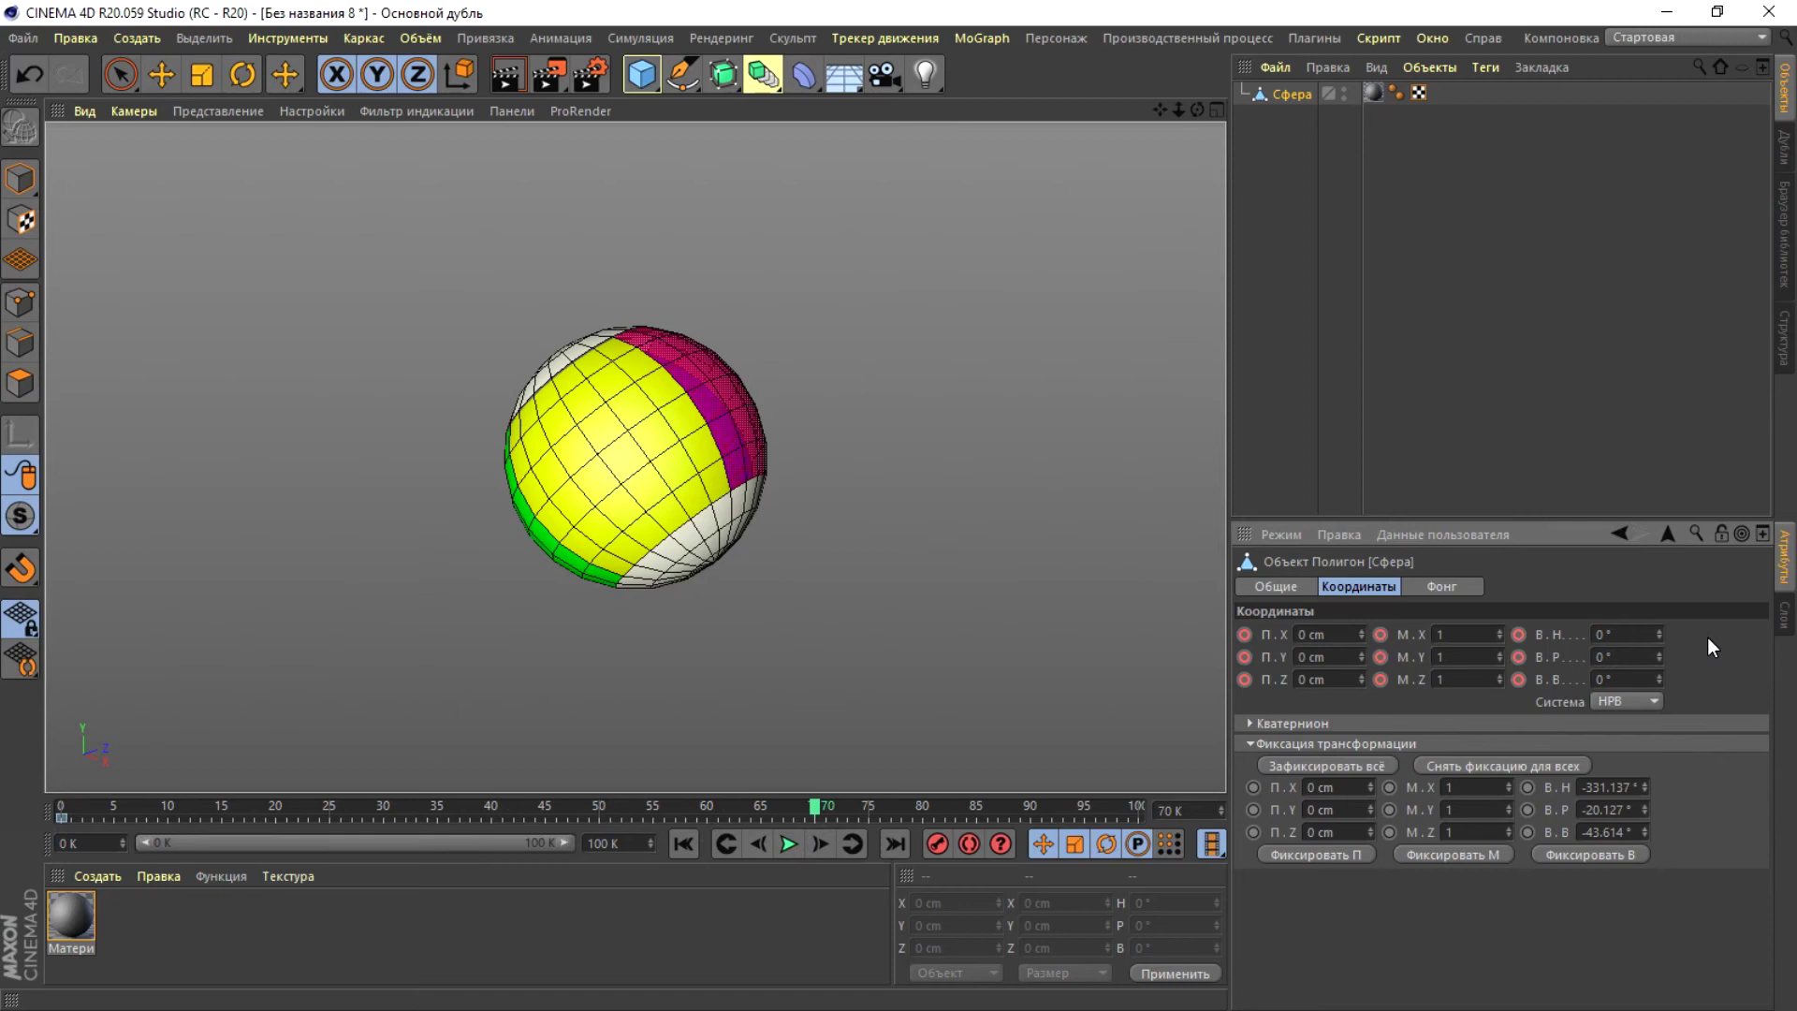
pyautogui.write('360')
pyautogui.rightClick(1518, 636)
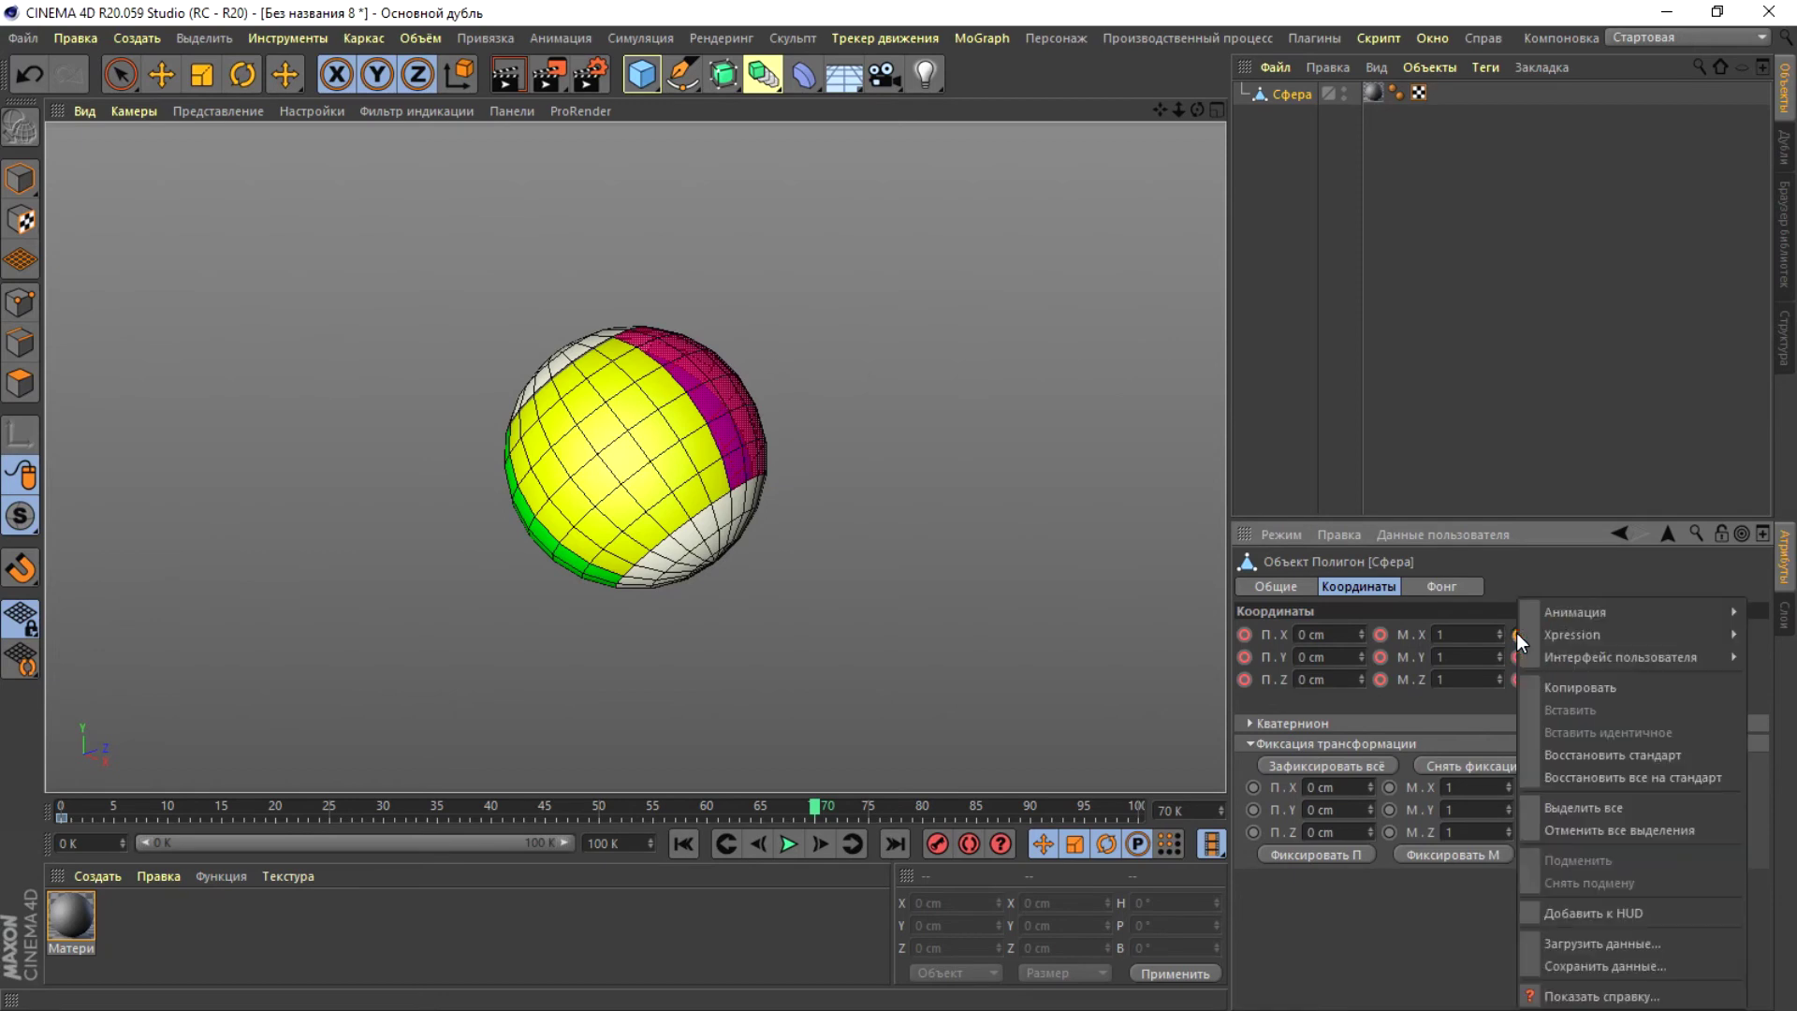
pyautogui.press('Escape')
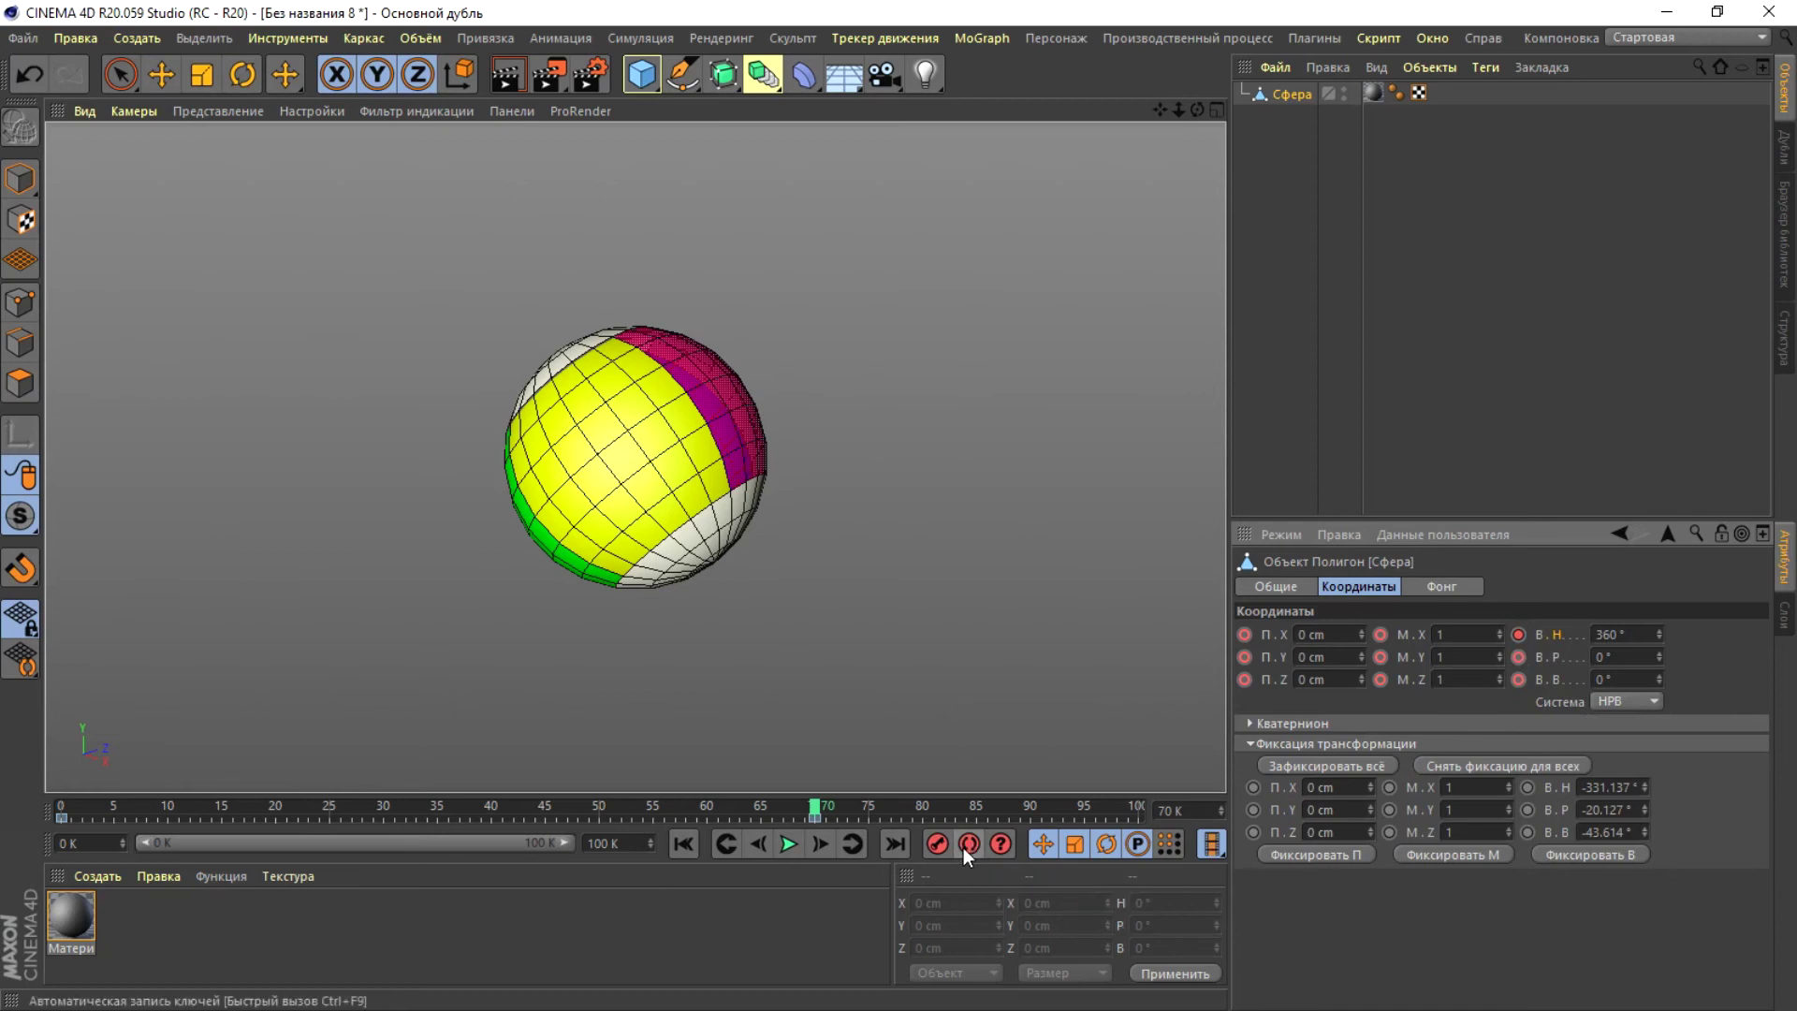
pyautogui.click(686, 844)
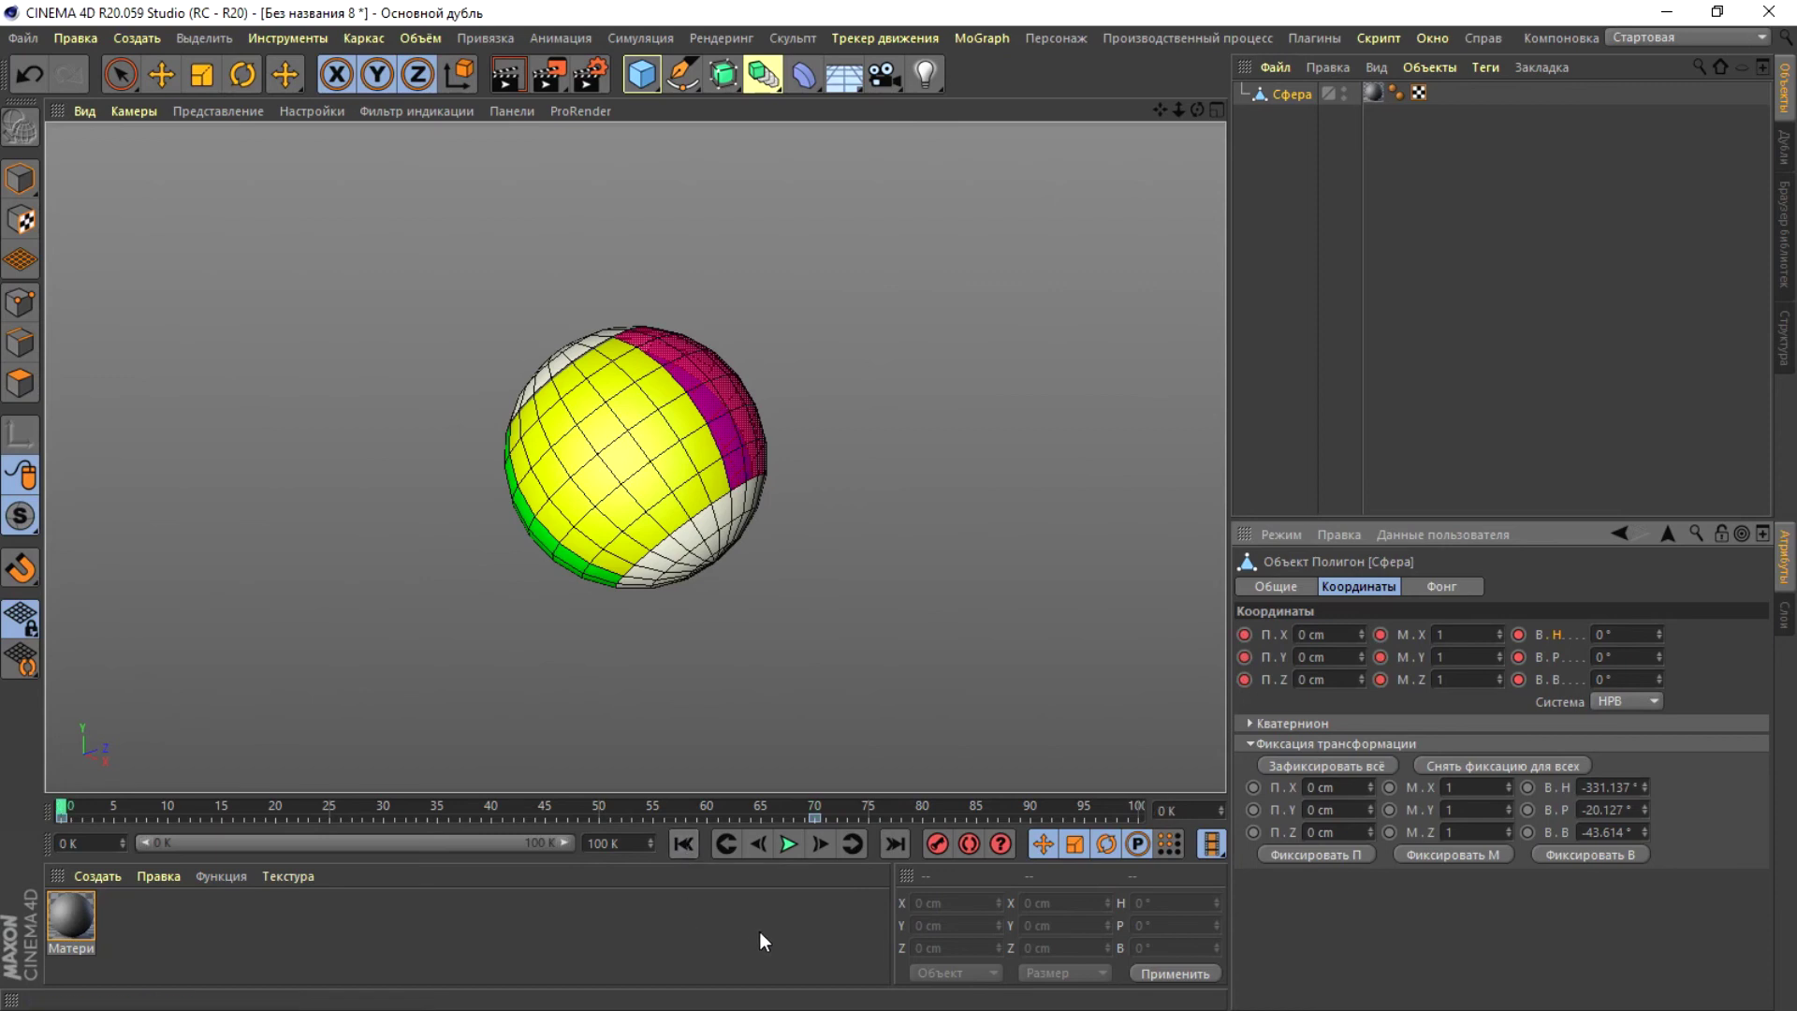
# - Play and stop the sphere's rotation animation, and set the timeline's end to frame 70
pyautogui.click(788, 844)
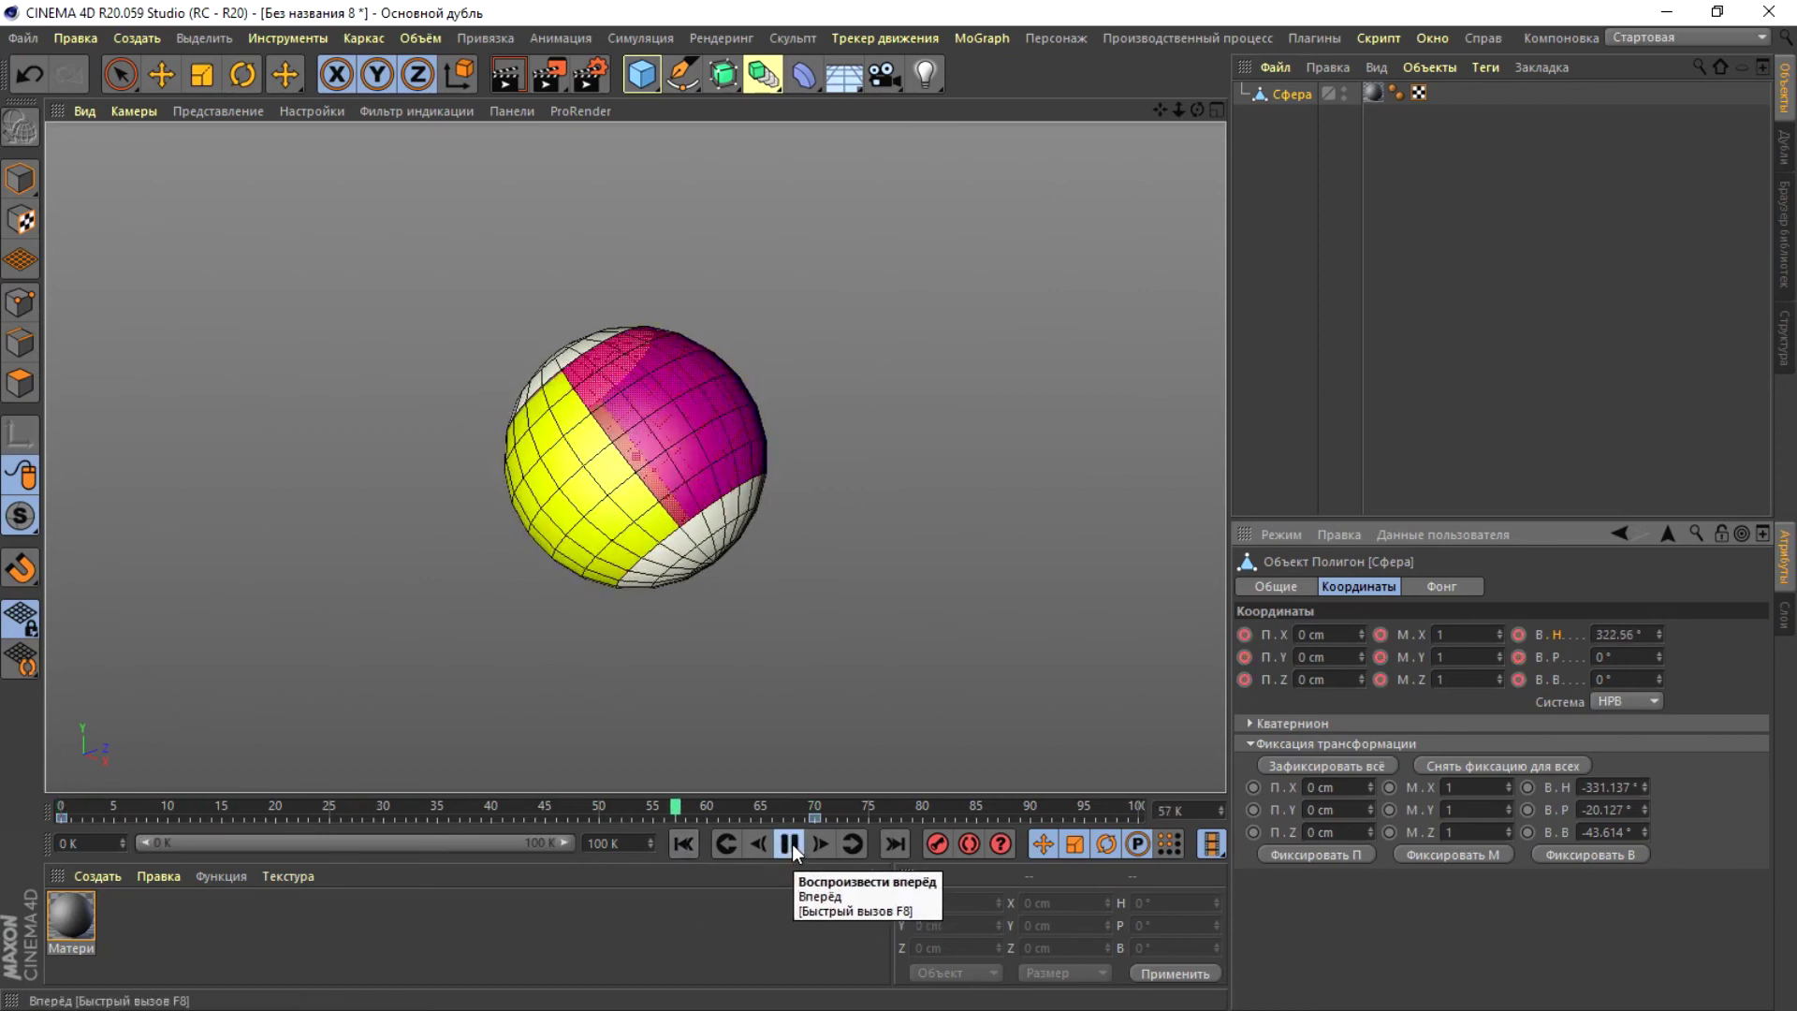
pyautogui.click(789, 844)
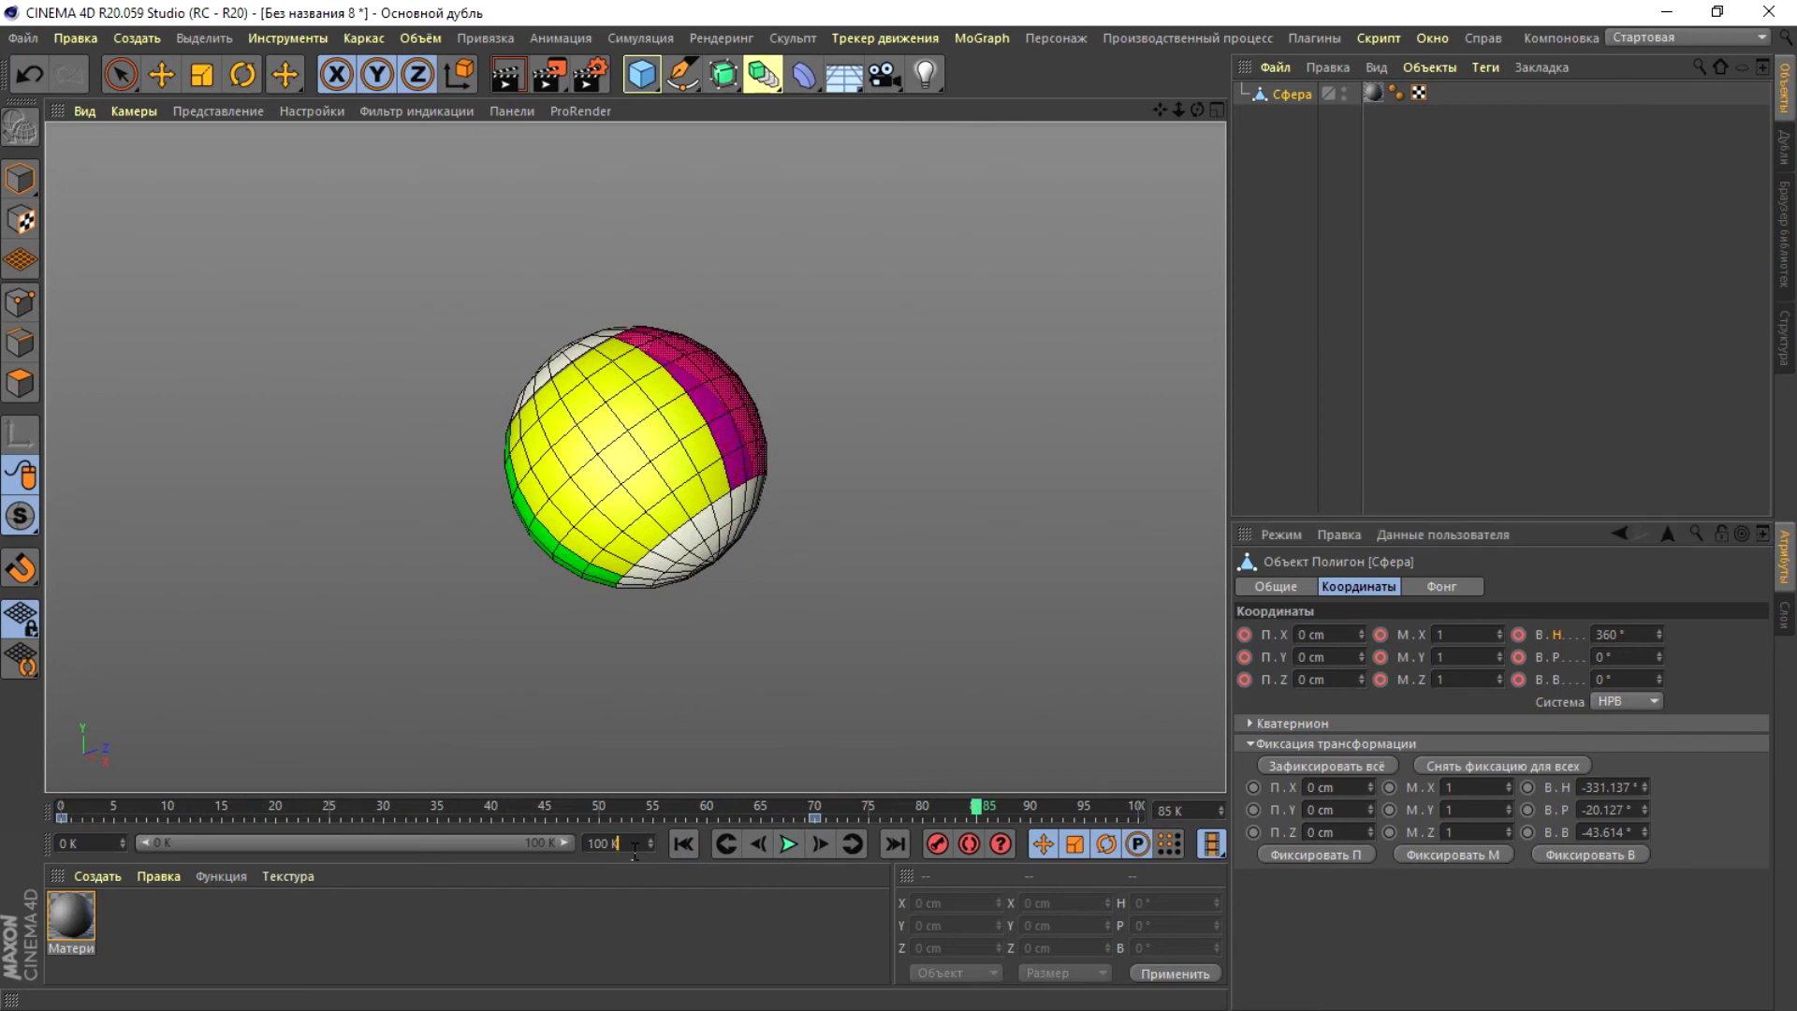
pyautogui.moveTo(634, 850); pyautogui.dragTo(599, 850)
pyautogui.press('Return')
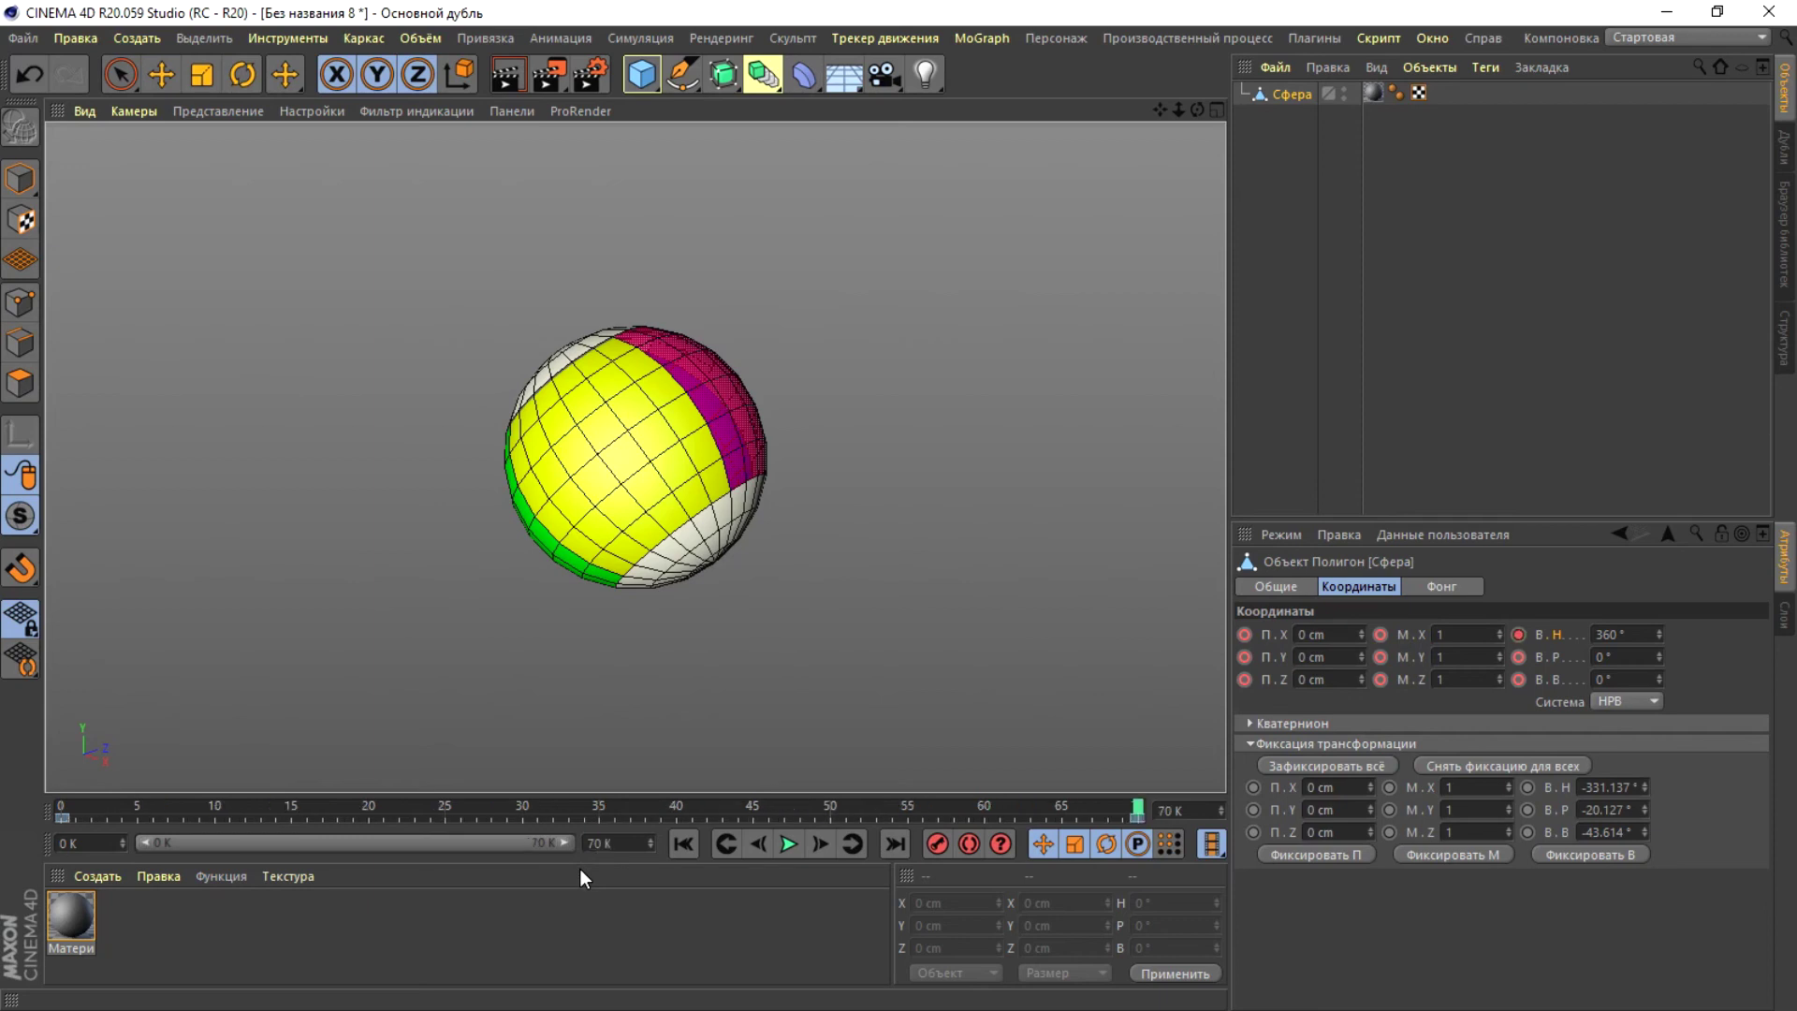
# - Play the shortened rotation animation from frame 0, stop it, and return to the start
pyautogui.click(684, 843)
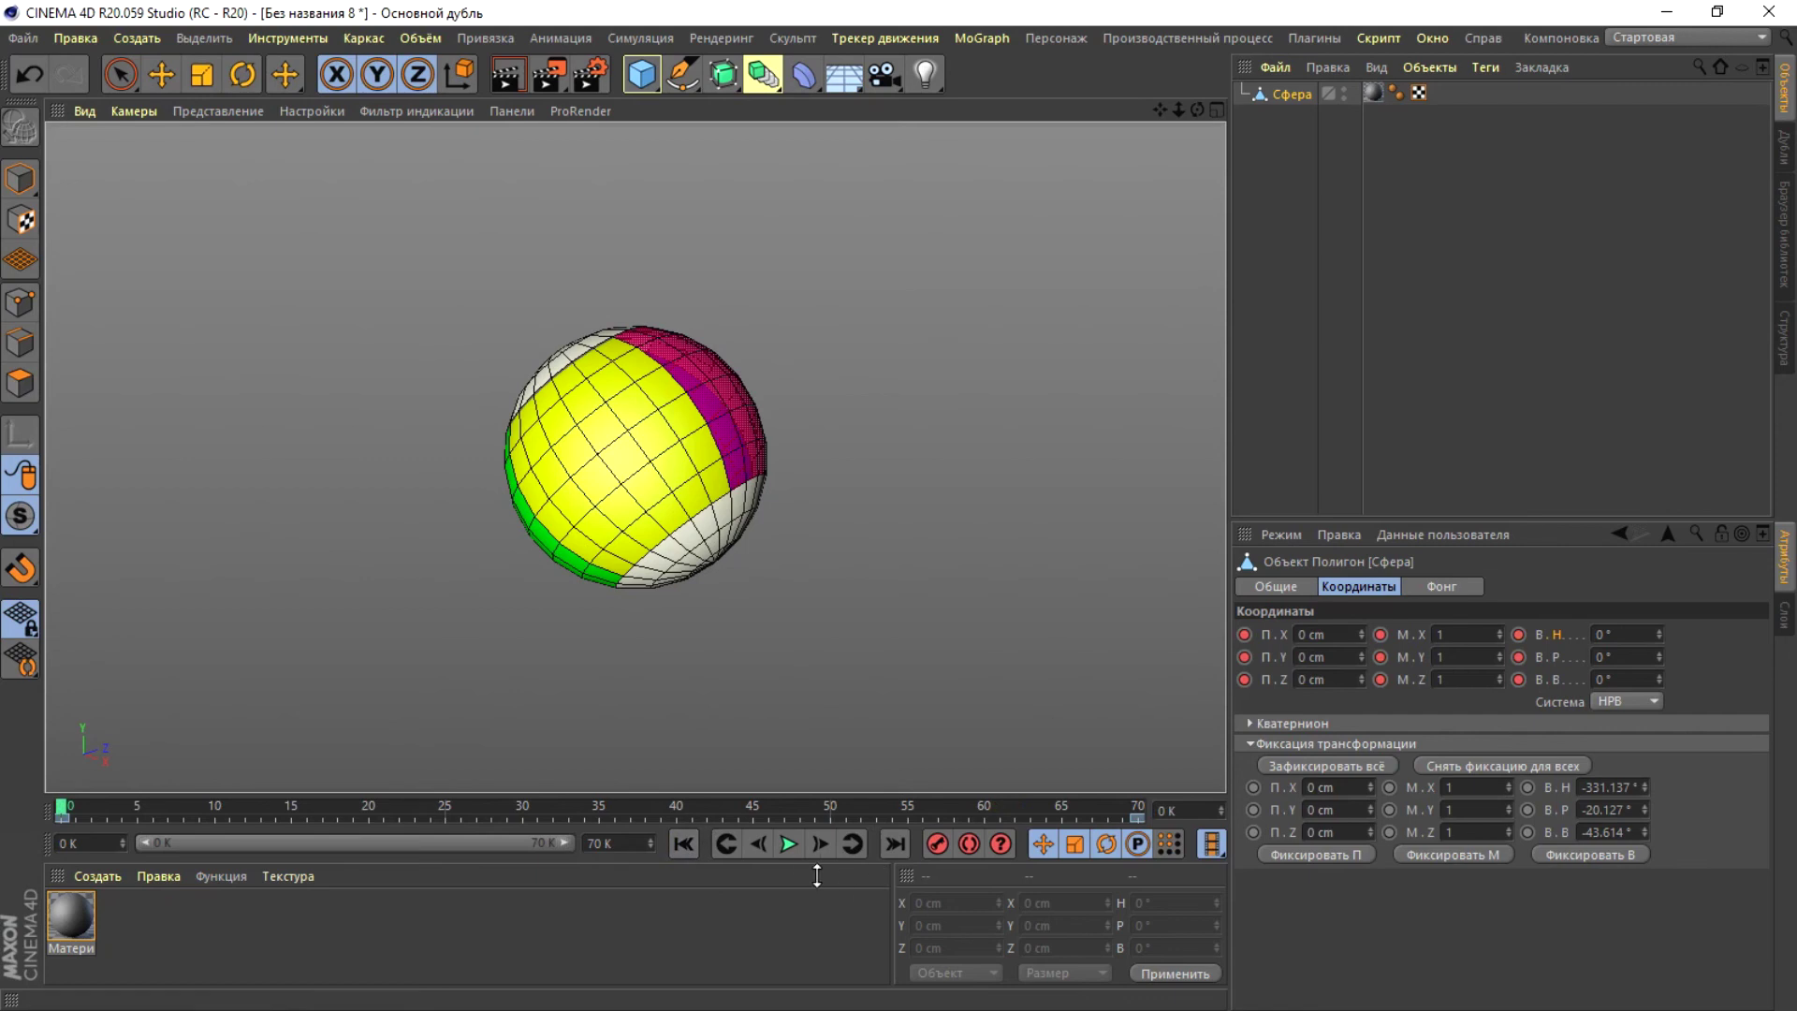
pyautogui.click(788, 842)
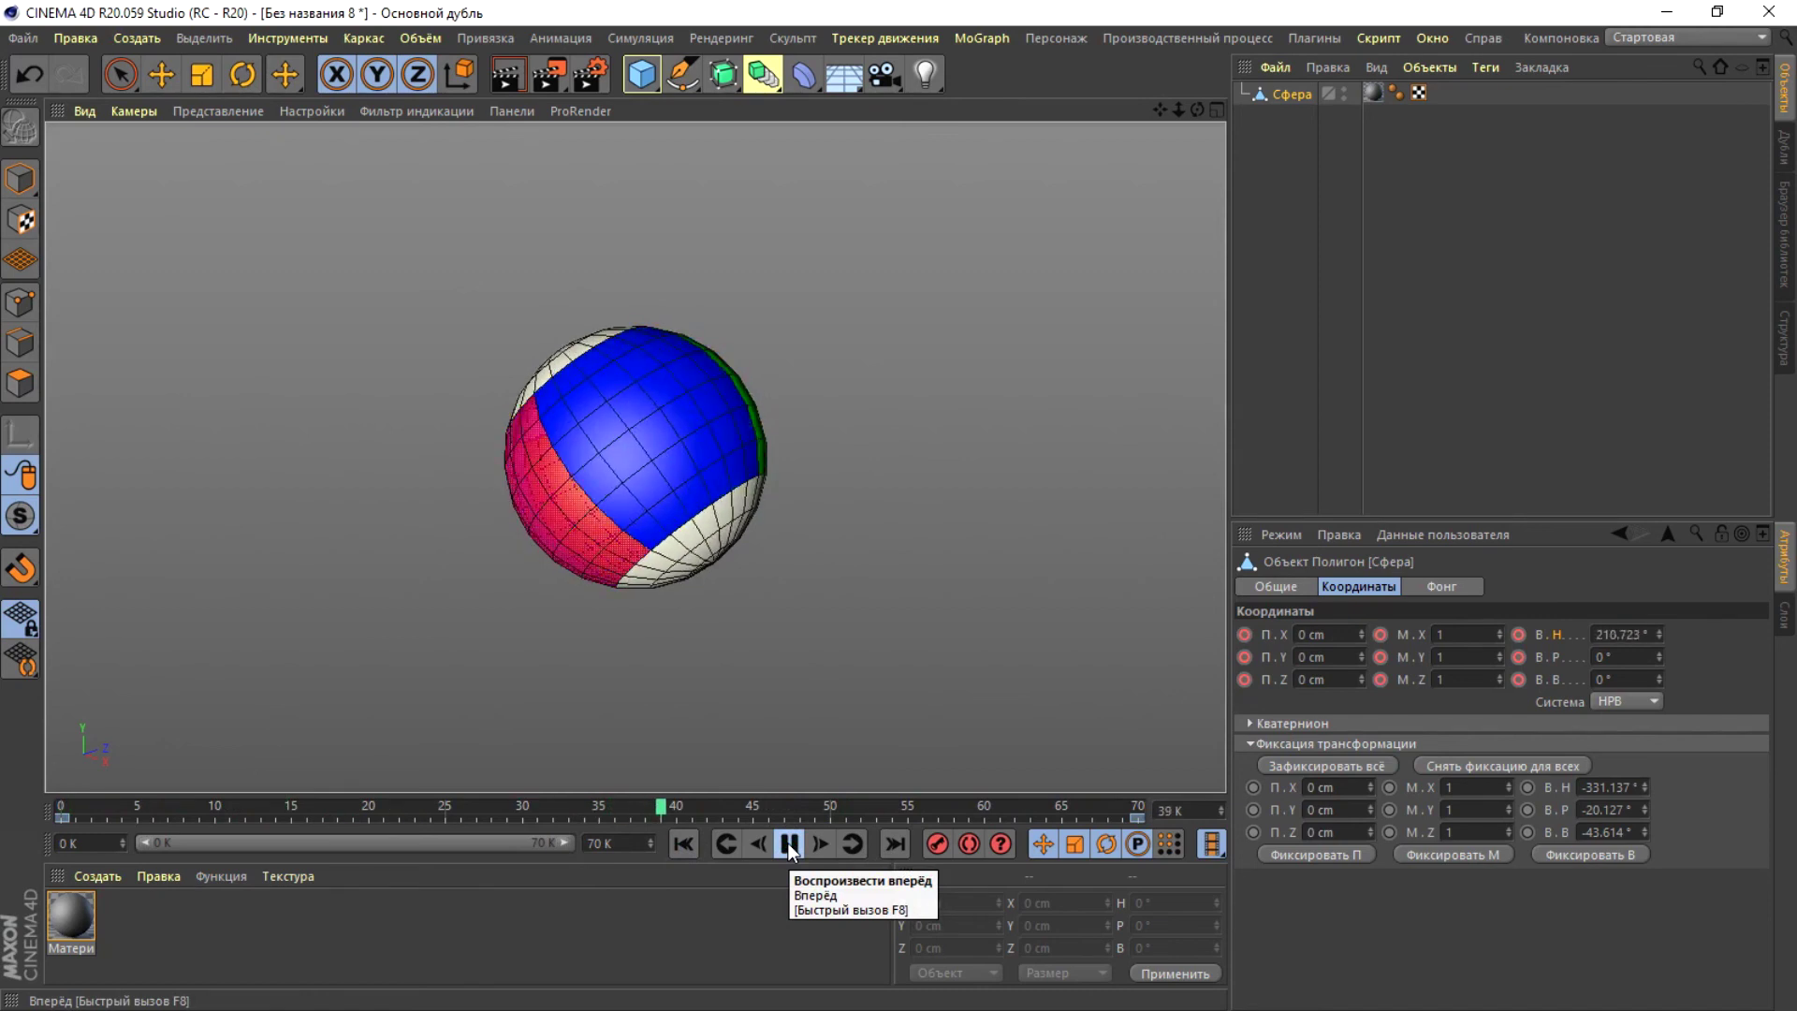
pyautogui.click(787, 842)
pyautogui.click(683, 844)
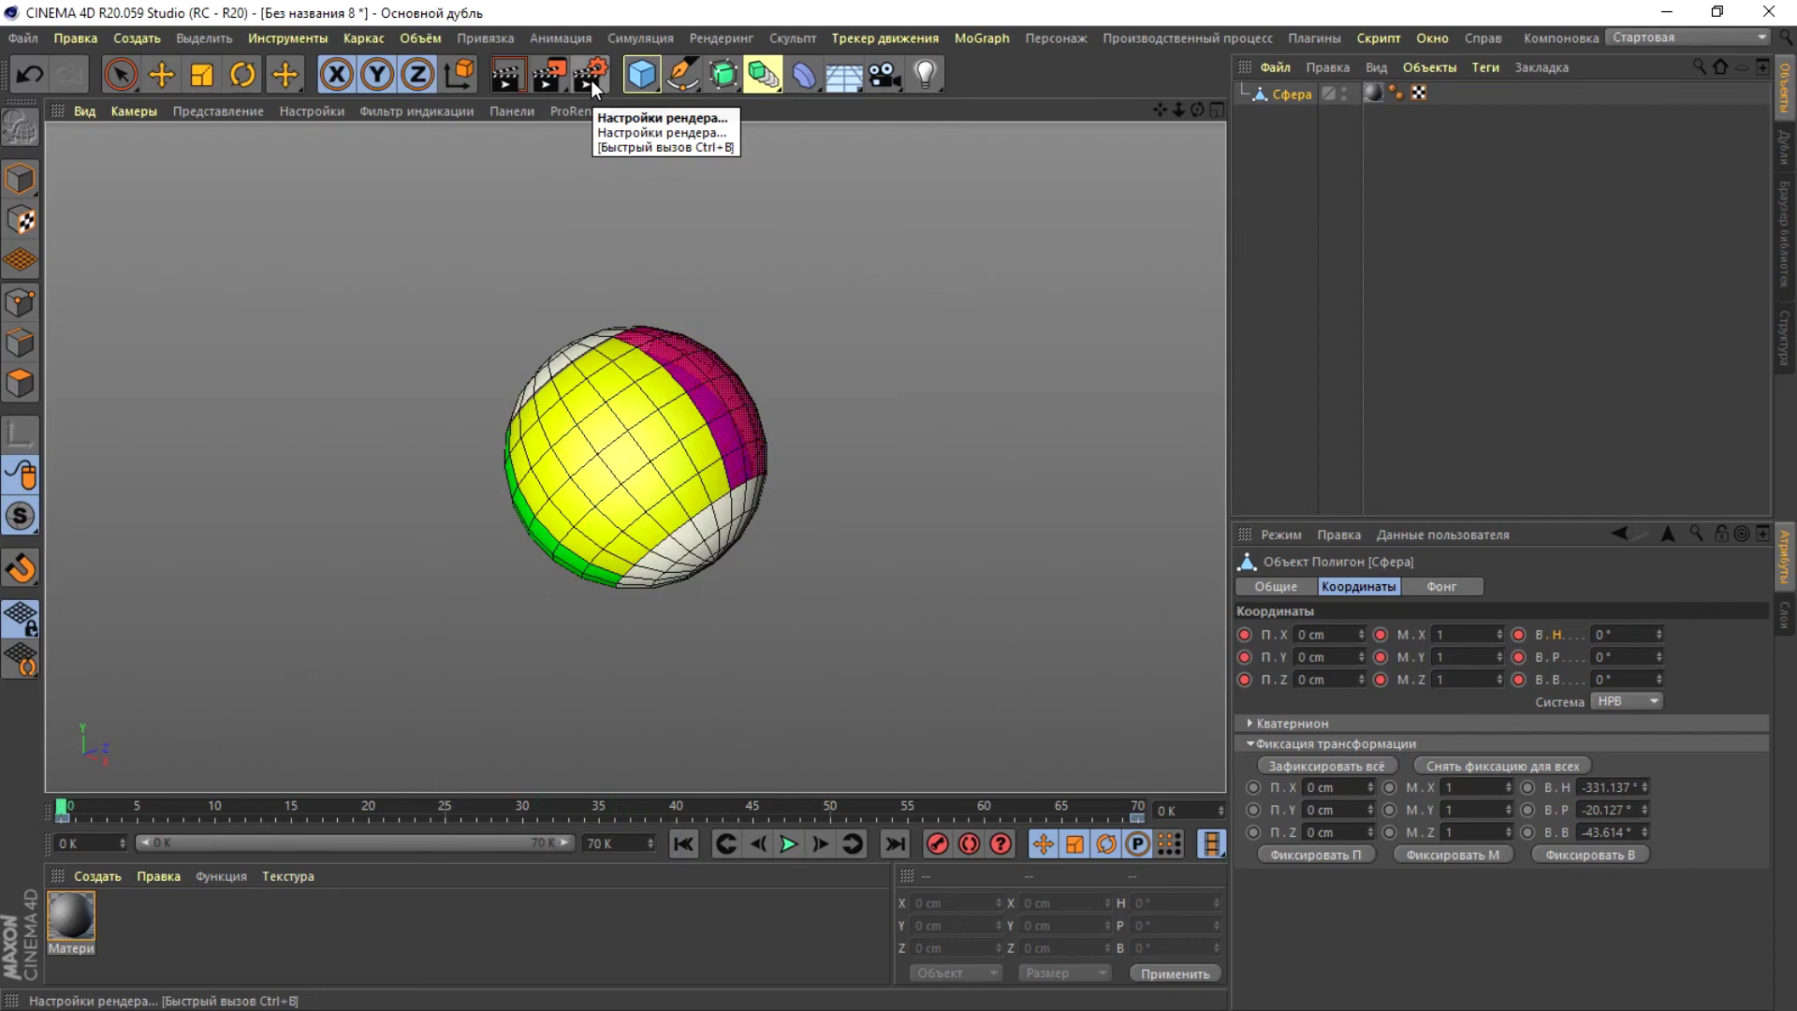
pyautogui.moveTo(592, 81); pyautogui.dragTo(808, 279)
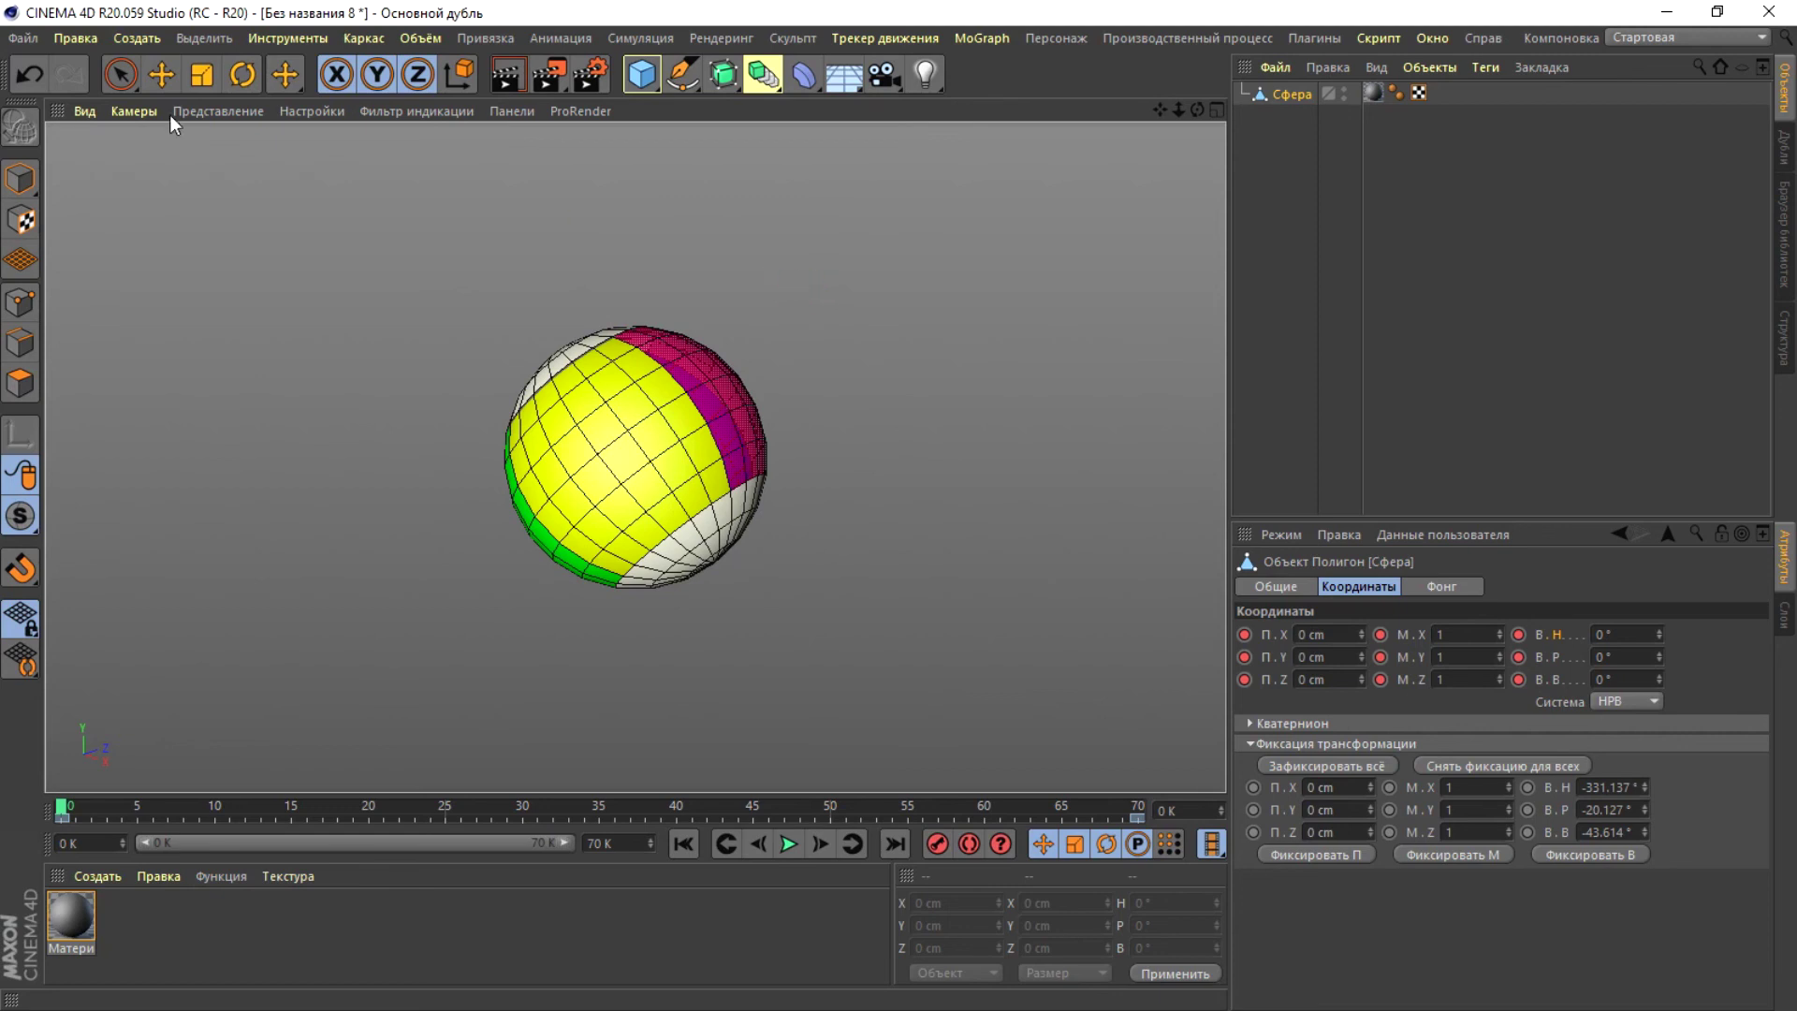
# - Save the scene together with its assets as "сфера" in the "Сохраненные фотографии" folder
pyautogui.click(24, 39)
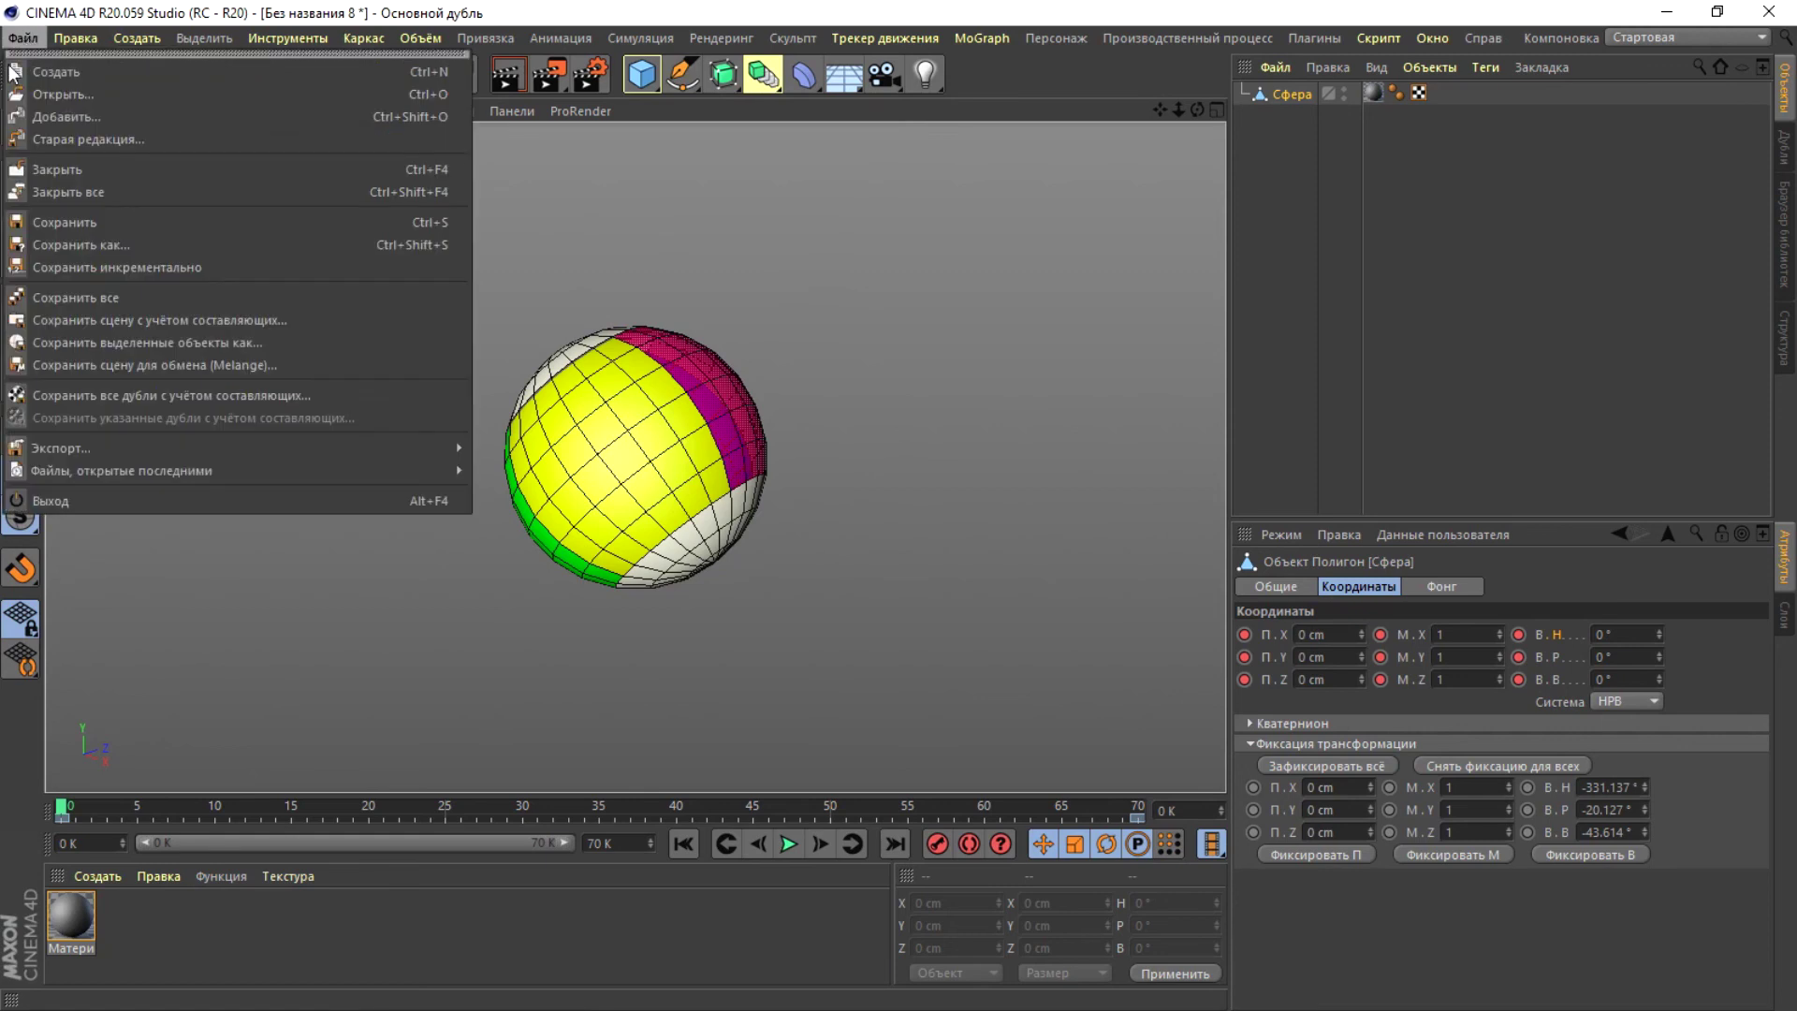
pyautogui.click(138, 320)
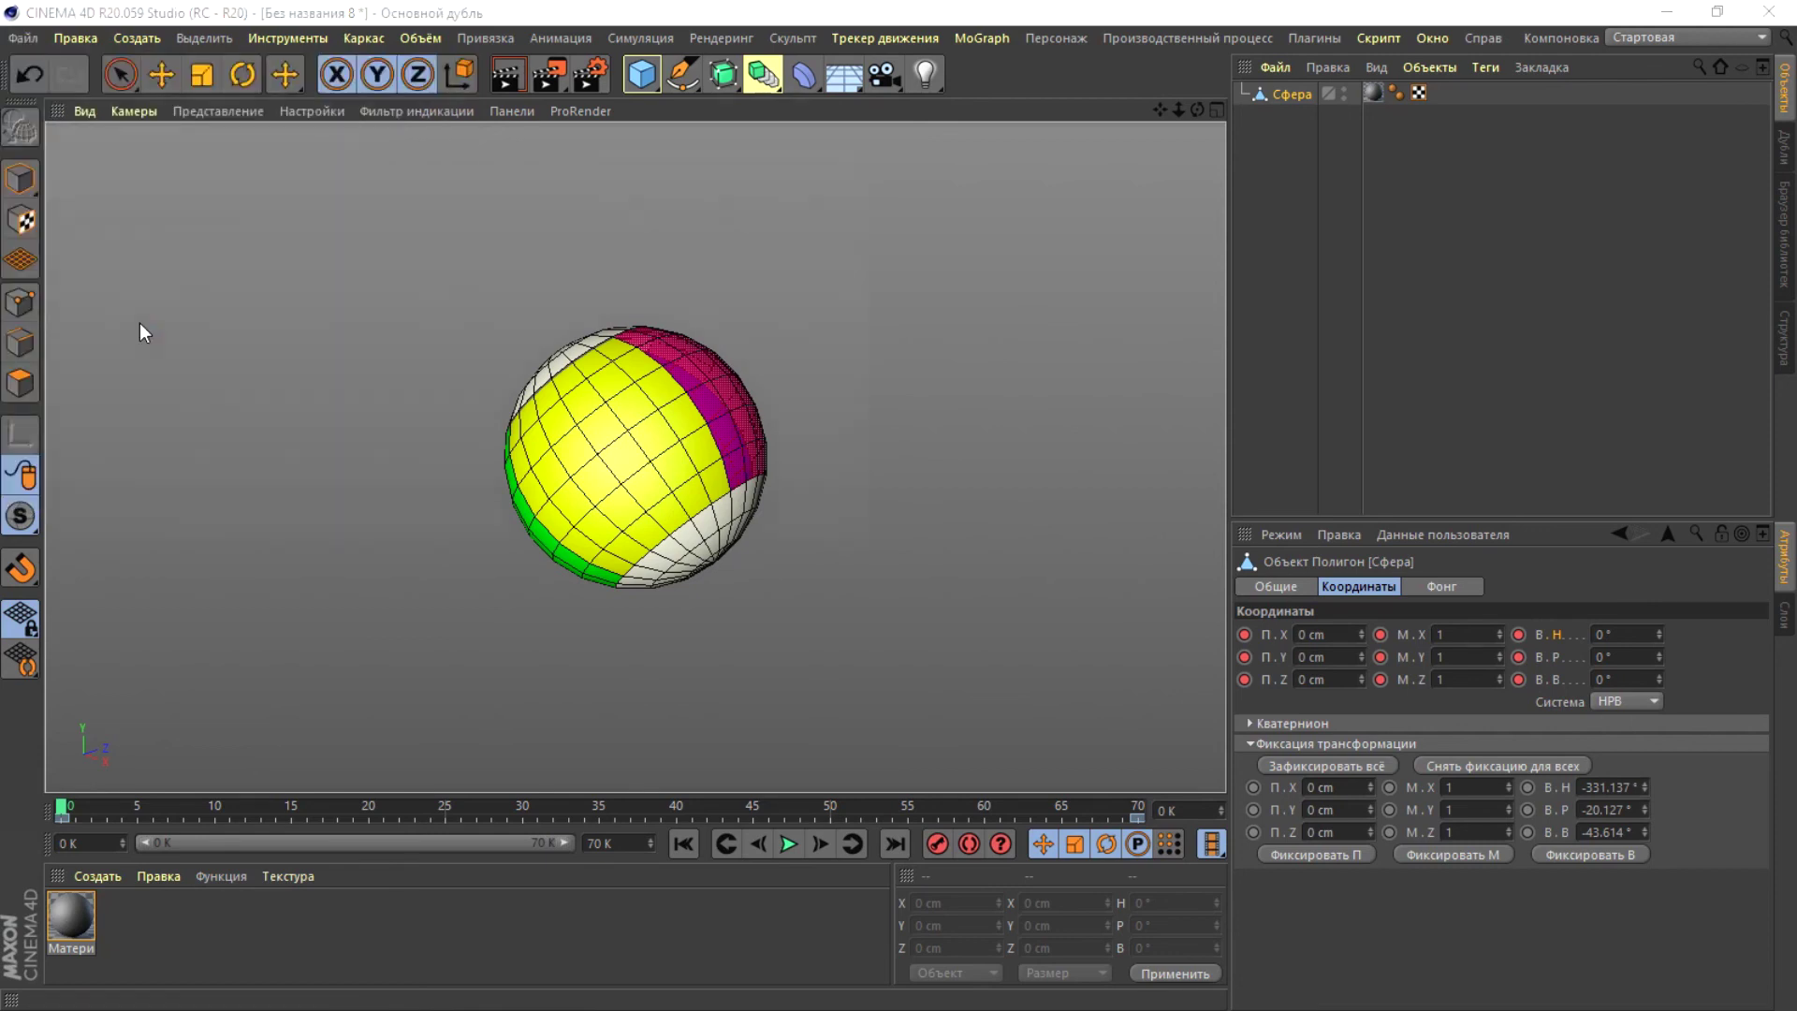
pyautogui.scroll(-3, 145, 321)
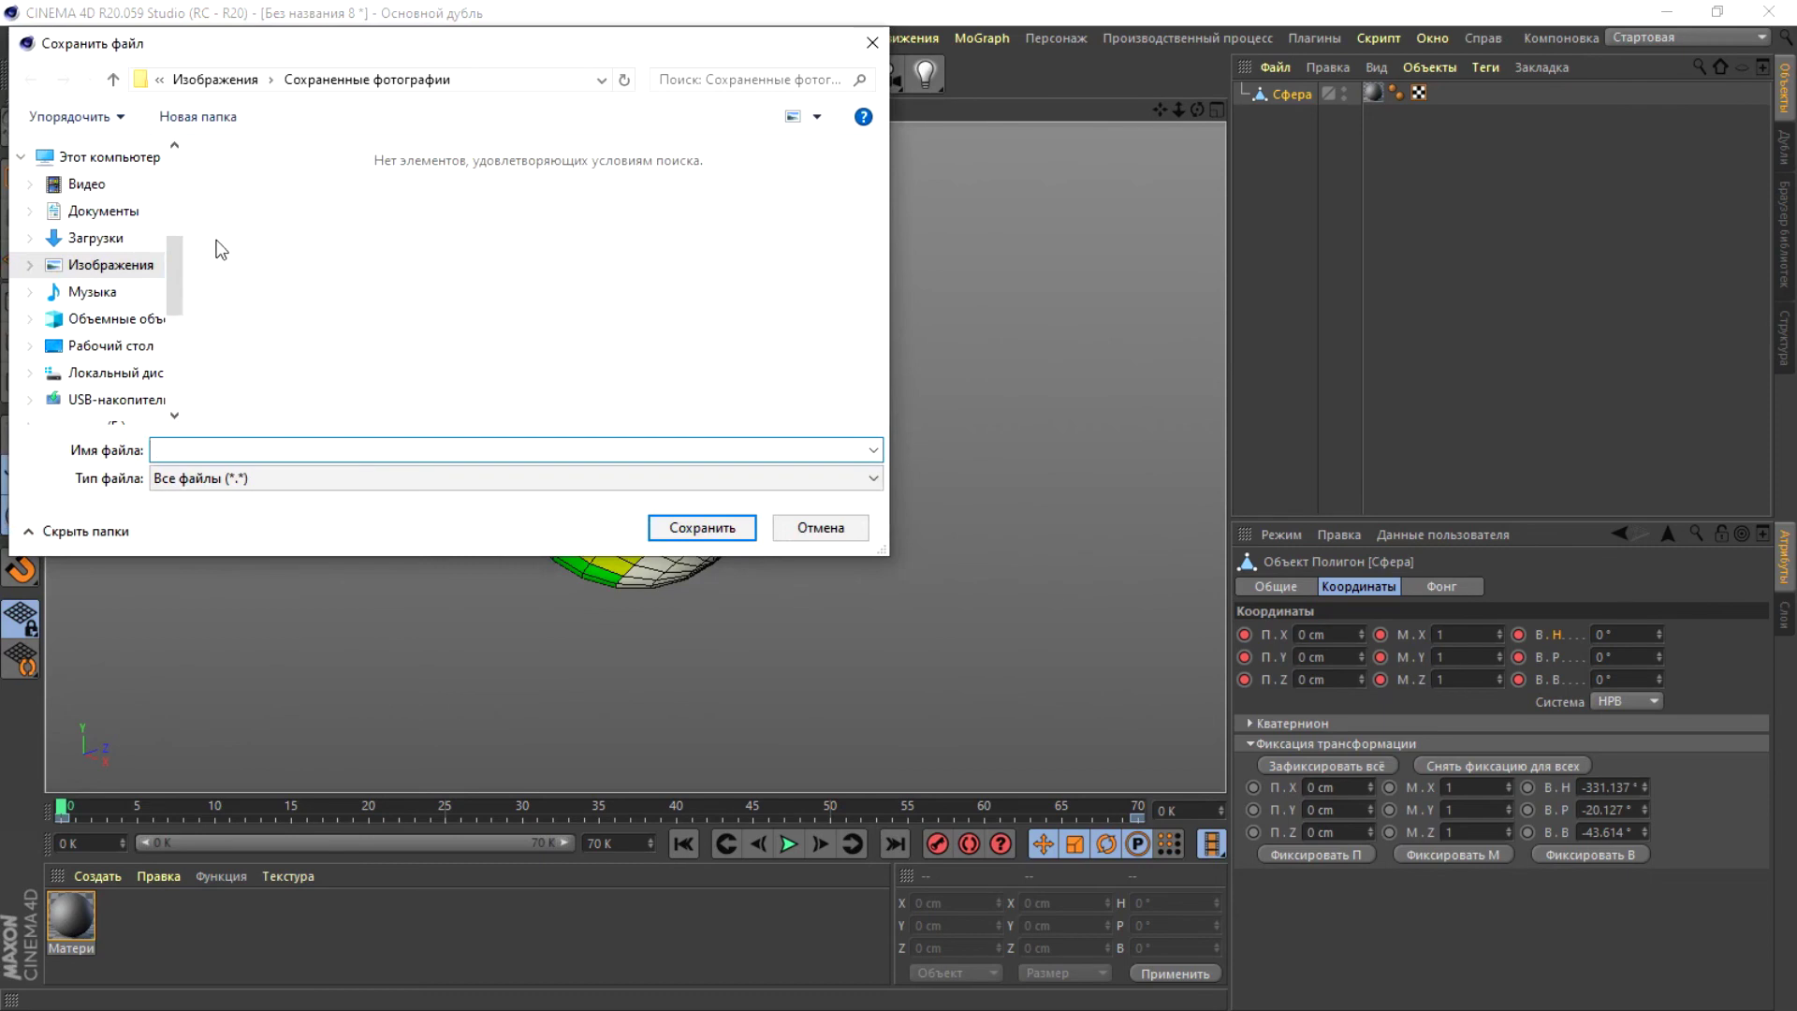
pyautogui.moveTo(176, 262)
pyautogui.mouseDown()
pyautogui.moveTo(179, 210)
pyautogui.moveTo(168, 245)
pyautogui.mouseUp()
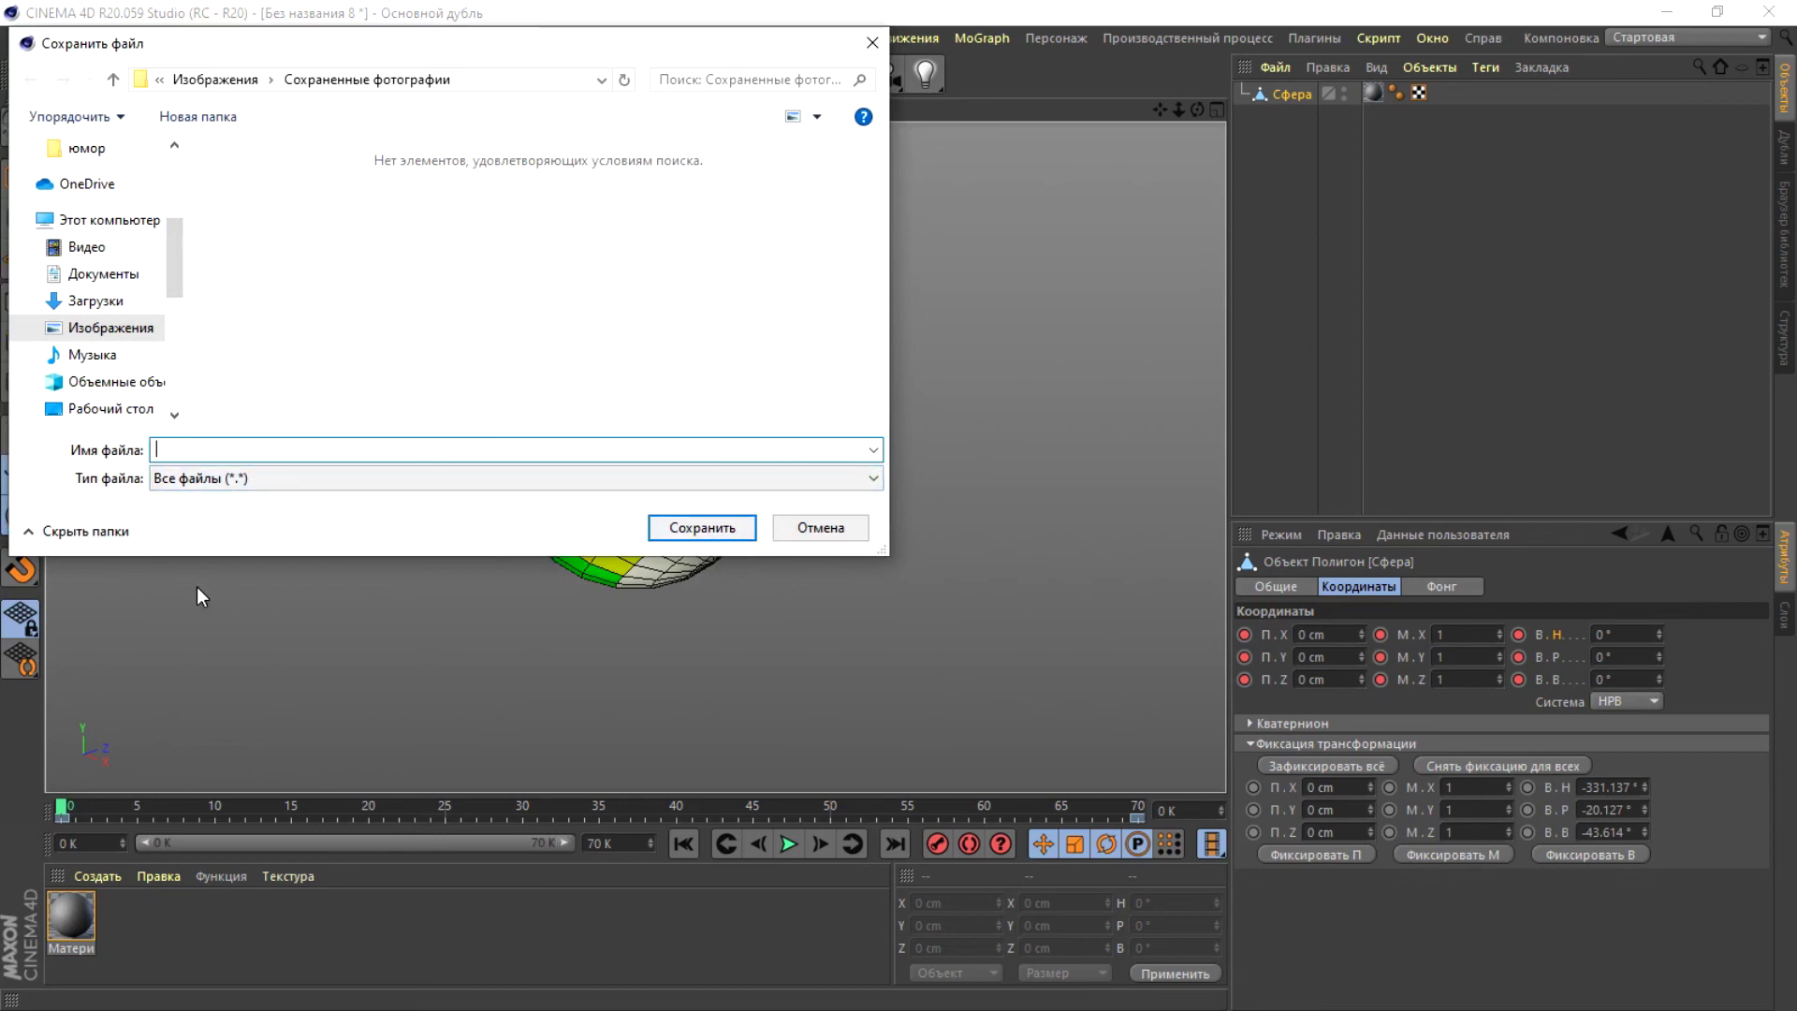
pyautogui.write('сфера')
pyautogui.click(732, 529)
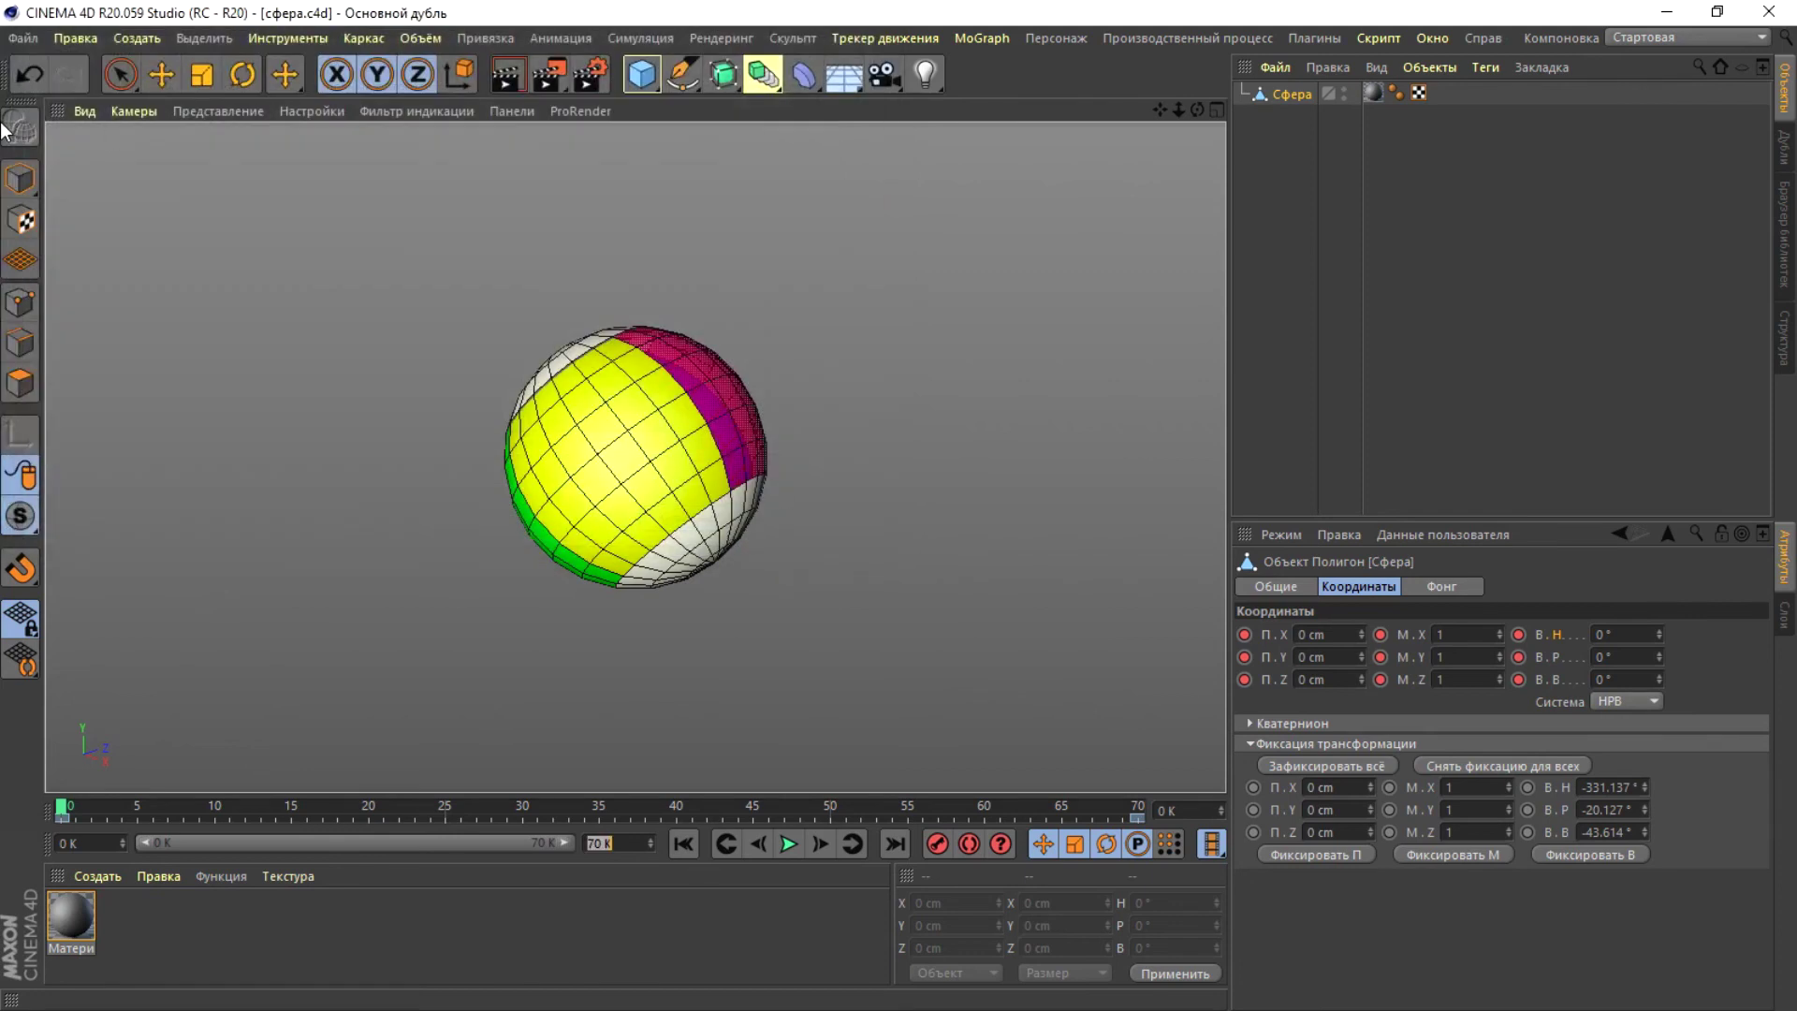
# - Close all open scenes without saving the changes in сфера.c4d
pyautogui.click(23, 38)
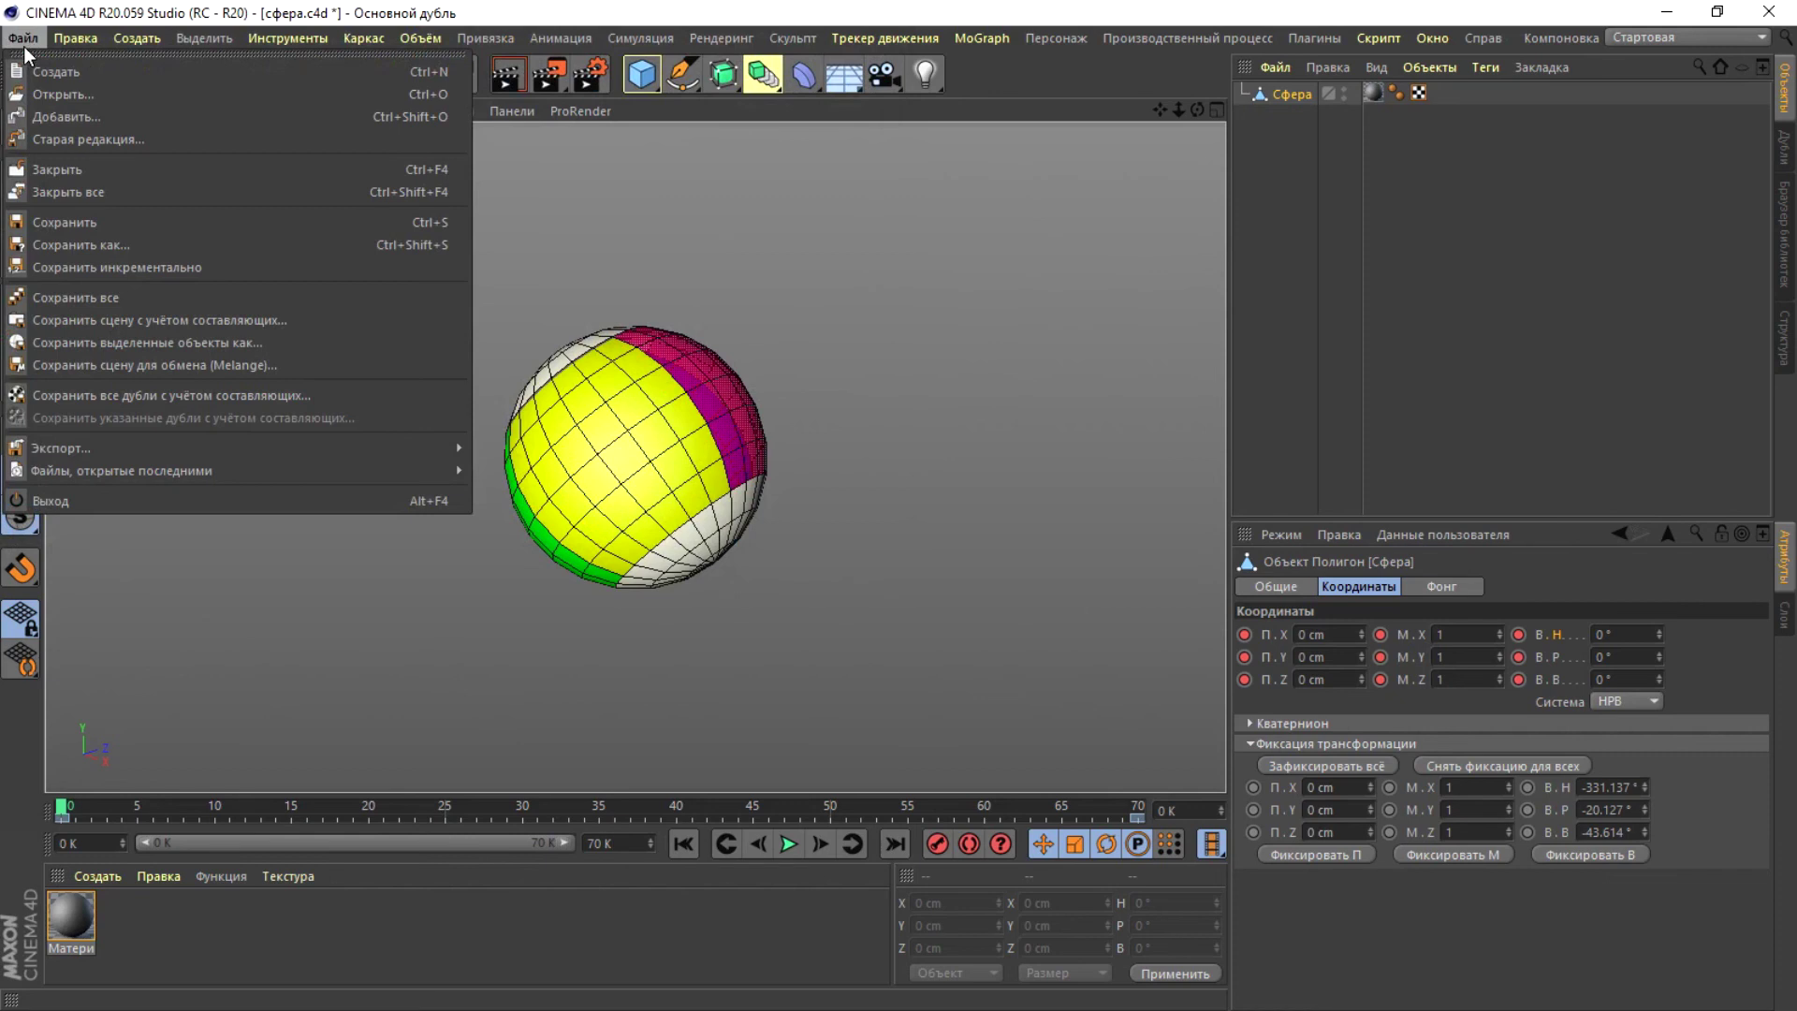
pyautogui.click(68, 192)
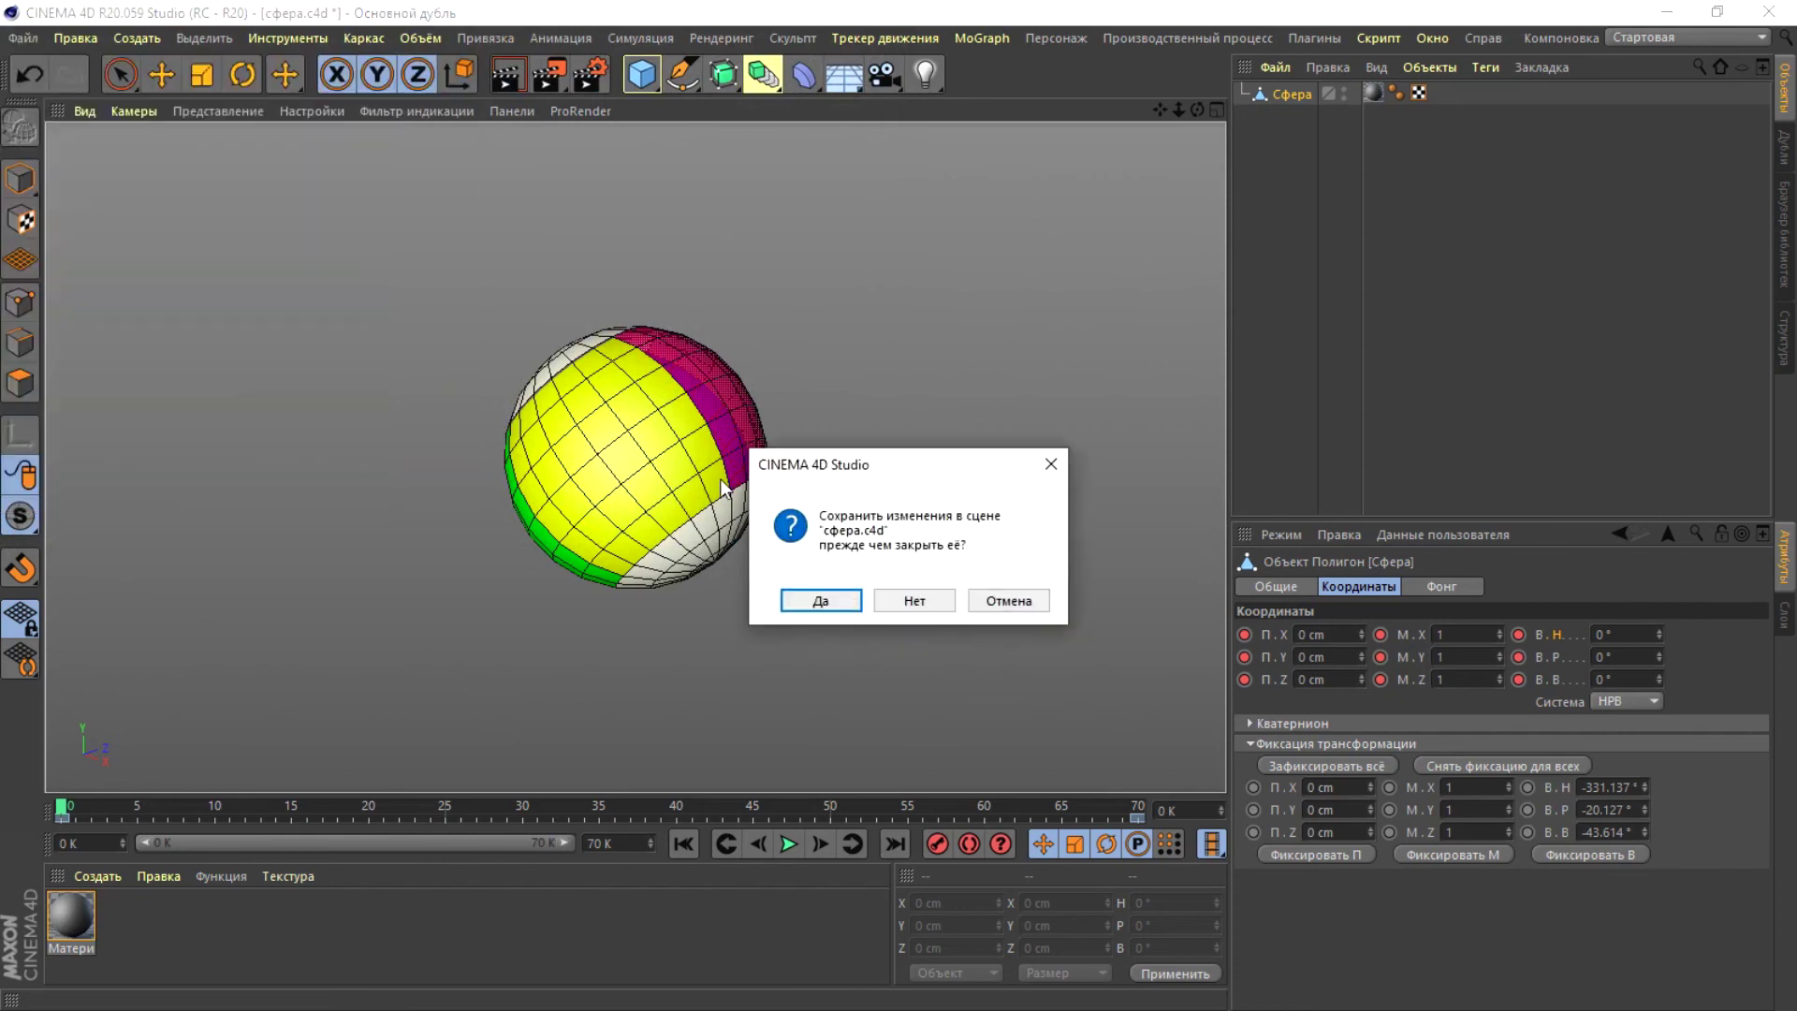
pyautogui.click(925, 601)
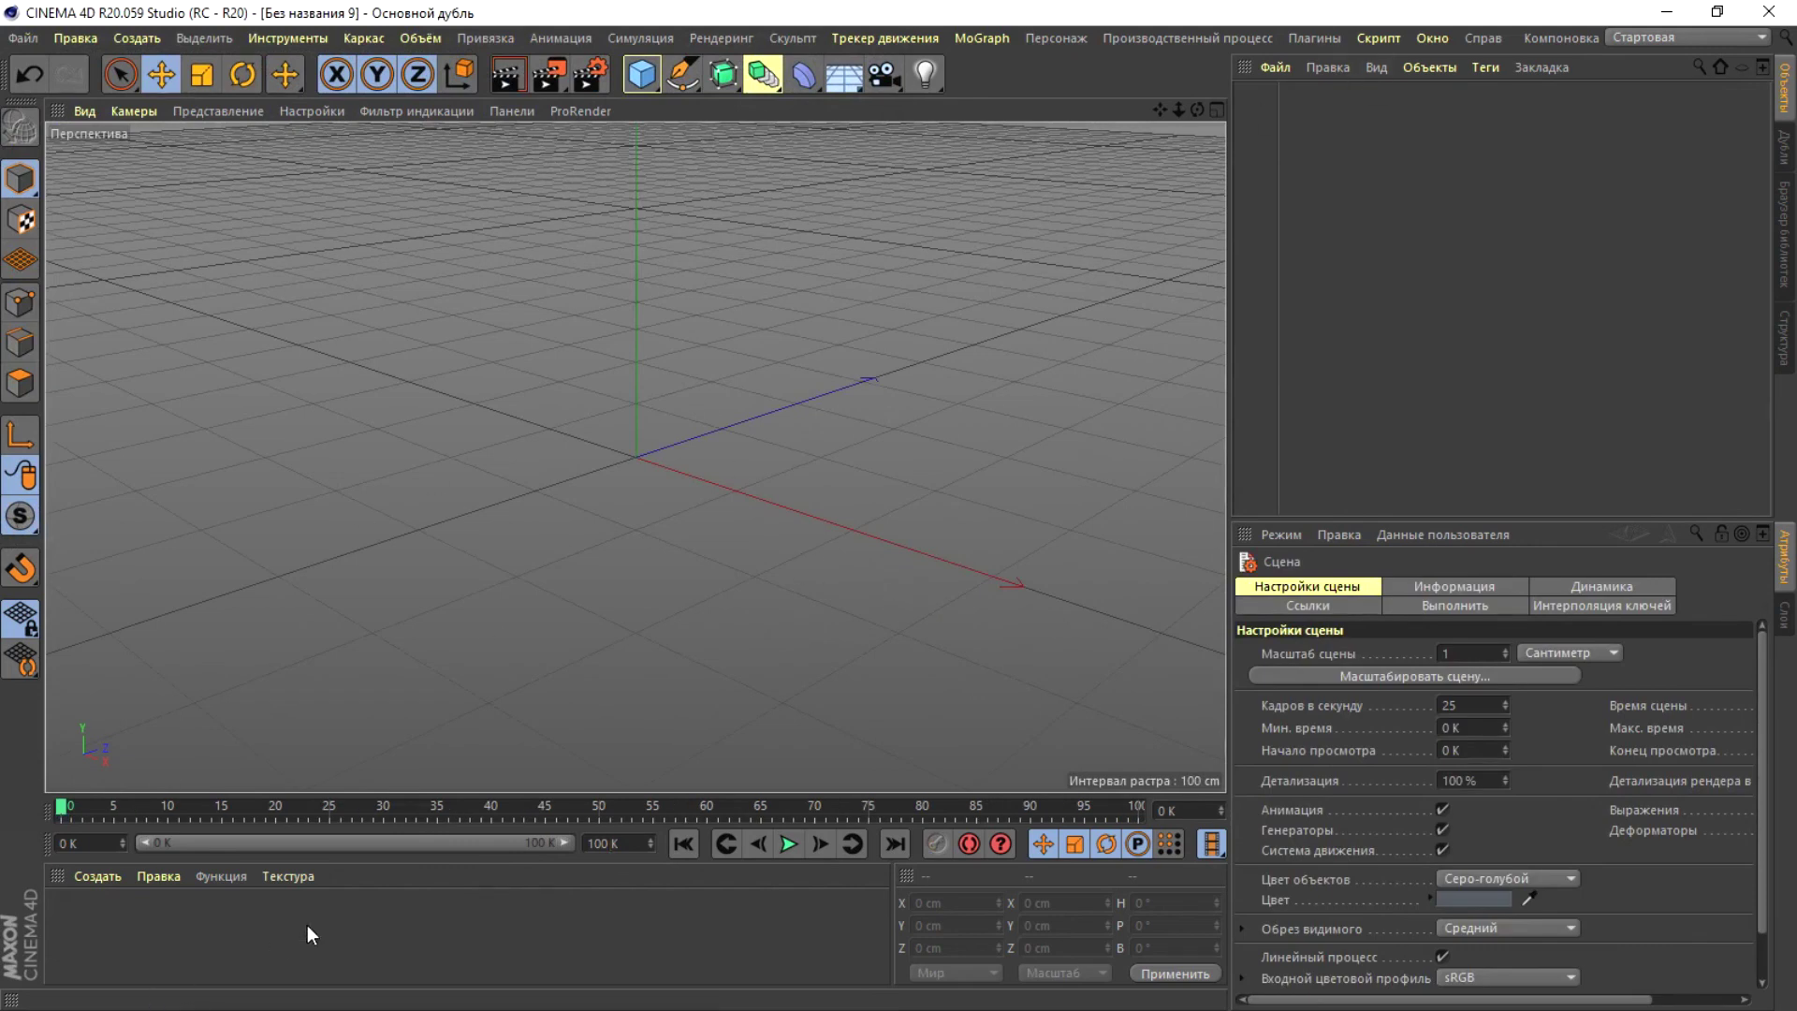
# - Switch to File Explorer, reopen the saved scene from the "сфера" folder, and play and stop its rotation animation
pyautogui.click(1665, 12)
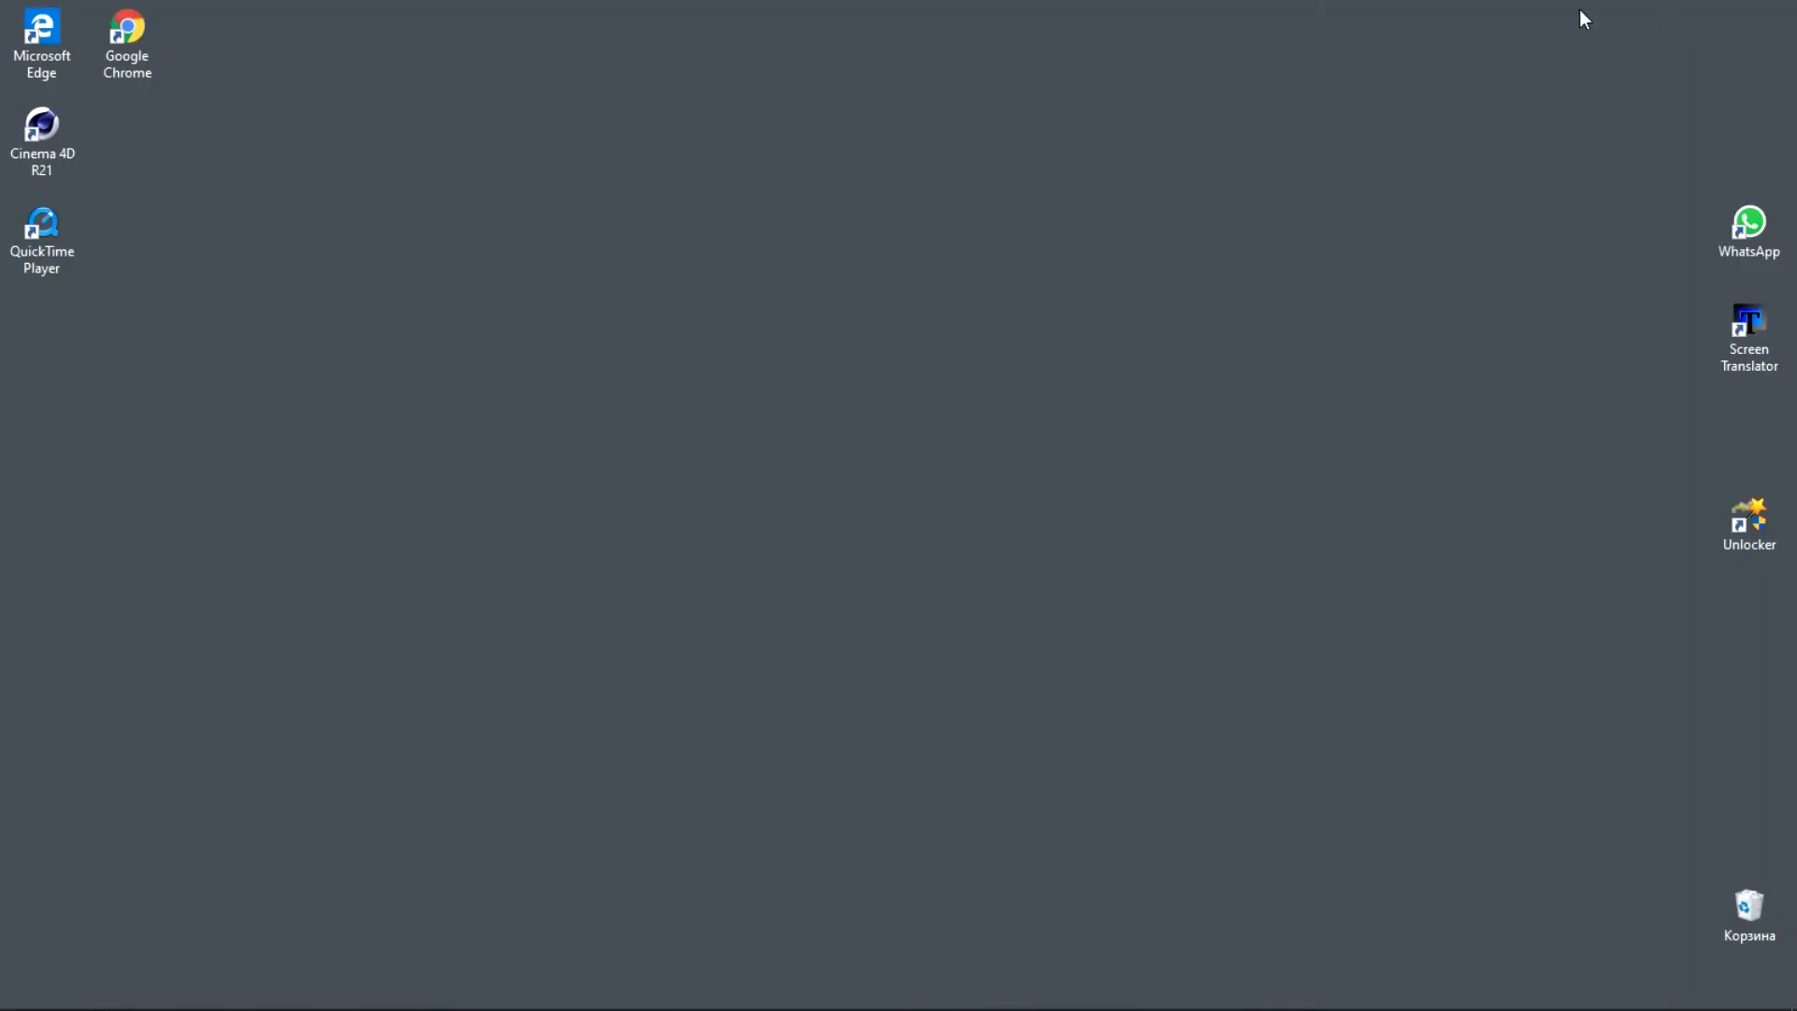
pyautogui.hotkey('alt', 'Tab')
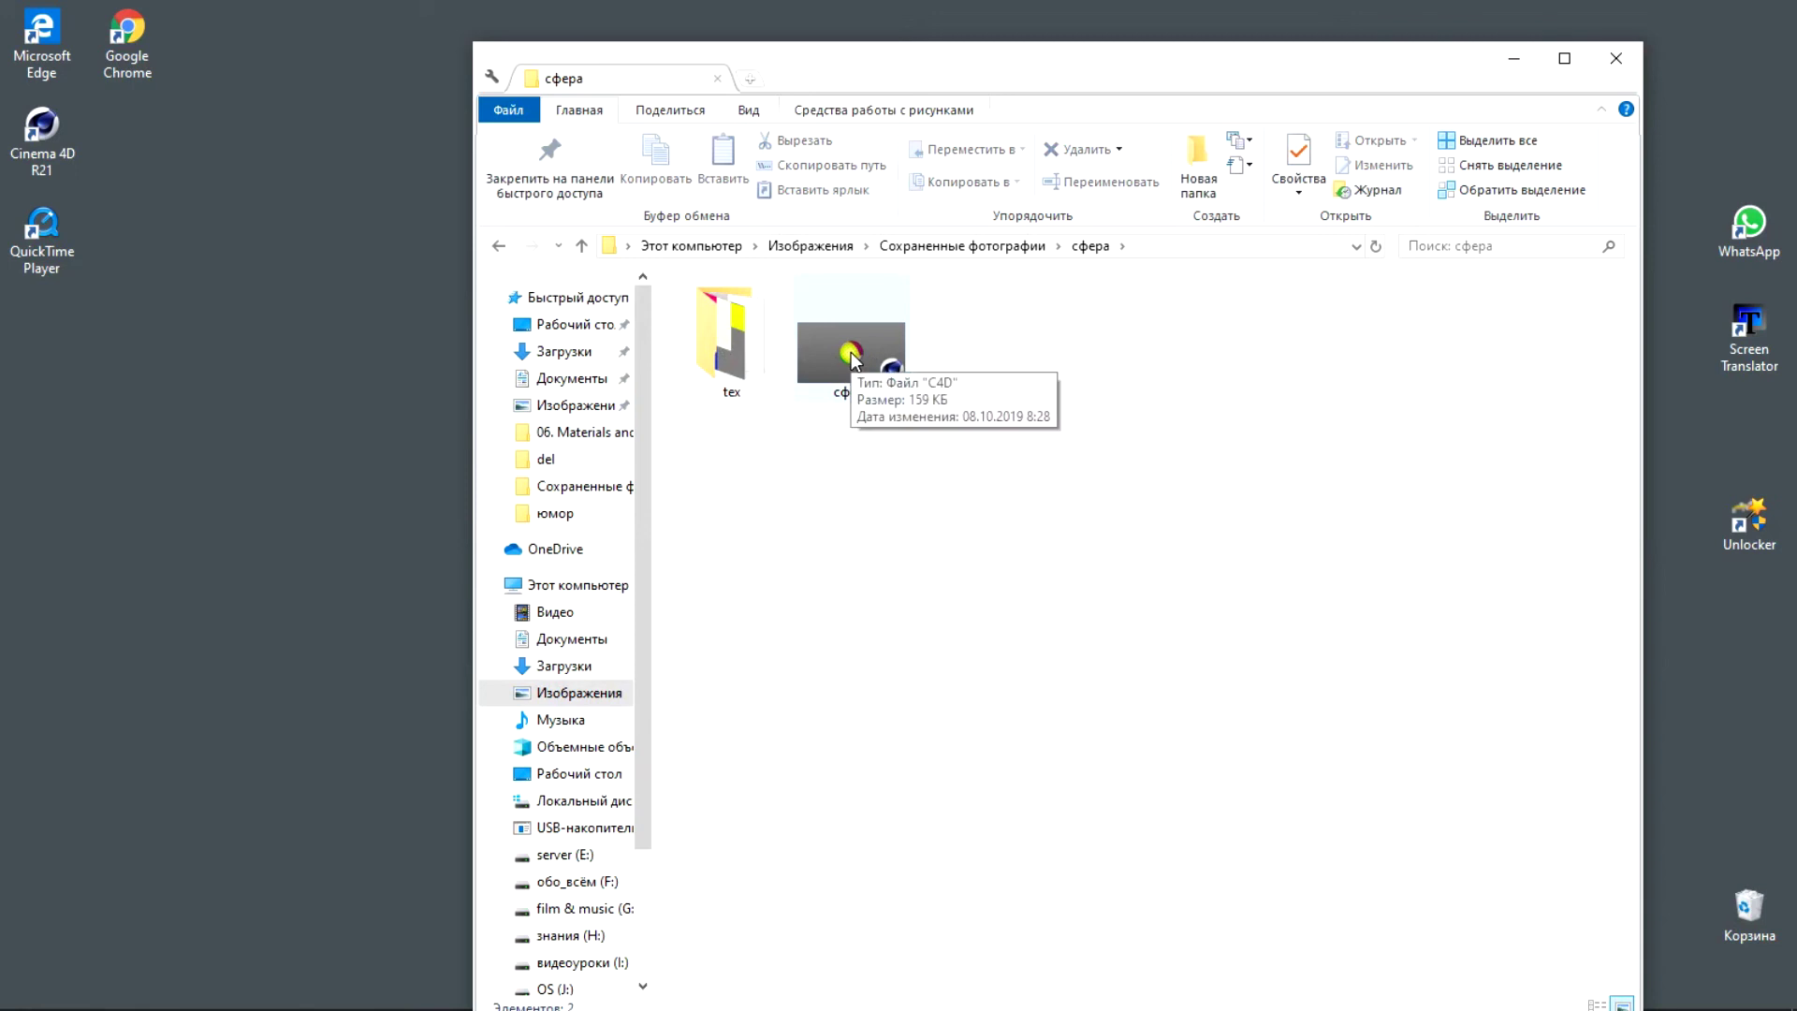
pyautogui.doubleClick(851, 359)
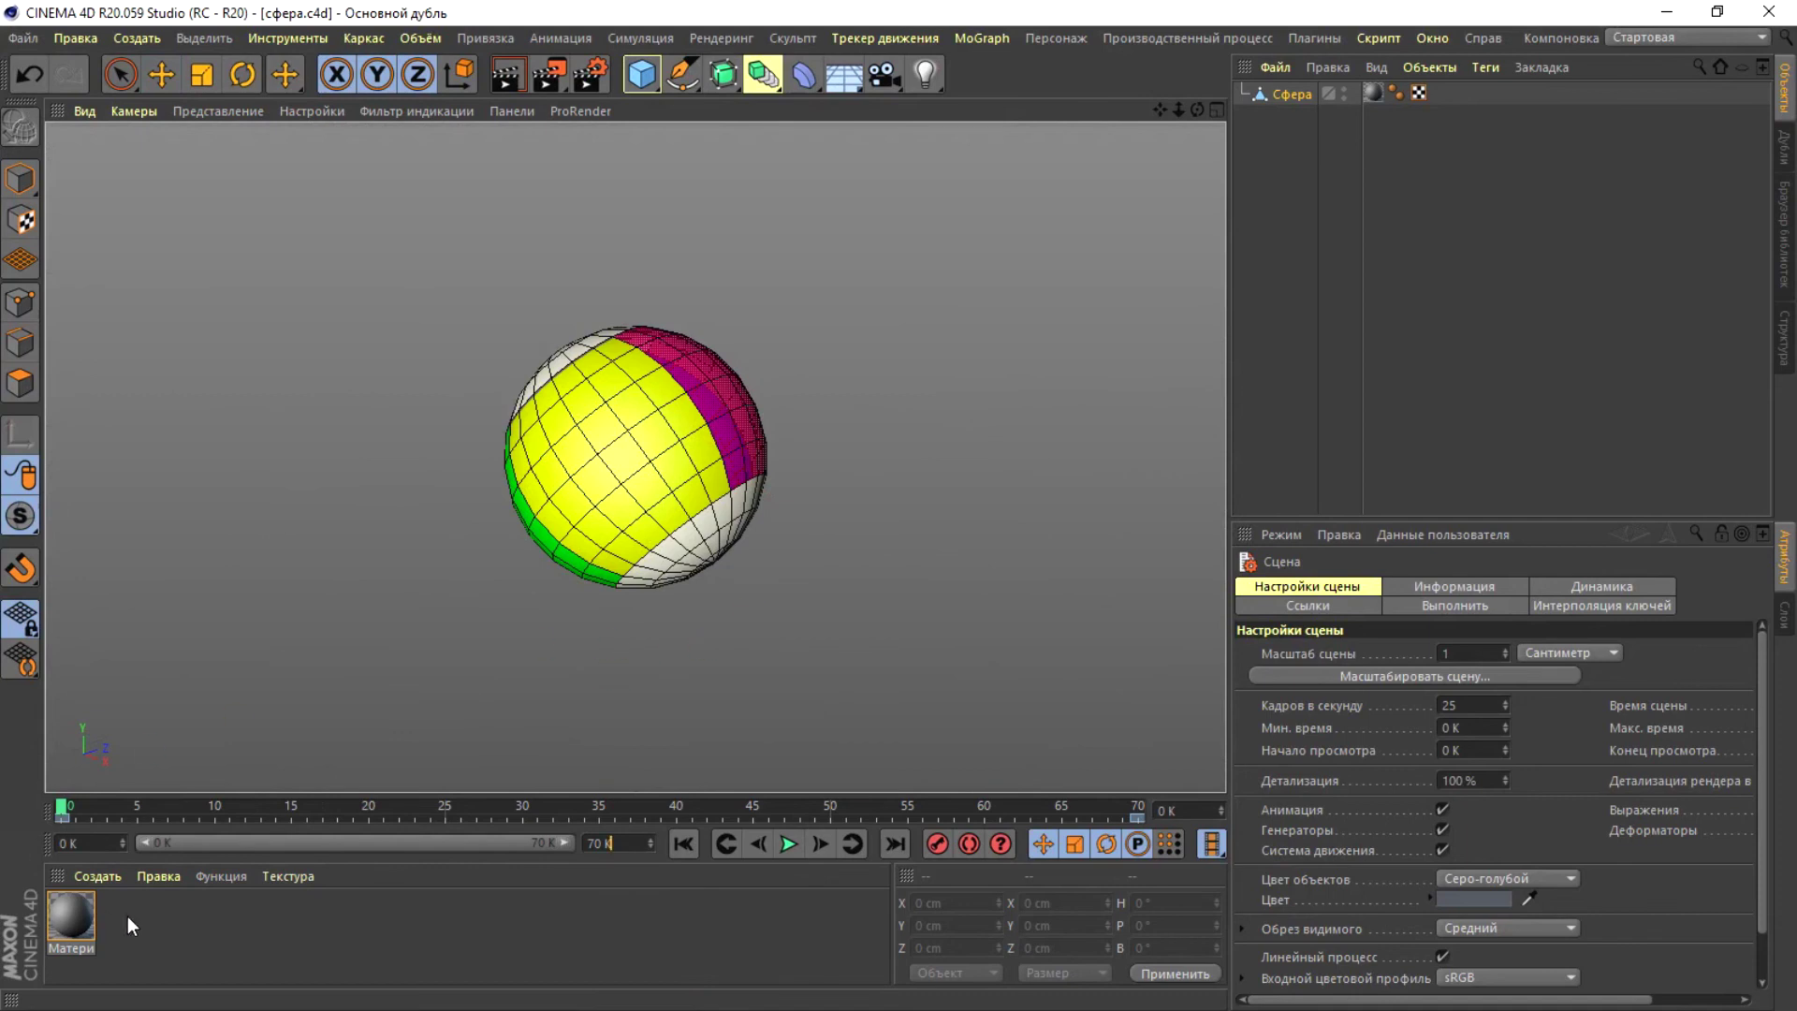
pyautogui.click(789, 844)
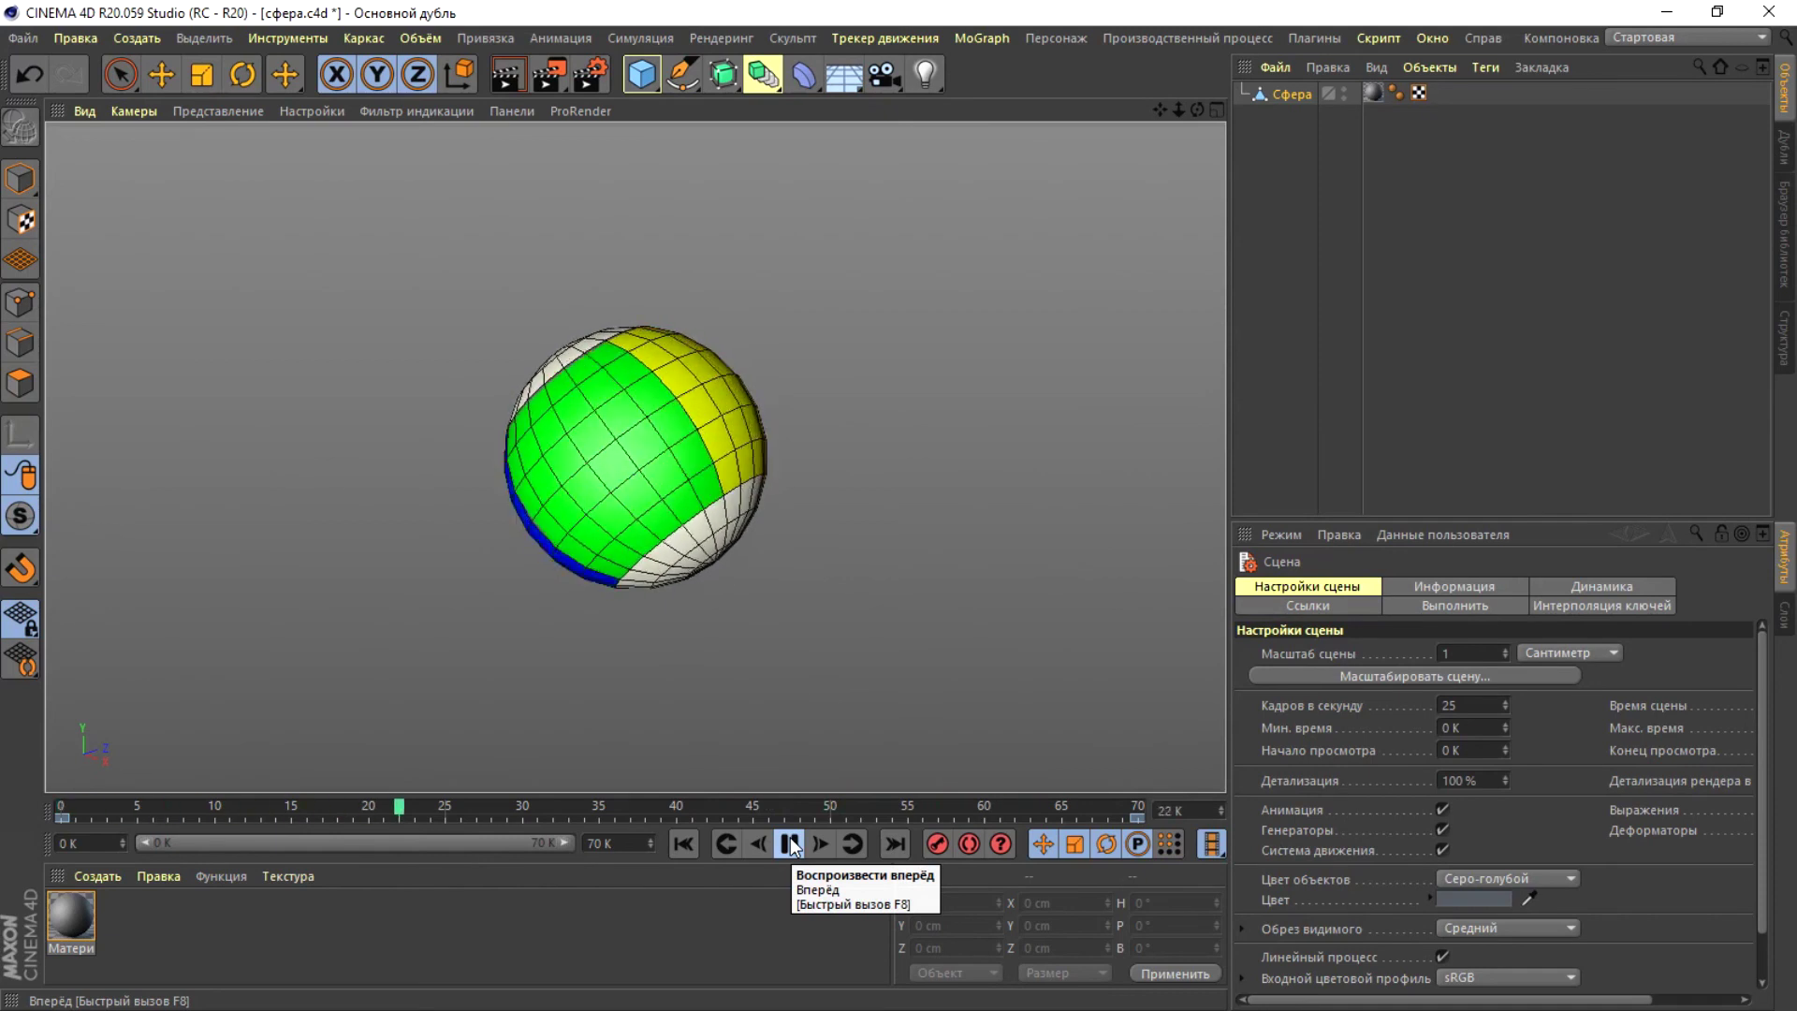
pyautogui.click(789, 843)
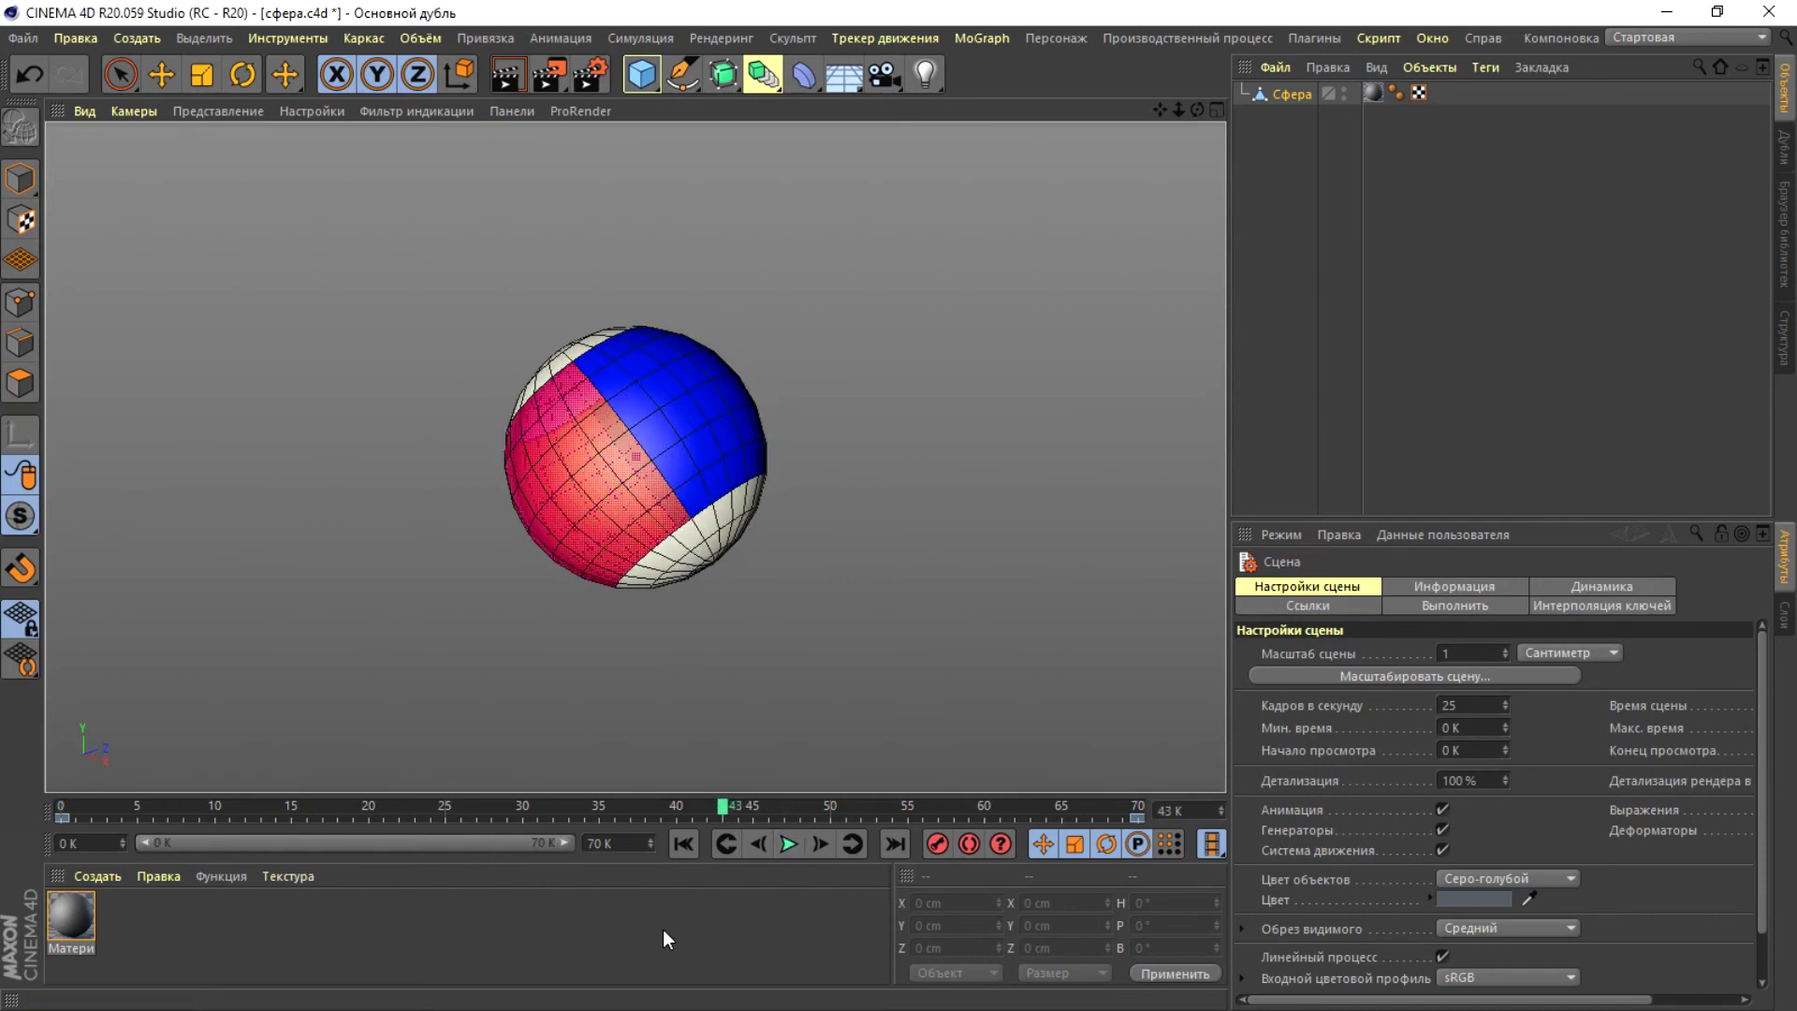